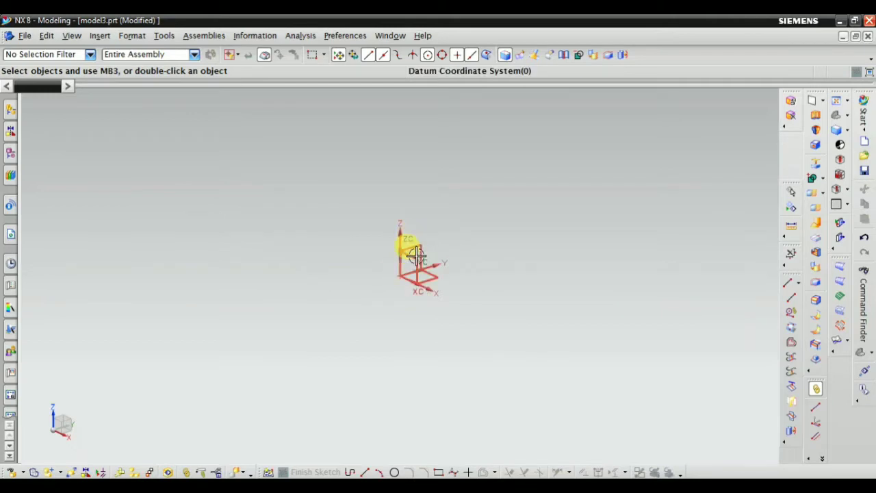
# Highlight the existing datum coordinate system in the model history to identify it in the view
pyautogui.click(10, 152)
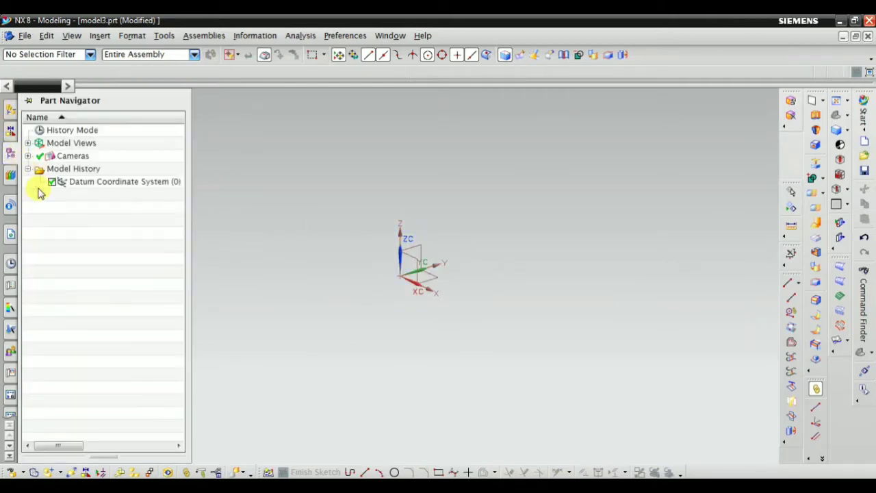
pyautogui.click(93, 182)
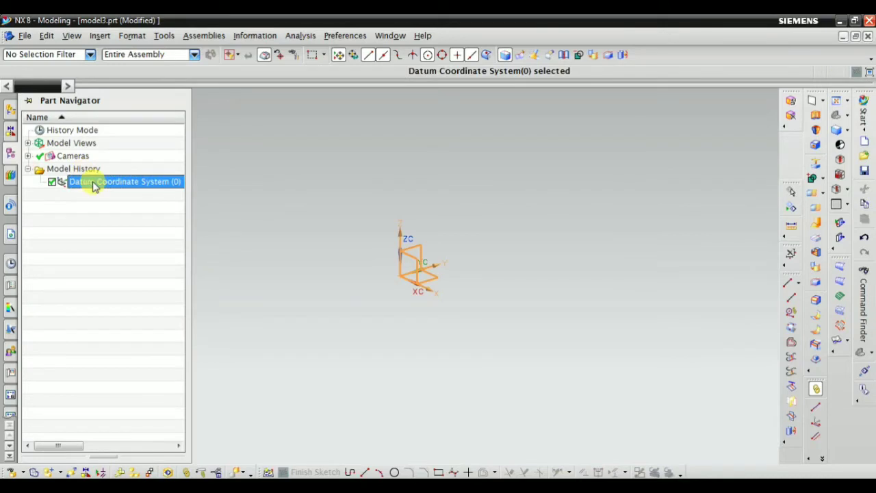
pyautogui.moveTo(297, 127); pyautogui.dragTo(655, 198, button='middle')
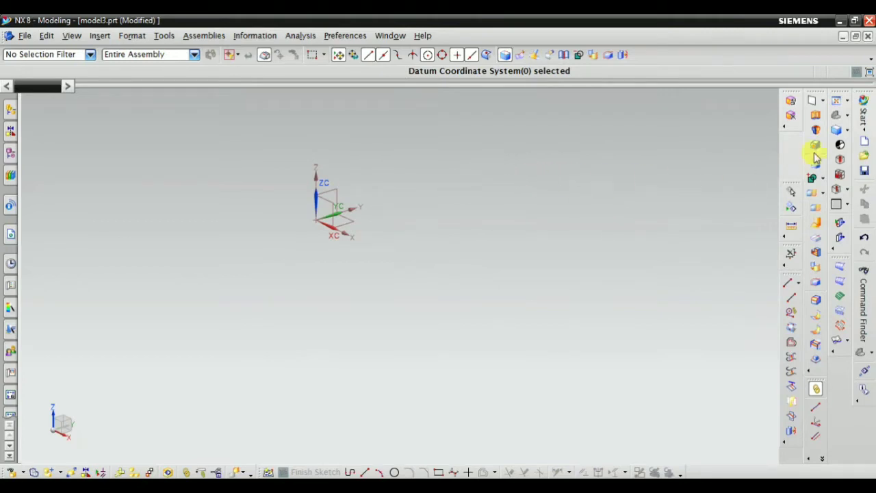
# Look for the Block command among the design features and load the user role "training"
pyautogui.click(100, 36)
pyautogui.moveTo(162, 178)
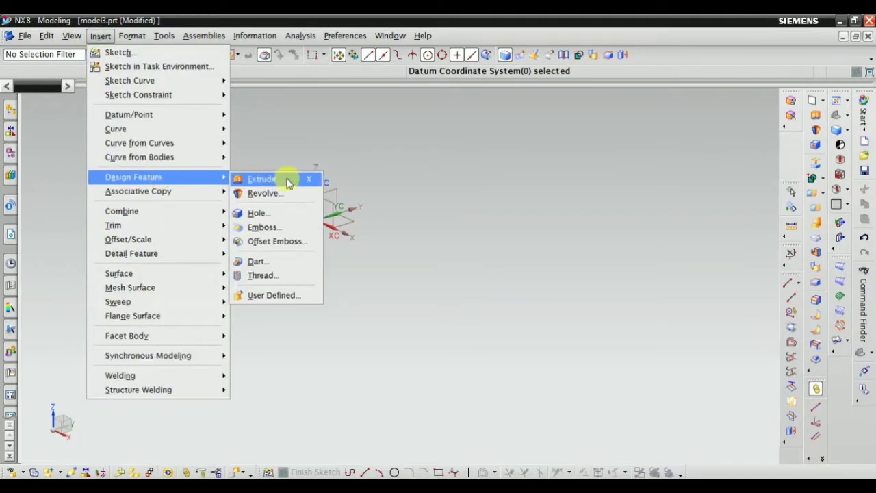
pyautogui.click(289, 178)
pyautogui.click(8, 353)
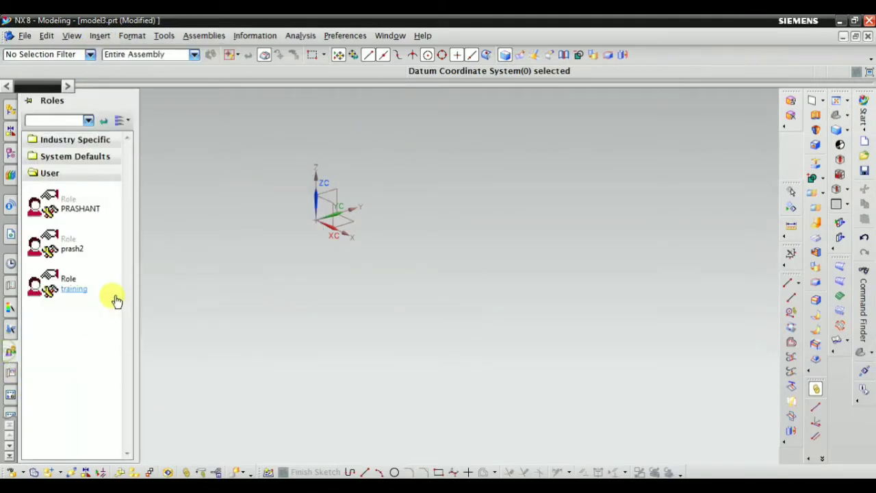
pyautogui.click(68, 287)
pyautogui.click(267, 277)
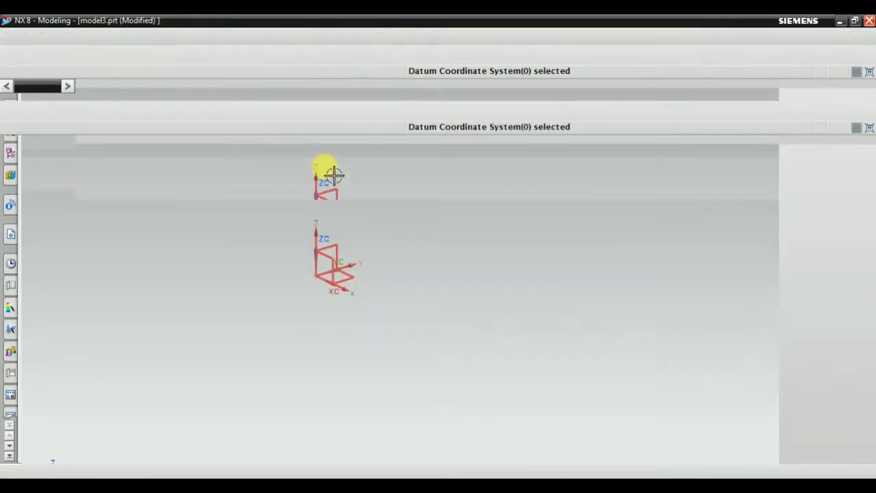
# Create a 100 x 100 x 100 mm block at the origin using origin and edge lengths, with no Boolean operation
pyautogui.click(100, 38)
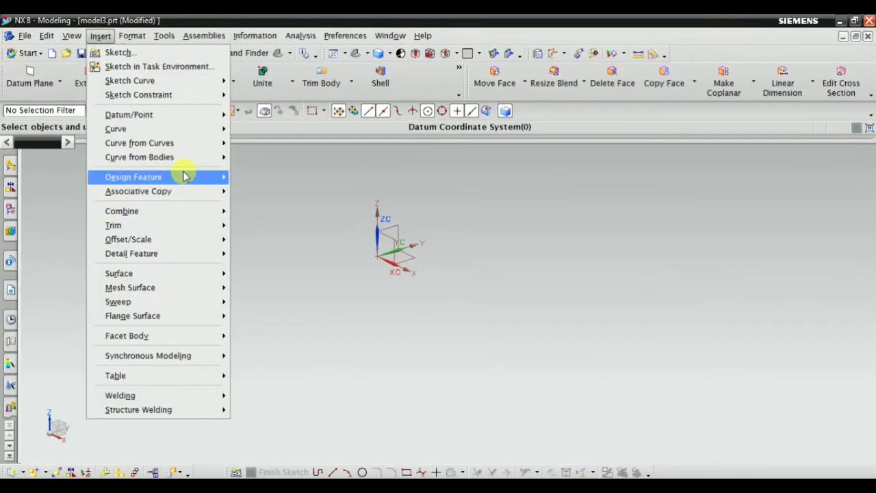
pyautogui.moveTo(178, 177)
pyautogui.click(284, 208)
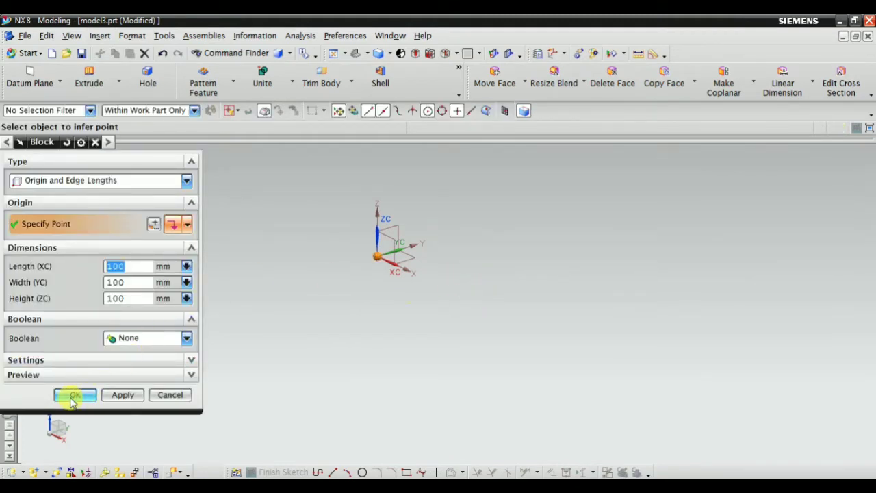
pyautogui.click(72, 397)
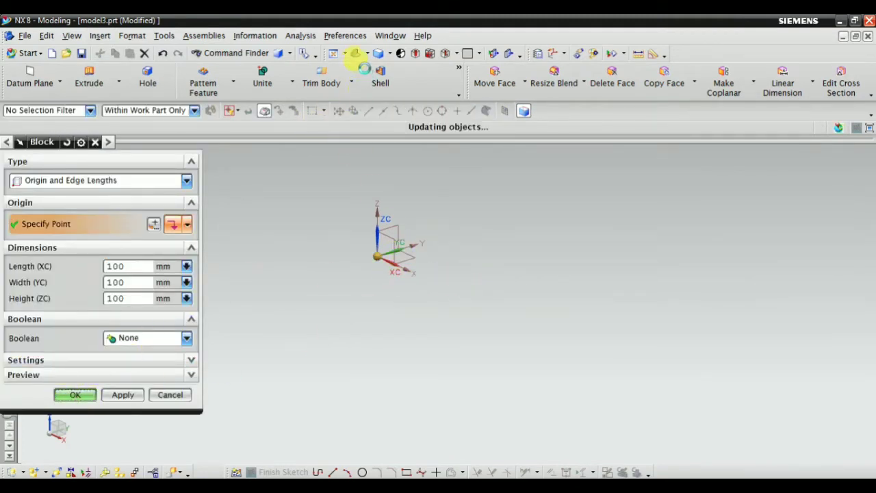
# Examine the block and its position relative to the coordinate system from different distances and angles
pyautogui.scroll(6, 540, 191)
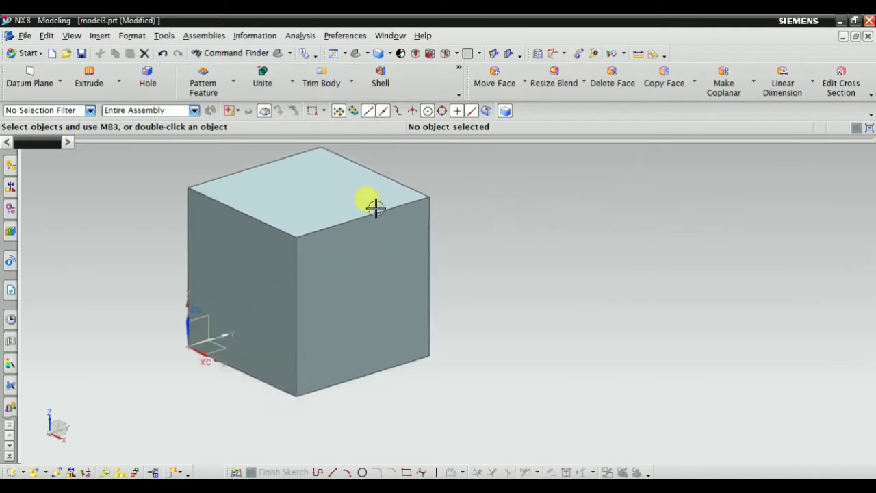
pyautogui.scroll(3, 373, 210)
pyautogui.scroll(-3, 401, 209)
pyautogui.scroll(2, 459, 182)
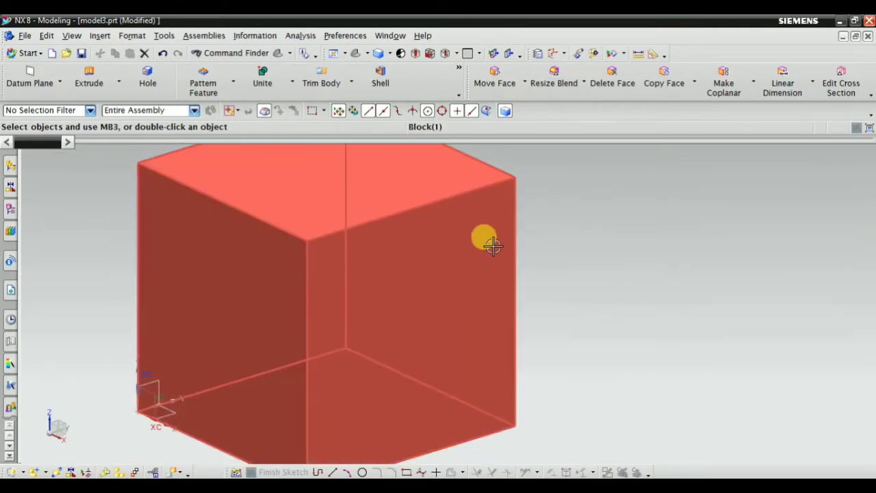
pyautogui.scroll(-2, 493, 245)
pyautogui.scroll(1, 430, 221)
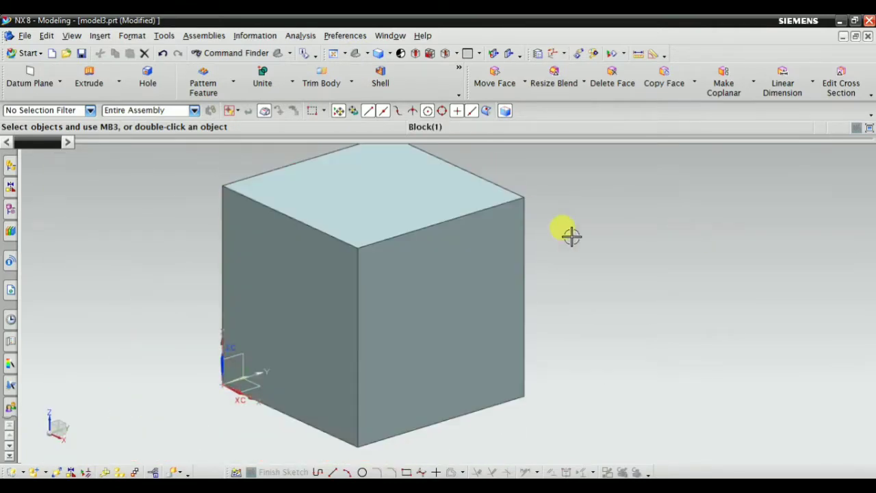
pyautogui.moveTo(631, 226); pyautogui.dragTo(562, 243, button='middle')
pyautogui.scroll(2, 533, 192)
pyautogui.scroll(1, 506, 242)
pyautogui.scroll(-4, 534, 220)
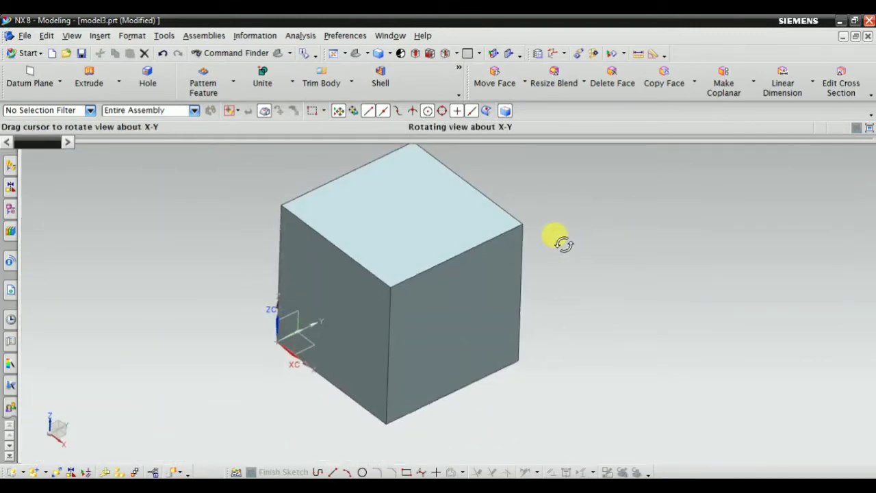
pyautogui.scroll(-2, 565, 244)
pyautogui.click(361, 57)
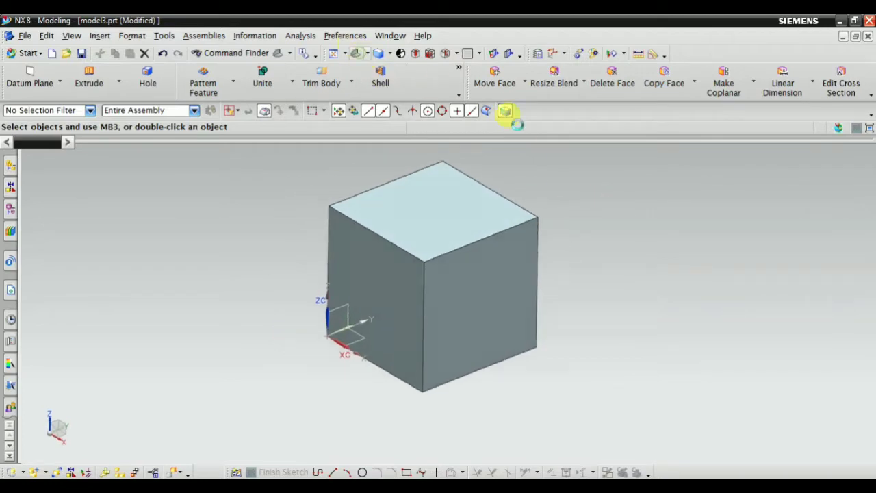
# Move the WCS dynamically along its XC and YC axes to X 175, Y 140, away from the block
pyautogui.click(132, 36)
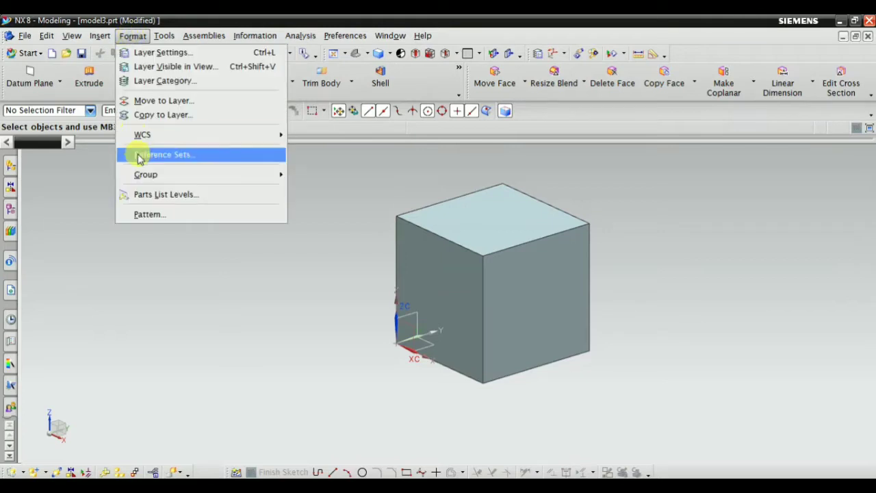
pyautogui.moveTo(161, 135)
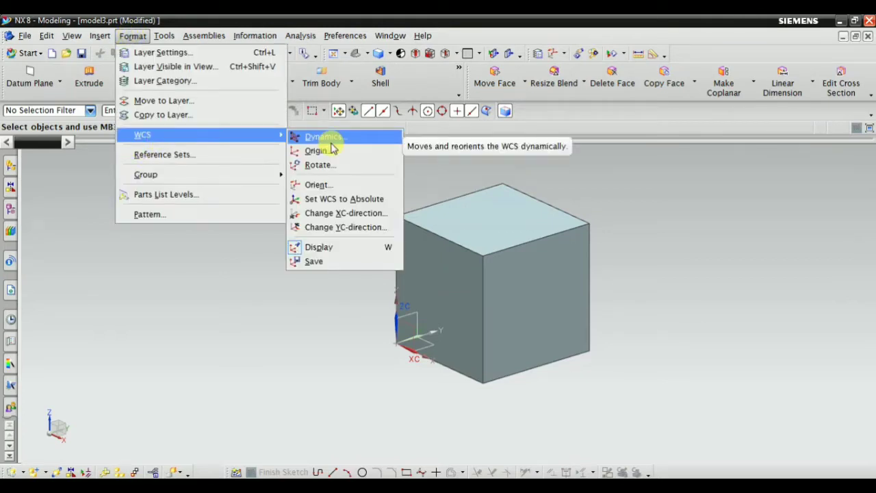
pyautogui.click(333, 142)
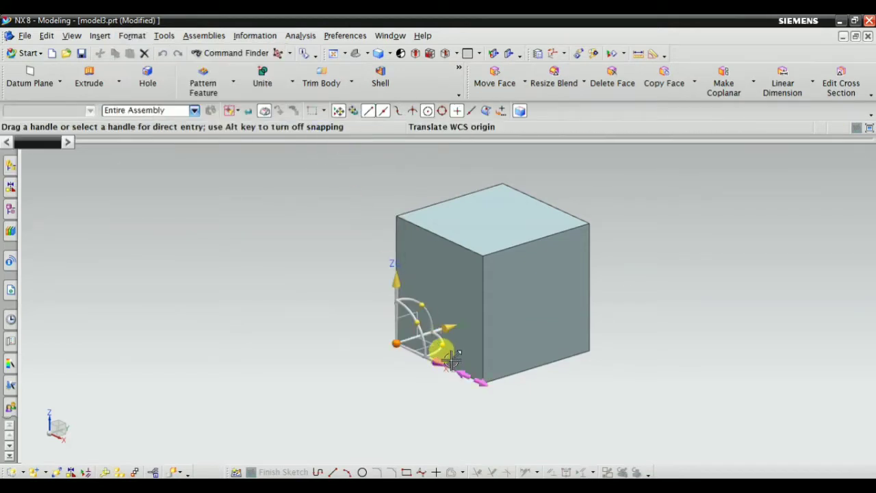
pyautogui.scroll(-2, 472, 353)
pyautogui.scroll(3, 482, 367)
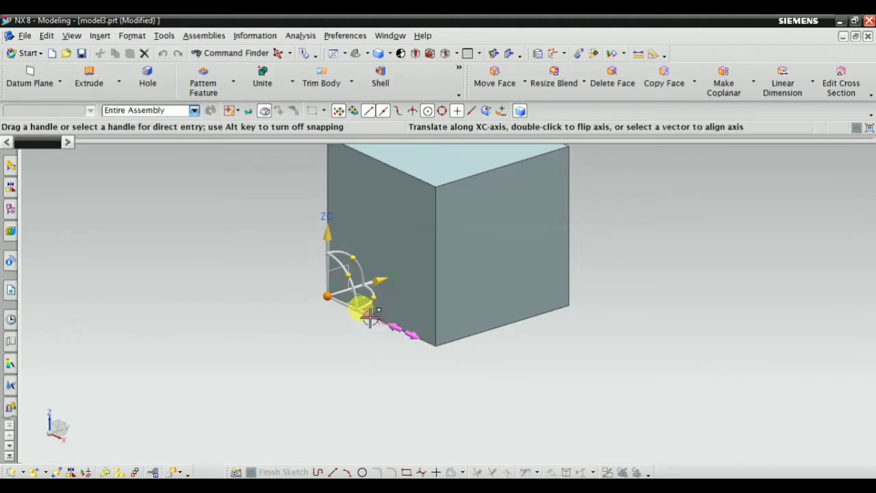
pyautogui.moveTo(369, 316); pyautogui.dragTo(724, 309)
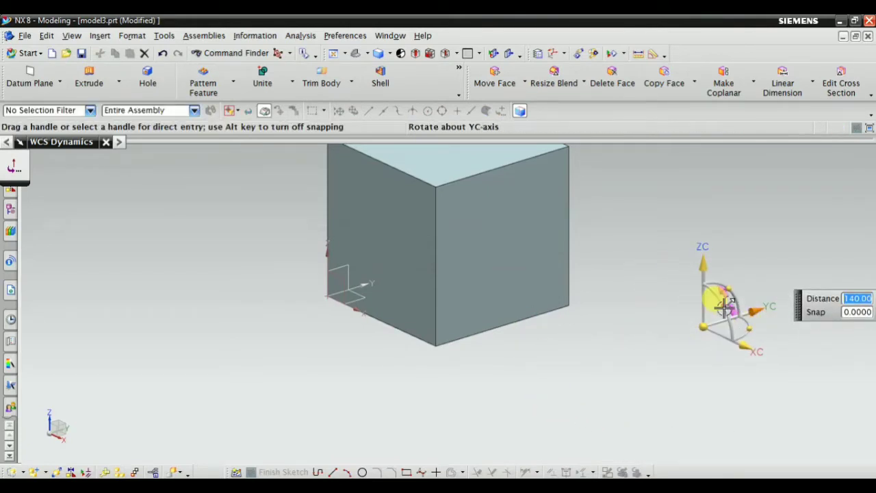
pyautogui.moveTo(811, 387)
pyautogui.mouseDown(button='middle')
pyautogui.moveTo(782, 371)
pyautogui.moveTo(804, 379)
pyautogui.mouseUp(button='middle')
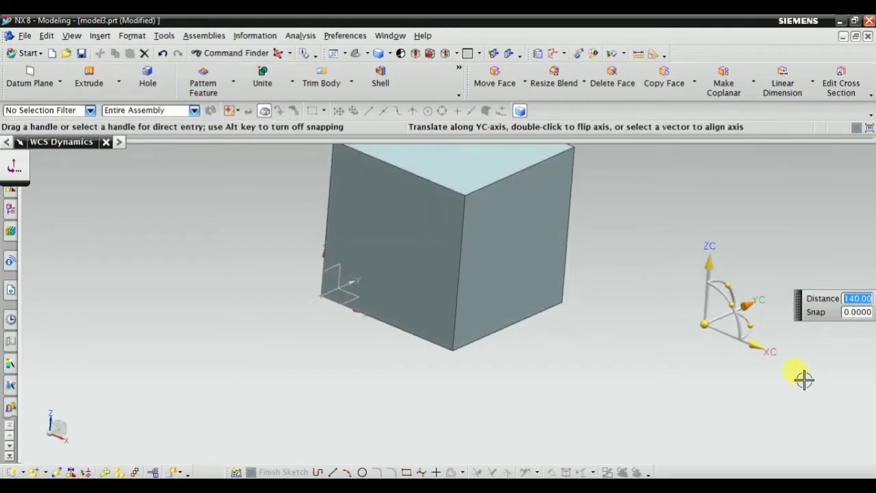
# Rotate the WCS a quarter turn clockwise about its ZC axis and accept the new orientation
pyautogui.moveTo(728, 301); pyautogui.dragTo(742, 316)
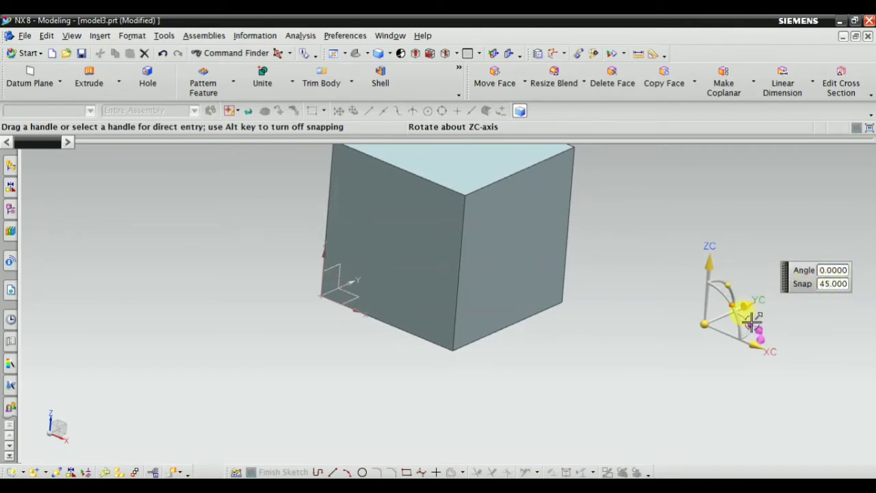
pyautogui.moveTo(753, 321); pyautogui.dragTo(713, 365)
pyautogui.middleClick(714, 365)
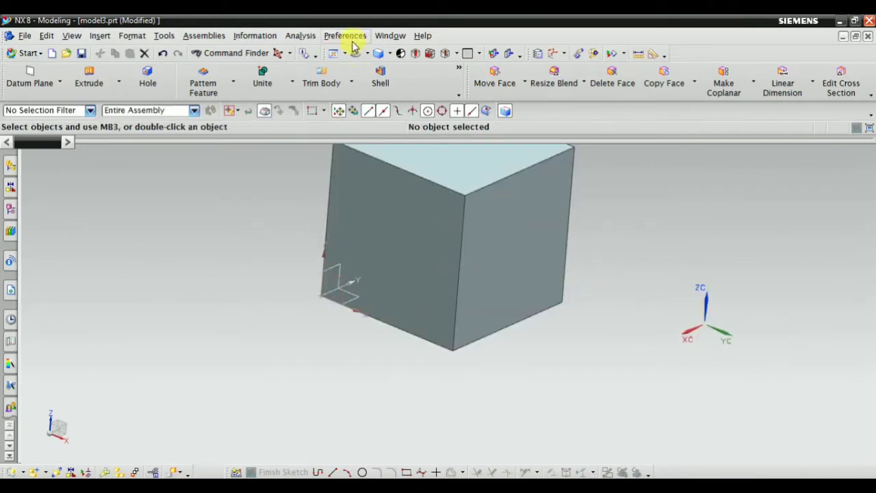
# Create a dynamic datum coordinate system at the relocated WCS with WCS as the reference, after trying the Absolute - Displayed Part reference
pyautogui.press('Home')
pyautogui.scroll(-4, 339, 213)
pyautogui.scroll(3, 445, 223)
pyautogui.scroll(-2, 547, 335)
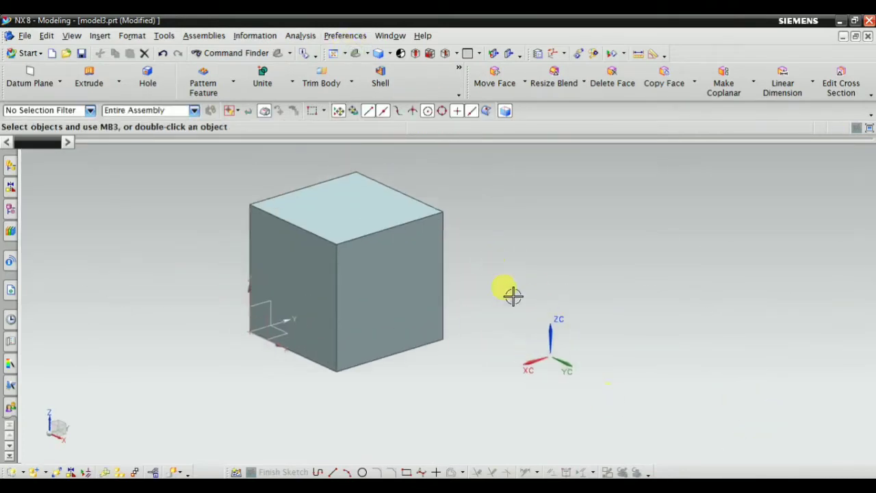
pyautogui.scroll(2, 515, 301)
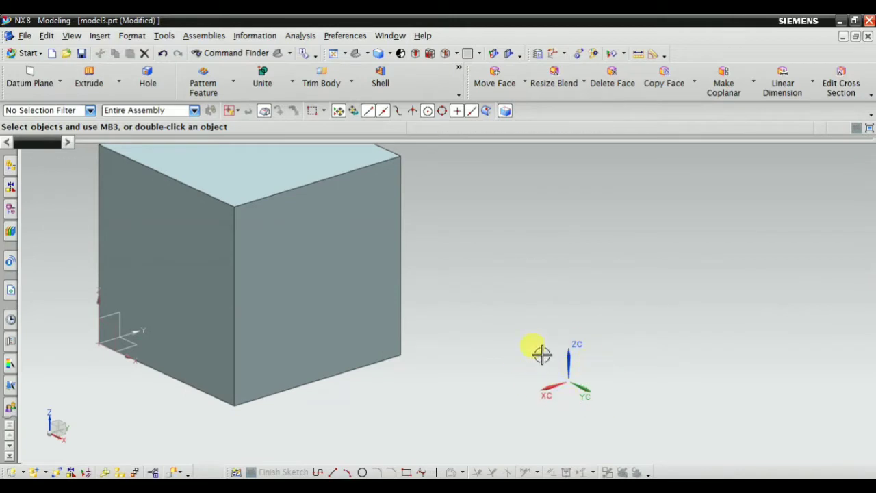
pyautogui.click(103, 38)
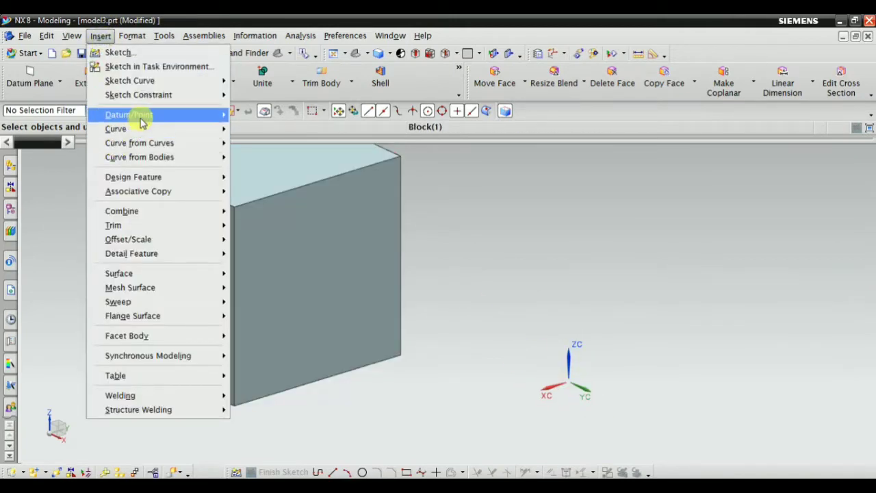
pyautogui.moveTo(143, 117)
pyautogui.click(293, 145)
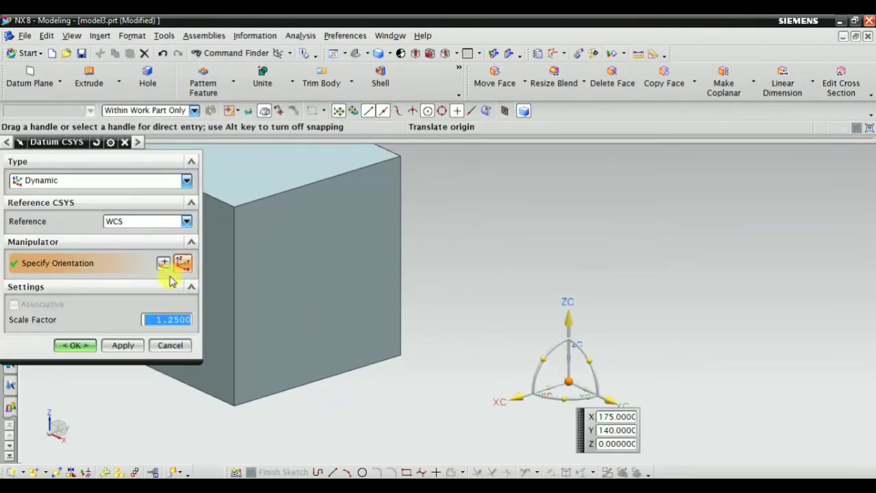
pyautogui.click(125, 223)
pyautogui.click(121, 244)
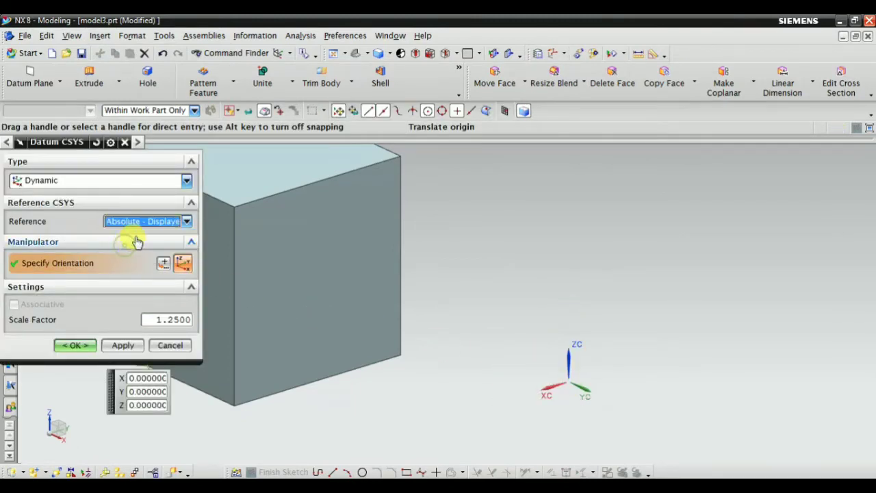
pyautogui.scroll(-2, 363, 281)
pyautogui.click(117, 221)
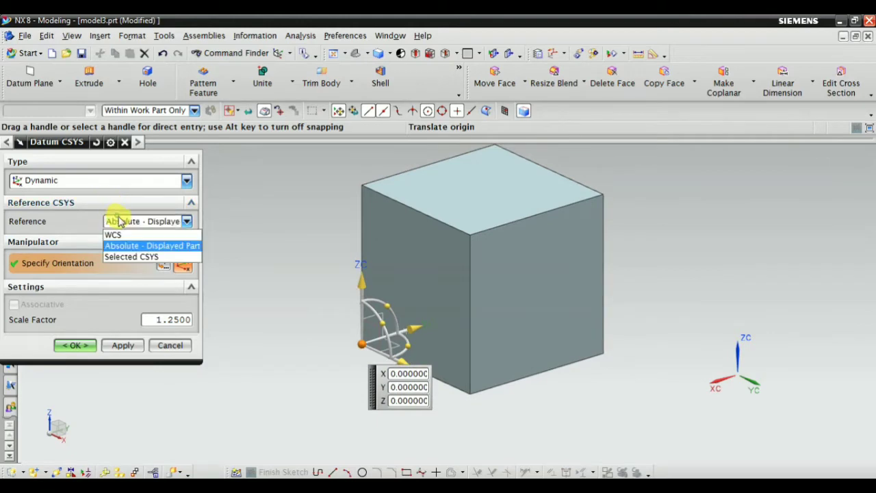
pyautogui.click(120, 235)
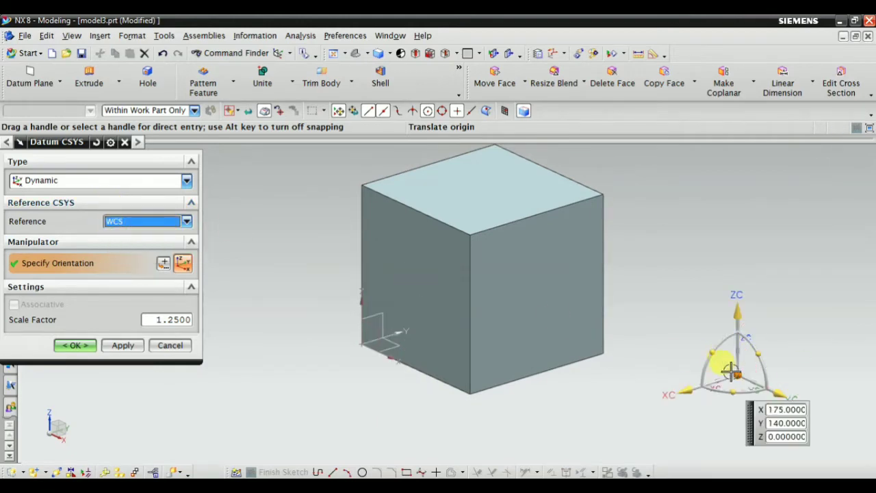
pyautogui.click(73, 345)
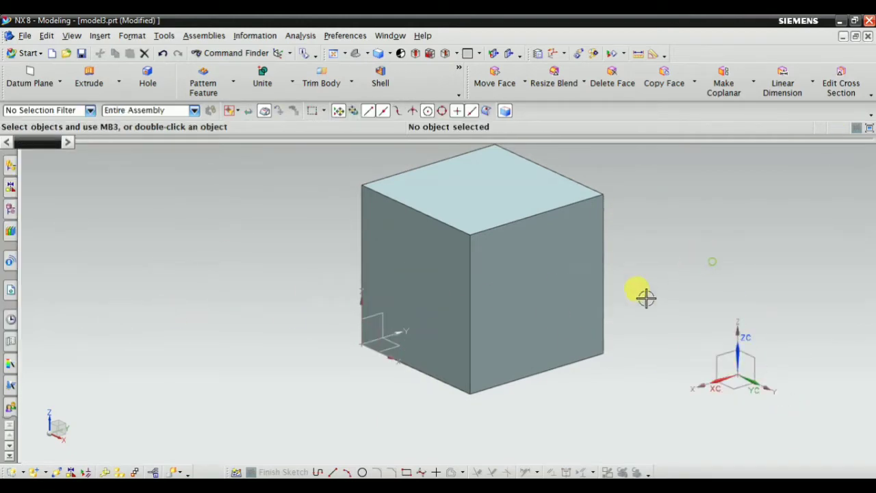
# Highlight the newly added datum coordinate system in the model history to identify it beside the block
pyautogui.scroll(-3, 739, 349)
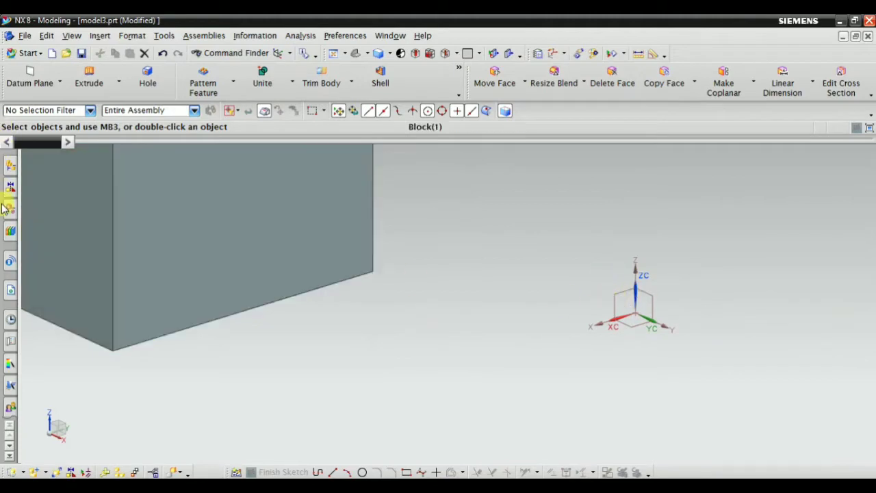
pyautogui.click(11, 208)
pyautogui.click(105, 264)
pyautogui.scroll(4, 659, 383)
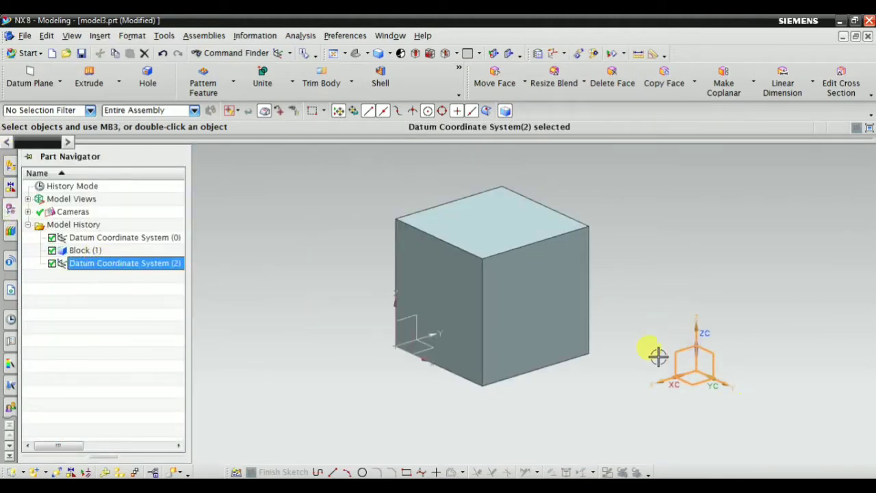
pyautogui.press('Escape')
# Move the WCS dynamically onto the block's top-face corner at X 100, Y 100, Z 100 and accept the position
pyautogui.scroll(-2, 614, 250)
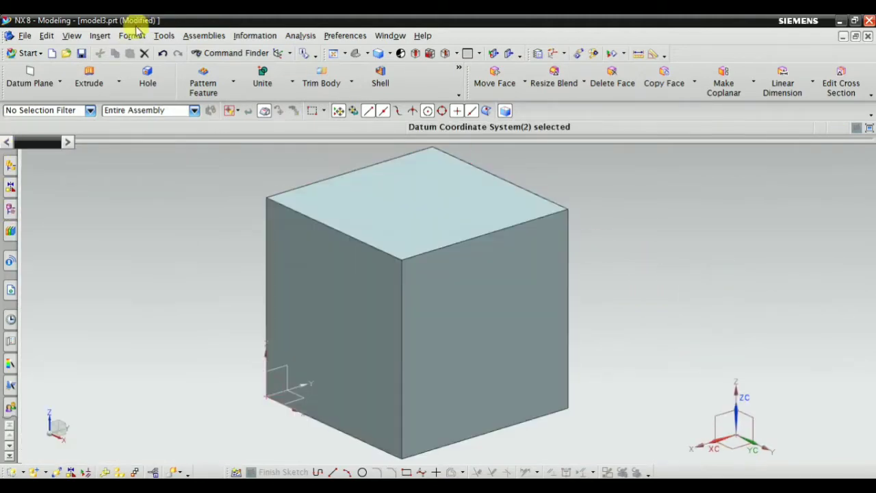
pyautogui.click(132, 36)
pyautogui.moveTo(158, 136)
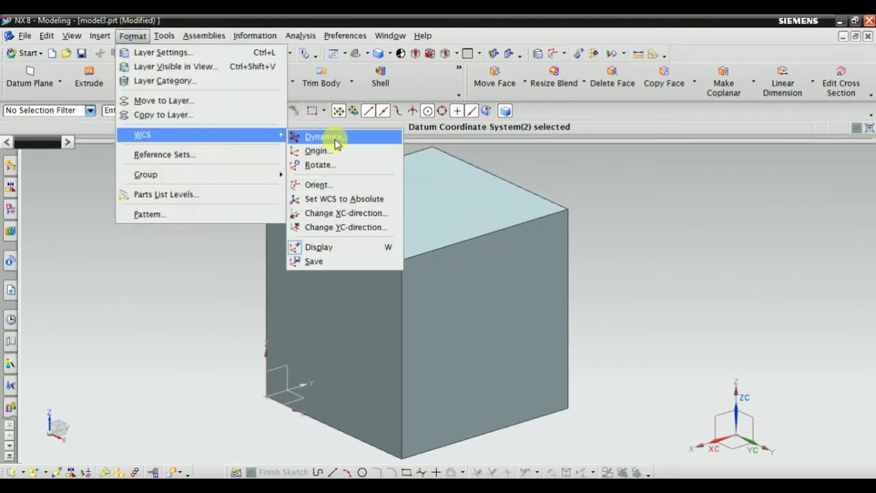
pyautogui.click(319, 137)
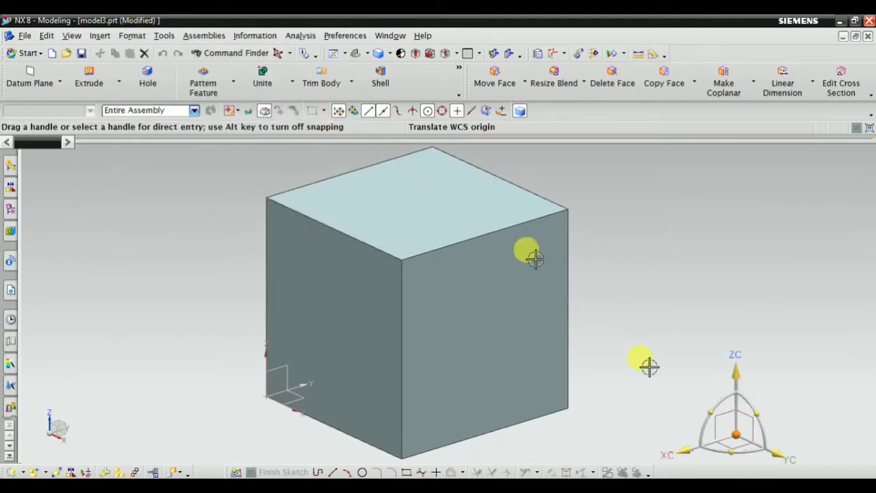
pyautogui.click(567, 210)
pyautogui.middleClick(734, 276)
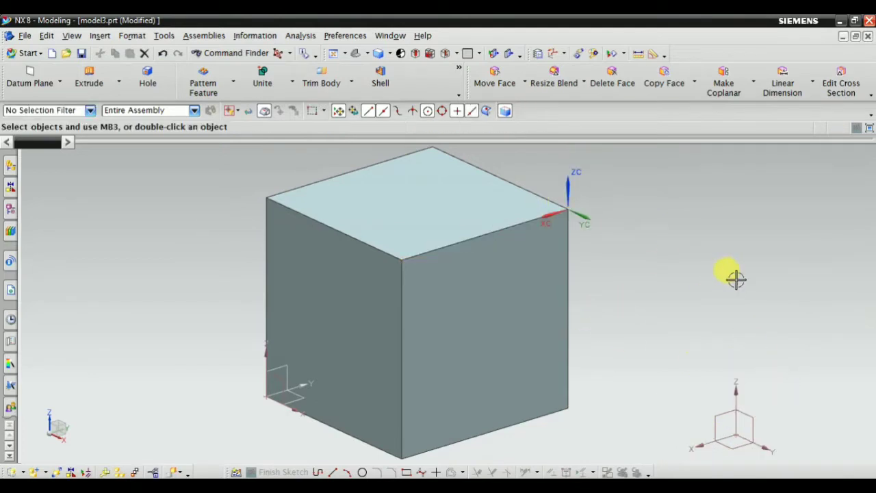
# Create a dynamic datum coordinate system at the block's corner with WCS as the reference and a scale factor of 1.25
pyautogui.scroll(-3, 590, 264)
pyautogui.scroll(3, 538, 238)
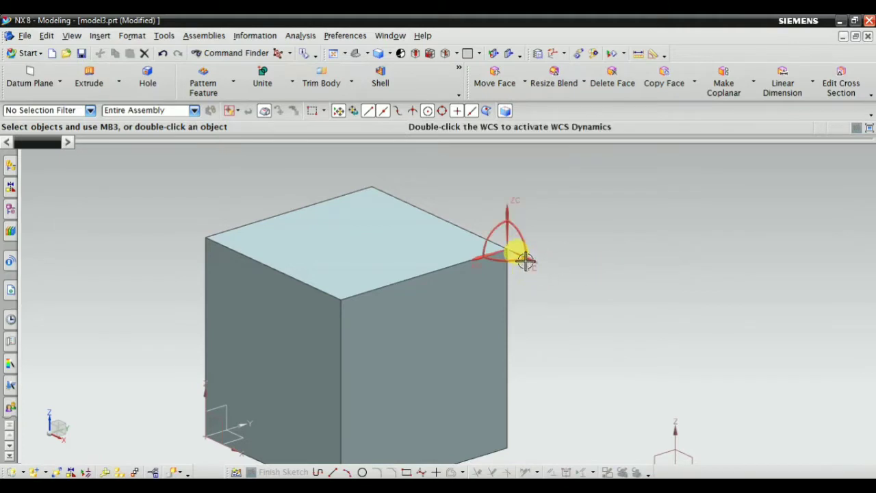
pyautogui.scroll(-1, 582, 252)
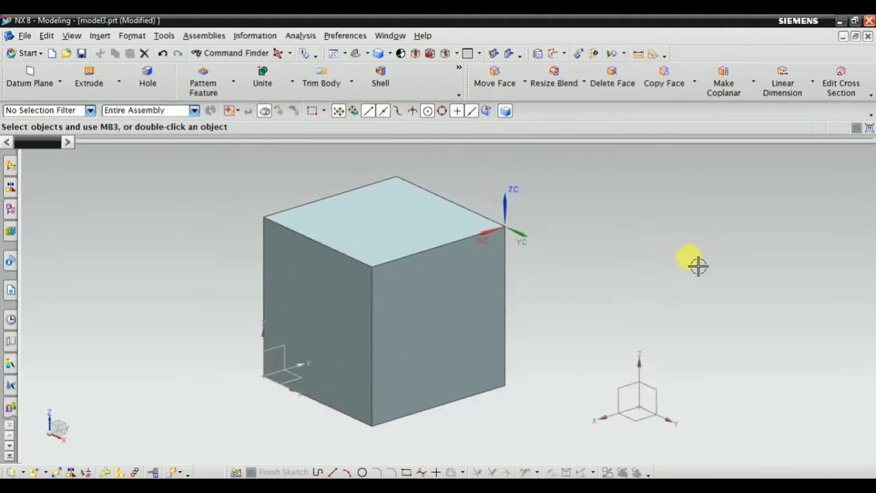
pyautogui.scroll(-1, 714, 281)
pyautogui.moveTo(698, 297); pyautogui.dragTo(717, 299, button='middle')
pyautogui.scroll(1, 554, 195)
pyautogui.moveTo(564, 271); pyautogui.dragTo(704, 308, button='middle')
pyautogui.scroll(1, 704, 308)
pyautogui.click(100, 36)
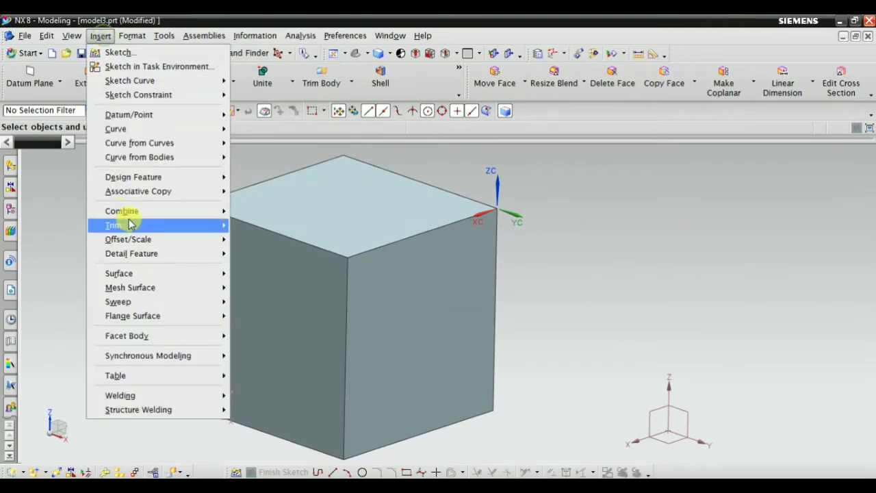
pyautogui.moveTo(159, 118)
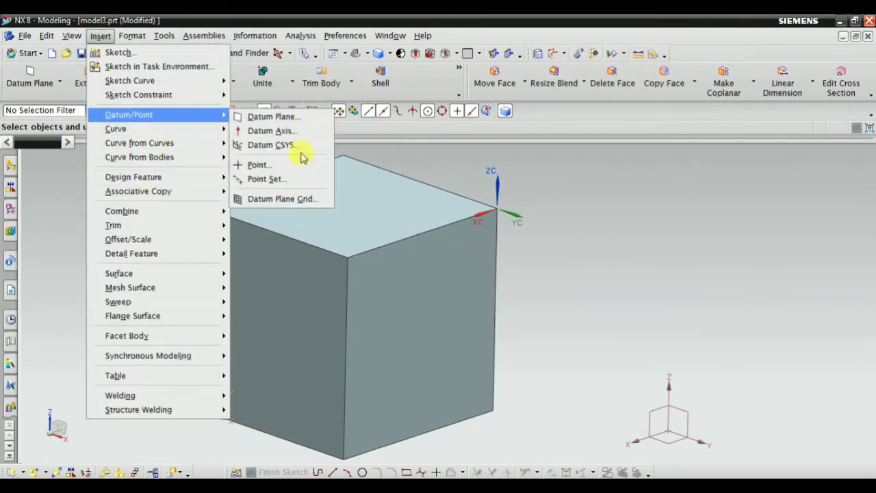
pyautogui.click(293, 145)
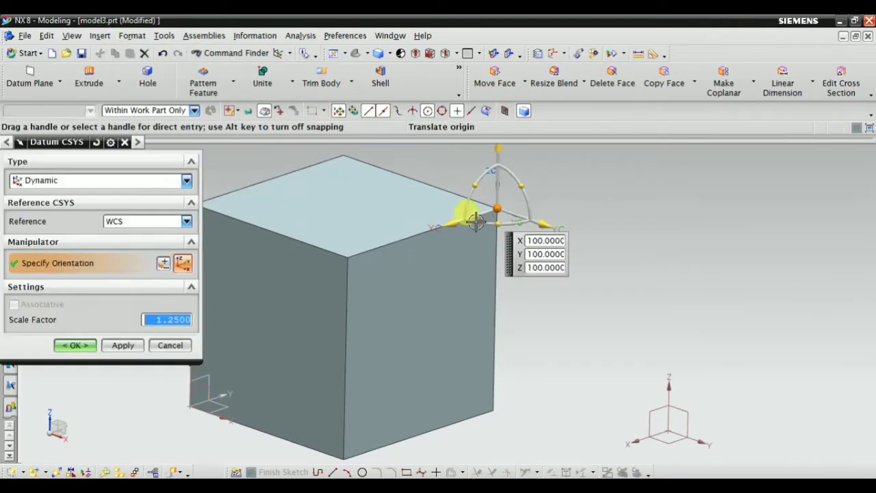
pyautogui.click(76, 346)
pyautogui.scroll(-3, 595, 299)
pyautogui.moveTo(594, 299); pyautogui.dragTo(636, 328, button='middle')
pyautogui.scroll(5, 541, 250)
pyautogui.moveTo(561, 235); pyautogui.dragTo(607, 254, button='middle')
pyautogui.scroll(-3, 606, 254)
pyautogui.click(132, 35)
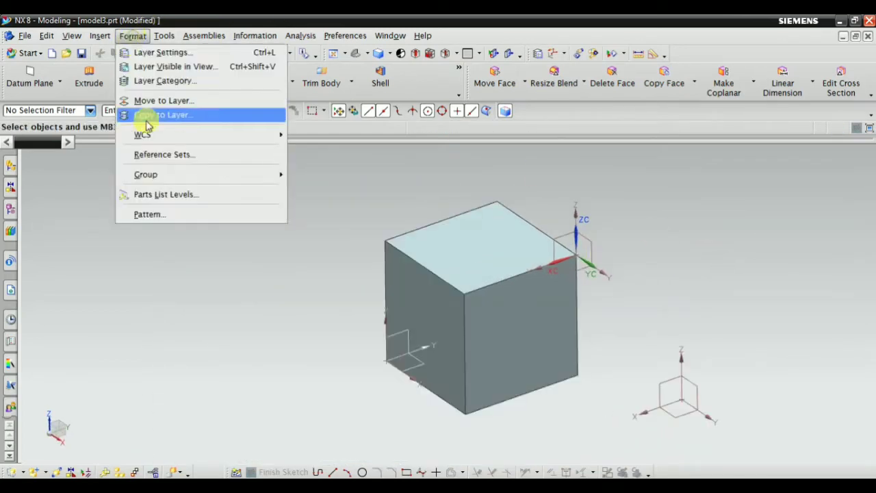
pyautogui.moveTo(169, 135)
pyautogui.click(316, 136)
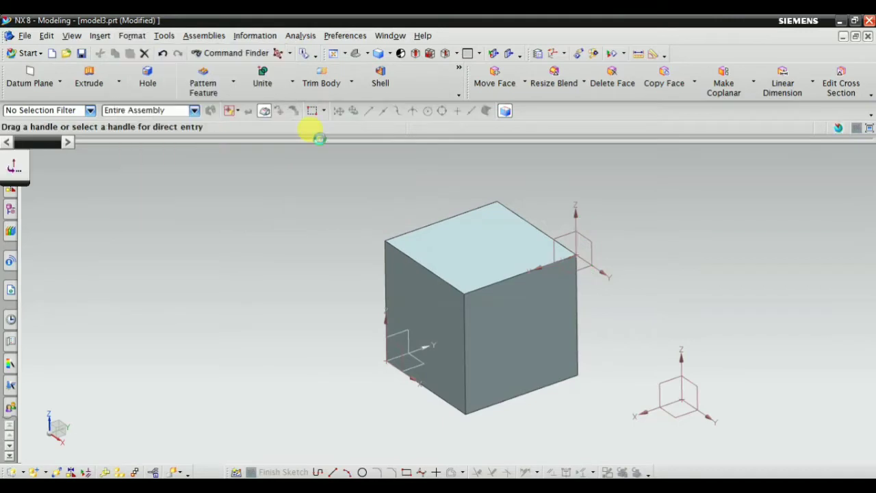
pyautogui.click(140, 37)
pyautogui.moveTo(185, 137)
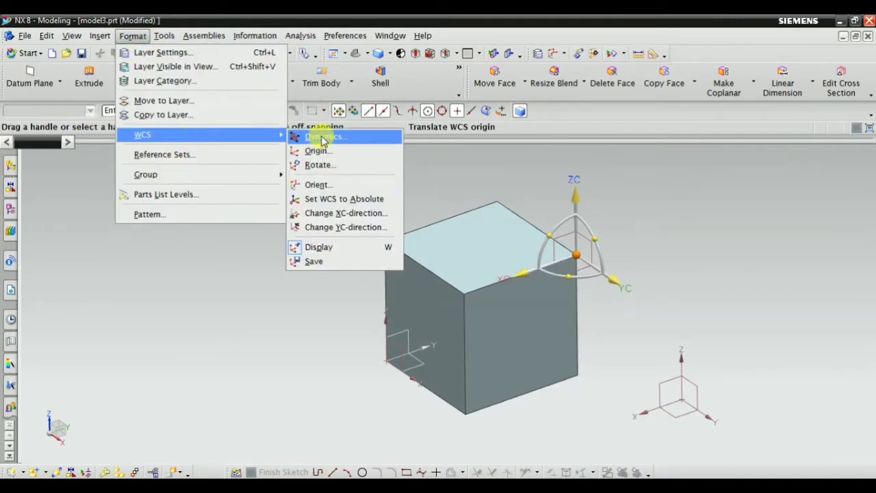
pyautogui.click(321, 139)
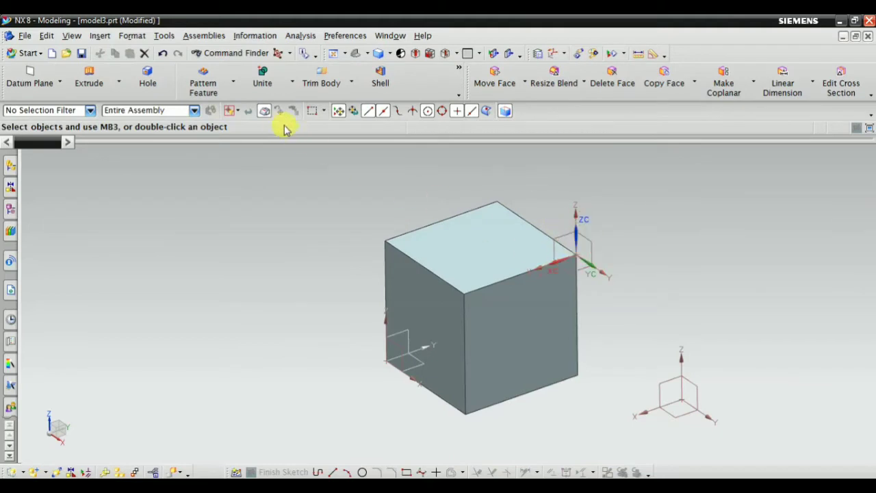
# Start relocating the WCS origin with the Inferred Point type and try the midpoint of the top face's back-left edge
pyautogui.scroll(-2, 547, 249)
pyautogui.scroll(2, 601, 277)
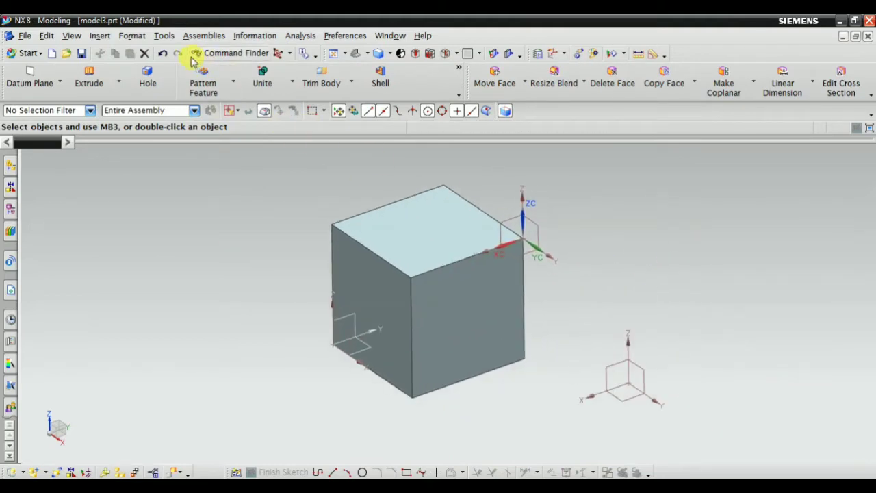
pyautogui.click(140, 37)
pyautogui.moveTo(274, 136)
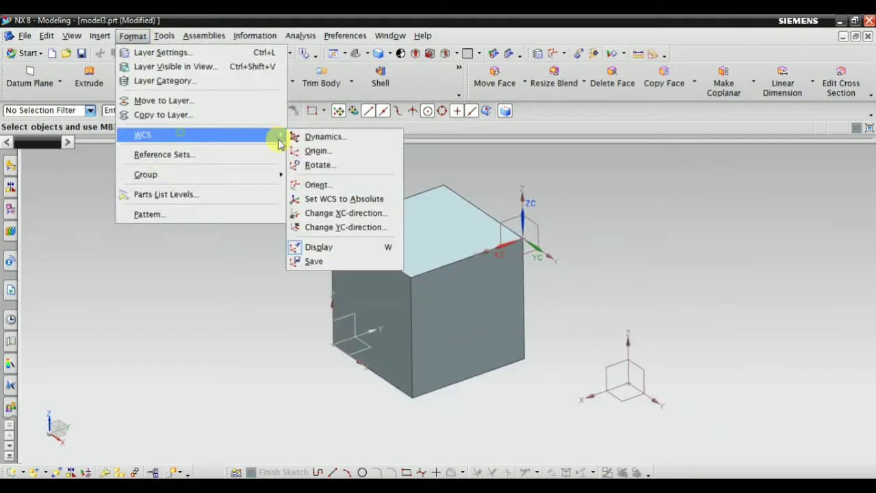
pyautogui.click(316, 151)
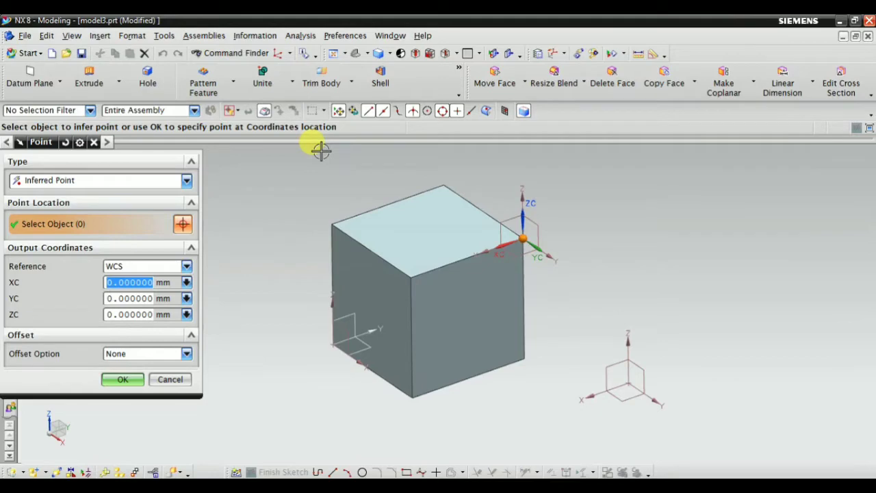
pyautogui.click(113, 180)
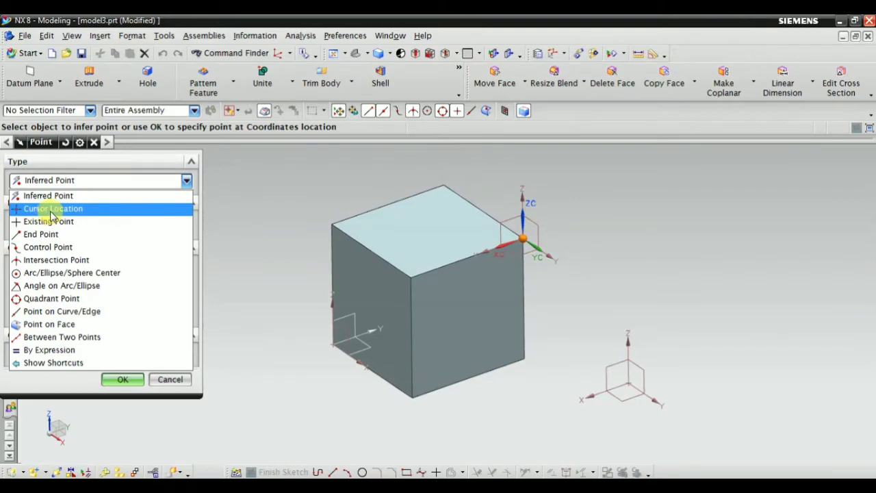
pyautogui.click(317, 182)
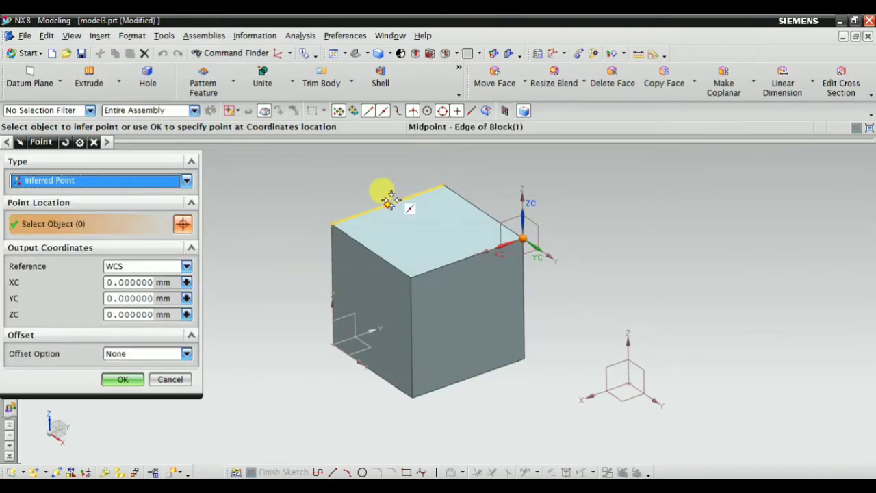
pyautogui.click(389, 200)
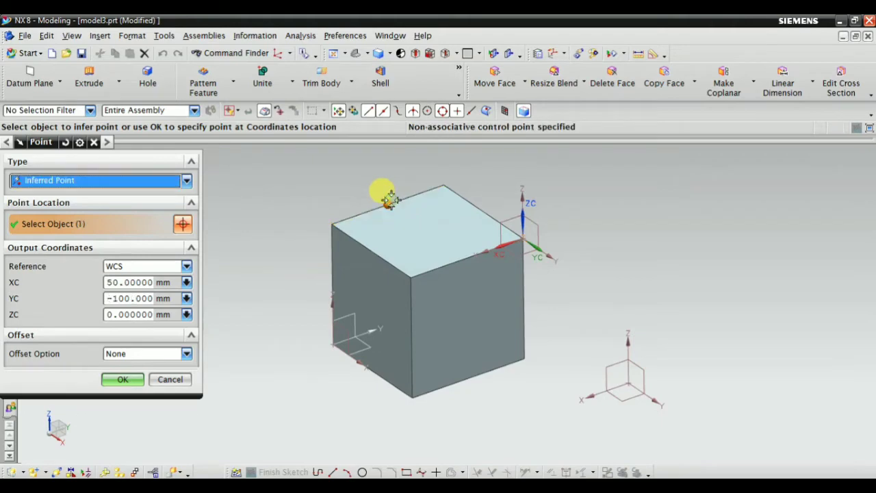
# Try the left corner of the block's top face, at XC 100, YC -100, as the new WCS origin
pyautogui.scroll(3, 359, 225)
pyautogui.click(349, 220)
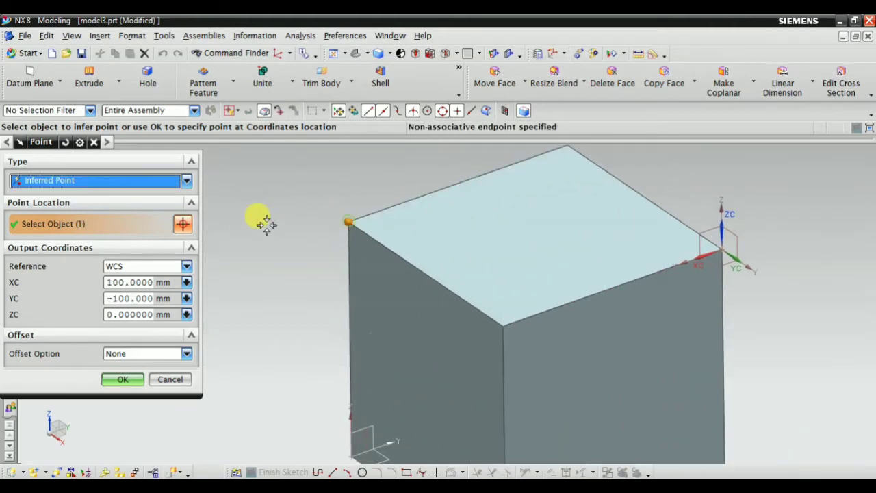
pyautogui.scroll(-3, 344, 240)
pyautogui.scroll(2, 393, 299)
pyautogui.scroll(-1, 394, 299)
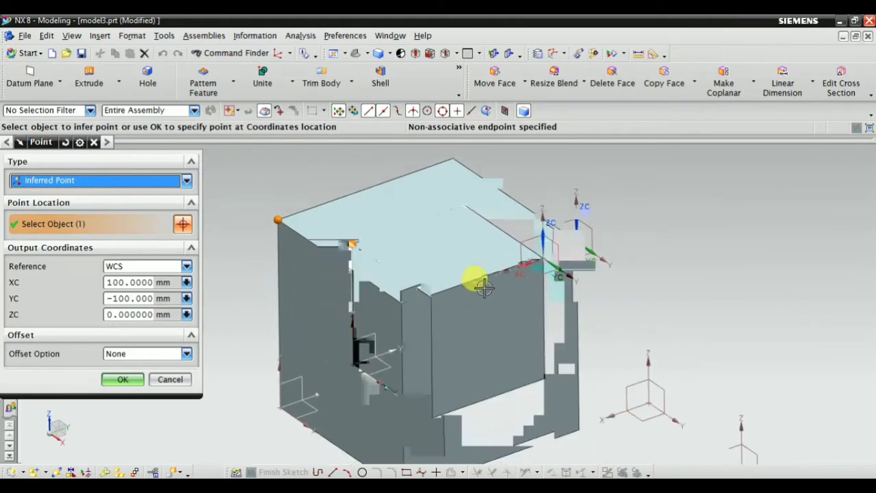
pyautogui.scroll(-2, 630, 267)
pyautogui.scroll(1, 337, 269)
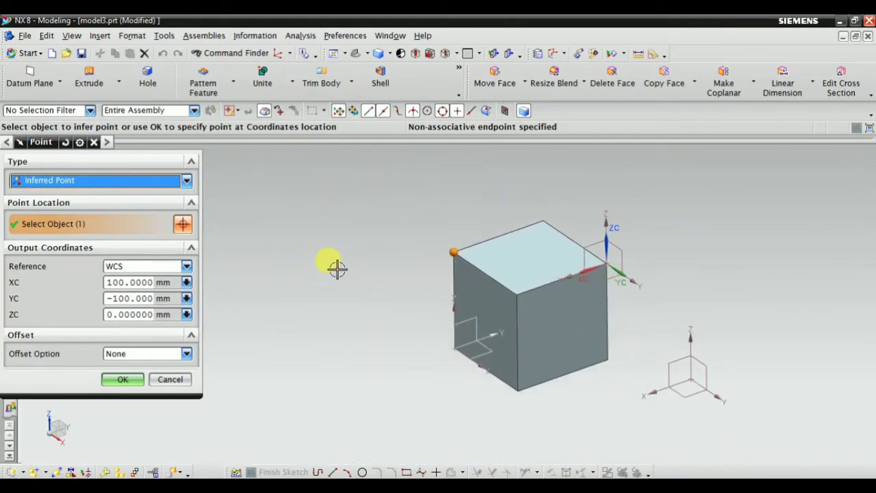
# Place the WCS origin in empty space beside the block at about XC 193.8, YC -159.0, ZC 0
pyautogui.click(332, 256)
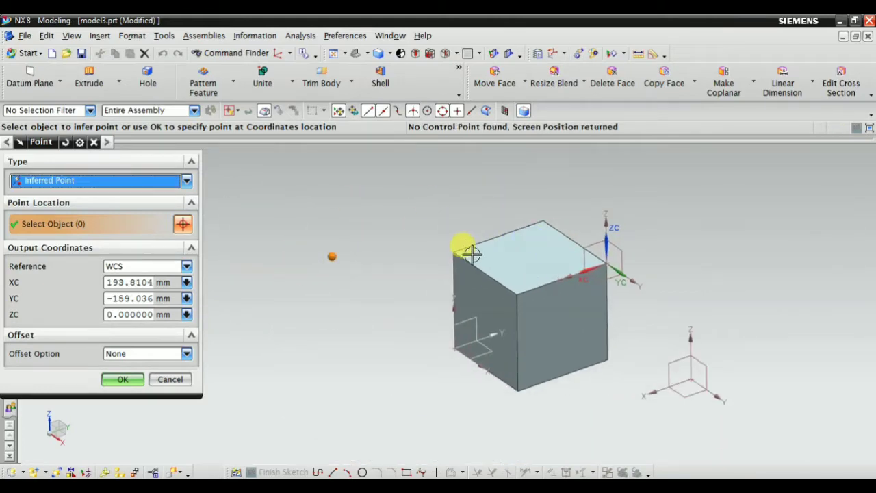
pyautogui.scroll(-2, 505, 241)
pyautogui.scroll(3, 335, 195)
pyautogui.click(118, 380)
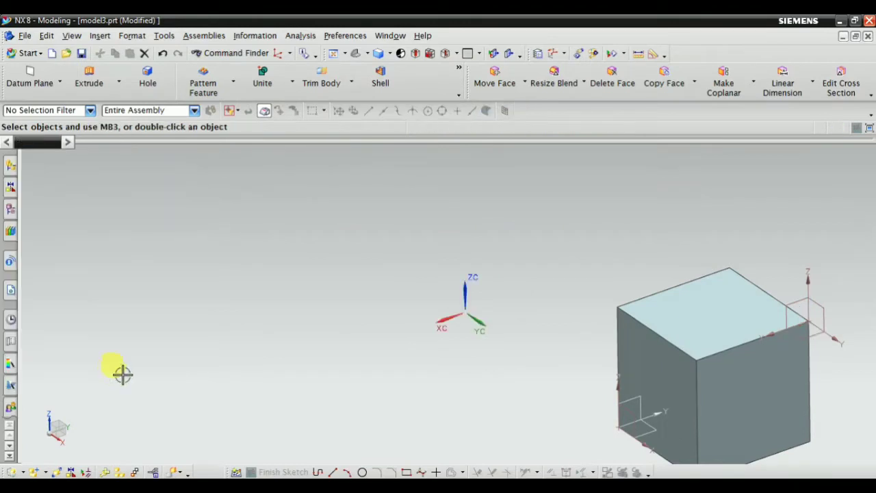
# Move the WCS origin with the Cursor Location point type to a free spot at about XC 338.7, YC 399.0, ZC 0
pyautogui.scroll(-2, 250, 269)
pyautogui.scroll(1, 324, 303)
pyautogui.scroll(-1, 479, 287)
pyautogui.scroll(-1, 500, 285)
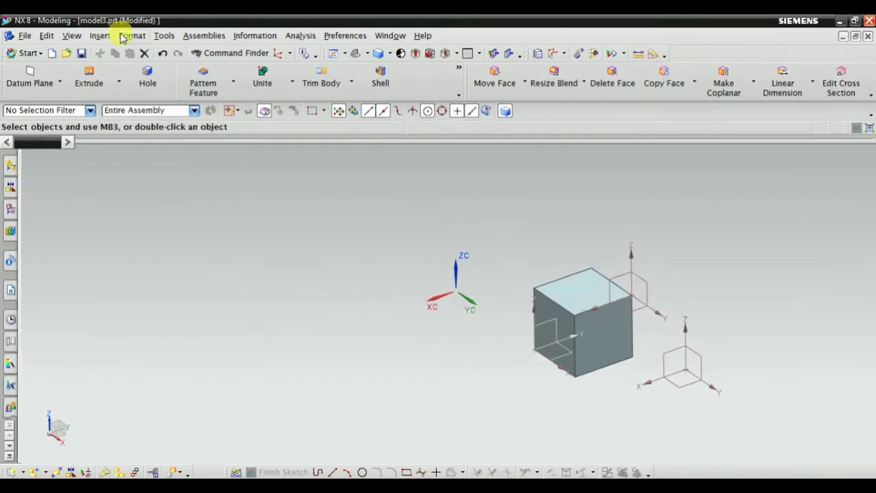
pyautogui.click(132, 35)
pyautogui.moveTo(175, 135)
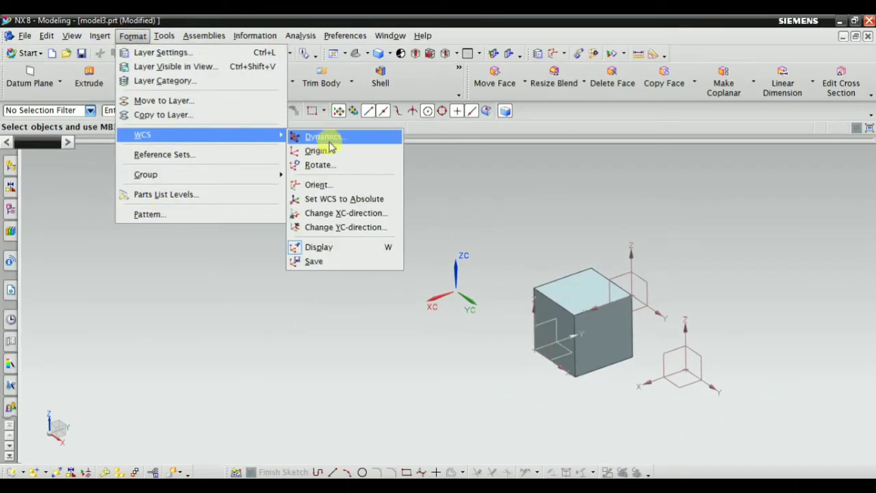
pyautogui.click(324, 151)
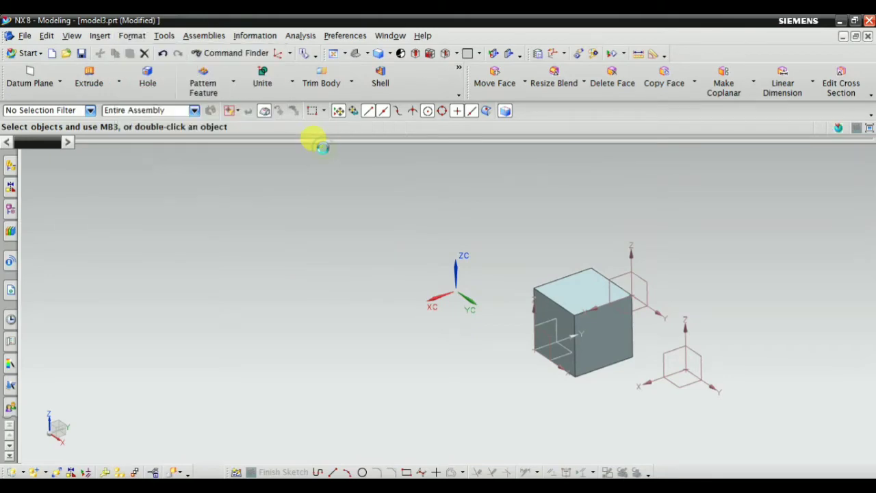
pyautogui.click(81, 182)
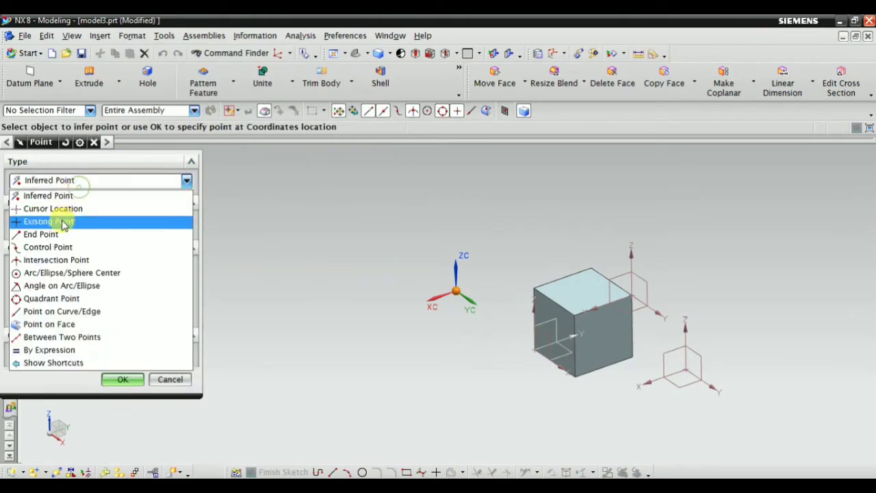
pyautogui.click(66, 212)
pyautogui.scroll(-2, 548, 252)
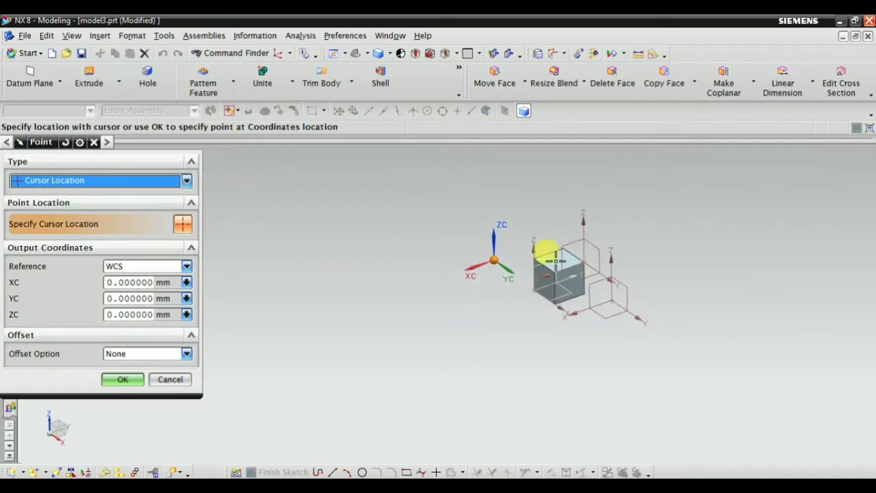
pyautogui.click(286, 208)
pyautogui.click(403, 195)
pyautogui.click(372, 312)
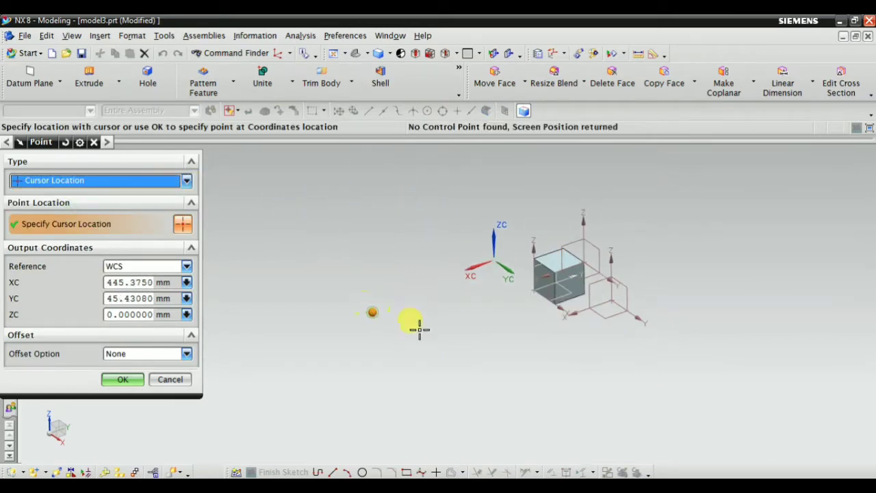
pyautogui.click(121, 380)
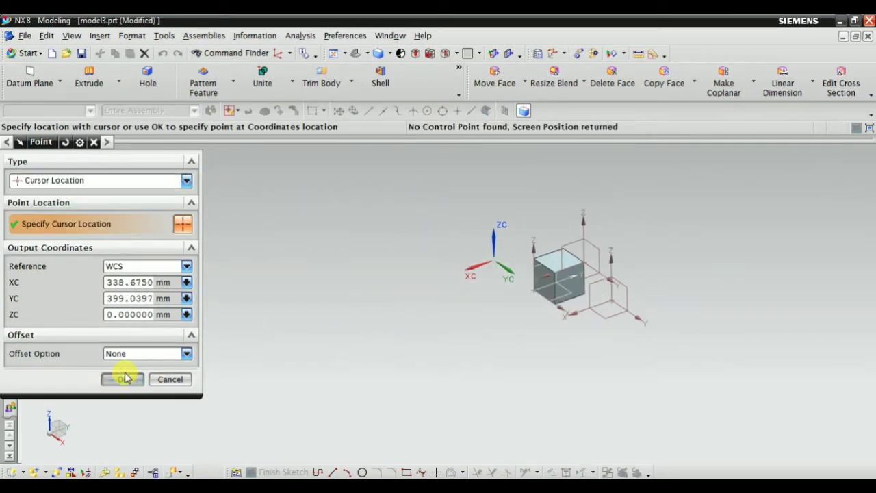
# Try the origin point of the datum coordinate system at the block's lower-left corner as the WCS origin, using the Existing Point type
pyautogui.click(355, 54)
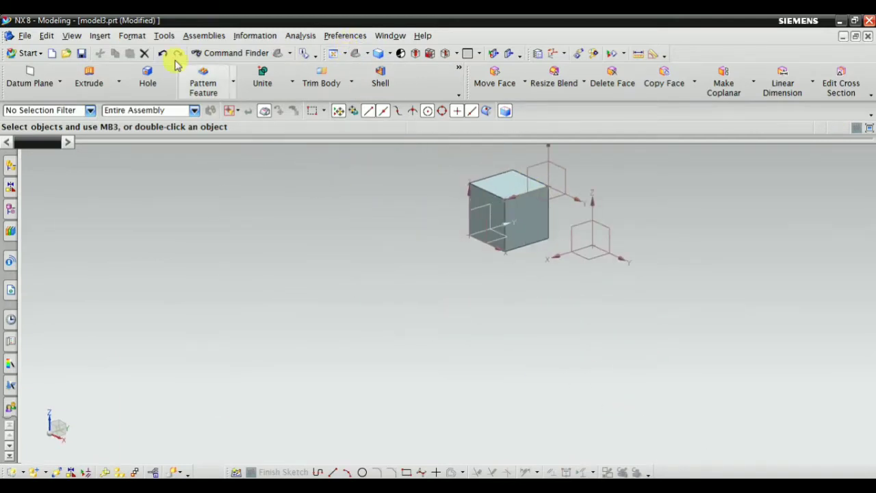
pyautogui.click(132, 36)
pyautogui.click(179, 137)
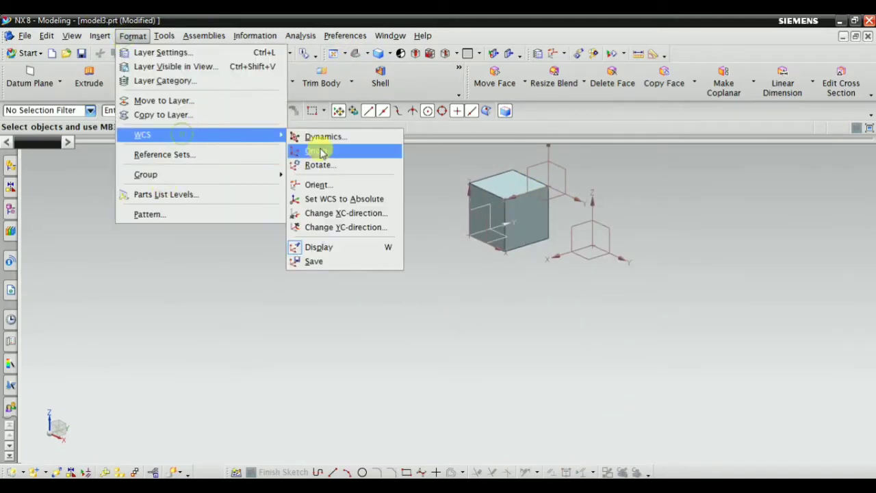
pyautogui.click(318, 151)
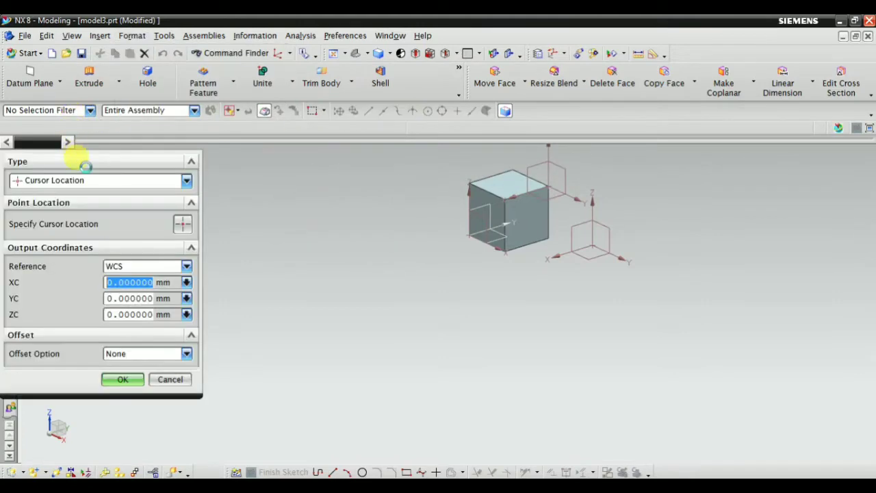
pyautogui.click(186, 180)
pyautogui.click(68, 226)
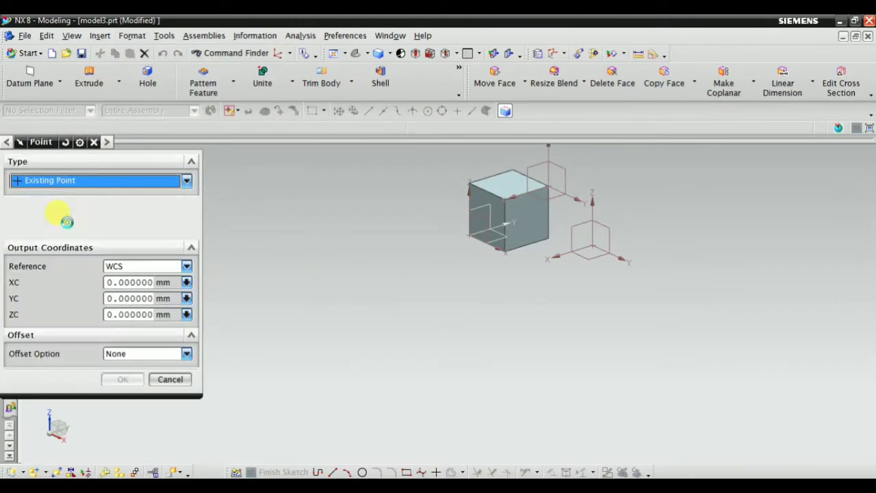
pyautogui.scroll(5, 479, 198)
pyautogui.scroll(3, 520, 226)
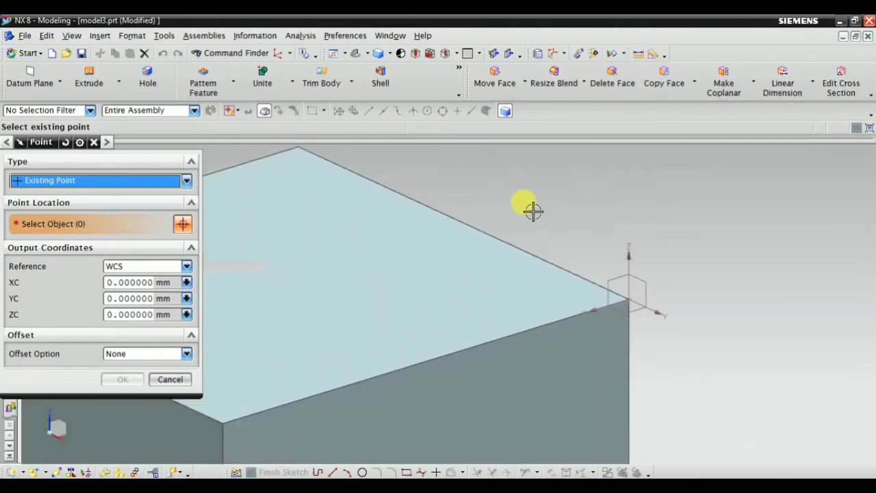
pyautogui.scroll(-5, 463, 203)
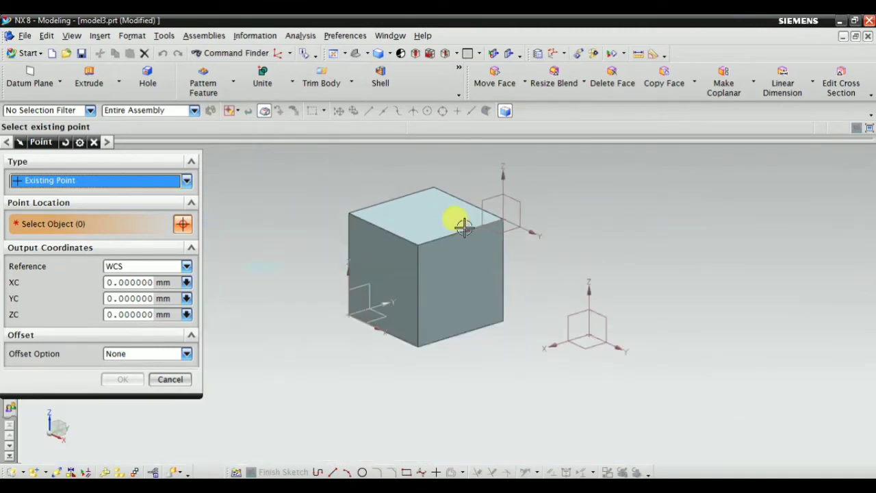
pyautogui.scroll(3, 393, 308)
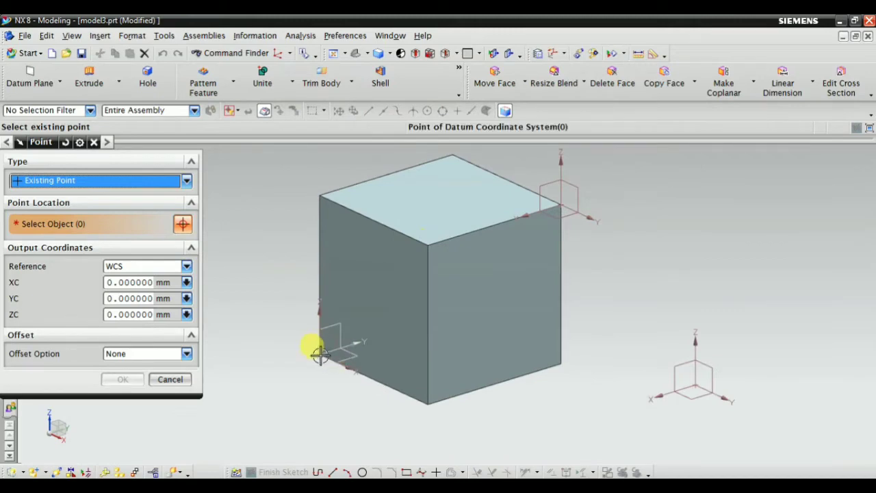
pyautogui.scroll(5, 294, 362)
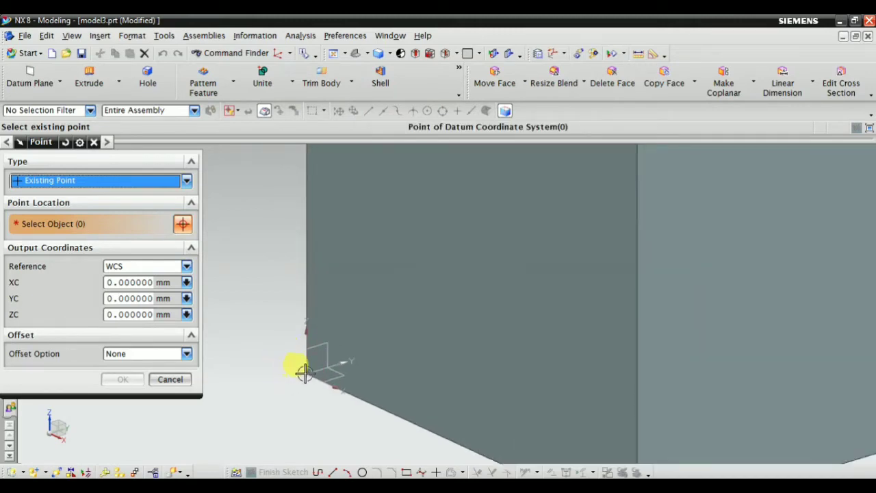
pyautogui.click(306, 373)
pyautogui.scroll(-3, 344, 335)
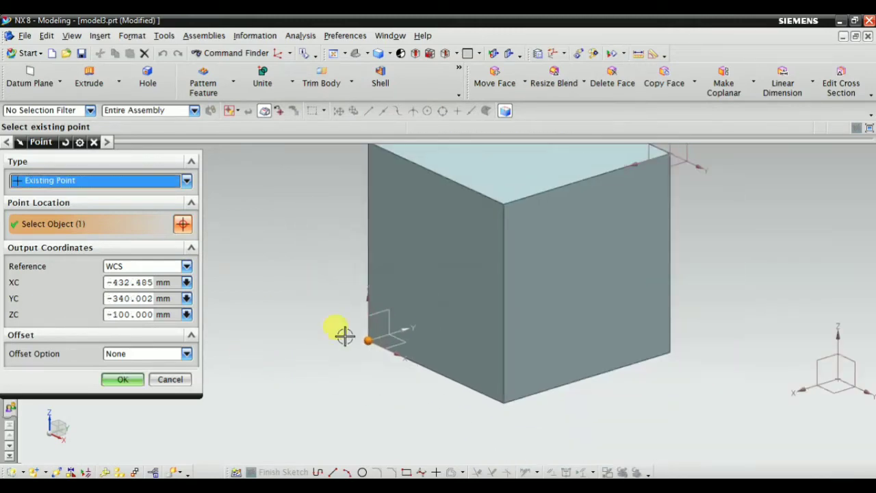
pyautogui.click(179, 381)
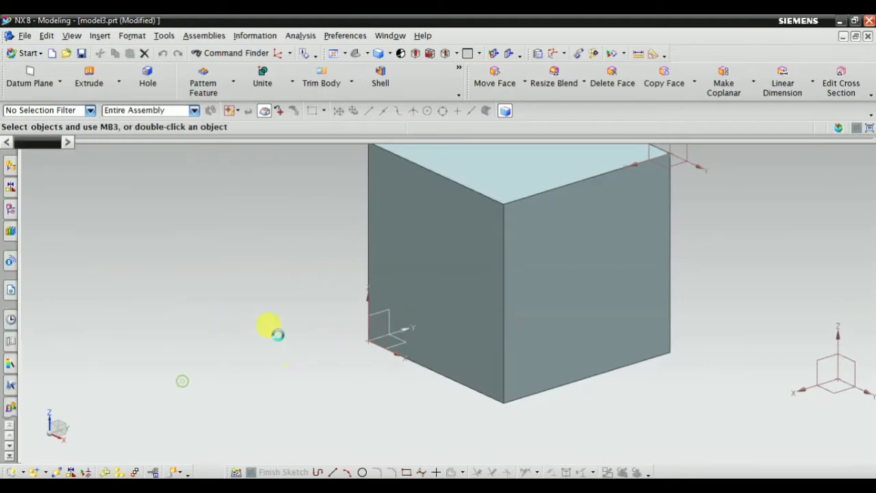
# Create an associative point at the midpoint of the top face's front-right edge, at X 100, Y 50, Z 100
pyautogui.scroll(-2, 281, 335)
pyautogui.click(103, 36)
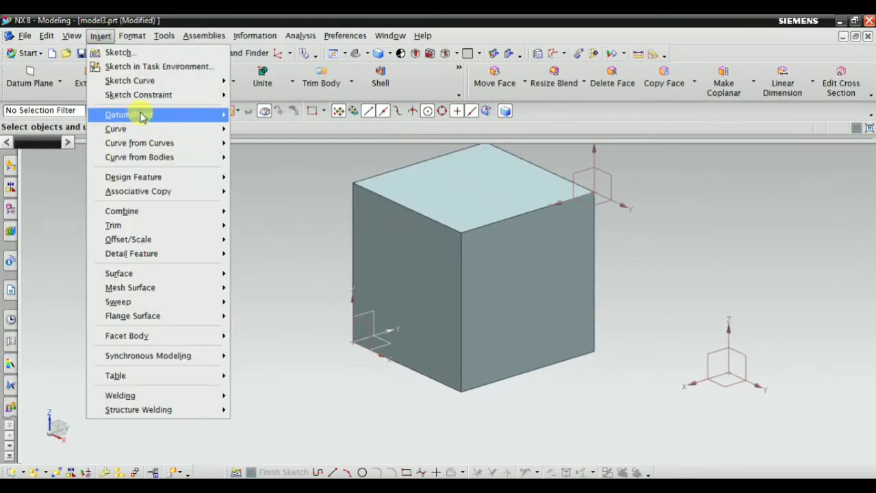
pyautogui.click(324, 182)
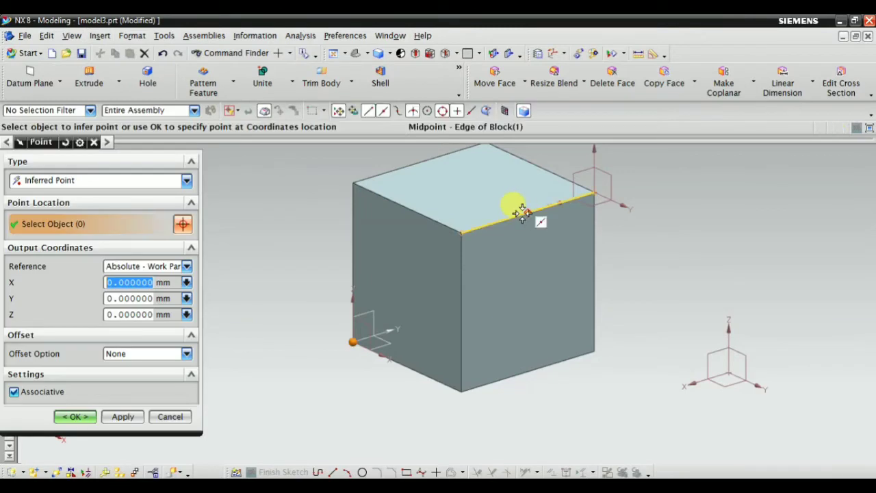
pyautogui.click(526, 211)
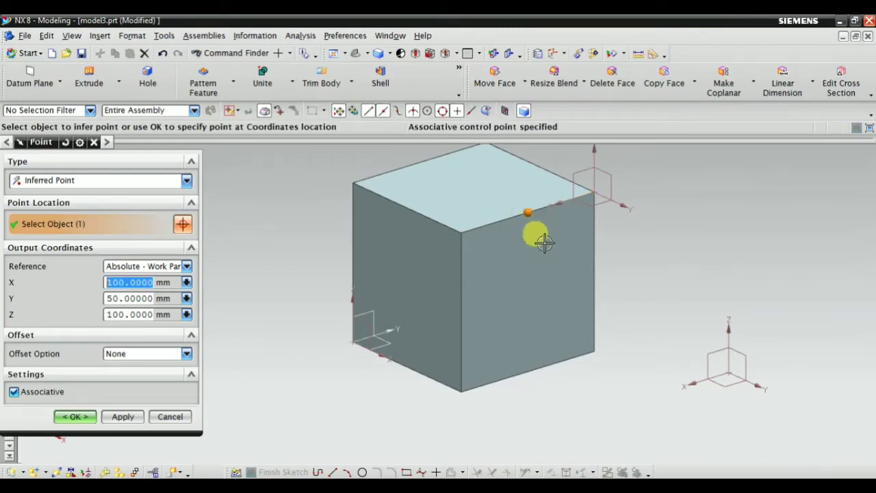
pyautogui.click(75, 417)
# Select the new point in the model history and examine its location on the block's top edge
pyautogui.scroll(5, 534, 187)
pyautogui.scroll(-7, 525, 254)
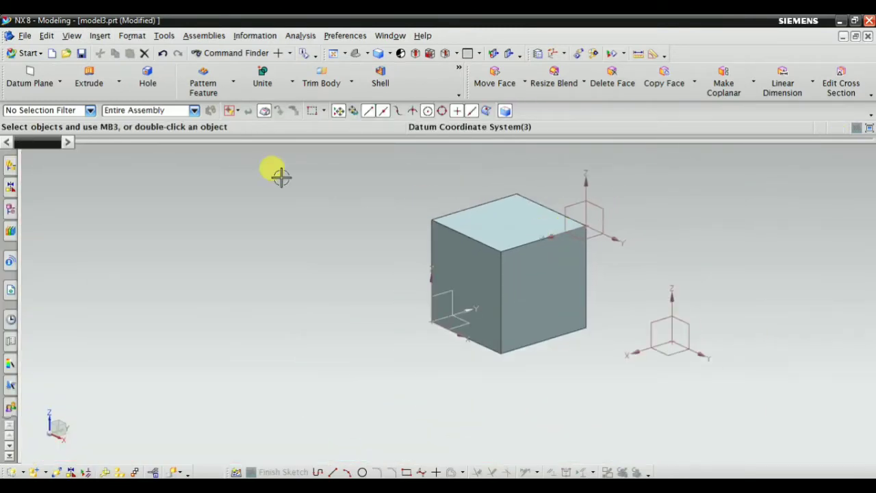
pyautogui.click(10, 209)
pyautogui.click(80, 289)
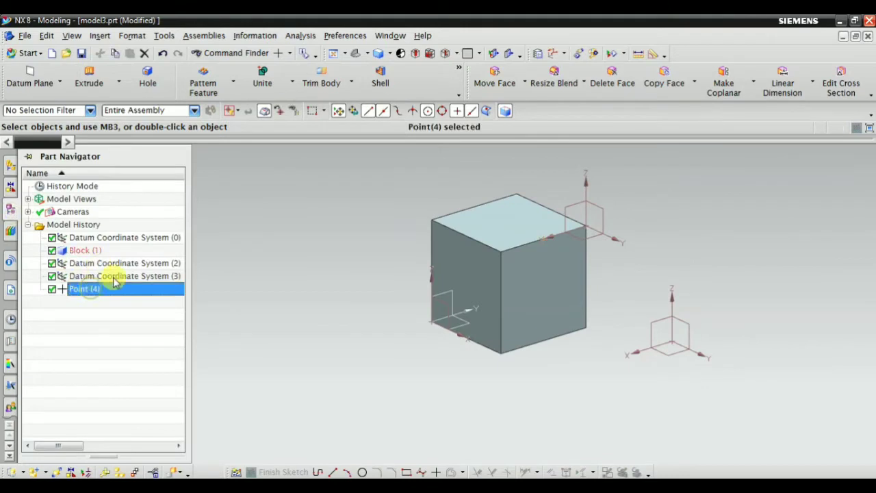
pyautogui.scroll(6, 459, 215)
pyautogui.scroll(-5, 449, 267)
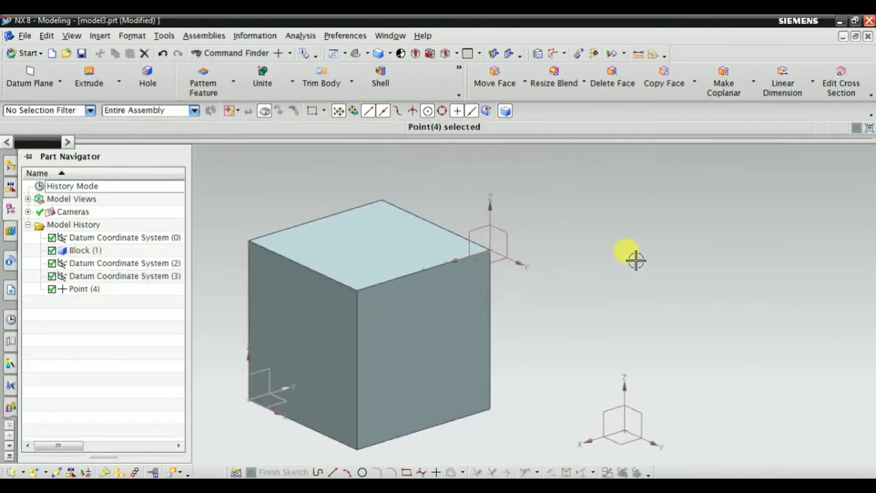
pyautogui.click(635, 260)
pyautogui.scroll(3, 384, 261)
pyautogui.scroll(-4, 514, 250)
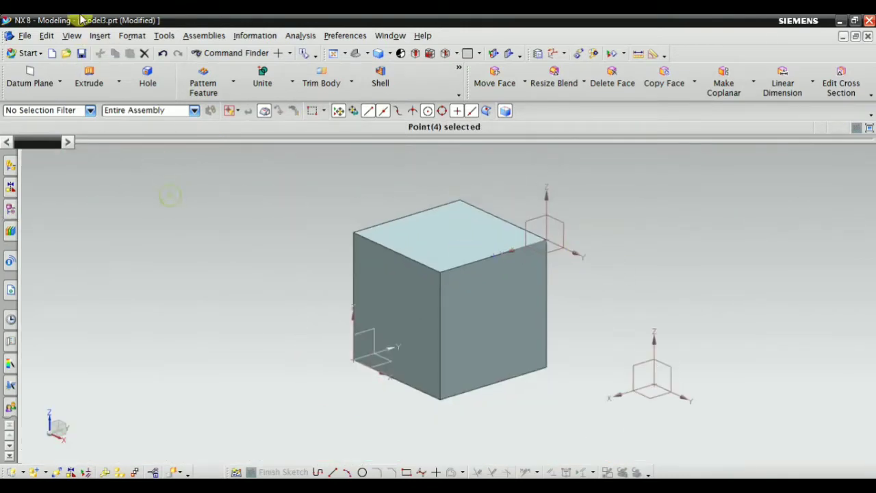
# Move the WCS origin with the Existing Point type onto the point at the midpoint of the top face's front-right edge
pyautogui.click(133, 41)
pyautogui.moveTo(233, 141)
pyautogui.click(335, 154)
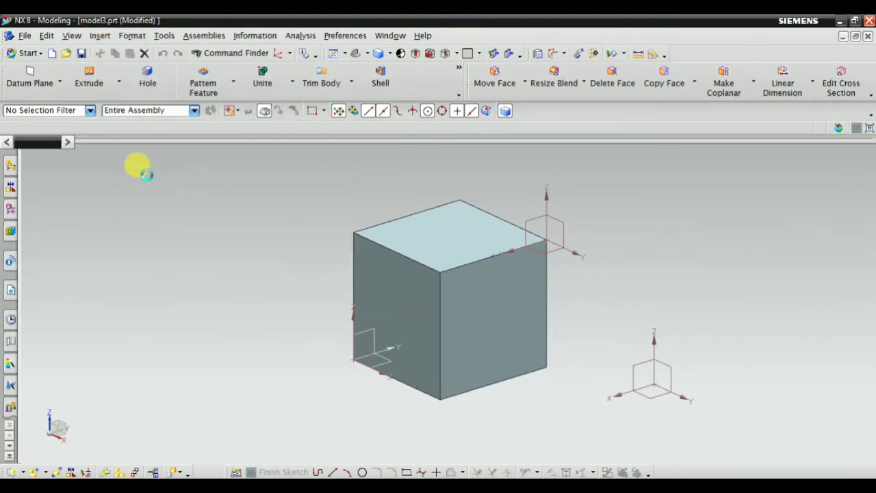
pyautogui.click(71, 181)
pyautogui.click(56, 222)
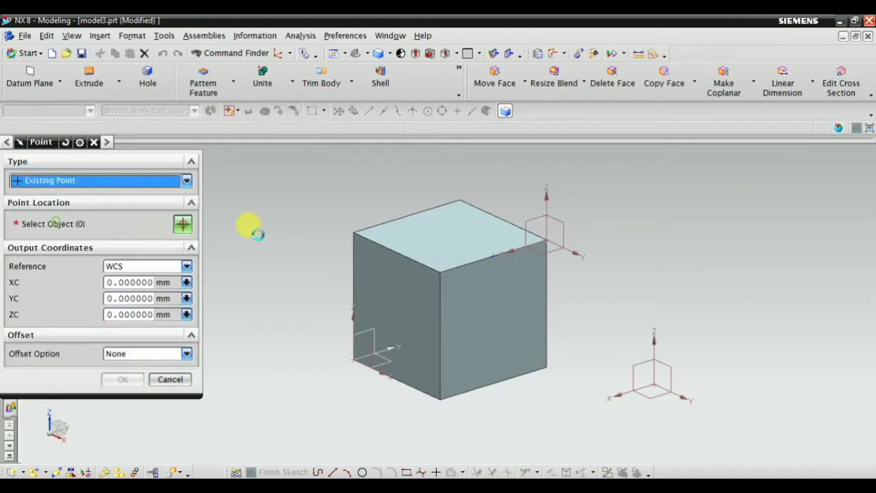
pyautogui.click(494, 255)
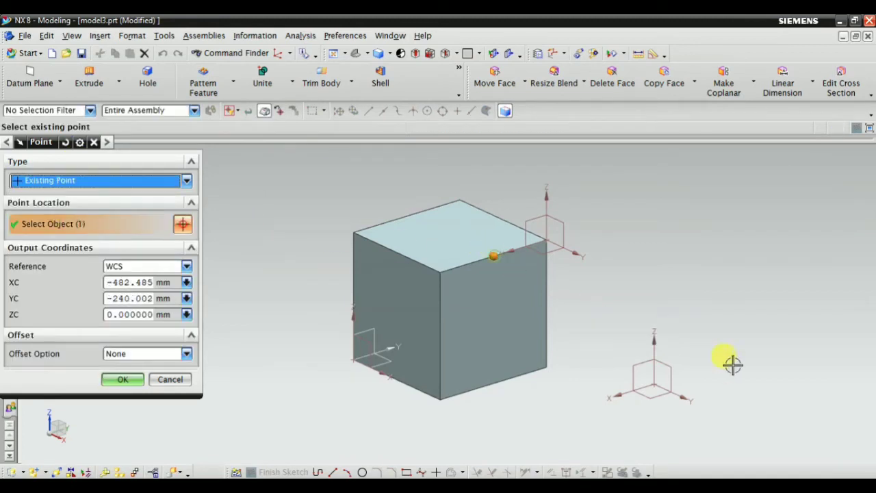
pyautogui.scroll(6, 498, 250)
pyautogui.scroll(-5, 479, 256)
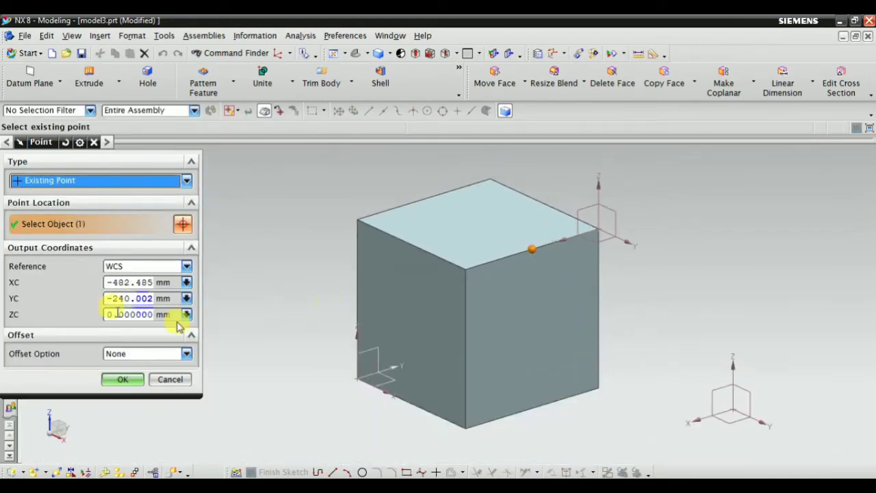
pyautogui.click(114, 376)
pyautogui.scroll(4, 479, 267)
pyautogui.scroll(-3, 520, 254)
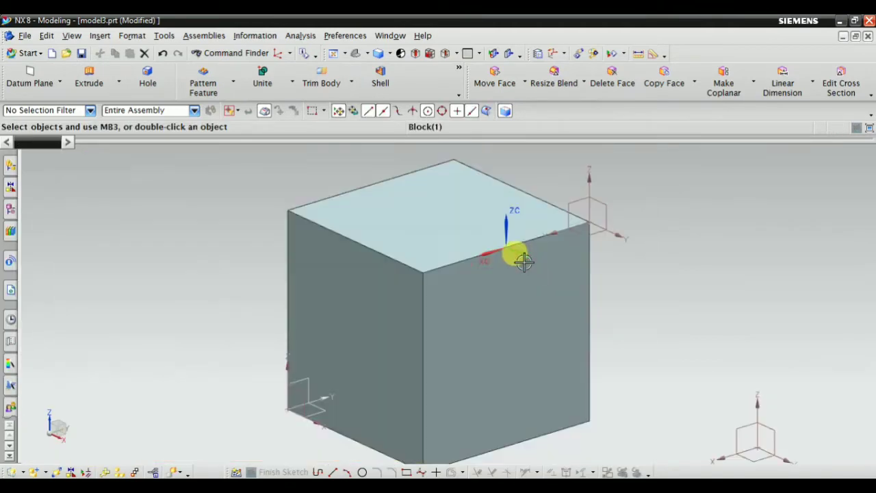
# Start relocating the WCS origin with the End Point type and try the upper end of the block's front vertical edge
pyautogui.click(128, 36)
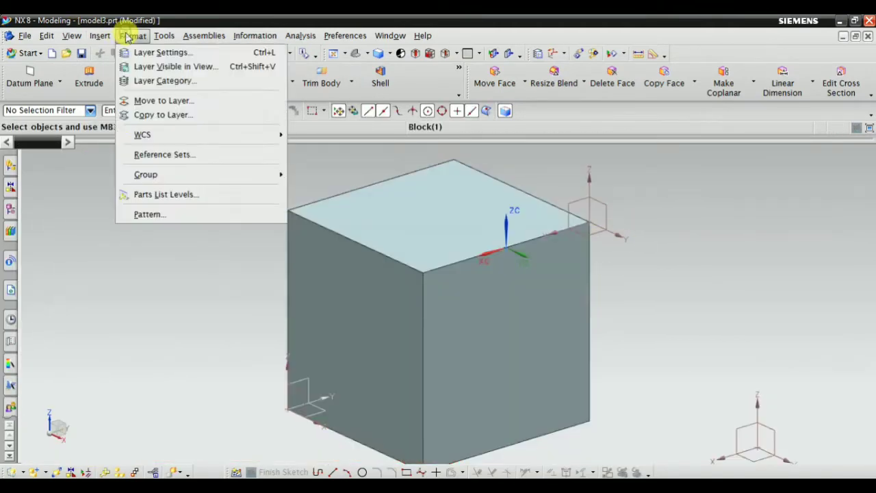
pyautogui.moveTo(157, 142)
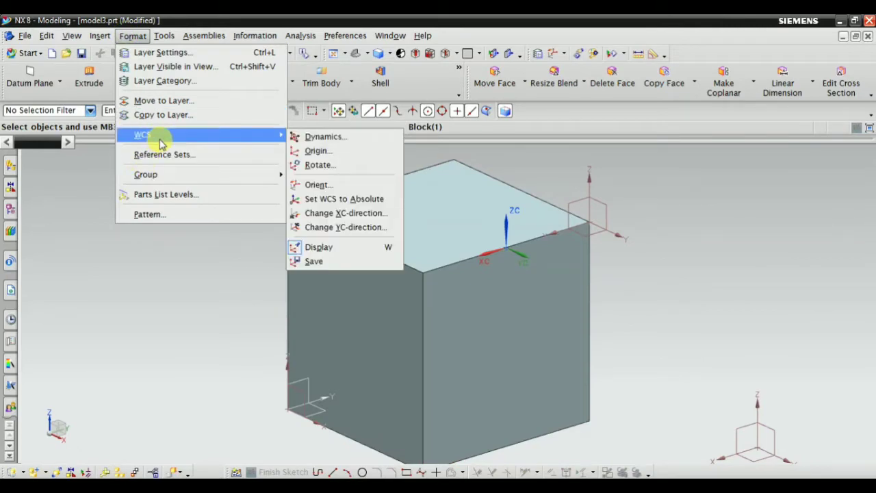
pyautogui.click(305, 151)
pyautogui.click(84, 182)
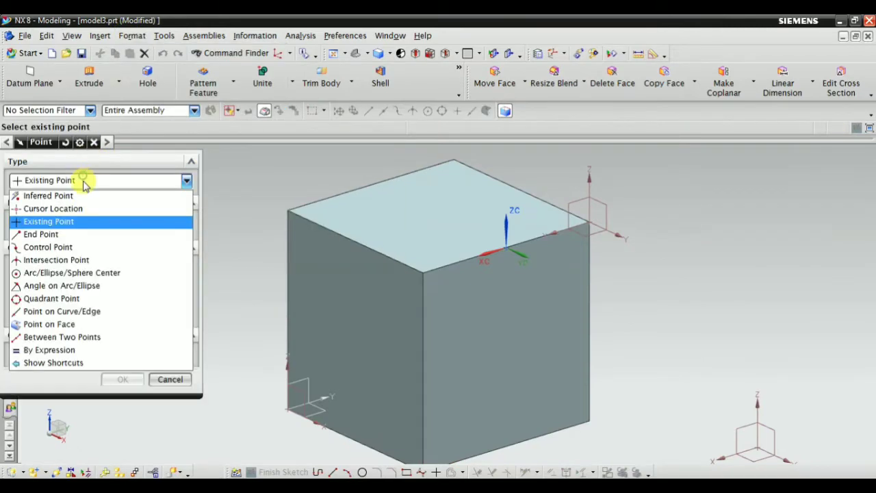
pyautogui.click(41, 234)
pyautogui.scroll(-2, 391, 248)
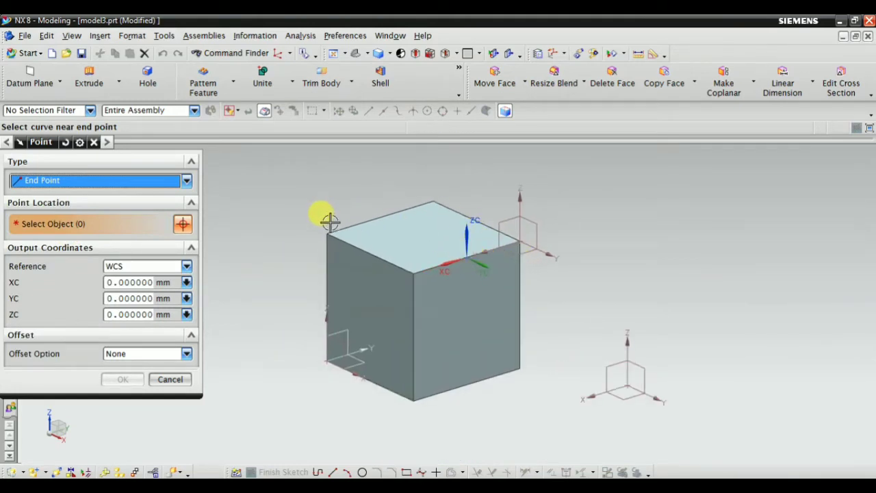
pyautogui.scroll(2, 418, 292)
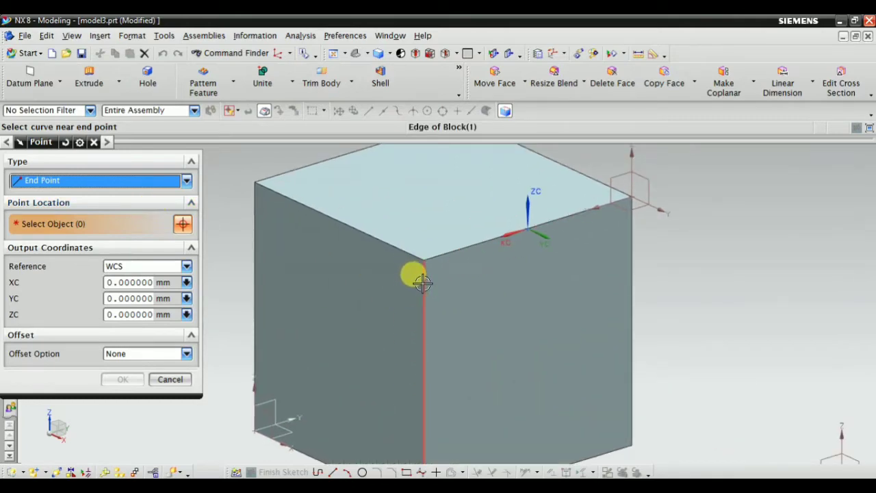
pyautogui.click(422, 282)
# Try the lower end of the block's front vertical edge, at XC 50, YC 0, ZC -100, as the WCS origin
pyautogui.moveTo(381, 307); pyautogui.dragTo(489, 254, button='middle')
pyautogui.scroll(3, 430, 251)
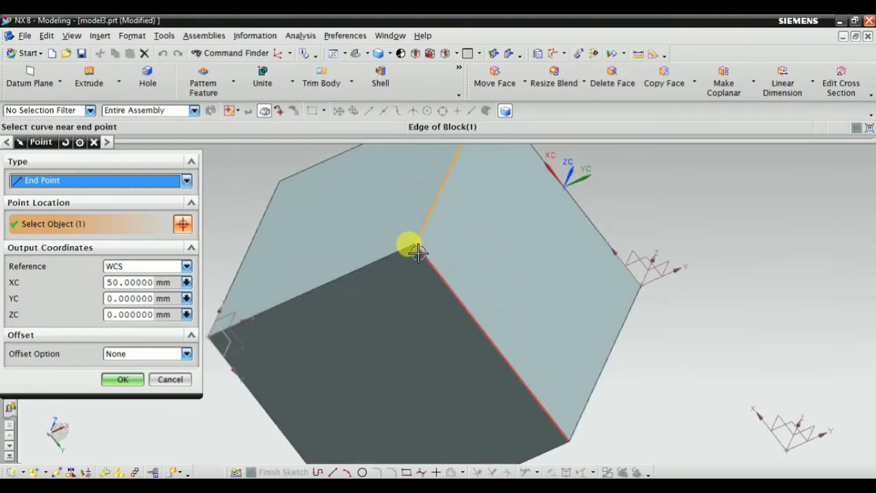
pyautogui.click(426, 267)
pyautogui.scroll(-2, 411, 293)
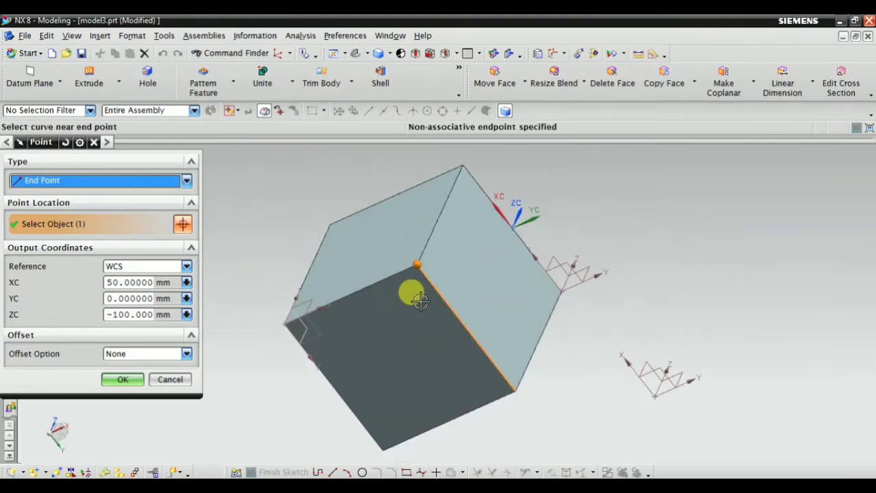
# Place the WCS origin on the back corner of the block's top face, at XC -50, YC -100, ZC 0
pyautogui.moveTo(411, 294); pyautogui.dragTo(487, 280, button='middle')
pyautogui.scroll(3, 383, 324)
pyautogui.scroll(-4, 404, 314)
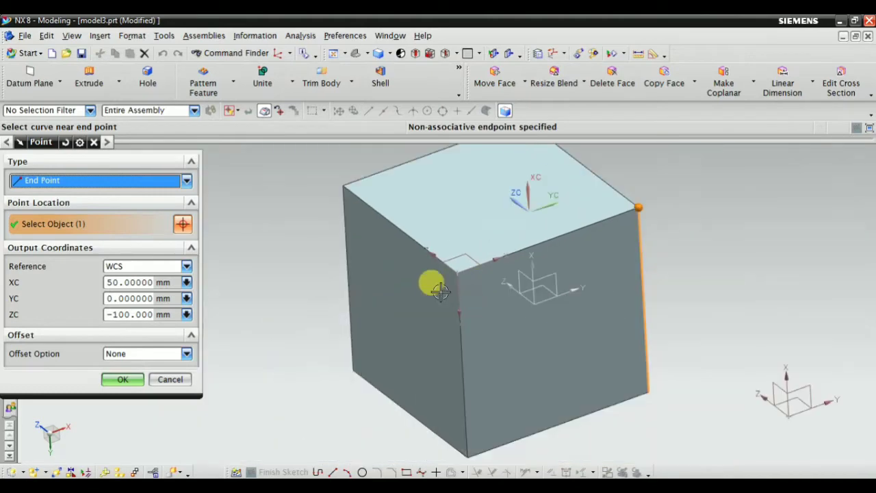
pyautogui.moveTo(358, 293); pyautogui.dragTo(406, 267, button='middle')
pyautogui.scroll(3, 397, 214)
pyautogui.click(408, 274)
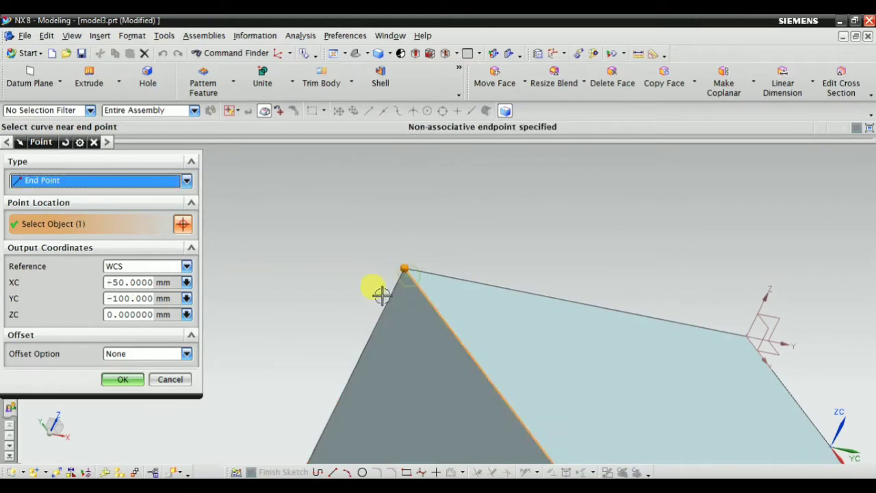
pyautogui.click(100, 382)
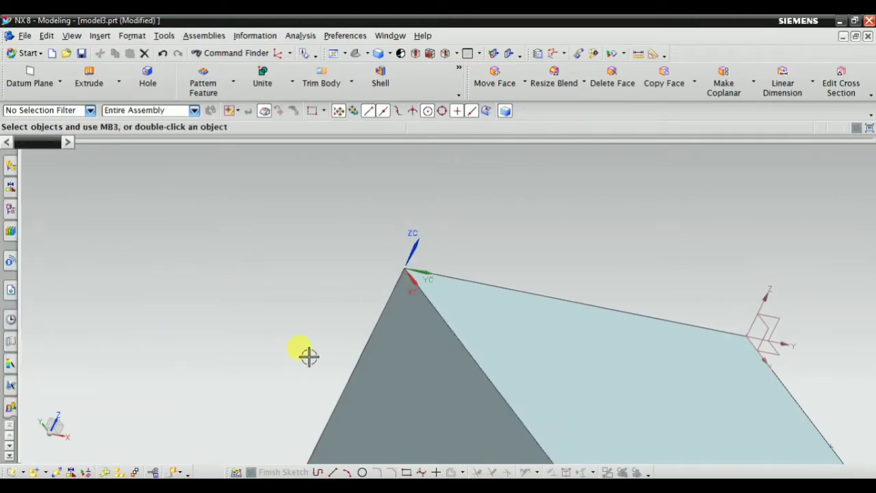
pyautogui.moveTo(309, 354); pyautogui.dragTo(325, 340, button='middle')
pyautogui.click(355, 55)
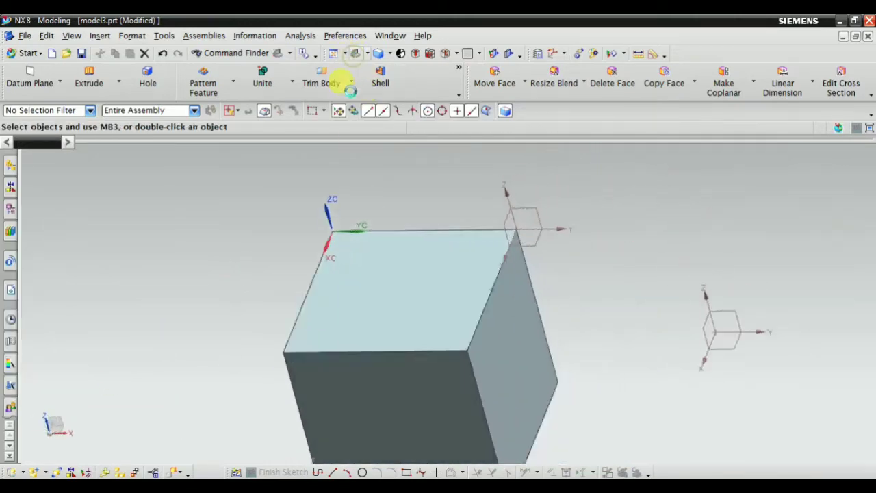
pyautogui.scroll(-3, 397, 390)
pyautogui.scroll(3, 283, 250)
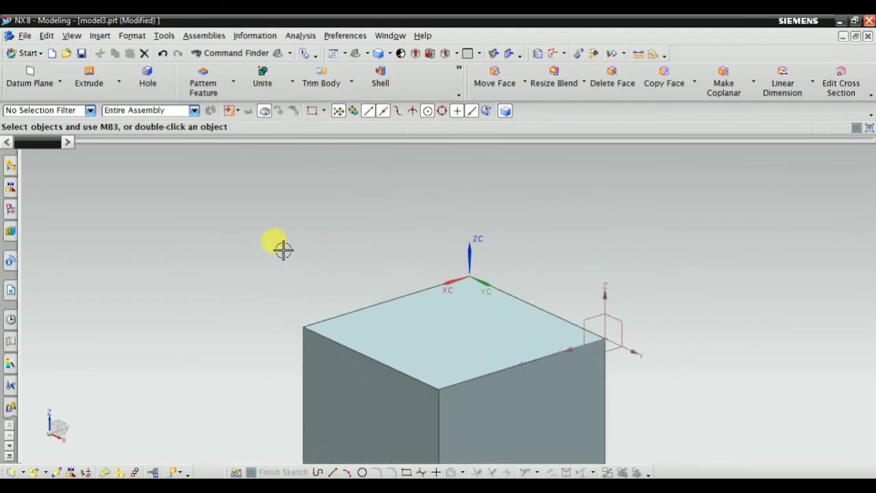
# Start relocating the WCS origin with the Control Point type and try the midpoint of the top face's back-left edge
pyautogui.click(132, 36)
pyautogui.moveTo(196, 135)
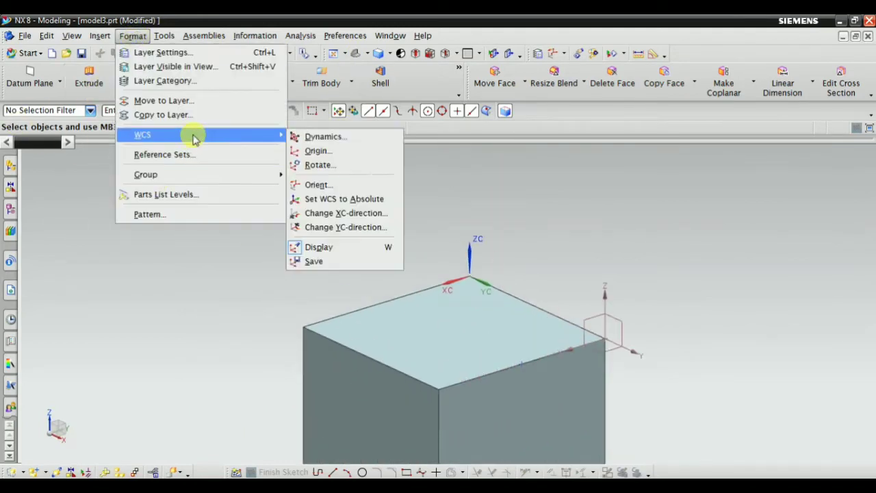
pyautogui.click(344, 151)
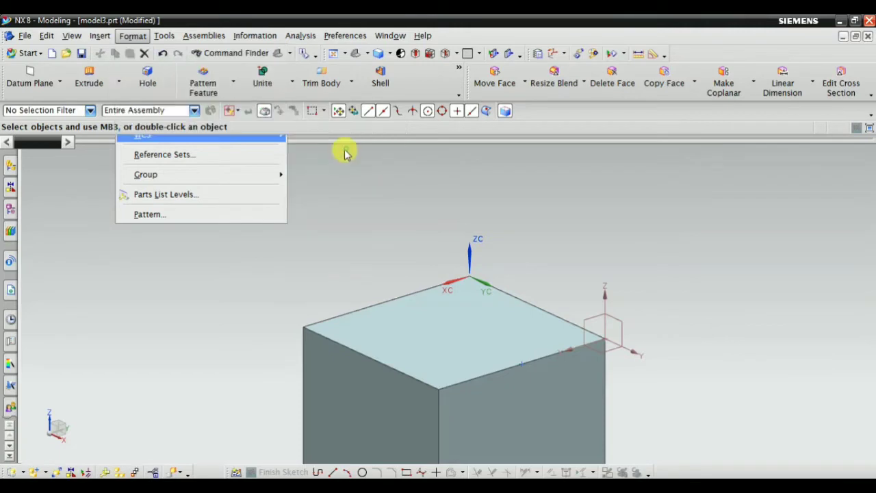
pyautogui.click(66, 189)
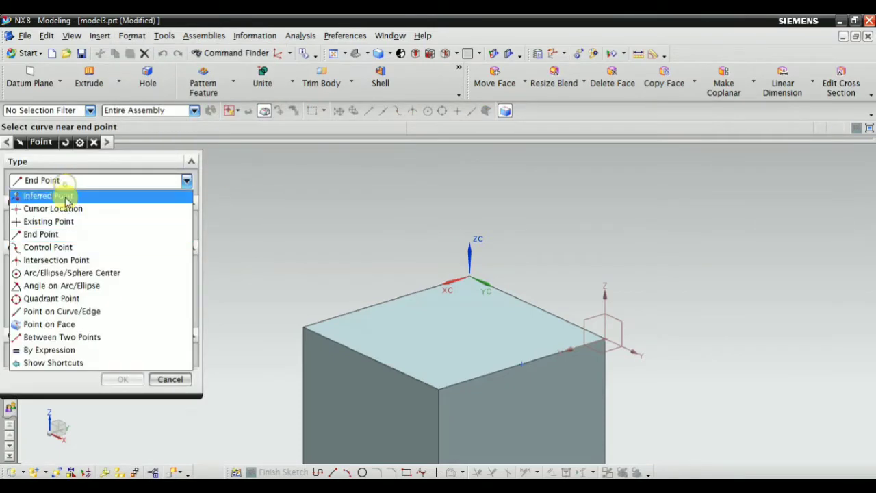
pyautogui.click(59, 246)
pyautogui.scroll(-2, 404, 322)
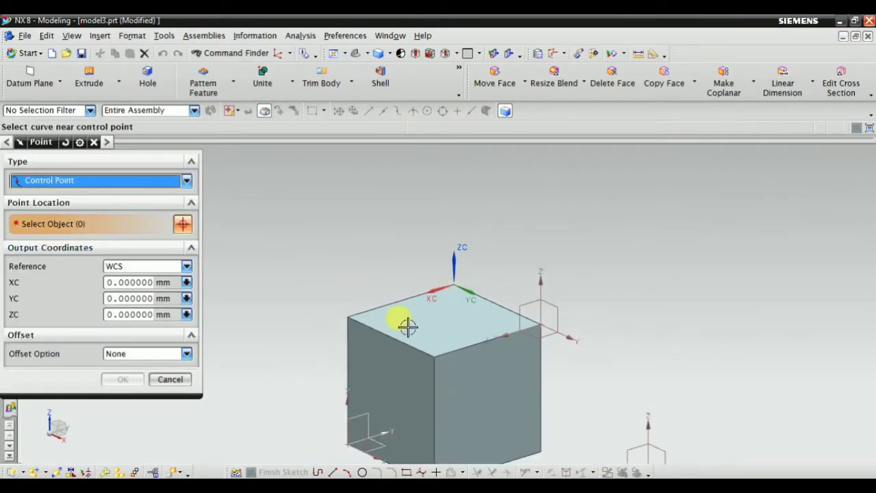
pyautogui.scroll(3, 405, 327)
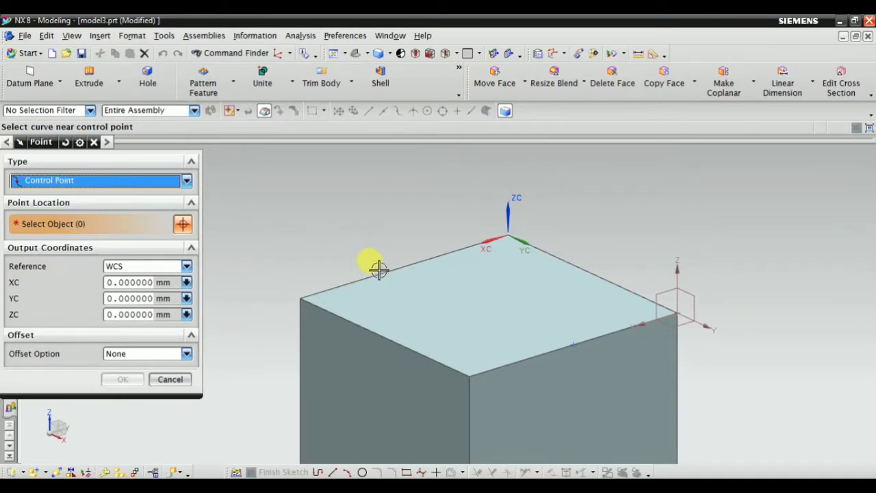
pyautogui.click(404, 264)
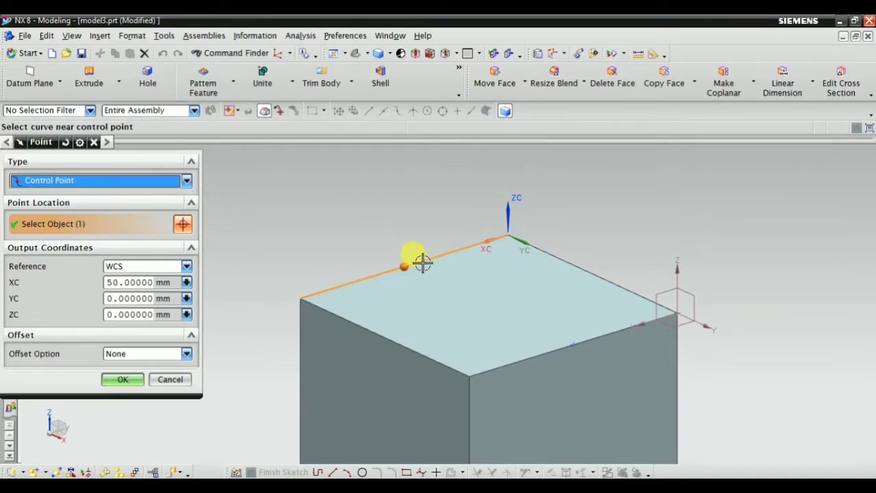
# Place the WCS origin on the midpoint of the block's front vertical edge, at XC 100, YC 100, ZC -50
pyautogui.scroll(-2, 520, 272)
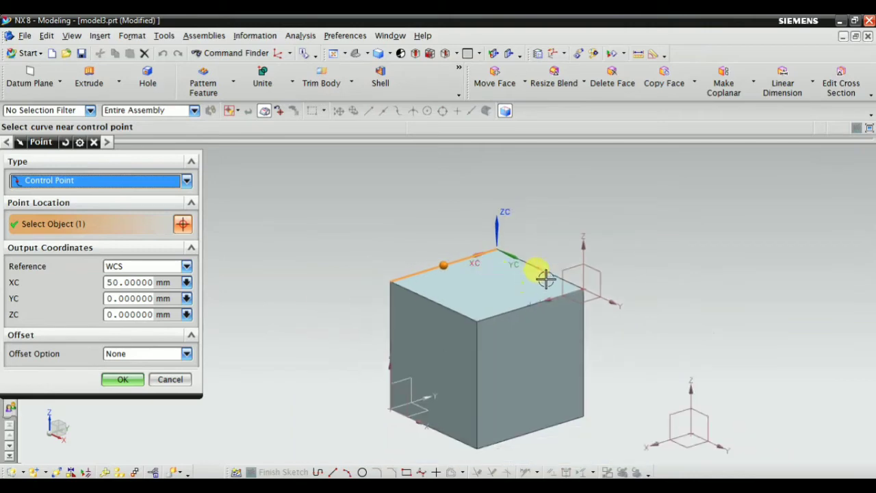
pyautogui.scroll(-3, 479, 308)
pyautogui.scroll(3, 452, 327)
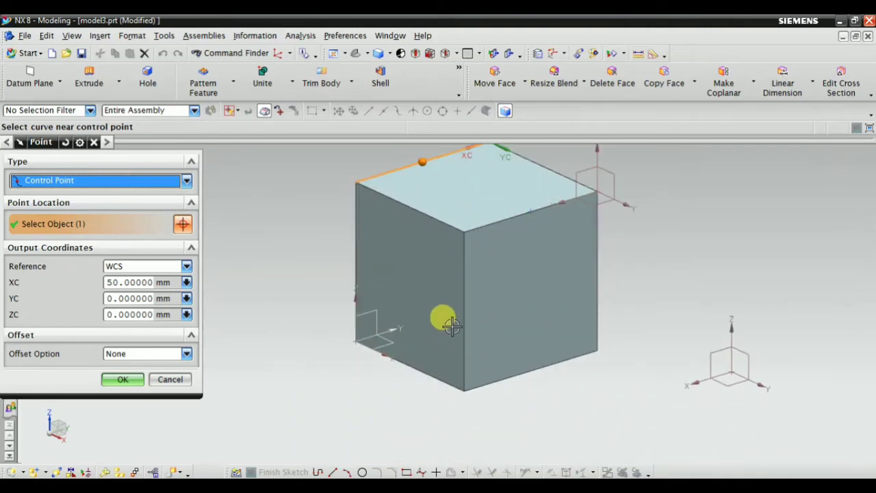
pyautogui.click(465, 298)
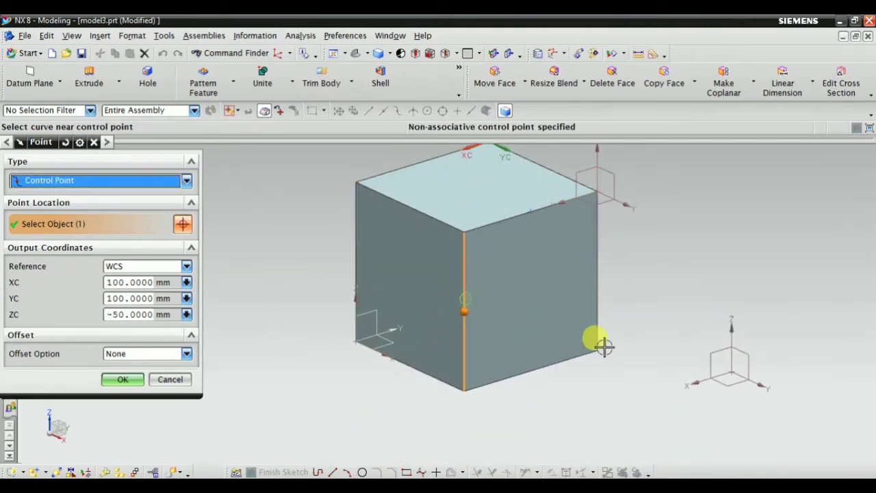
pyautogui.click(122, 379)
pyautogui.keyDown('shift'); pyautogui.moveTo(245, 273); pyautogui.dragTo(272, 291, button='middle'); pyautogui.keyUp('shift')
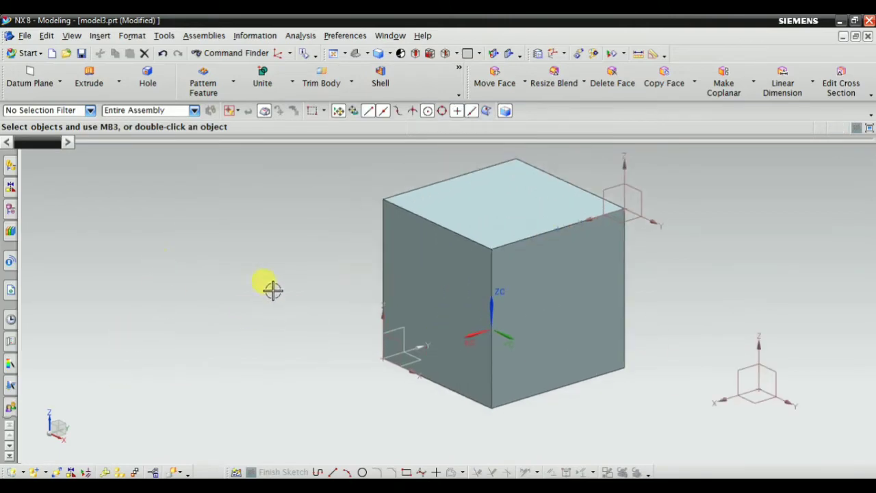
pyautogui.rightClick(198, 221)
pyautogui.click(211, 231)
pyautogui.moveTo(567, 392)
pyautogui.mouseDown(button='middle')
pyautogui.moveTo(616, 374)
pyautogui.moveTo(570, 395)
pyautogui.moveTo(572, 404)
pyautogui.moveTo(583, 398)
pyautogui.mouseUp(button='middle')
pyautogui.click(130, 36)
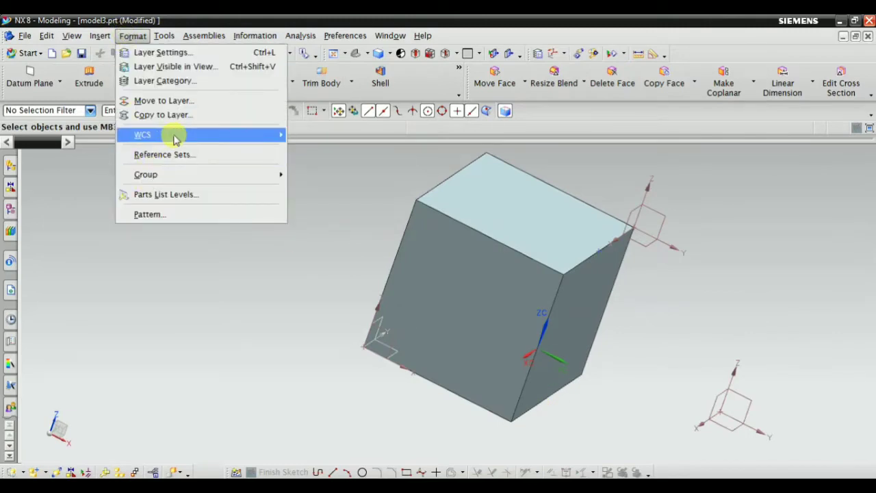
pyautogui.moveTo(171, 135)
pyautogui.click(308, 149)
pyautogui.click(106, 181)
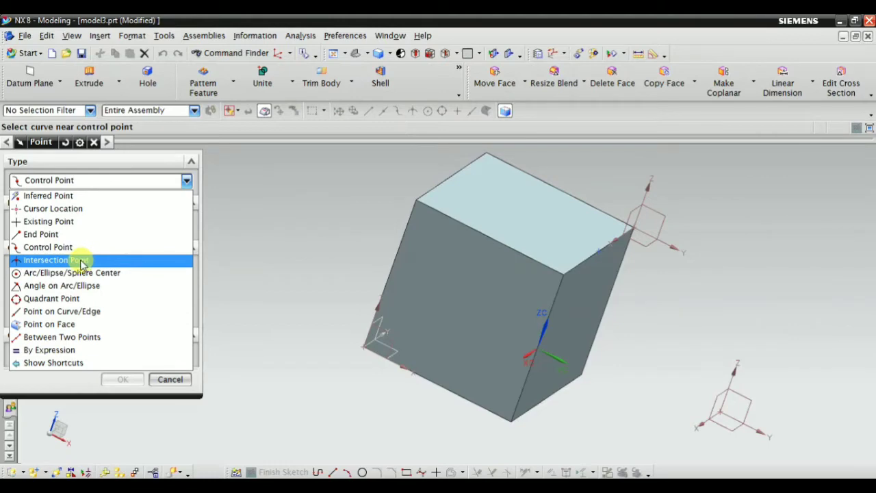
pyautogui.click(252, 196)
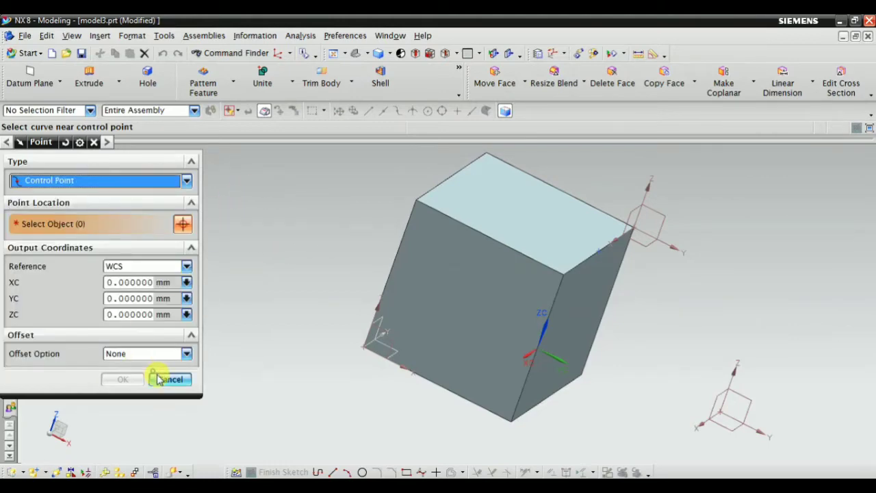
pyautogui.click(169, 379)
# Create a 100 x 100 x 100 mm block with its origin at the midpoint of the existing block's bottom front edge
pyautogui.click(100, 37)
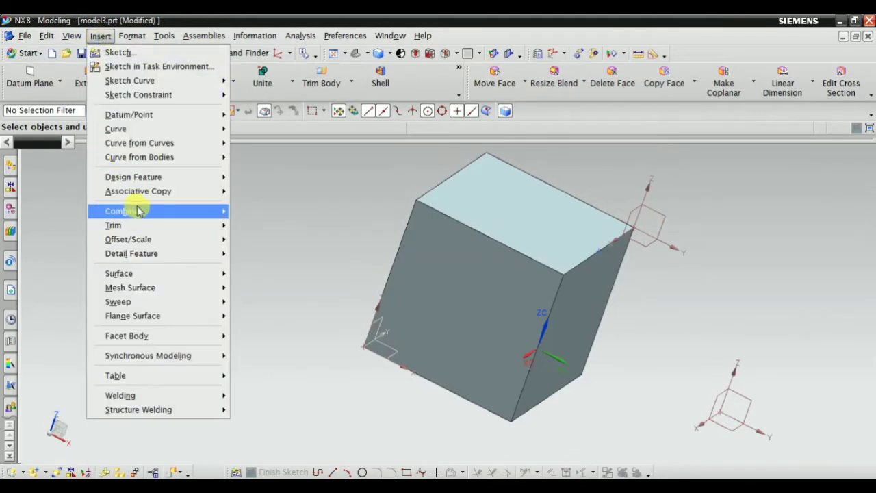
pyautogui.moveTo(209, 178)
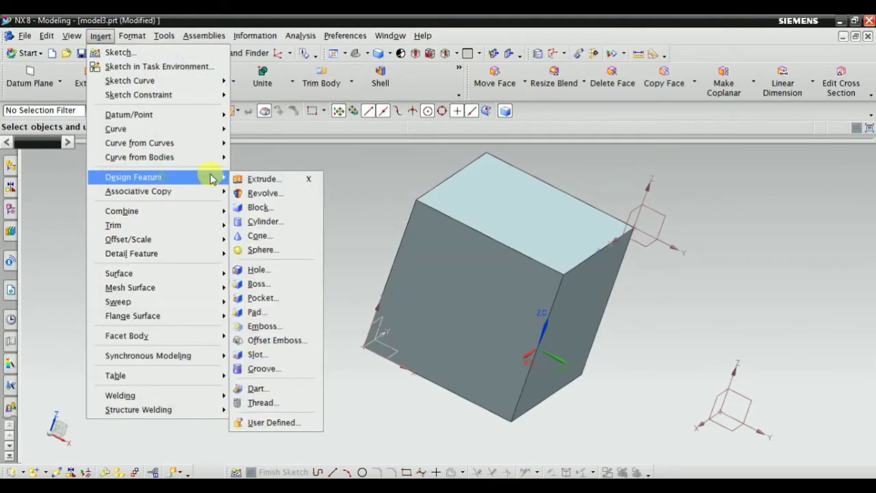
pyautogui.click(247, 207)
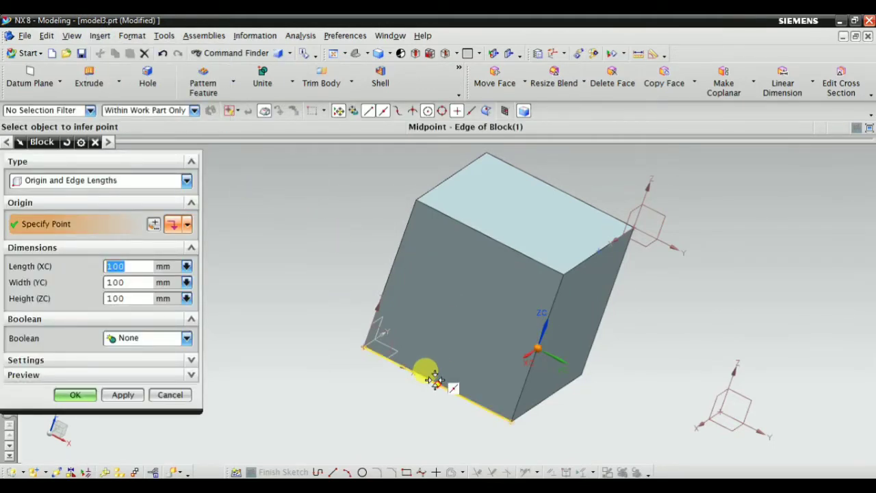
pyautogui.click(435, 380)
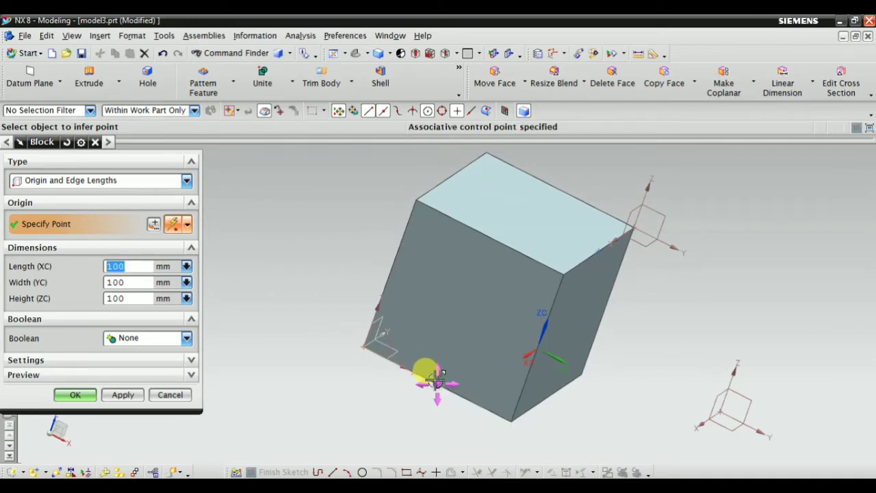
pyautogui.click(75, 395)
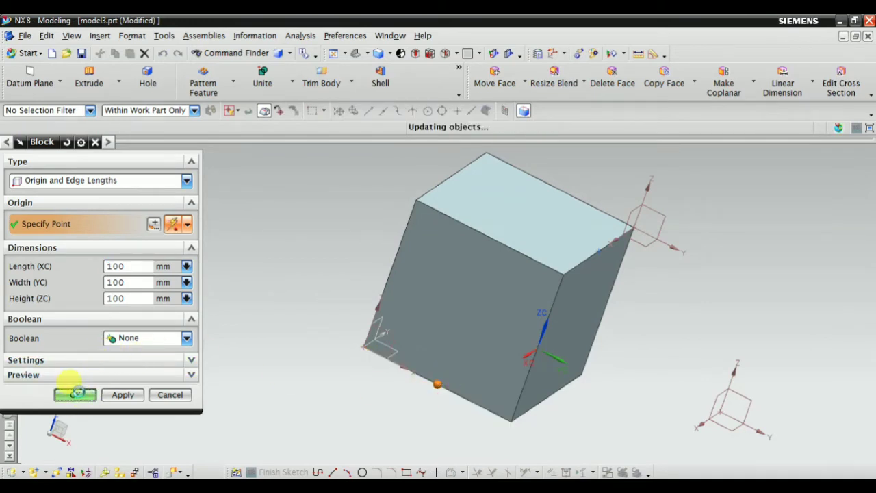
pyautogui.moveTo(98, 385); pyautogui.dragTo(481, 305, button='middle')
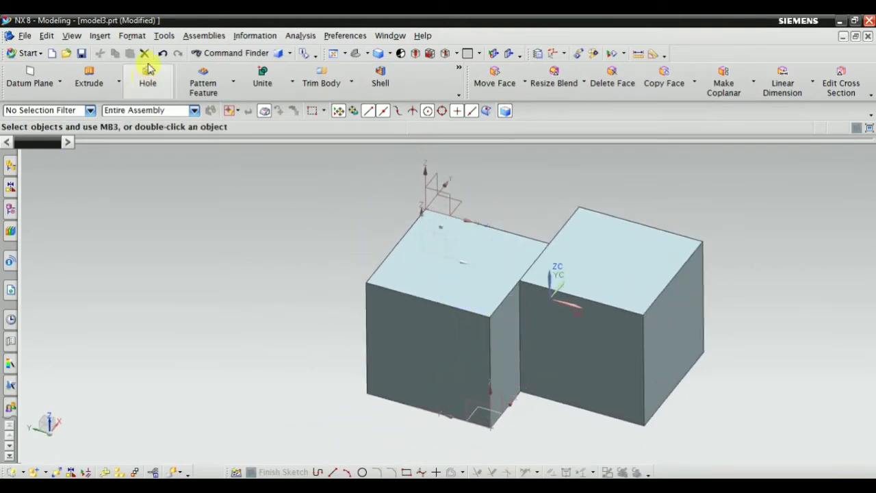
# Start relocating the WCS origin with the Intersection Point type and select the first block's top edge that touches the second block
pyautogui.click(99, 37)
pyautogui.moveTo(126, 40)
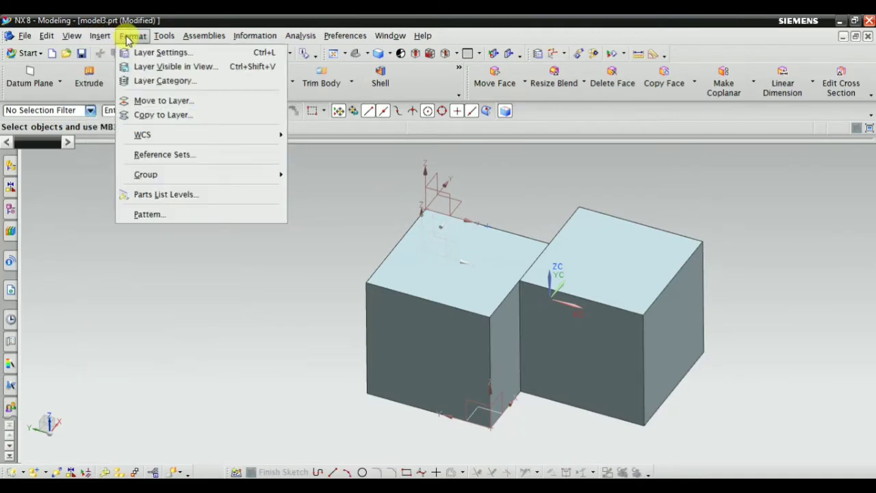
pyautogui.moveTo(153, 135)
pyautogui.click(308, 151)
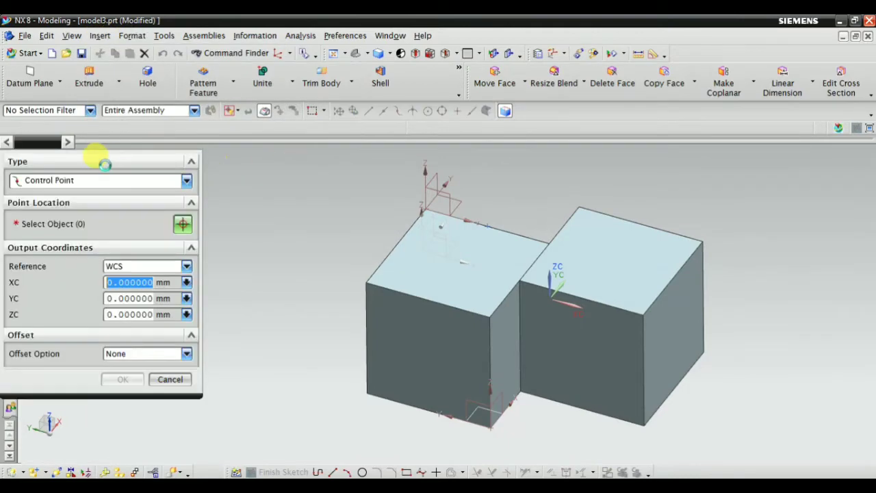
pyautogui.click(41, 180)
pyautogui.click(72, 257)
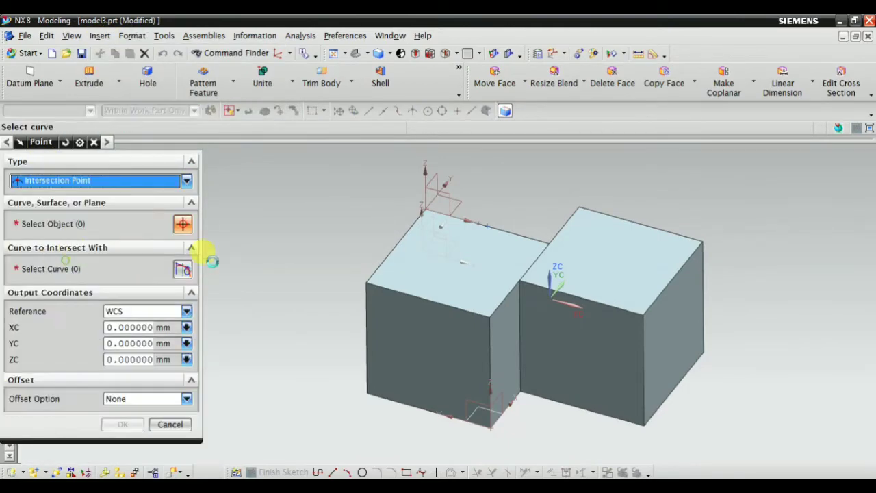
pyautogui.scroll(5, 523, 259)
pyautogui.scroll(-5, 360, 210)
pyautogui.scroll(2, 451, 273)
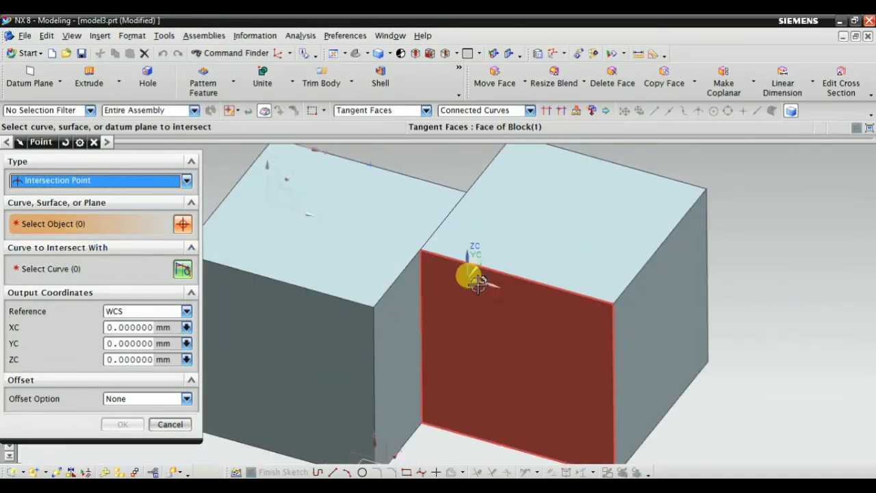
pyautogui.scroll(3, 478, 282)
pyautogui.click(358, 221)
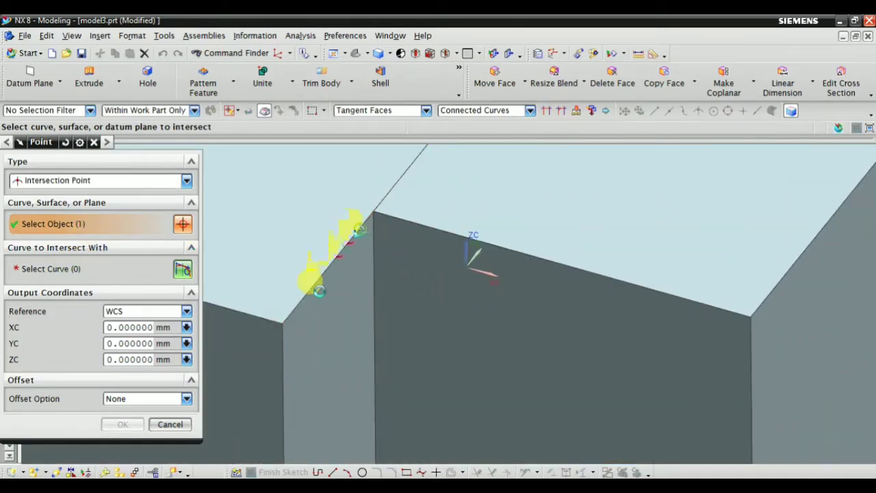
# Try adding the second block's top front edge to the intersection selection, and cancel the WCS relocation
pyautogui.click(419, 223)
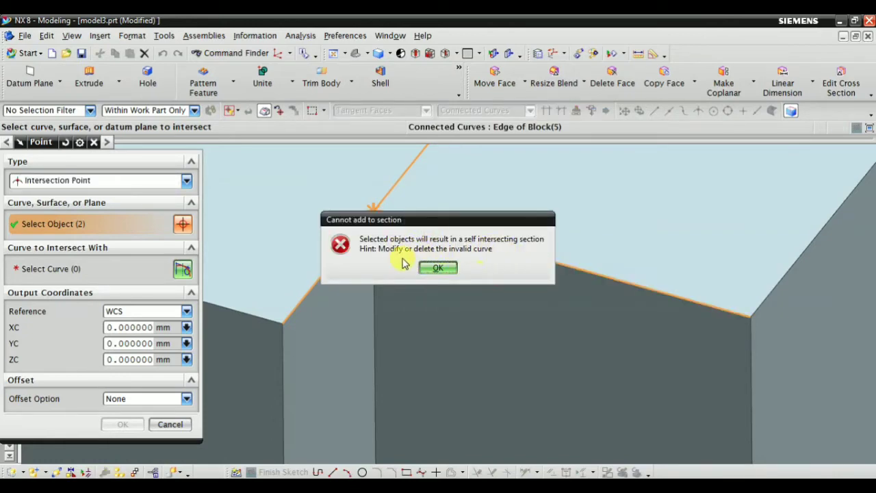
pyautogui.click(439, 270)
pyautogui.scroll(-3, 391, 264)
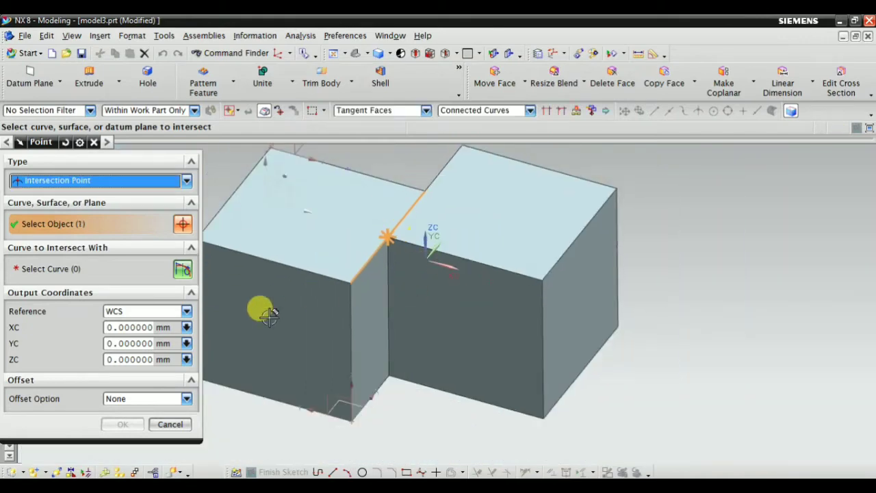
pyautogui.click(171, 425)
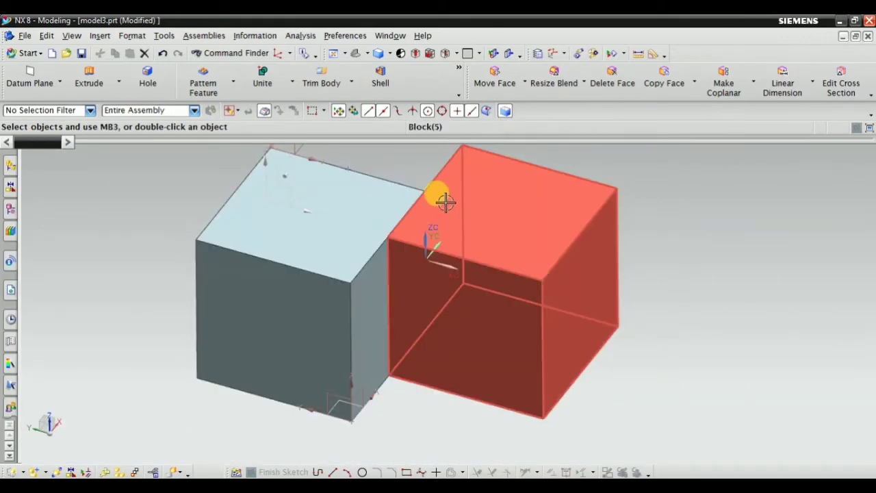
# Edit the second block so its origin lies at the midpoint of the first block's top front edge
pyautogui.doubleClick(503, 269)
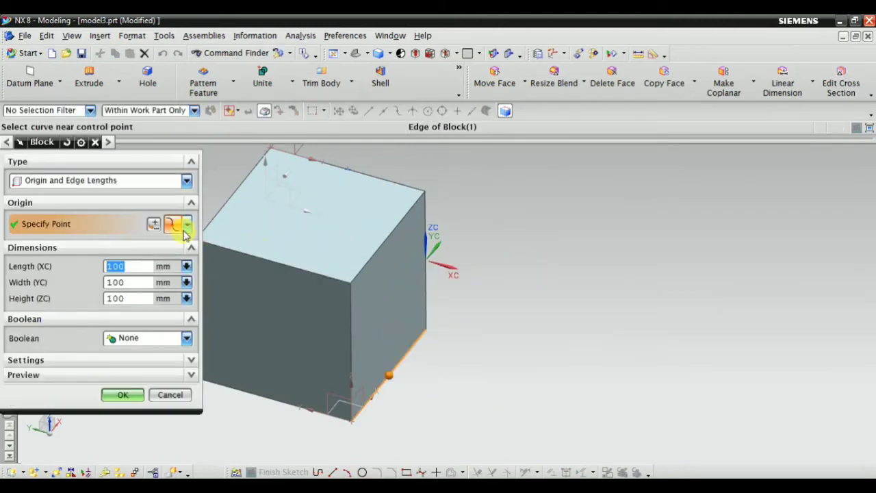
pyautogui.click(271, 258)
pyautogui.click(121, 394)
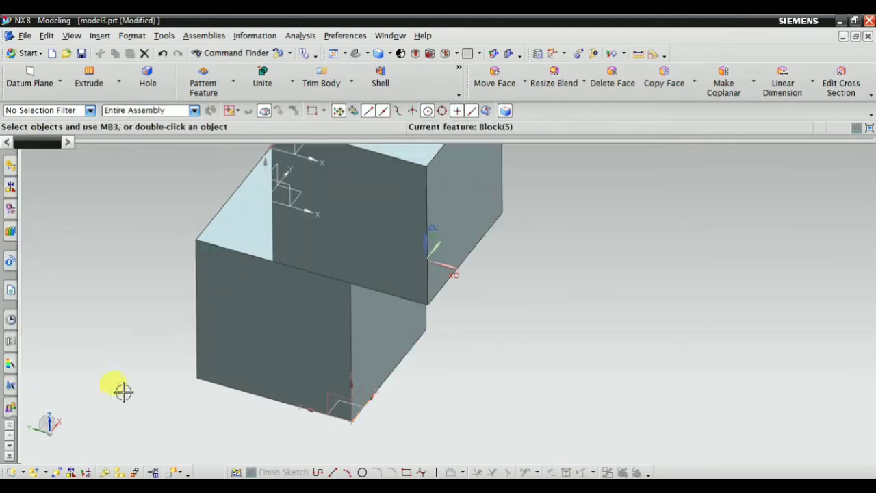
pyautogui.moveTo(223, 361); pyautogui.dragTo(386, 339, button='middle')
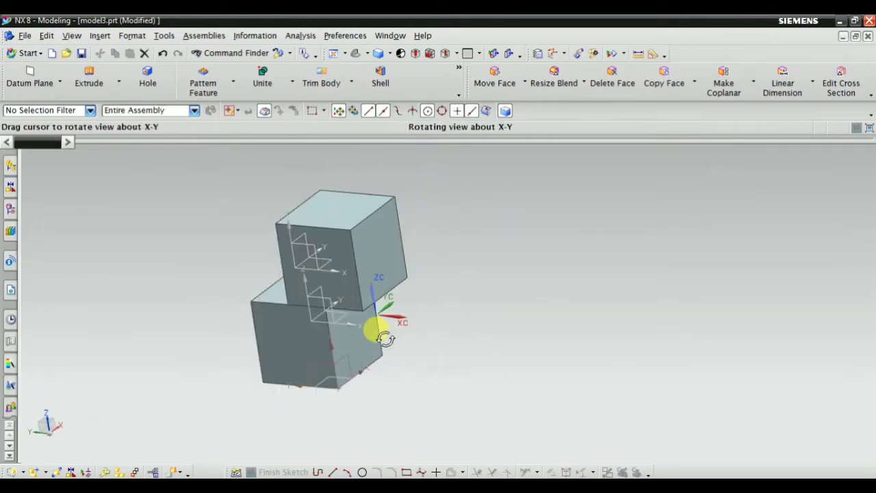
pyautogui.scroll(3, 324, 295)
# Edit the second block again, placing its origin at the midpoint of the first block's bottom front edge and increasing its height
pyautogui.doubleClick(389, 216)
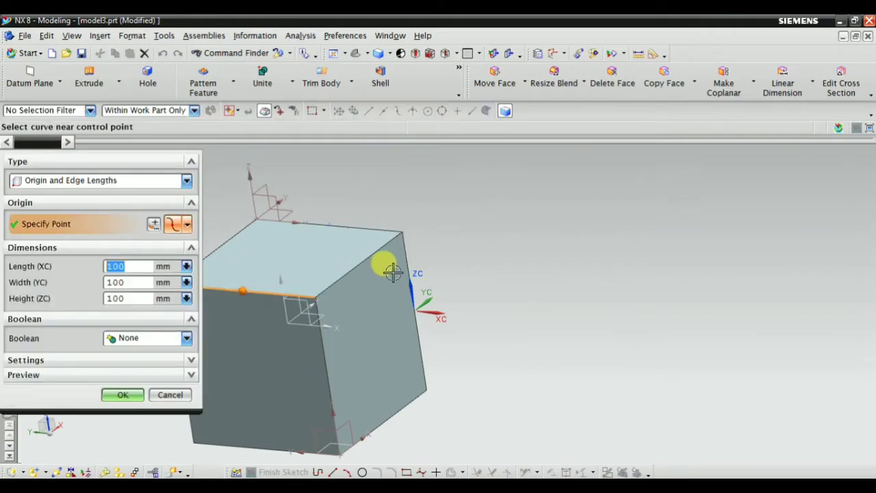
pyautogui.scroll(-4, 559, 251)
pyautogui.scroll(5, 469, 312)
pyautogui.scroll(2, 394, 329)
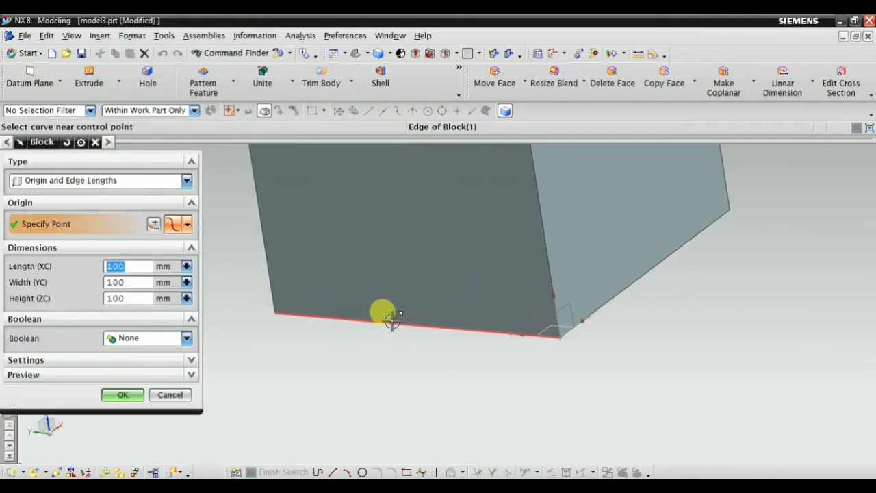
pyautogui.click(396, 322)
pyautogui.scroll(-4, 395, 323)
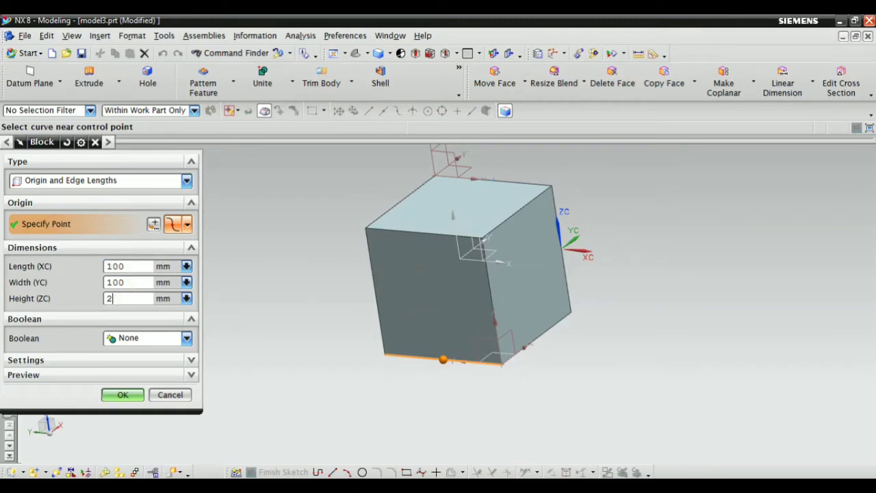
pyautogui.click(127, 399)
pyautogui.moveTo(123, 381); pyautogui.dragTo(472, 311, button='middle')
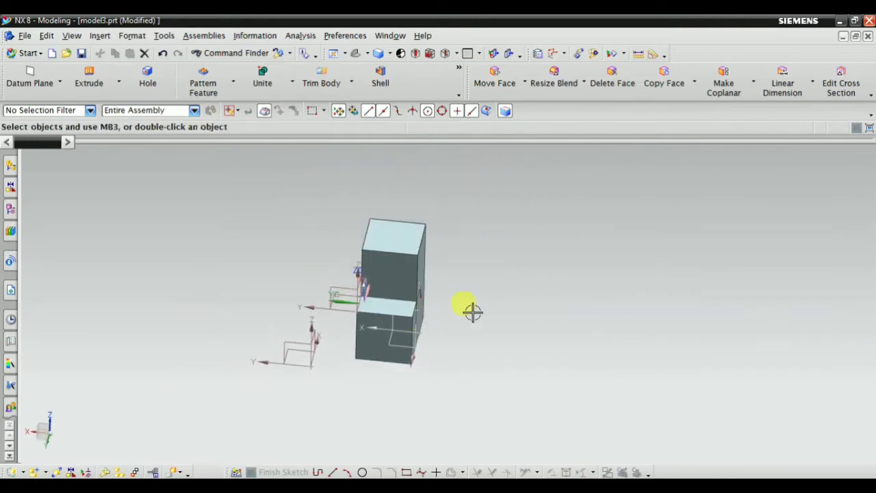
pyautogui.moveTo(406, 289); pyautogui.dragTo(392, 272, button='middle')
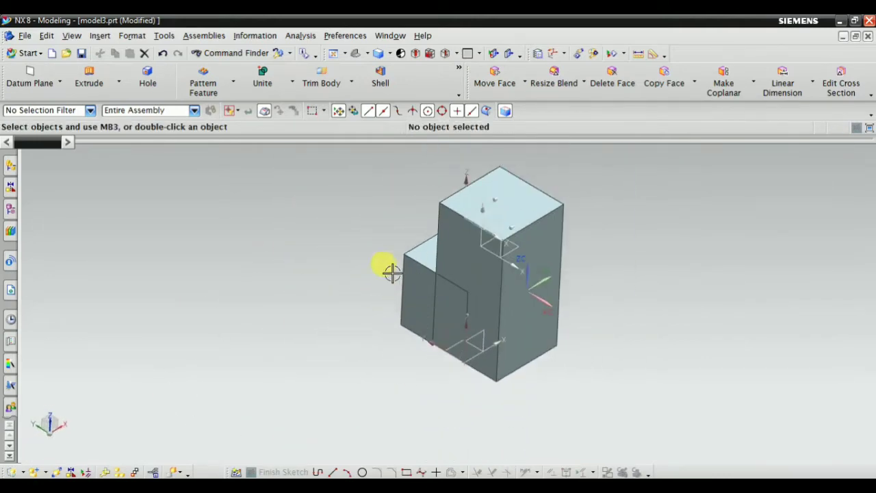
# Relocate the WCS origin with the Intersection Point type, using the second block's vertical edge and the first block's top front edge
pyautogui.click(358, 51)
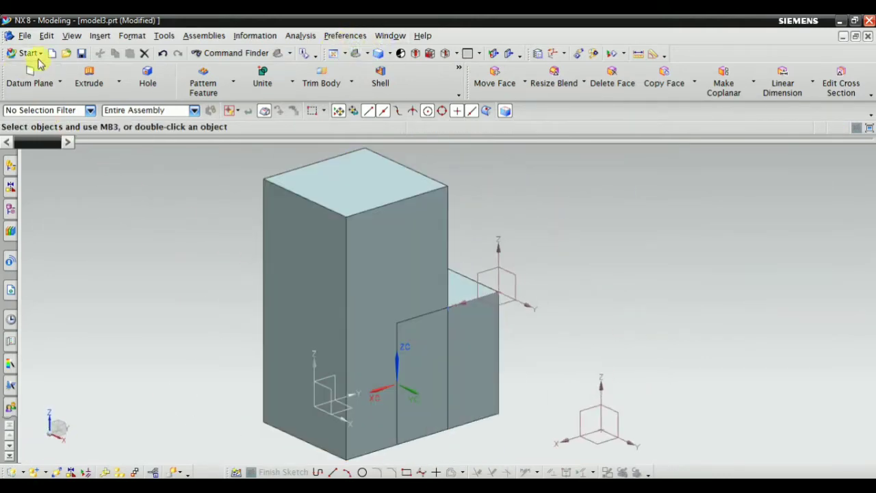
pyautogui.click(124, 37)
pyautogui.moveTo(178, 136)
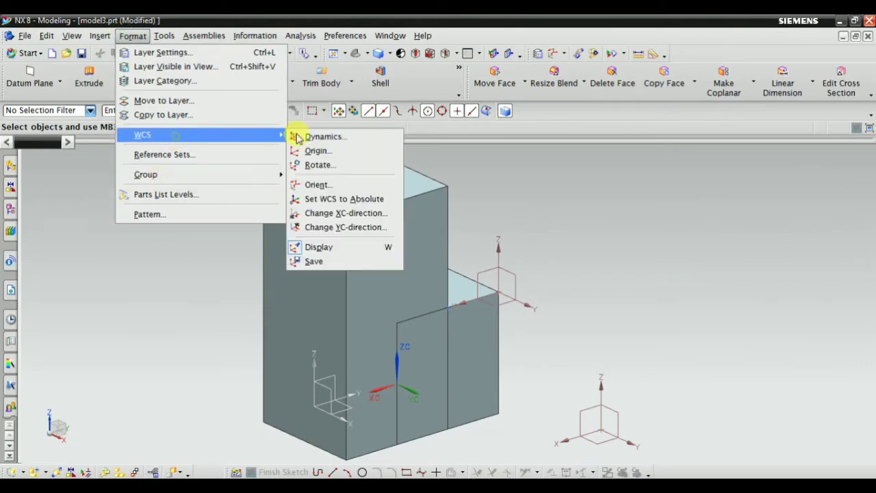
pyautogui.click(323, 150)
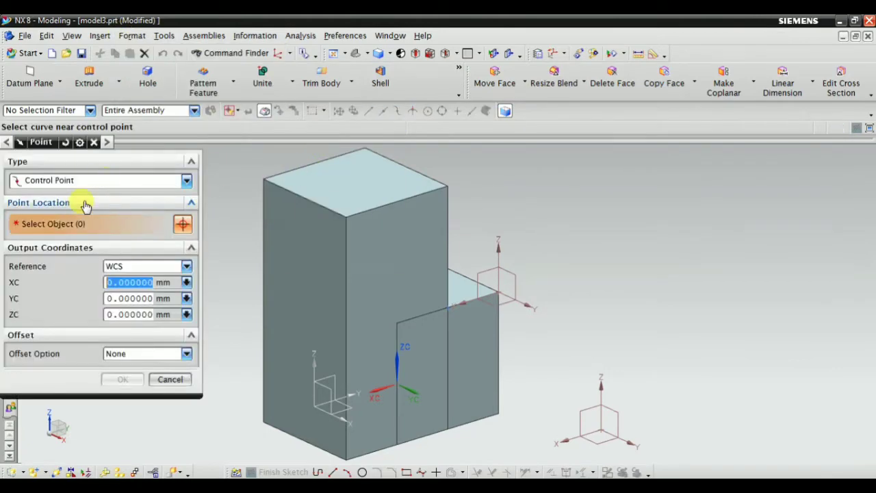
pyautogui.click(88, 180)
pyautogui.click(62, 258)
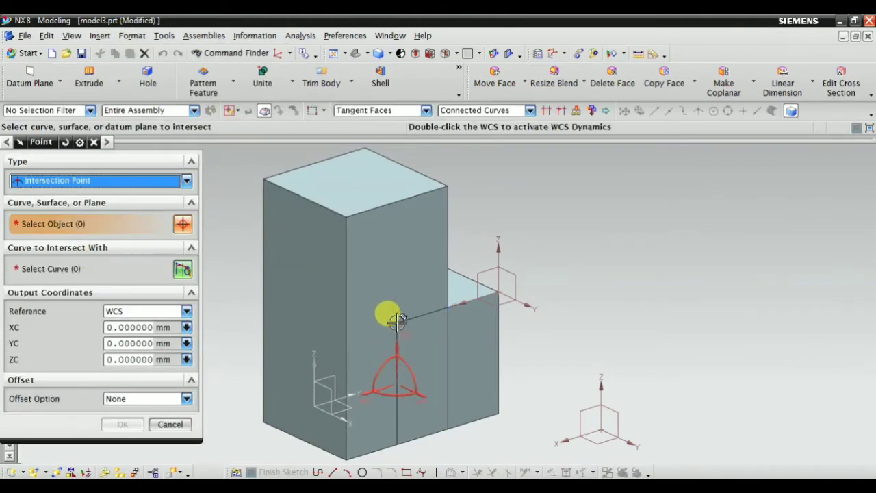
pyautogui.scroll(5, 397, 322)
pyautogui.click(501, 233)
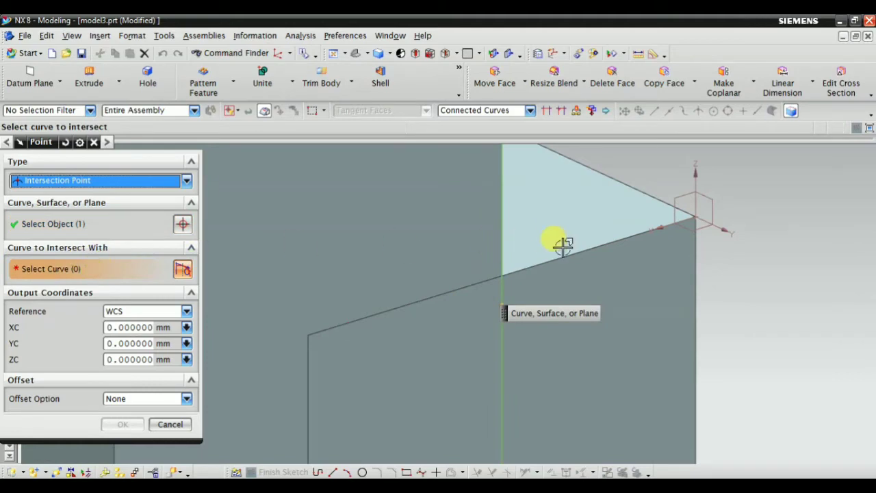
pyautogui.click(558, 252)
pyautogui.moveTo(553, 250); pyautogui.dragTo(574, 292, button='middle')
pyautogui.scroll(5, 465, 308)
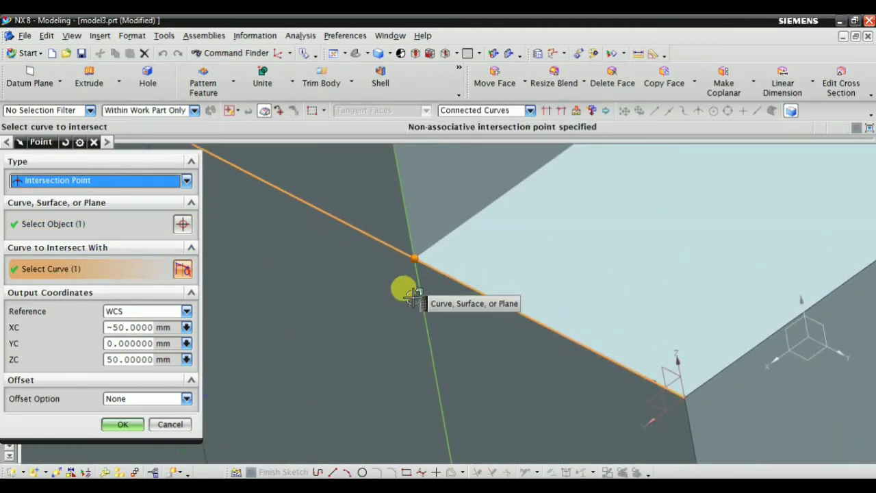
pyautogui.click(118, 425)
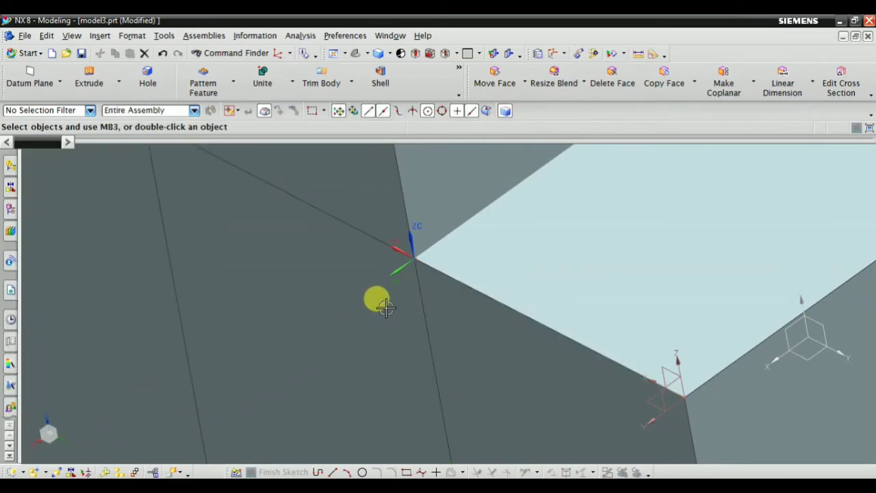
pyautogui.moveTo(376, 299); pyautogui.dragTo(565, 322, button='middle')
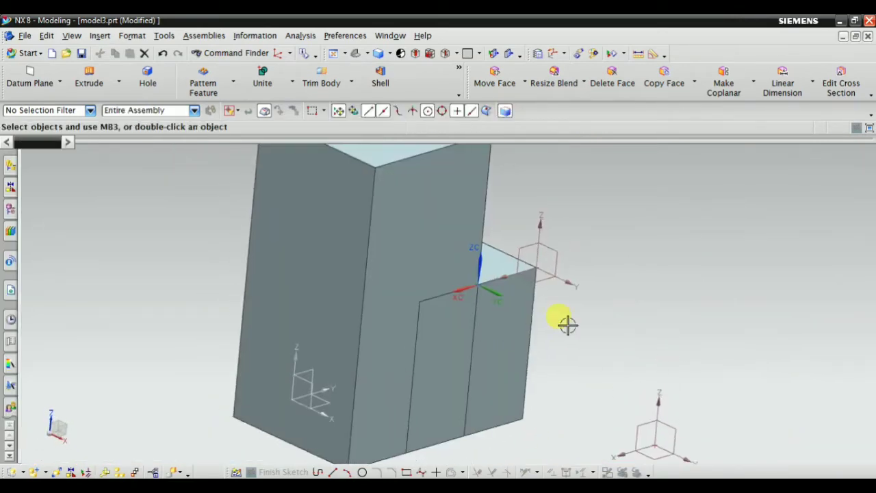
pyautogui.scroll(4, 446, 242)
pyautogui.scroll(-4, 647, 283)
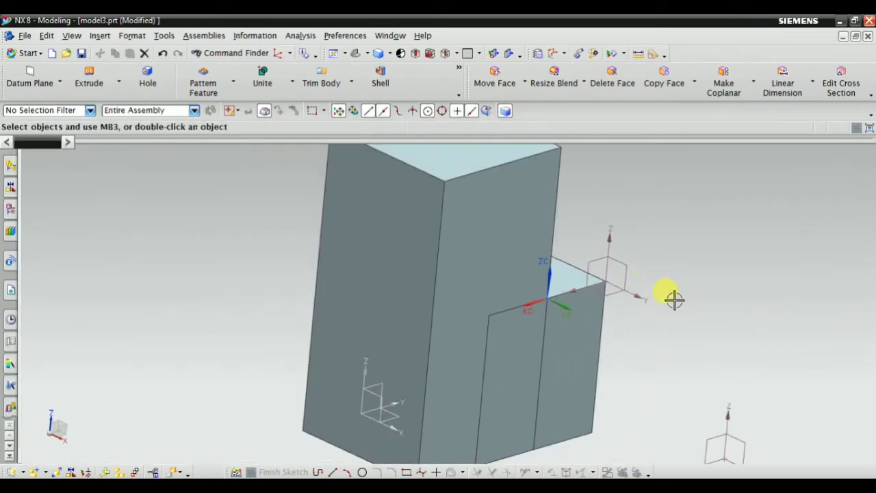
pyautogui.moveTo(673, 297); pyautogui.dragTo(729, 323, button='middle')
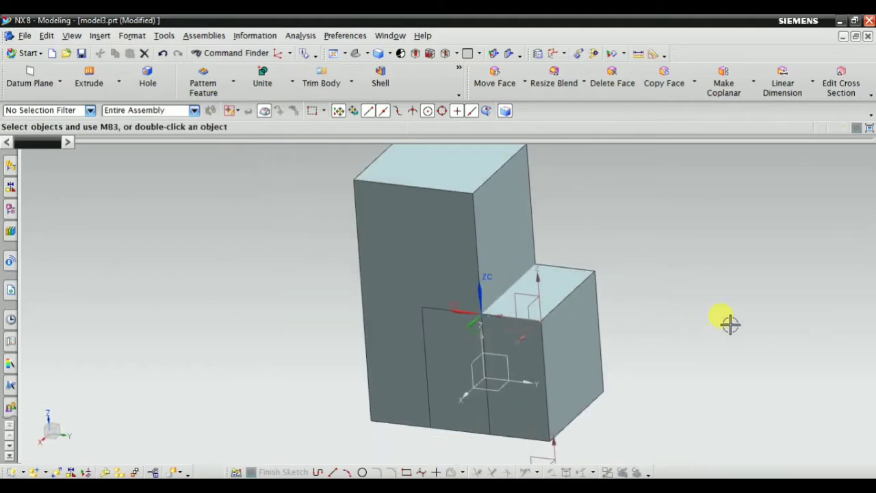
pyautogui.click(132, 35)
pyautogui.moveTo(171, 138)
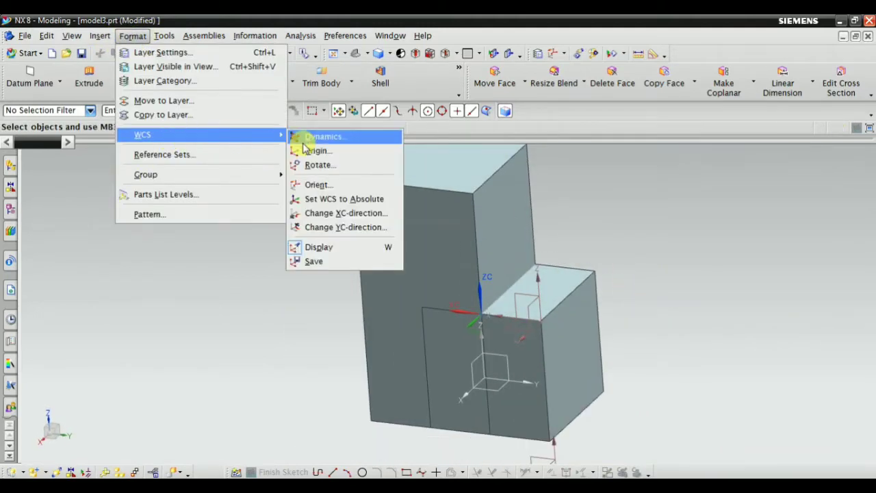
pyautogui.click(307, 151)
pyautogui.click(104, 182)
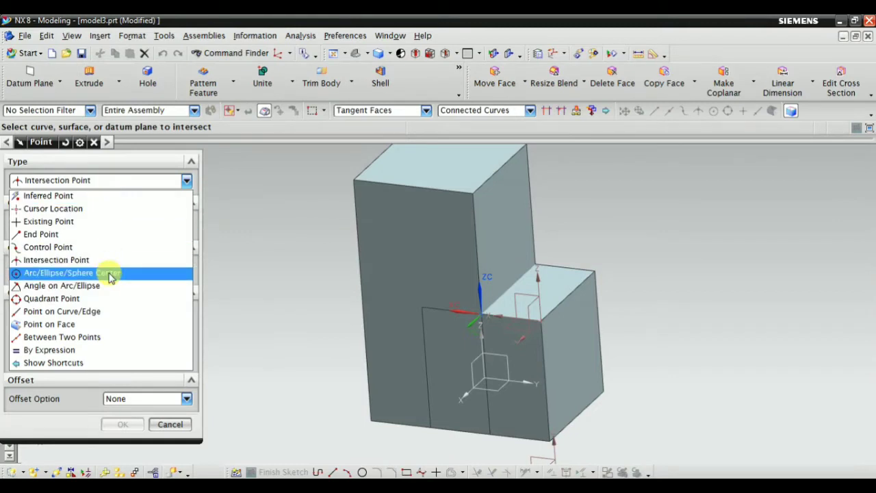
pyautogui.click(264, 332)
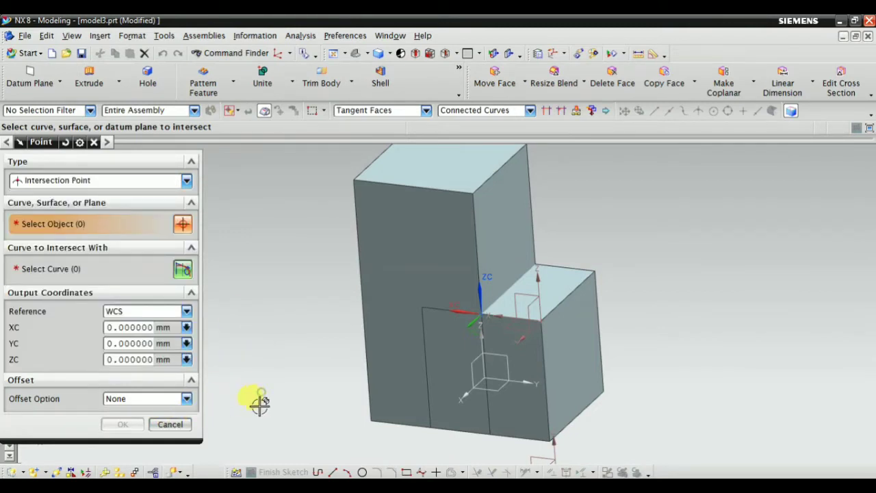
pyautogui.click(170, 424)
# Create a cylinder of 30 mm diameter and 100 mm height standing upright at the WCS origin
pyautogui.scroll(-3, 180, 396)
pyautogui.scroll(5, 168, 358)
pyautogui.moveTo(169, 358); pyautogui.dragTo(355, 295, button='middle')
pyautogui.scroll(4, 299, 348)
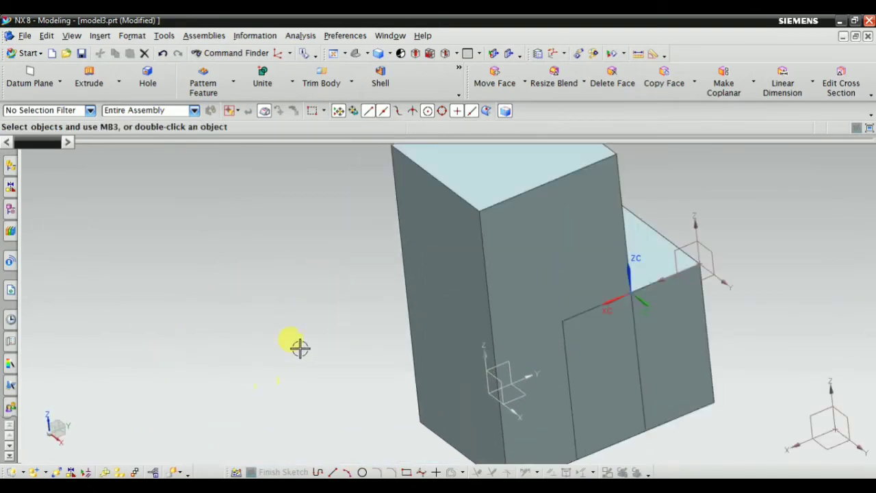
pyautogui.click(101, 36)
pyautogui.moveTo(137, 176)
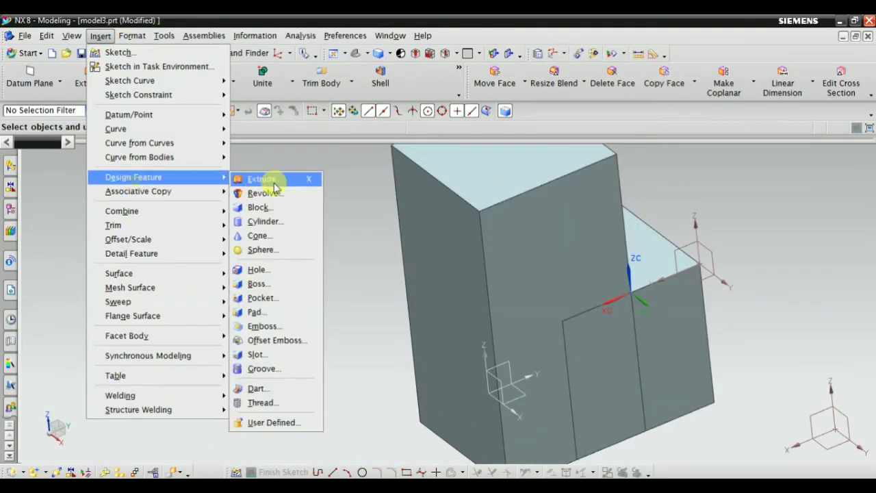
pyautogui.click(265, 223)
pyautogui.moveTo(382, 328); pyautogui.dragTo(438, 260, button='middle')
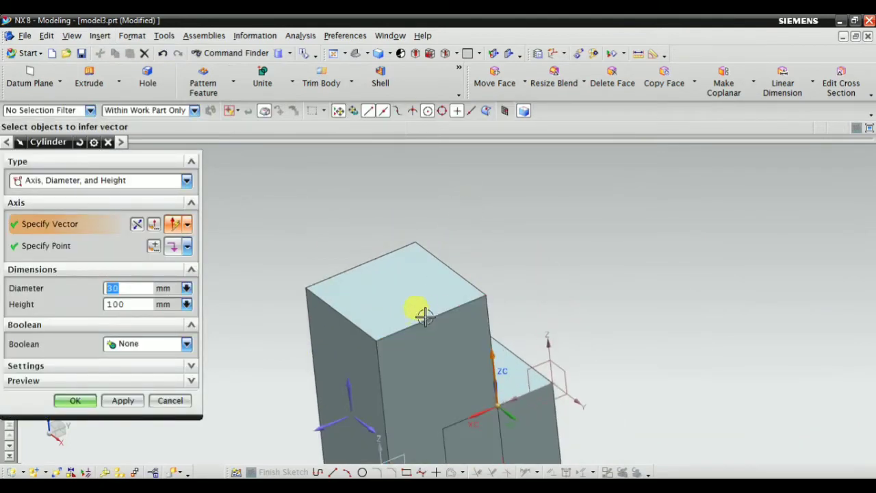
pyautogui.click(75, 401)
# Start a general hole and sketch its centre point near the midpoint of the second block's top edge on the side away from the cylinder
pyautogui.moveTo(410, 336); pyautogui.dragTo(509, 391, button='middle')
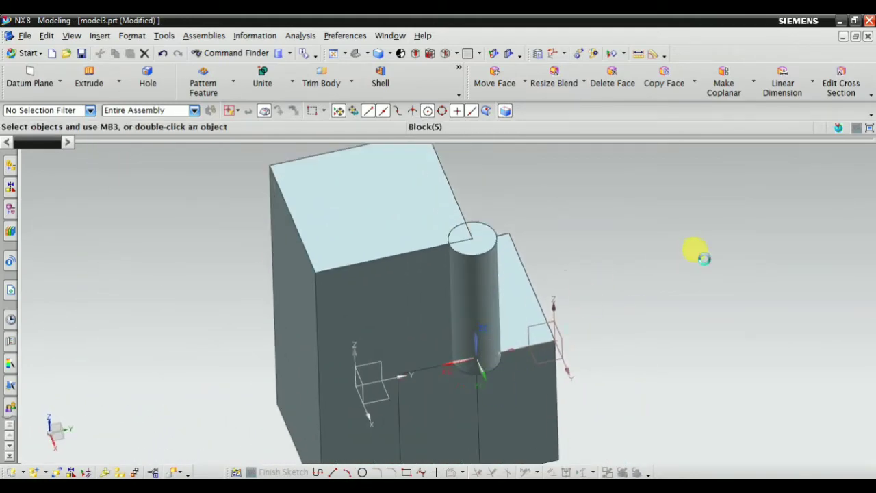
pyautogui.click(130, 39)
pyautogui.click(636, 204)
pyautogui.scroll(-3, 551, 312)
pyautogui.scroll(3, 416, 203)
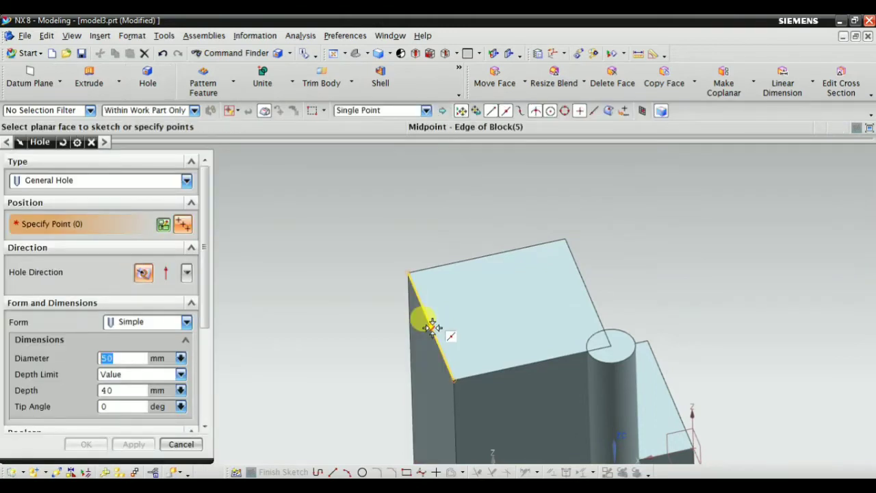
pyautogui.click(431, 327)
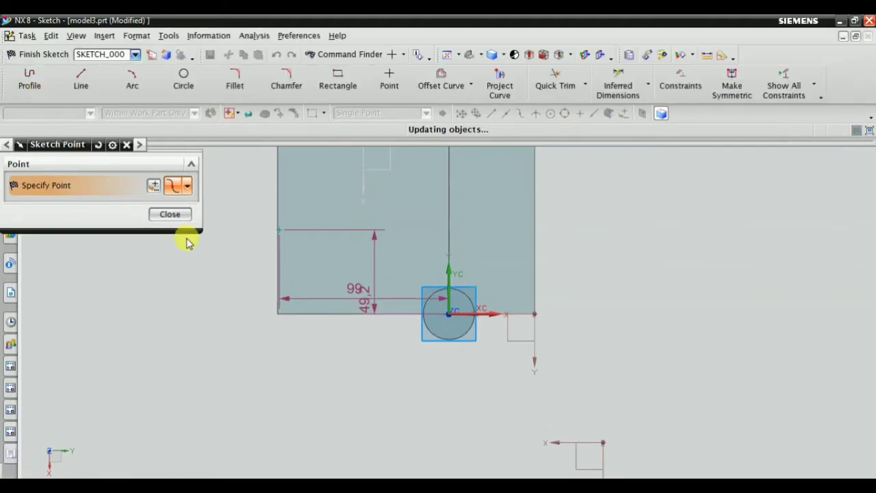
pyautogui.click(179, 216)
pyautogui.moveTo(154, 137); pyautogui.dragTo(268, 200, button='middle')
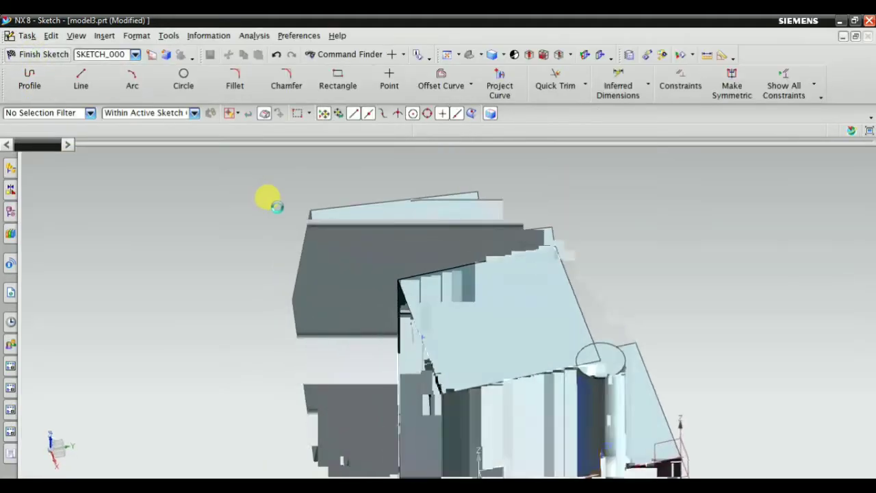
pyautogui.hotkey('ctrl', 'q')
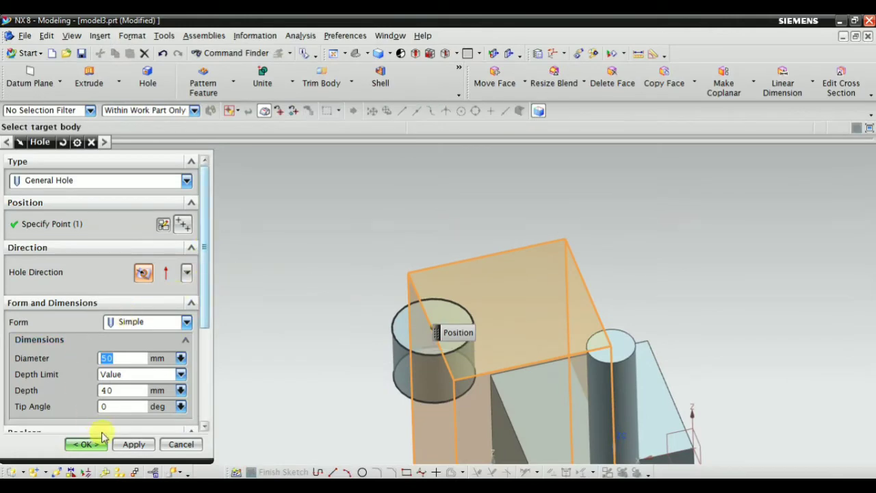
# Set the hole's Boolean to Subtract and cut the simple hole, 50 mm in diameter and 40 mm deep, from the second block
pyautogui.scroll(-5, 126, 393)
pyautogui.click(142, 297)
pyautogui.click(133, 326)
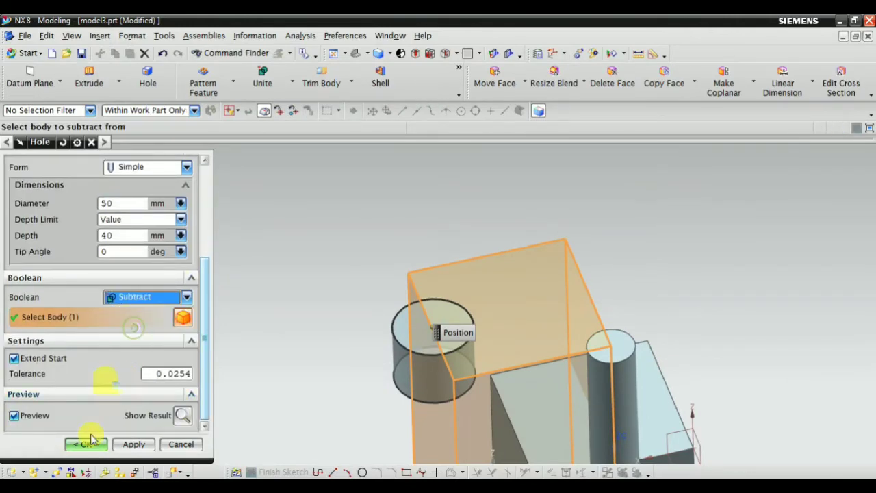
pyautogui.middleClick(308, 332)
# Relocate the WCS origin to the centre of the hole's top arc with the Arc/Ellipse/Sphere Center type
pyautogui.moveTo(324, 334)
pyautogui.mouseDown(button='middle')
pyautogui.moveTo(383, 333)
pyautogui.moveTo(370, 361)
pyautogui.moveTo(330, 334)
pyautogui.mouseUp(button='middle')
pyautogui.click(334, 53)
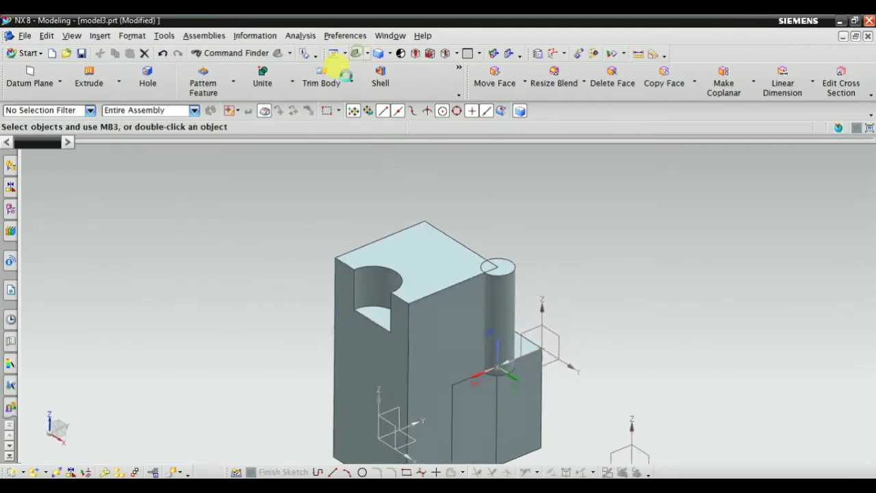
pyautogui.scroll(-3, 118, 166)
pyautogui.click(121, 37)
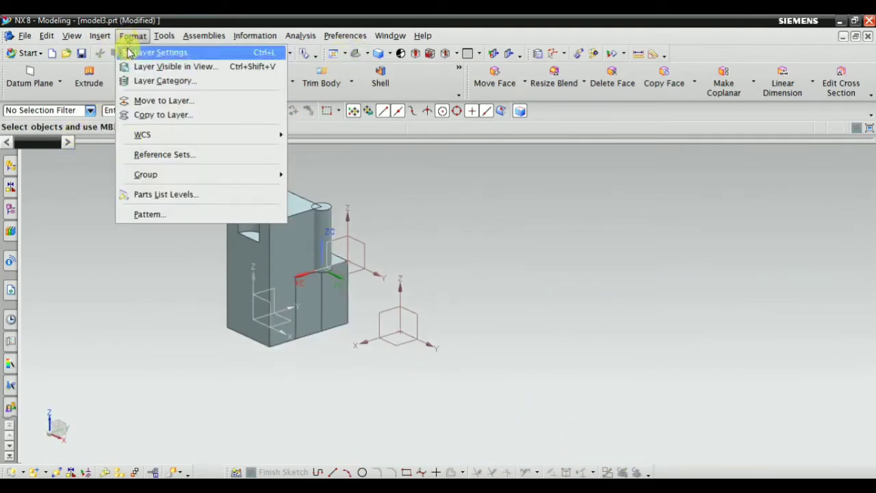
pyautogui.moveTo(166, 135)
pyautogui.click(316, 162)
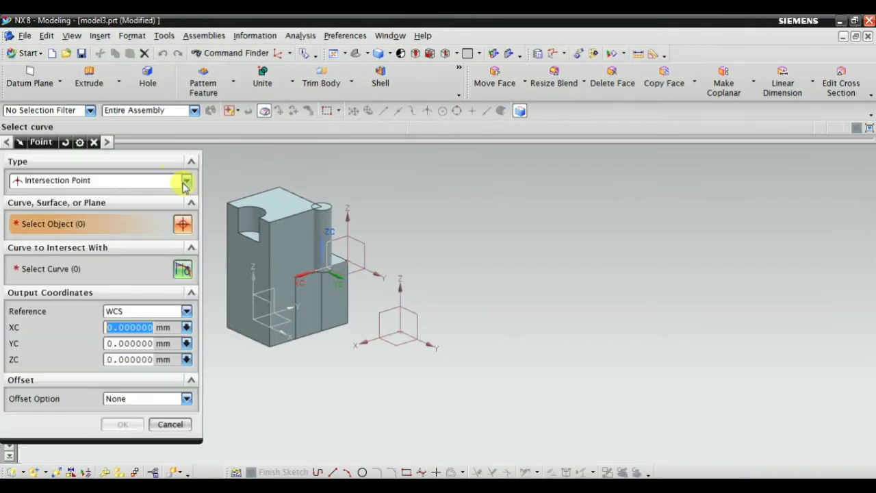
pyautogui.click(126, 182)
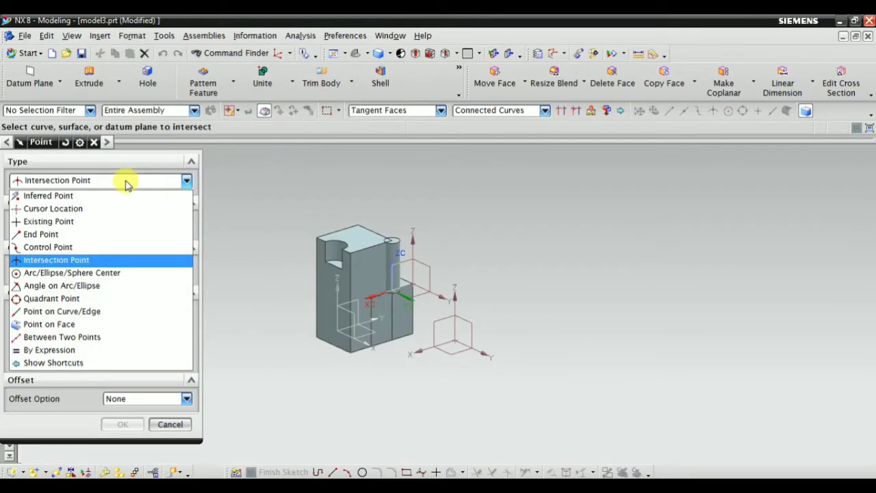
pyautogui.click(101, 273)
pyautogui.scroll(5, 335, 231)
pyautogui.click(336, 230)
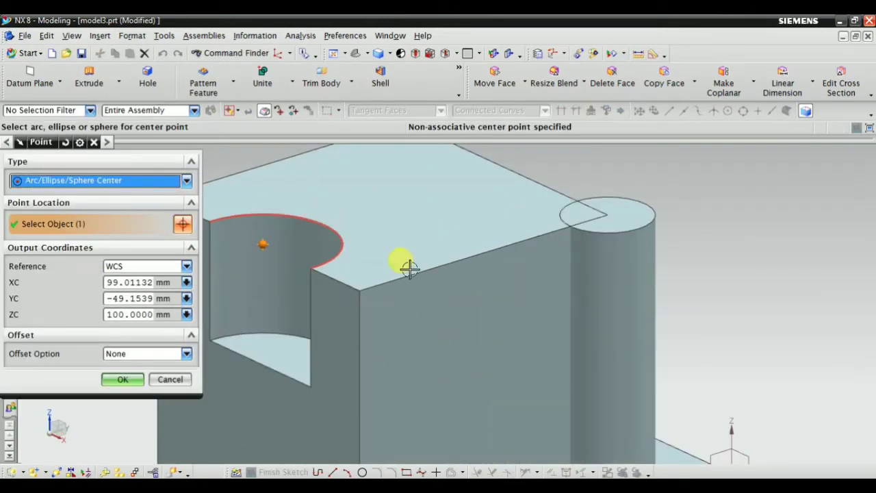
pyautogui.scroll(-3, 406, 262)
pyautogui.click(132, 385)
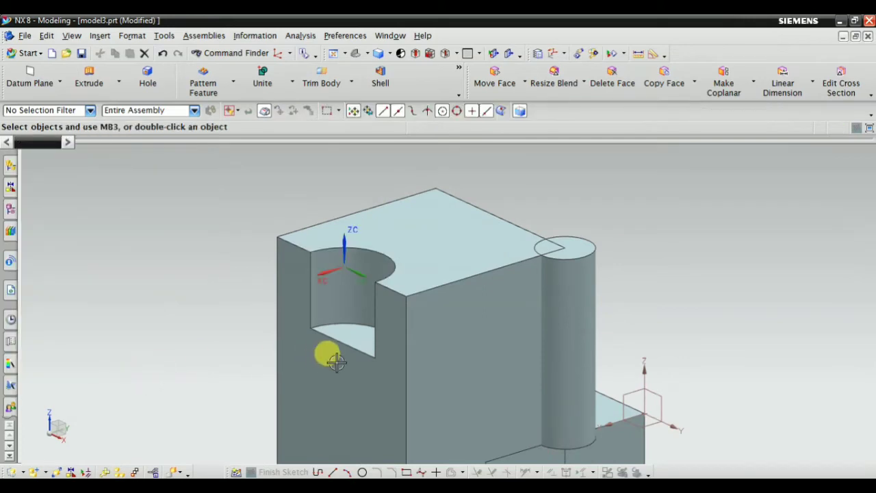
# Start another WCS origin relocation with the Arc/Ellipse/Sphere Center type and select the cylinder's top circular edge
pyautogui.moveTo(327, 354); pyautogui.dragTo(291, 347, button='middle')
pyautogui.scroll(3, 342, 315)
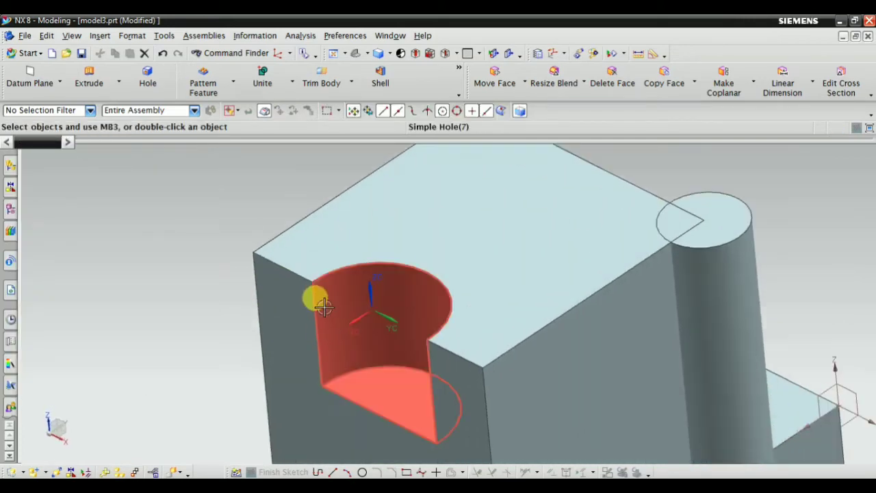
pyautogui.scroll(-3, 367, 313)
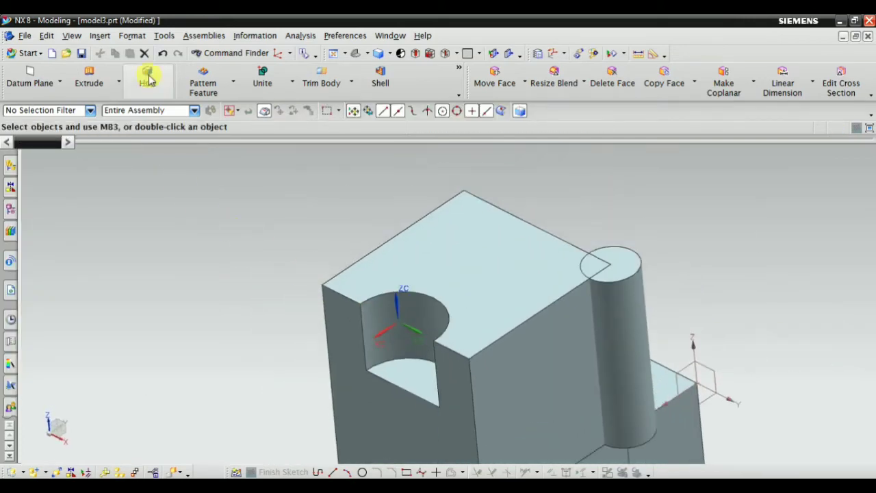
pyautogui.click(134, 37)
pyautogui.moveTo(176, 136)
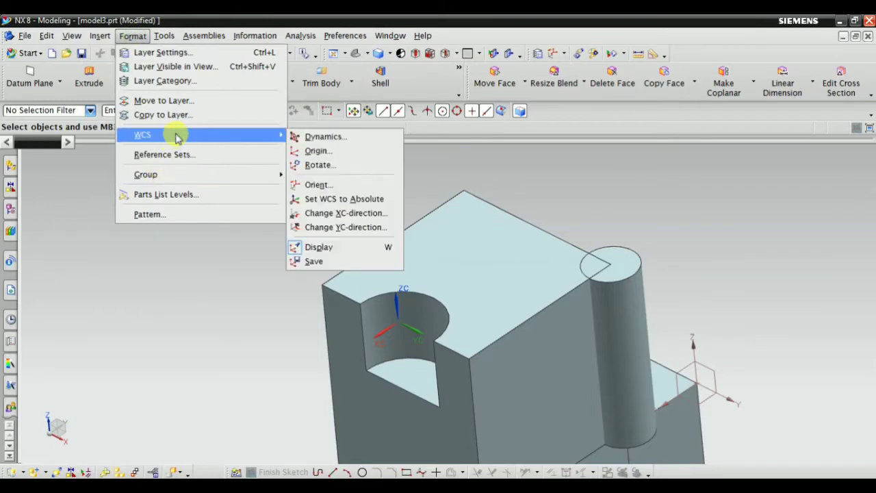
pyautogui.click(316, 151)
pyautogui.scroll(3, 623, 271)
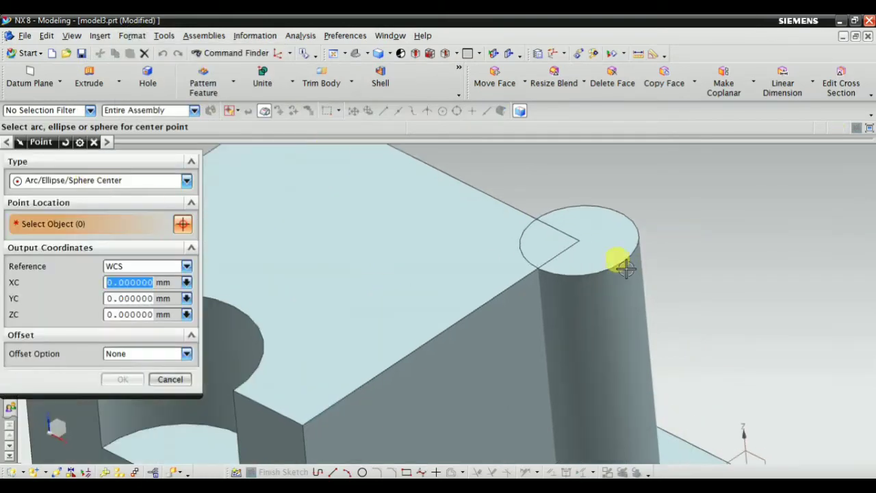
pyautogui.click(623, 266)
pyautogui.scroll(-3, 554, 313)
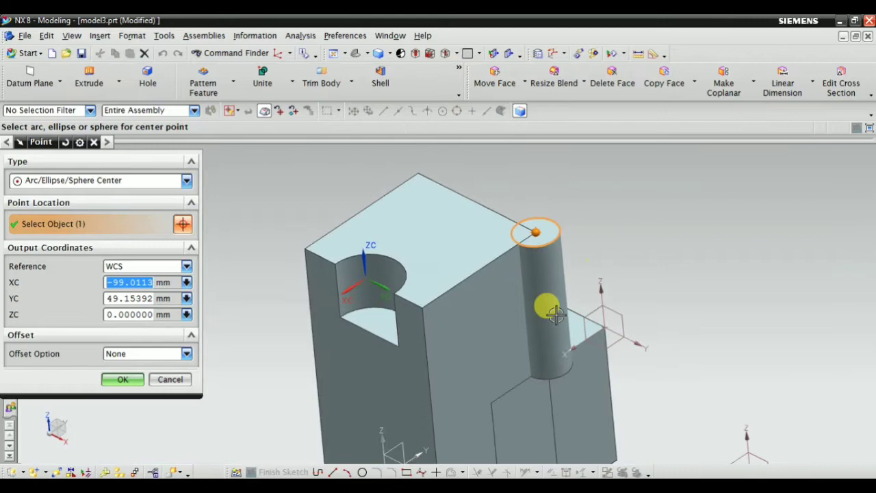
# Select the cylinder's bottom circular edge instead and relocate the WCS origin to its centre
pyautogui.scroll(3, 563, 354)
pyautogui.click(565, 366)
pyautogui.scroll(-3, 567, 359)
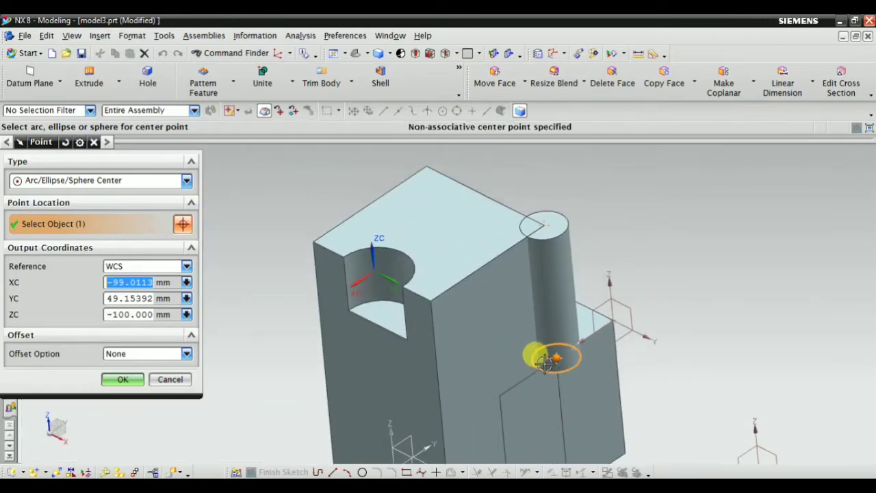
pyautogui.scroll(3, 534, 342)
pyautogui.scroll(-3, 517, 311)
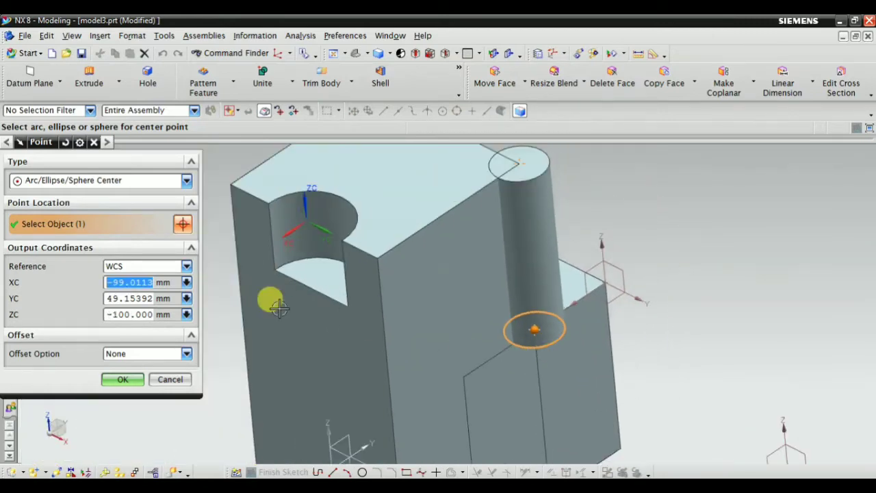
pyautogui.click(115, 378)
pyautogui.scroll(-4, 335, 346)
pyautogui.moveTo(419, 342); pyautogui.dragTo(342, 295, button='middle')
pyautogui.scroll(2, 228, 259)
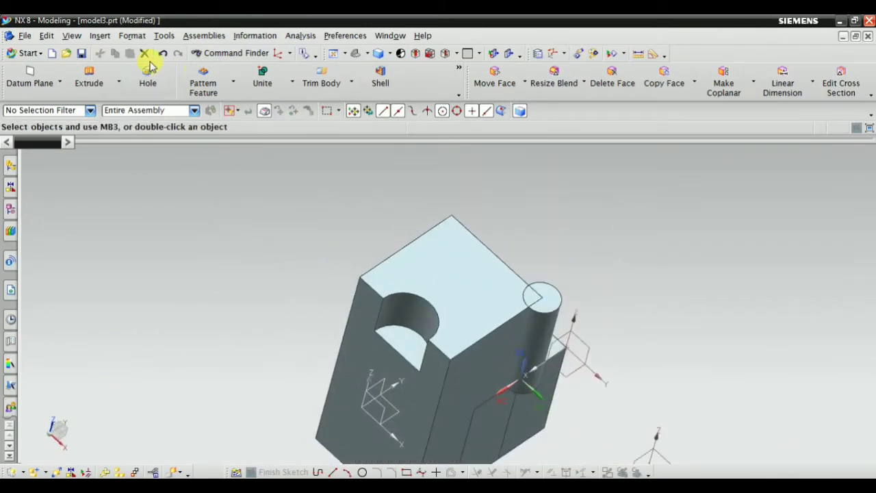
# Relocate the WCS origin onto the hole's top arc with the Angle on Arc/Ellipse type at an angle of 45 degrees
pyautogui.click(130, 36)
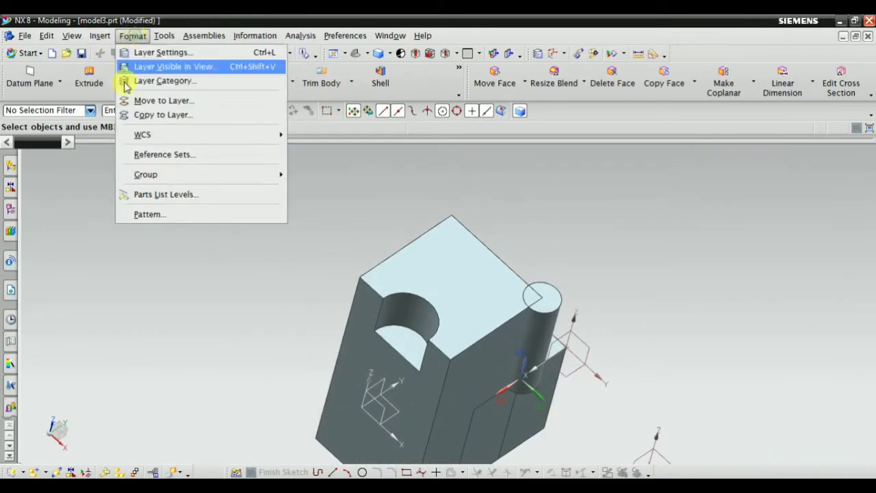
pyautogui.moveTo(171, 136)
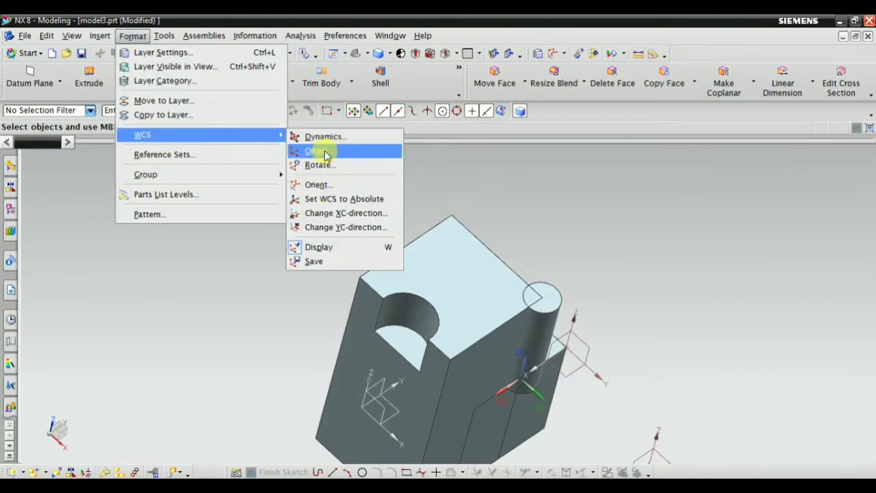
pyautogui.click(325, 153)
pyautogui.click(114, 179)
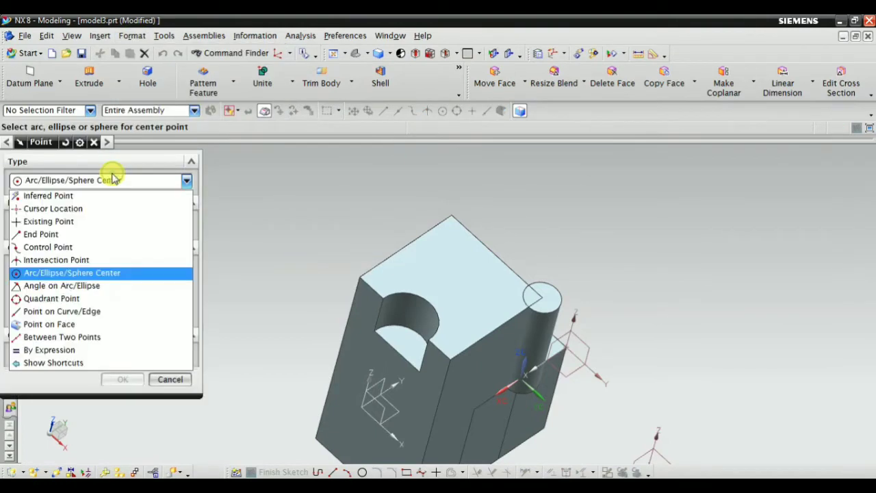
pyautogui.click(98, 288)
pyautogui.scroll(3, 421, 318)
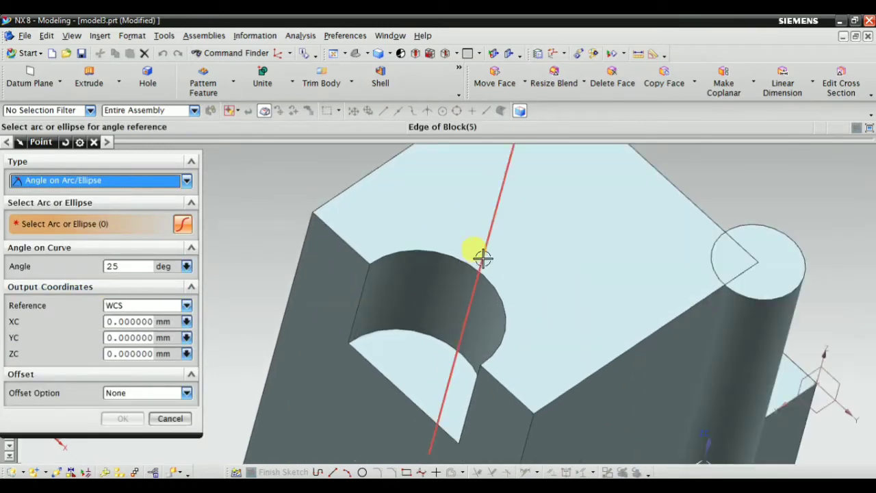
pyautogui.click(452, 255)
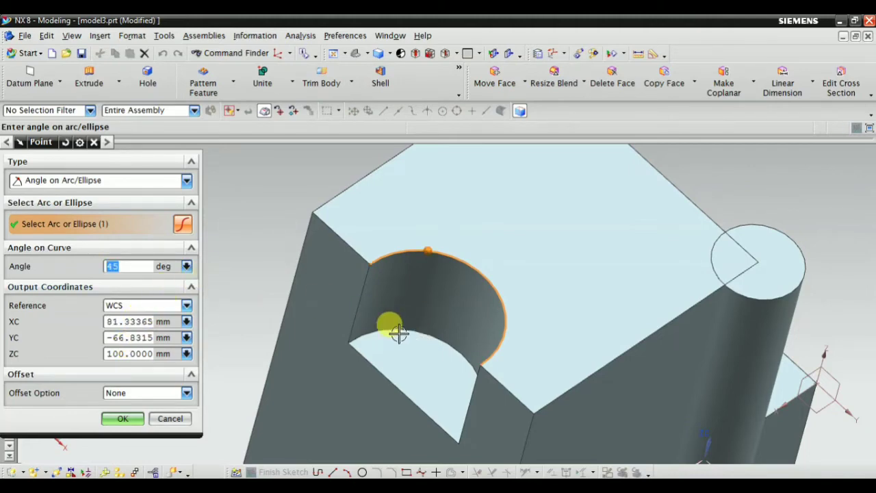
pyautogui.moveTo(399, 334)
pyautogui.mouseDown(button='middle')
pyautogui.moveTo(406, 288)
pyautogui.moveTo(405, 321)
pyautogui.mouseUp(button='middle')
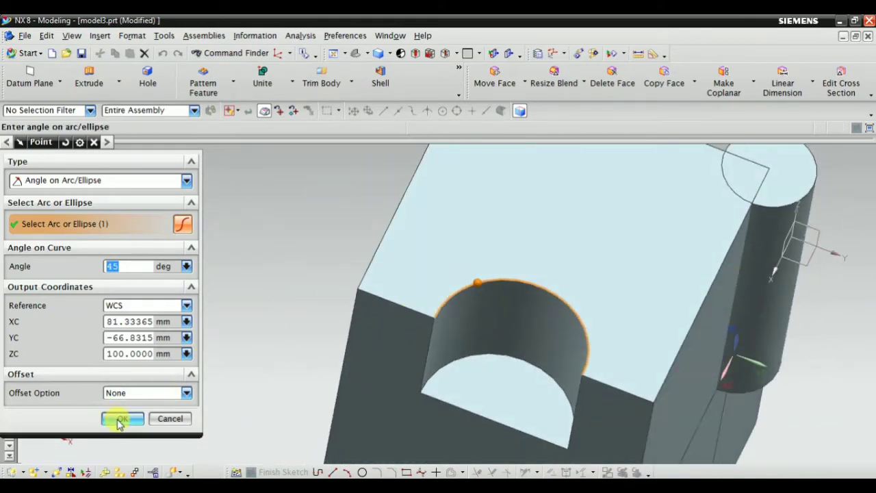
pyautogui.click(120, 419)
pyautogui.moveTo(260, 342); pyautogui.dragTo(442, 308, button='middle')
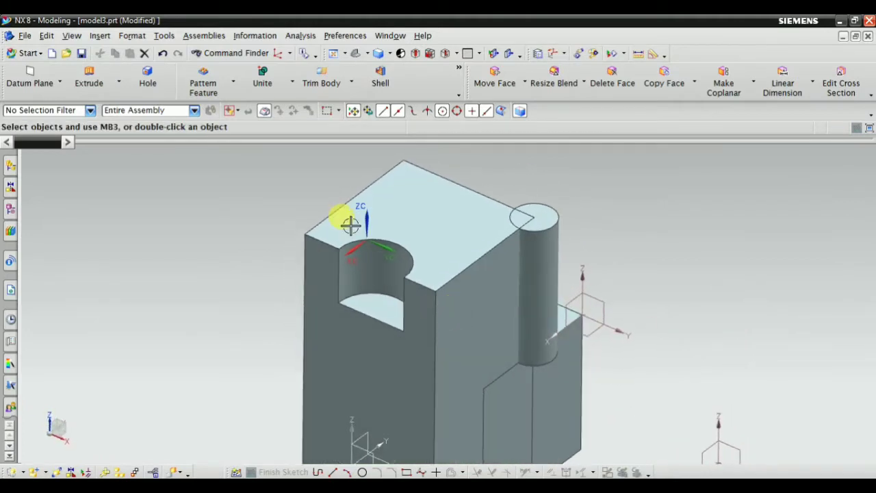
pyautogui.scroll(3, 350, 224)
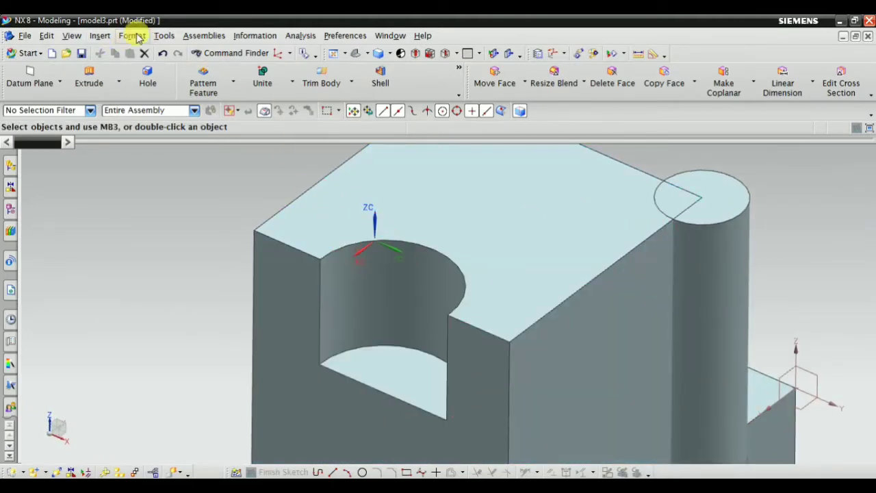
# Start another WCS origin relocation with the Quadrant Point type and pick the innermost quadrant of the hole's top arc
pyautogui.click(134, 37)
pyautogui.moveTo(183, 135)
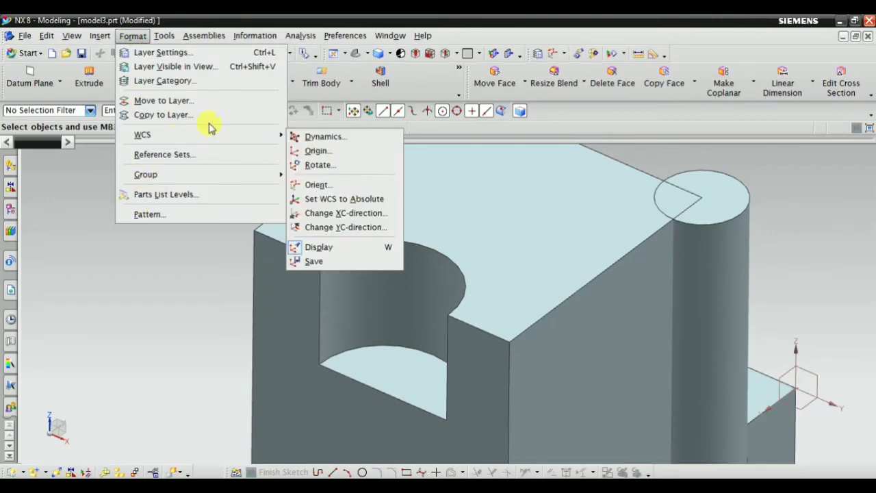
pyautogui.click(327, 155)
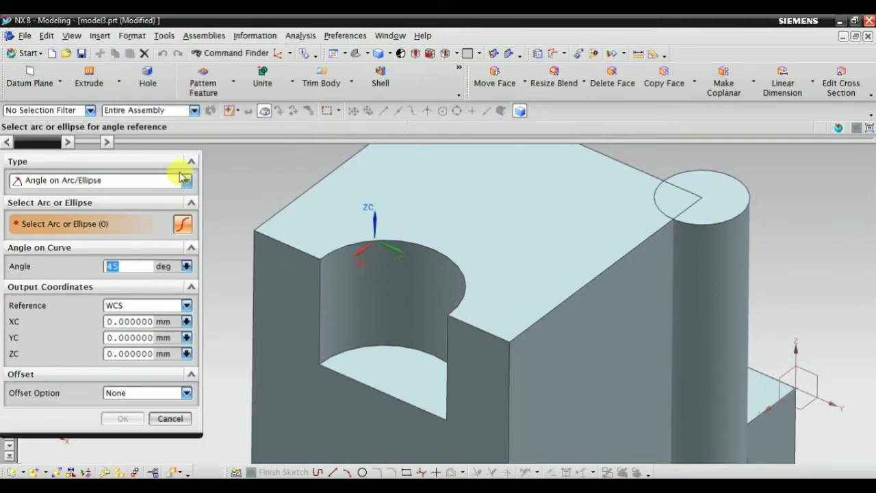
pyautogui.click(186, 180)
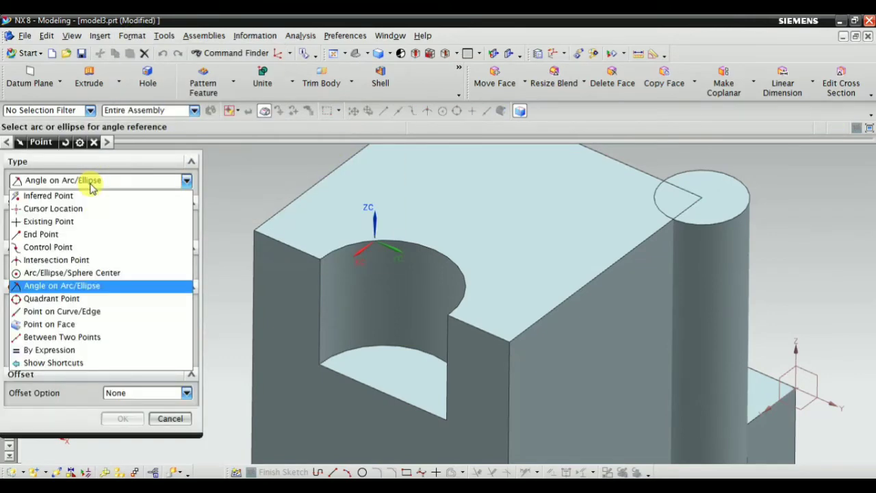
pyautogui.click(81, 298)
pyautogui.scroll(-3, 483, 233)
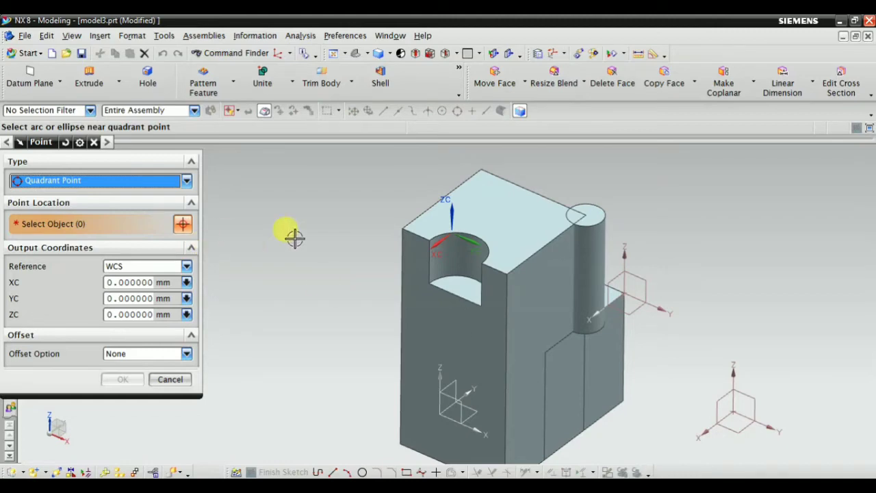
pyautogui.scroll(8, 441, 250)
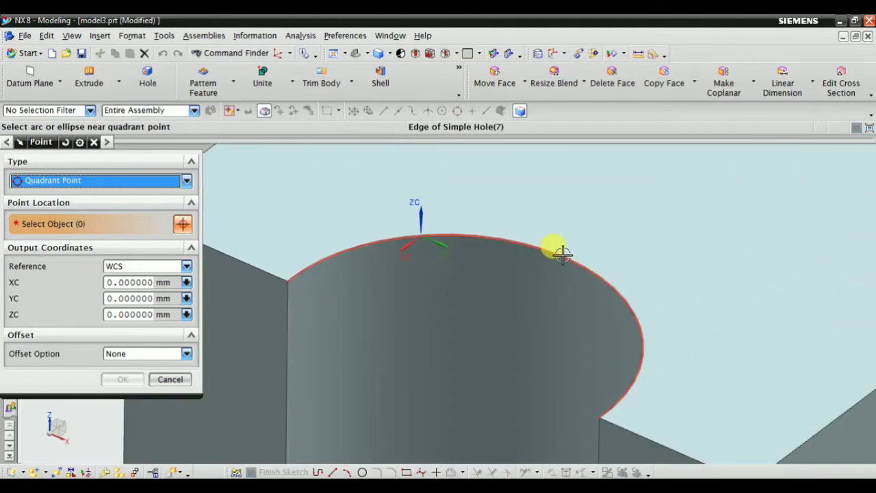
pyautogui.scroll(-3, 561, 254)
pyautogui.scroll(3, 506, 254)
pyautogui.click(576, 238)
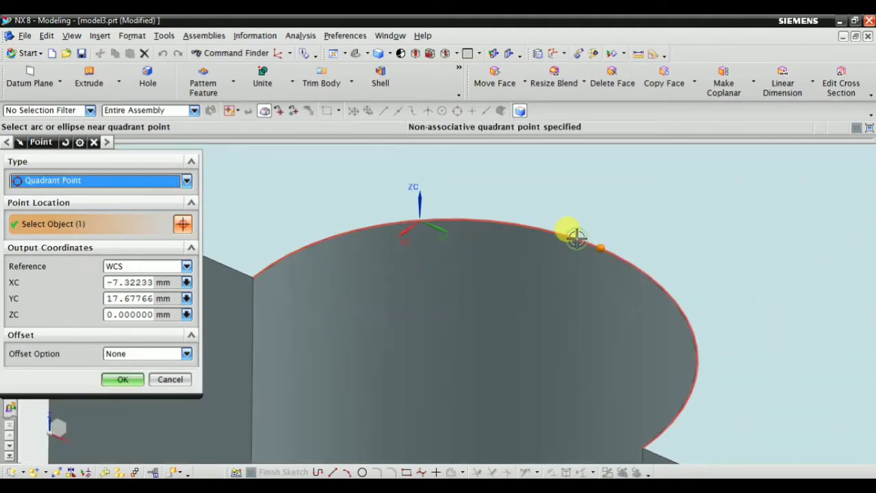
pyautogui.scroll(2, 567, 235)
pyautogui.scroll(-3, 626, 250)
pyautogui.scroll(3, 654, 356)
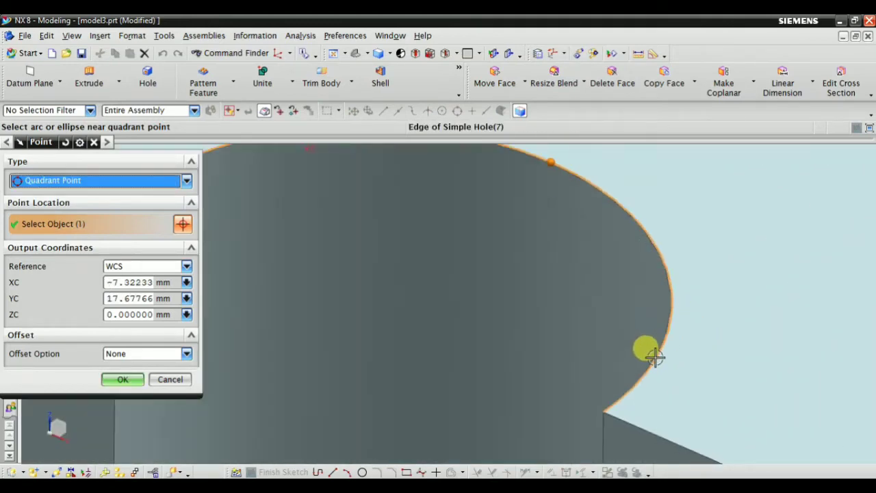
# Switch to the quadrant point at the +YC end of the hole's top arc and relocate the WCS origin there
pyautogui.click(647, 365)
pyautogui.scroll(-2, 609, 397)
pyautogui.scroll(4, 610, 352)
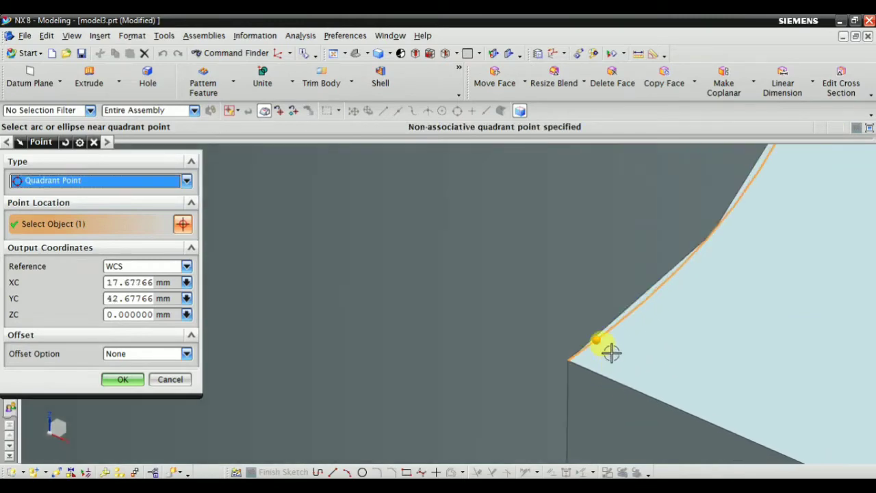
pyautogui.scroll(-3, 580, 329)
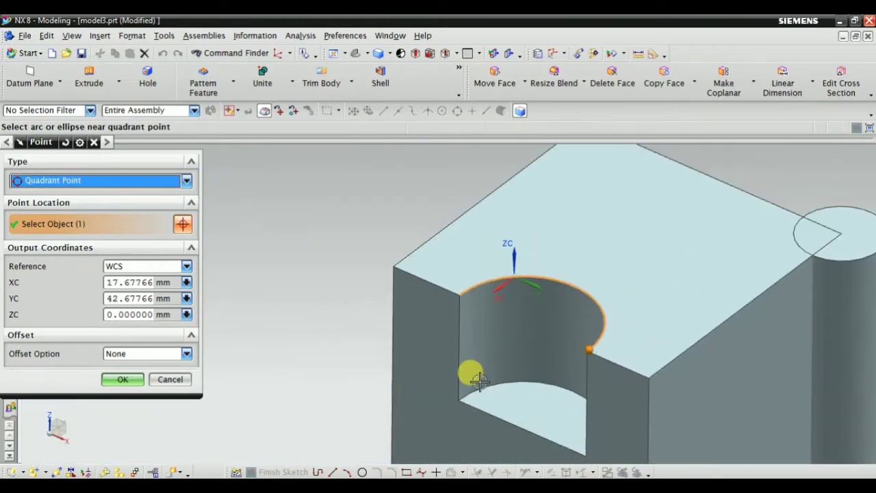
pyautogui.click(113, 380)
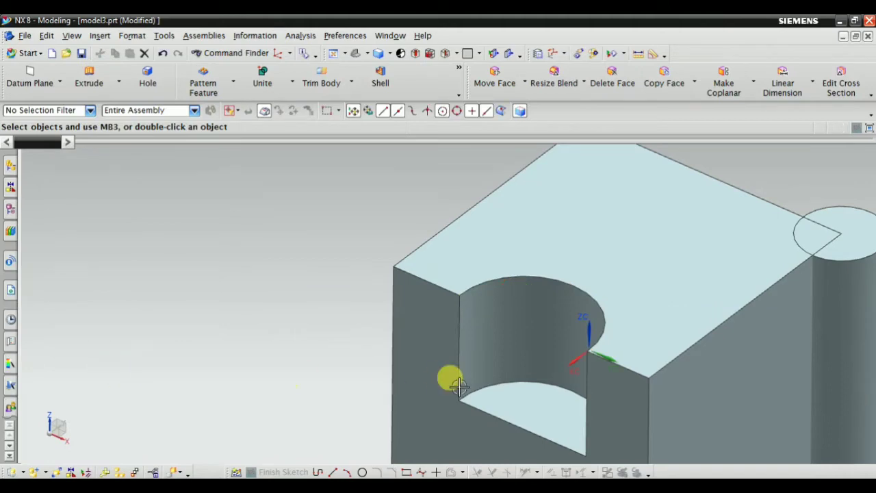
# Examine the WCS position at the end of the hole's top arc from several angles
pyautogui.moveTo(450, 377); pyautogui.dragTo(618, 330, button='middle')
pyautogui.scroll(4, 618, 329)
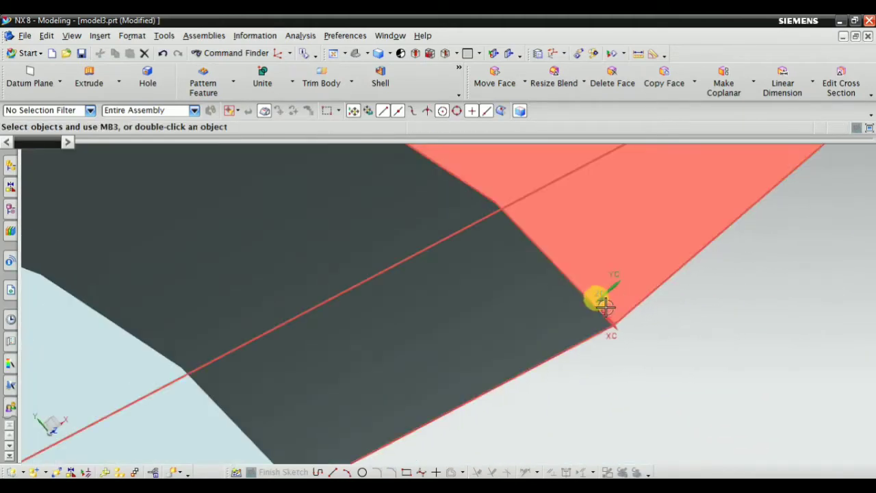
pyautogui.scroll(-3, 602, 299)
pyautogui.moveTo(547, 334); pyautogui.dragTo(482, 301, button='middle')
pyautogui.scroll(-3, 488, 303)
pyautogui.scroll(2, 489, 303)
pyautogui.scroll(1, 592, 308)
pyautogui.scroll(2, 737, 281)
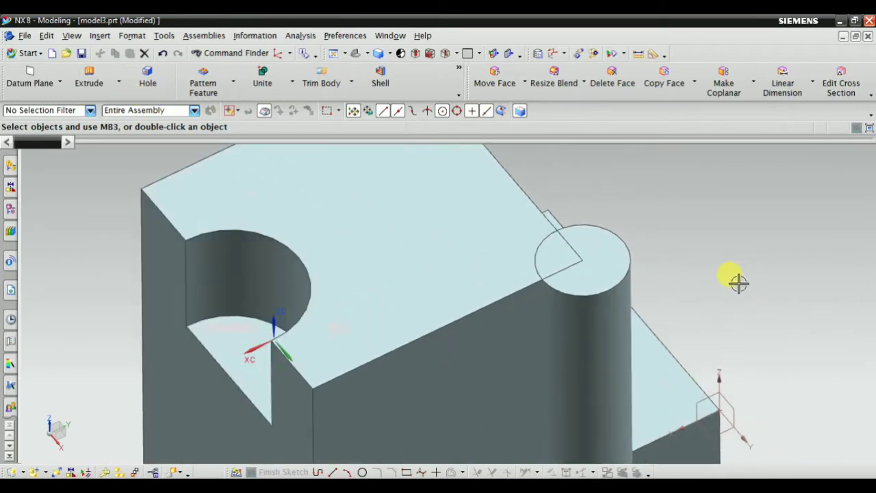
pyautogui.scroll(-3, 737, 281)
# Relocate the WCS origin with Point on Curve/Edge, about 25.6 mm along the second block's XC-direction top edge on the side opposite the cylinder
pyautogui.click(133, 36)
pyautogui.moveTo(255, 135)
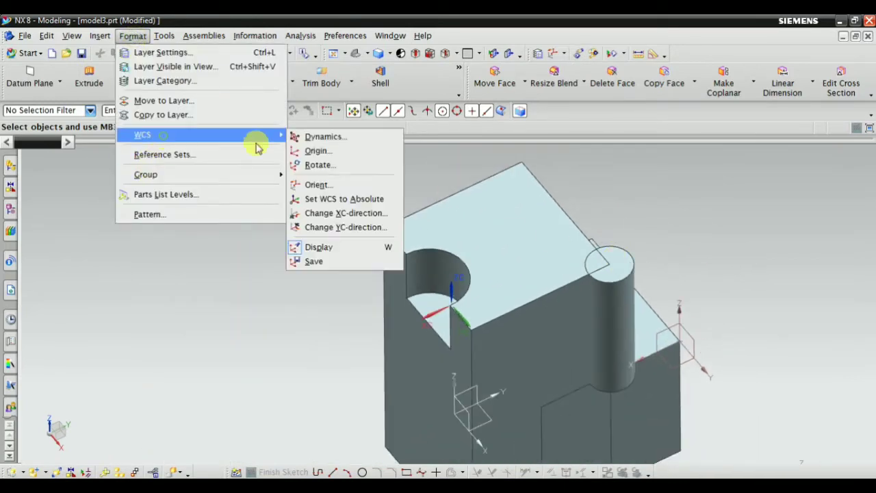
pyautogui.click(317, 154)
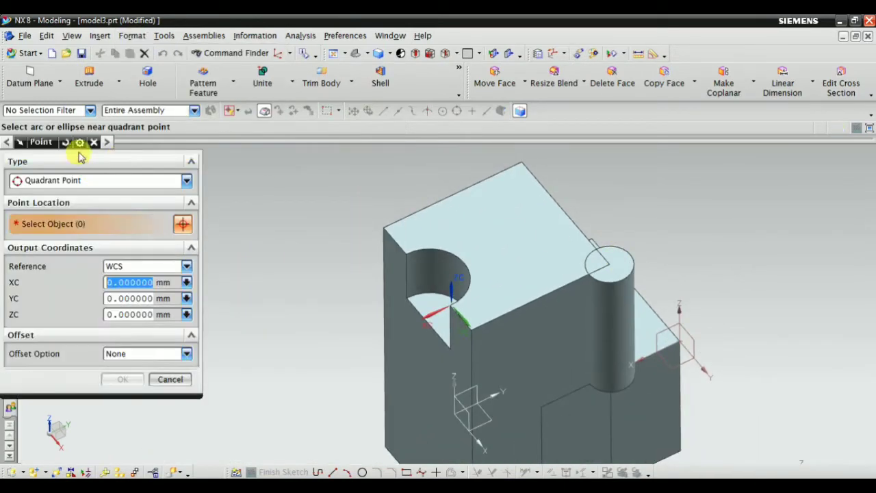
pyautogui.click(69, 180)
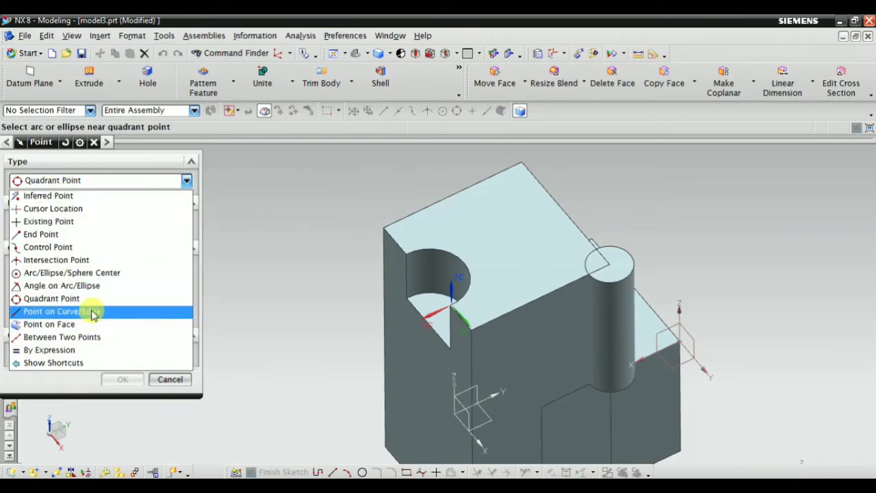
pyautogui.click(68, 311)
pyautogui.scroll(3, 483, 168)
pyautogui.scroll(-3, 411, 212)
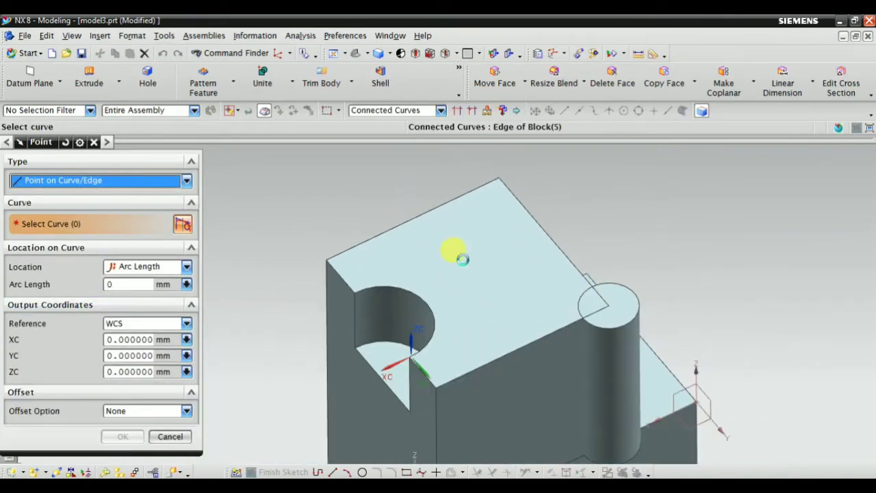
pyautogui.moveTo(463, 258); pyautogui.dragTo(417, 251, button='middle')
pyautogui.scroll(3, 445, 256)
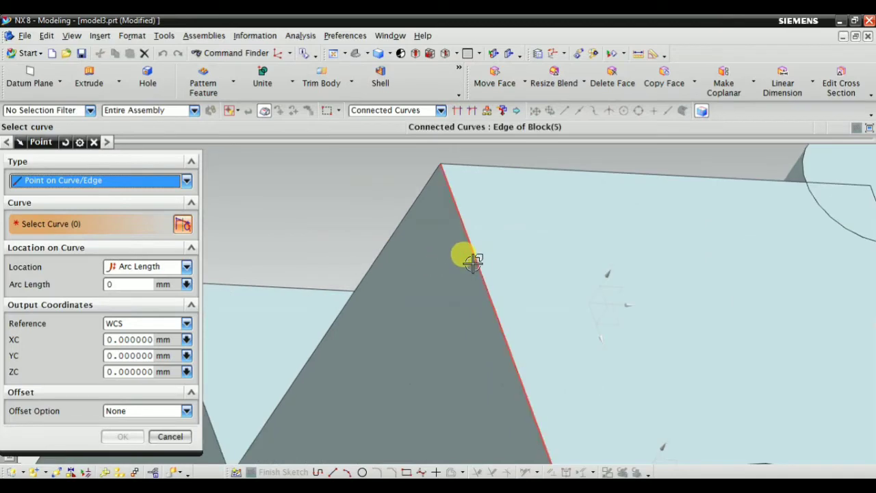
pyautogui.click(477, 262)
pyautogui.scroll(-3, 410, 238)
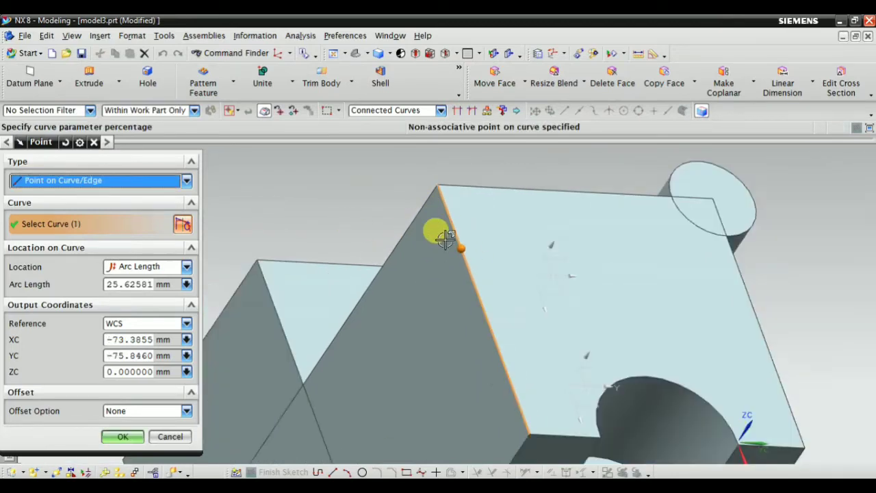
pyautogui.scroll(4, 518, 392)
pyautogui.scroll(-4, 471, 342)
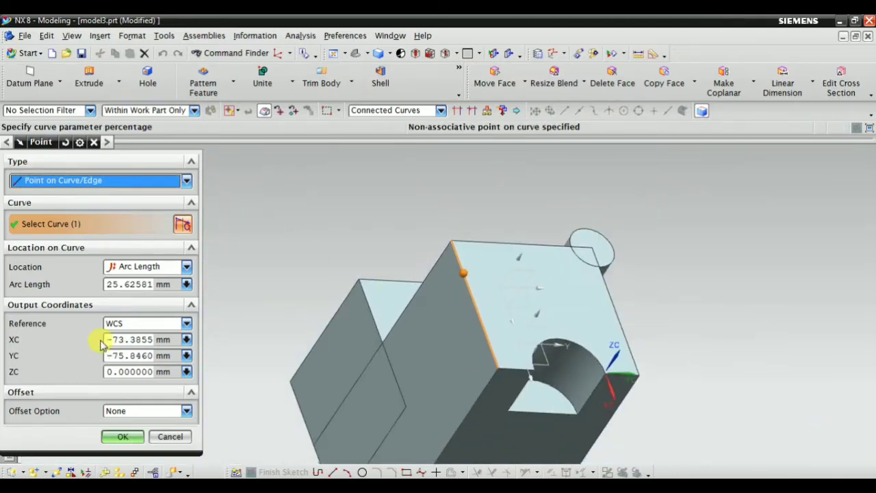
pyautogui.click(118, 435)
pyautogui.moveTo(230, 363); pyautogui.dragTo(399, 280, button='middle')
pyautogui.scroll(-1, 399, 280)
pyautogui.click(357, 53)
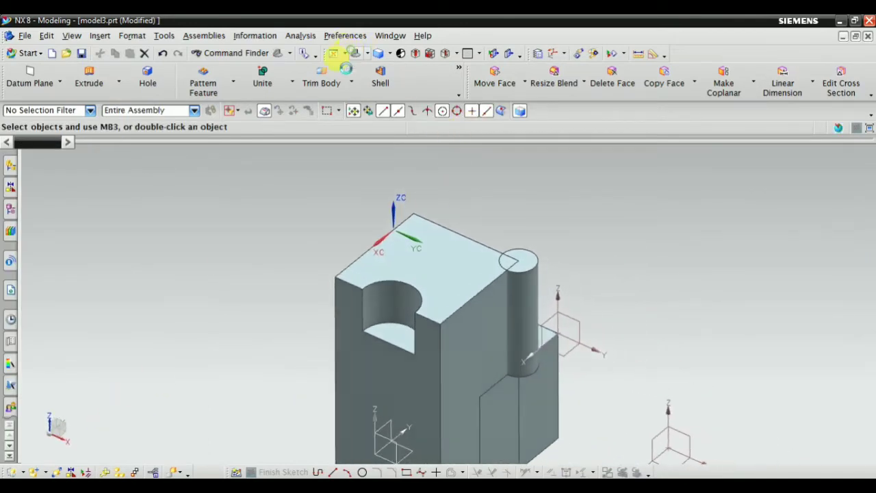
# Relocate the WCS origin with Point on Face, on the second block's +YC side face at about U 0.78 and V 0.61
pyautogui.click(126, 38)
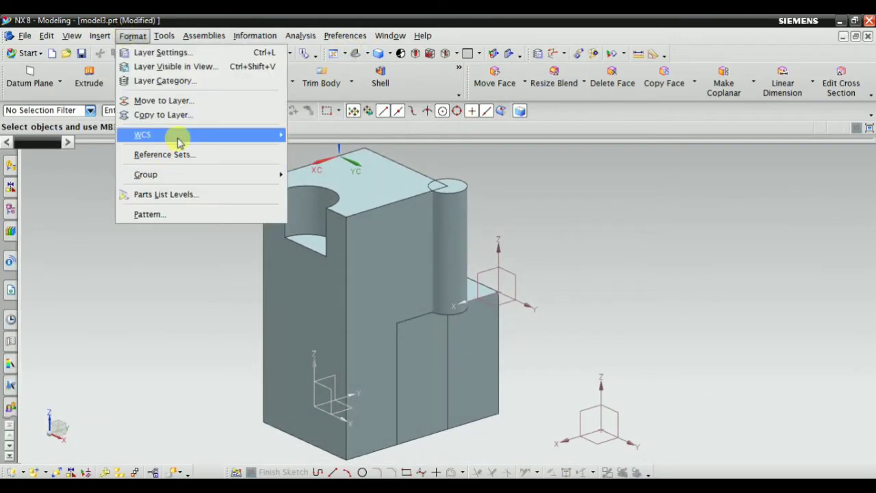
pyautogui.moveTo(180, 142)
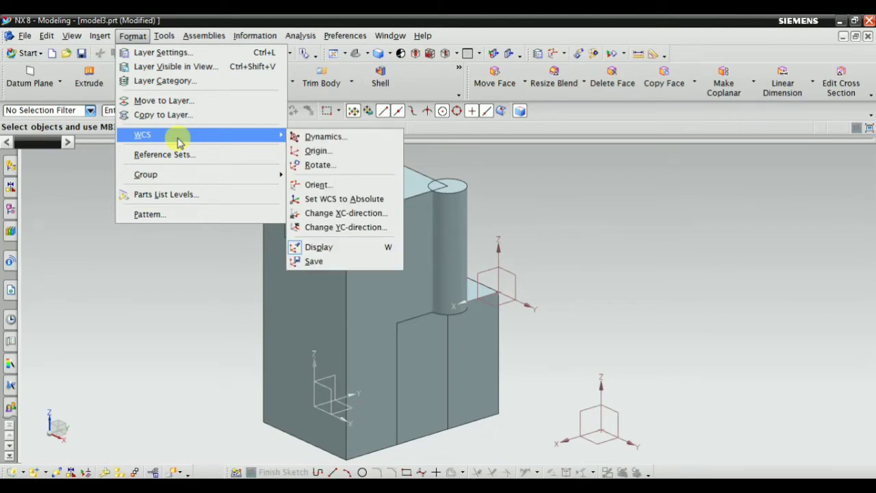
pyautogui.click(316, 150)
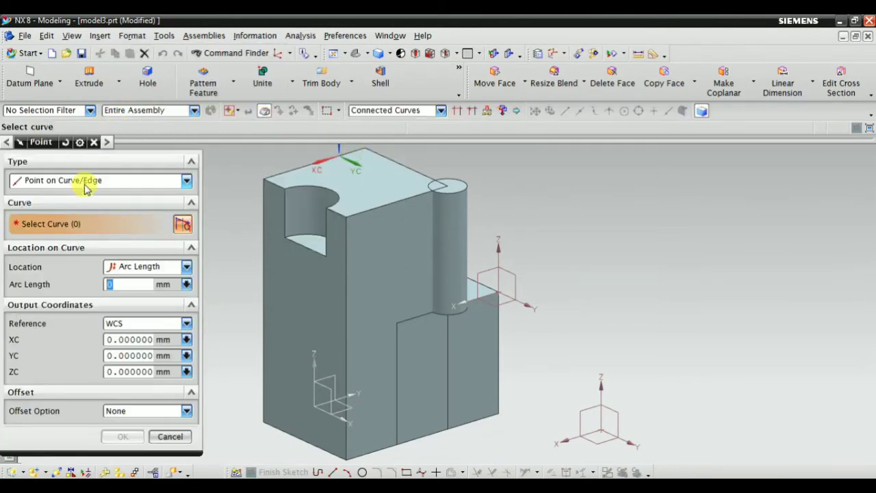
pyautogui.click(85, 183)
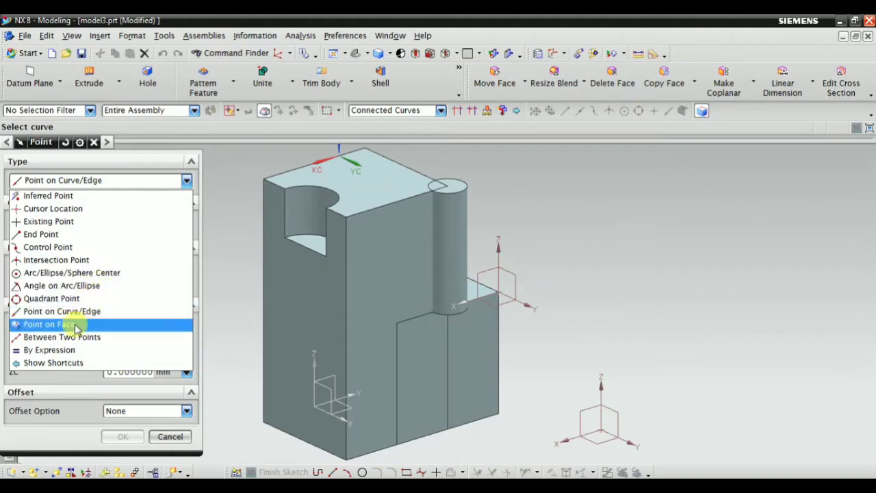
pyautogui.click(62, 326)
pyautogui.scroll(5, 383, 248)
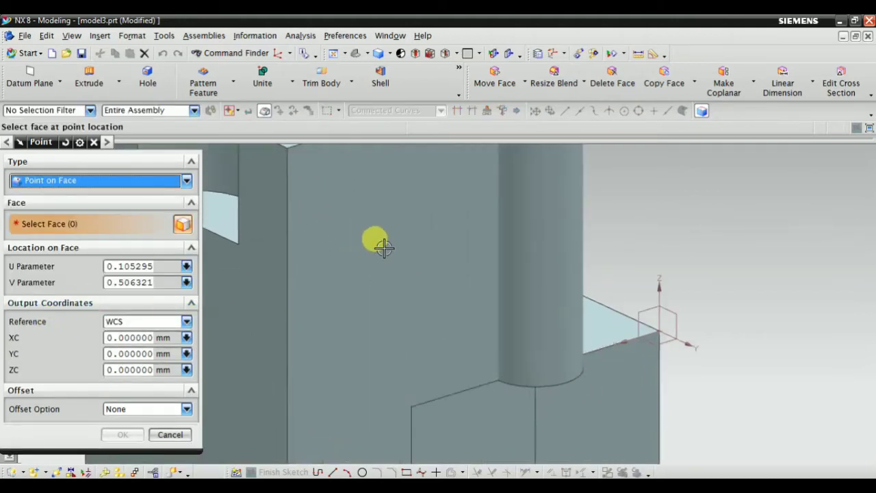
pyautogui.click(384, 247)
pyautogui.scroll(-5, 417, 268)
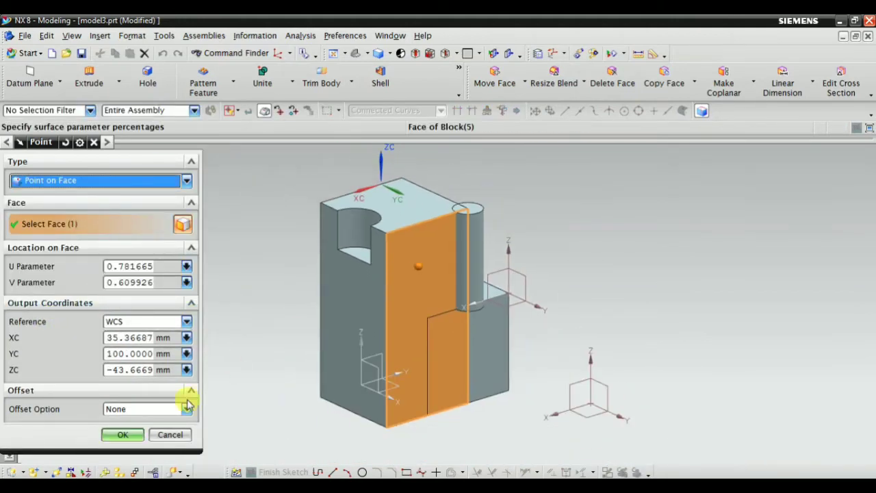
pyautogui.click(121, 435)
pyautogui.moveTo(263, 347)
pyautogui.mouseDown(button='middle')
pyautogui.moveTo(269, 342)
pyautogui.moveTo(274, 366)
pyautogui.moveTo(261, 357)
pyautogui.mouseUp(button='middle')
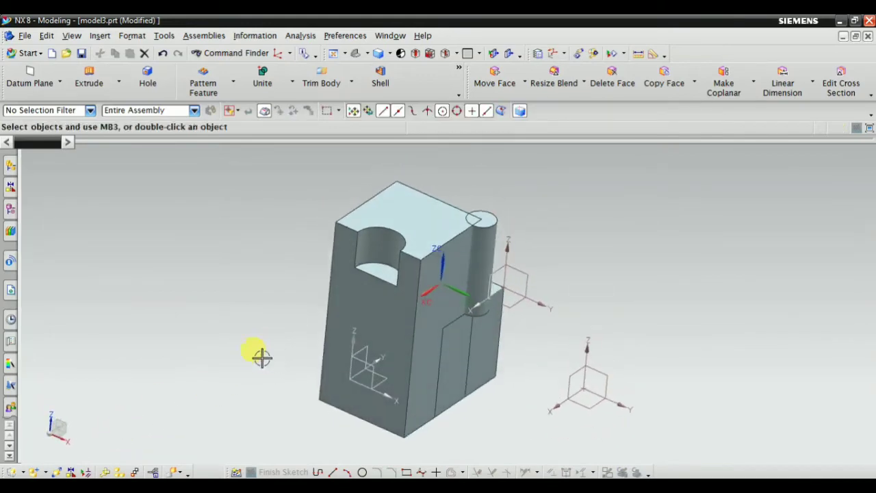
# Start a WCS origin relocation with Between Two Points and pick the second block's top corner at the -XC, -YC end as point 1
pyautogui.click(132, 37)
pyautogui.moveTo(150, 134)
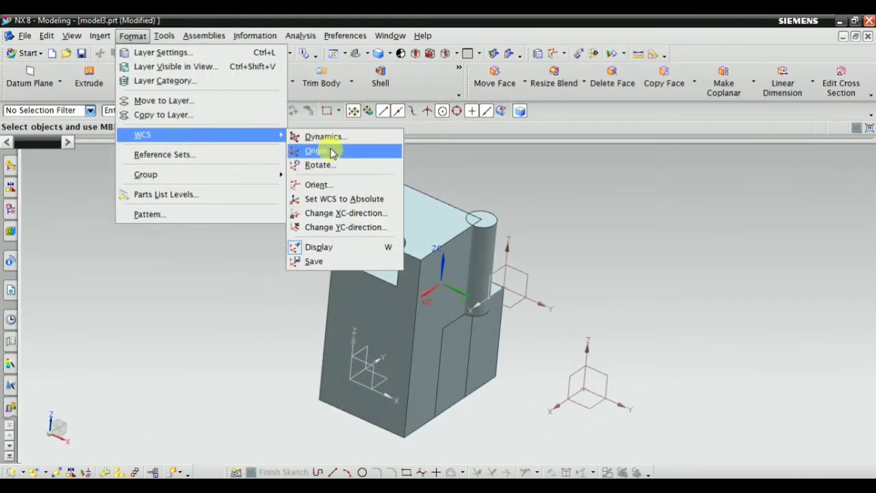
pyautogui.click(331, 152)
pyautogui.click(65, 180)
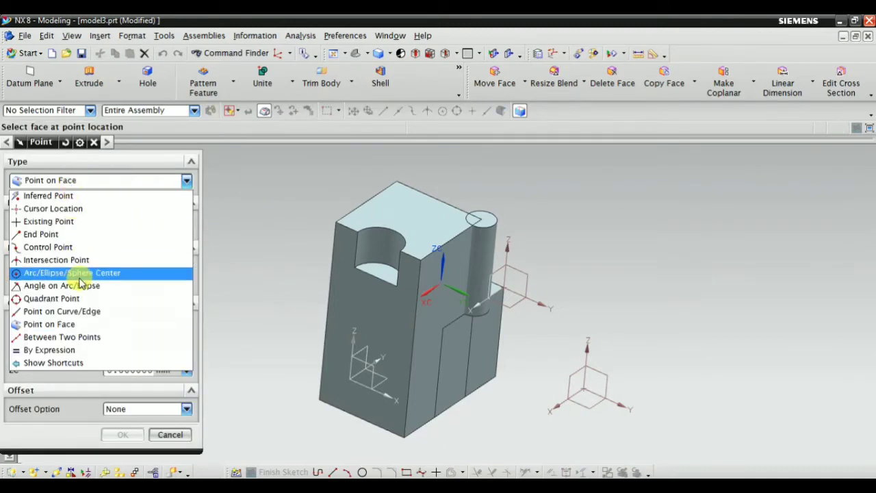
pyautogui.click(101, 341)
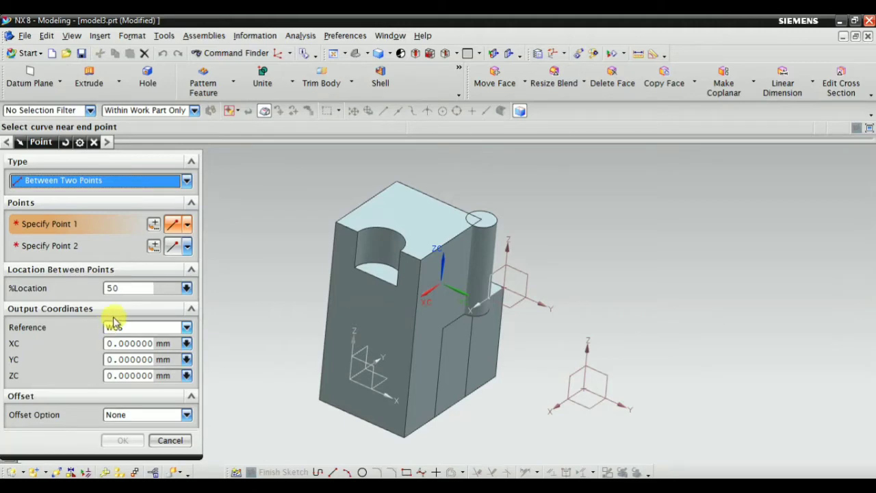
pyautogui.scroll(6, 344, 180)
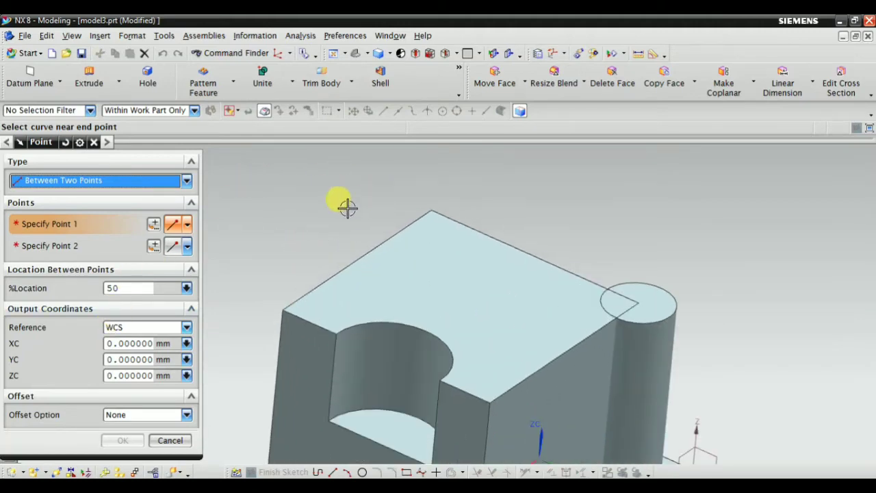
pyautogui.scroll(2, 447, 203)
pyautogui.scroll(-4, 449, 214)
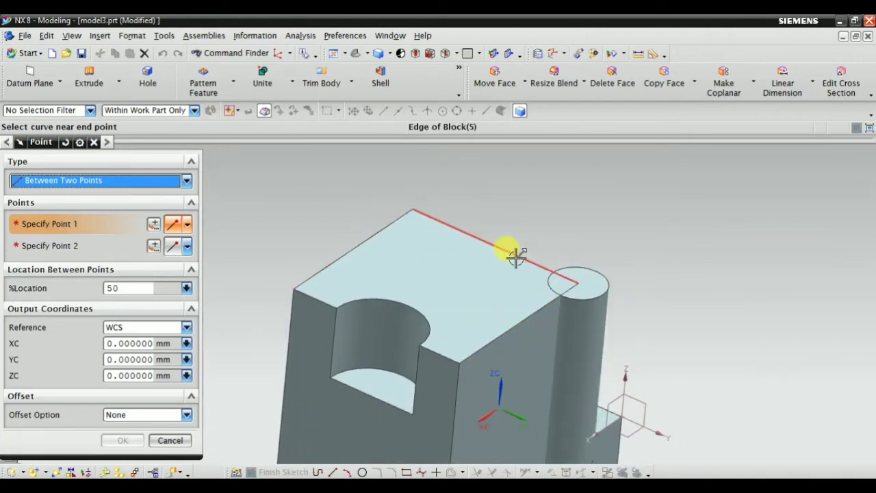
pyautogui.scroll(2, 400, 214)
pyautogui.click(399, 214)
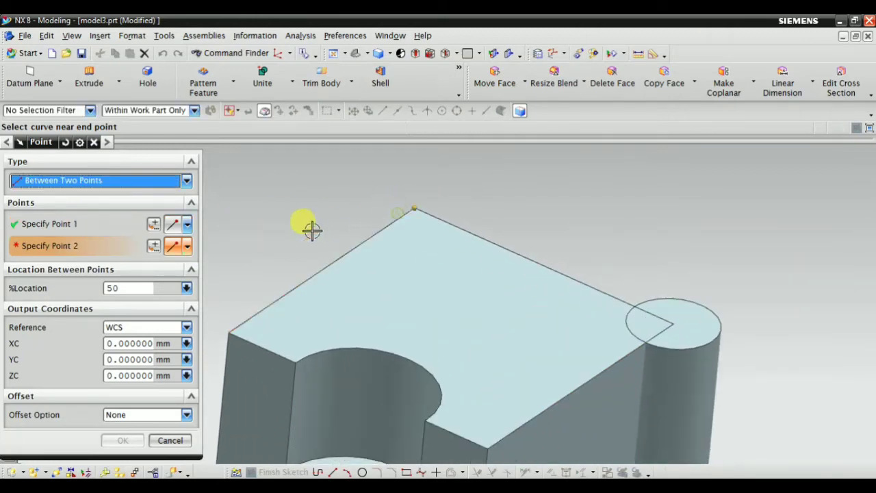
# Pick the top corner at the cylinder as point 2 and relocate the WCS origin at 50% between the two points
pyautogui.scroll(2, 643, 320)
pyautogui.click(662, 324)
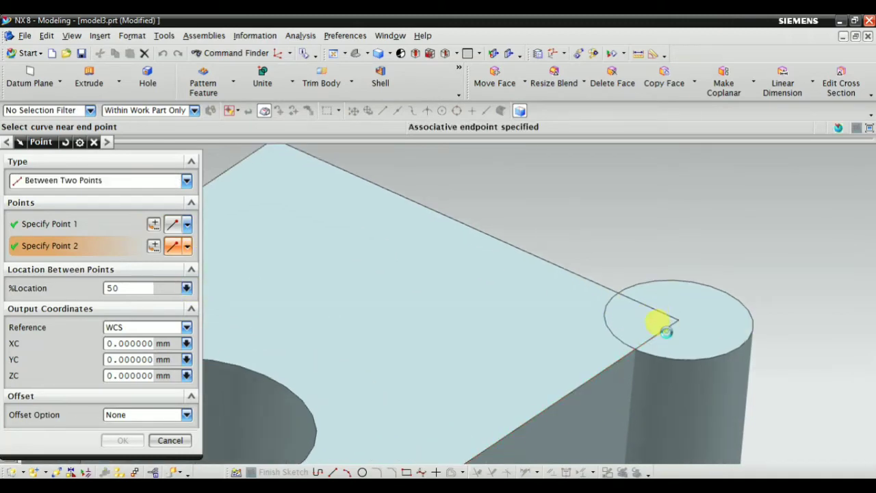
pyautogui.scroll(-2, 472, 220)
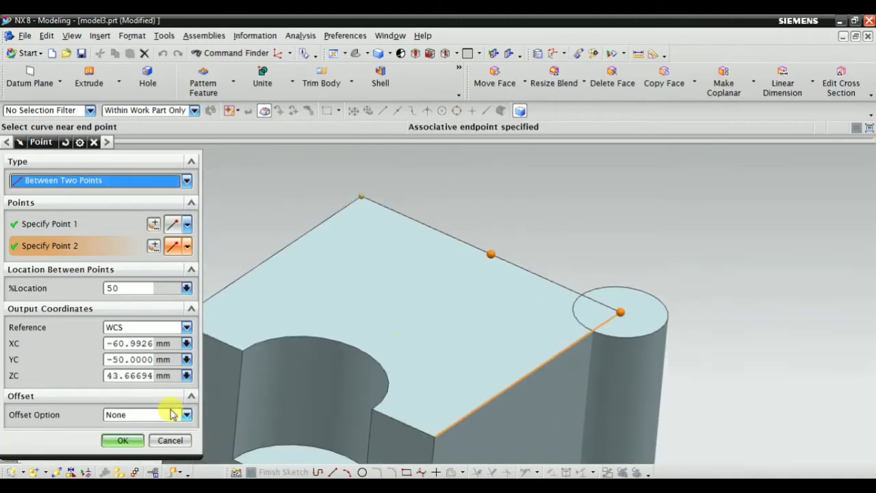
pyautogui.click(120, 439)
pyautogui.scroll(-2, 239, 333)
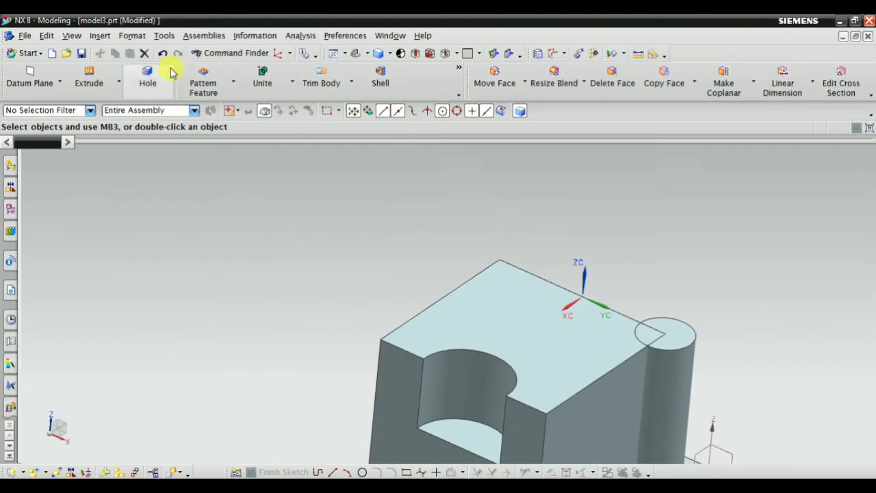
# Start another Between Two Points origin relocation and specify point 1 as the innermost quadrant point of the hole's top arc
pyautogui.click(137, 36)
pyautogui.moveTo(192, 136)
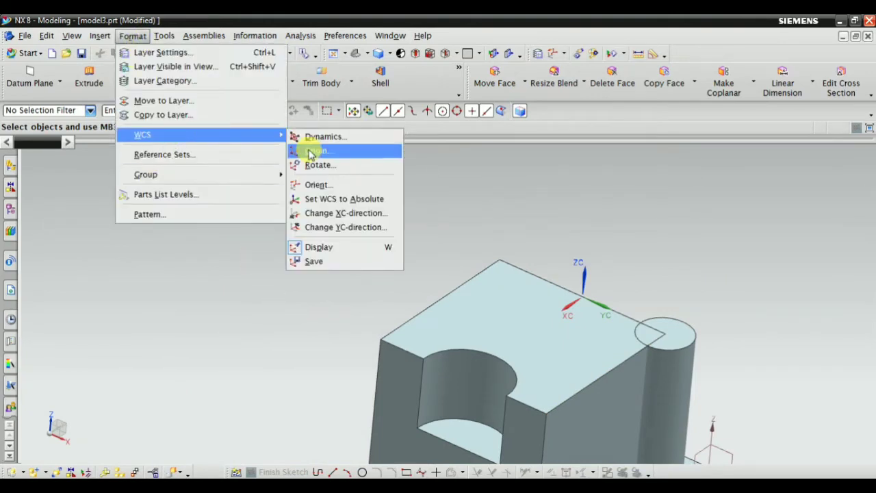
pyautogui.click(303, 149)
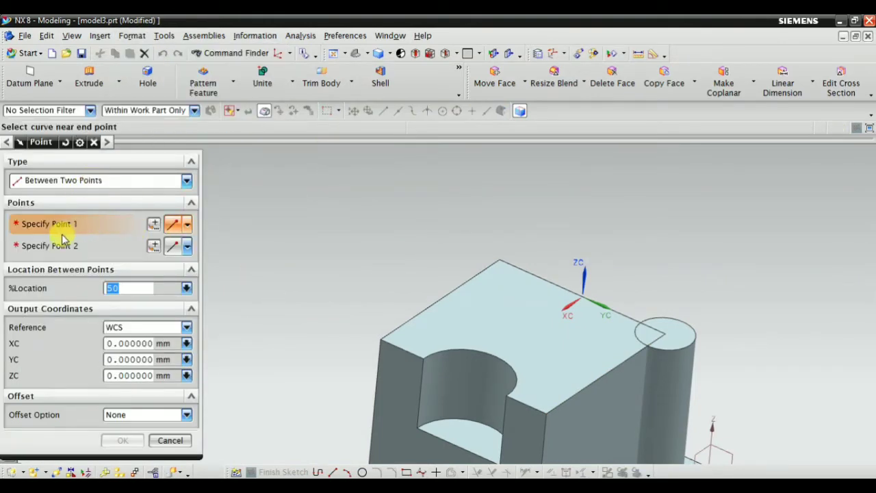
pyautogui.scroll(3, 479, 369)
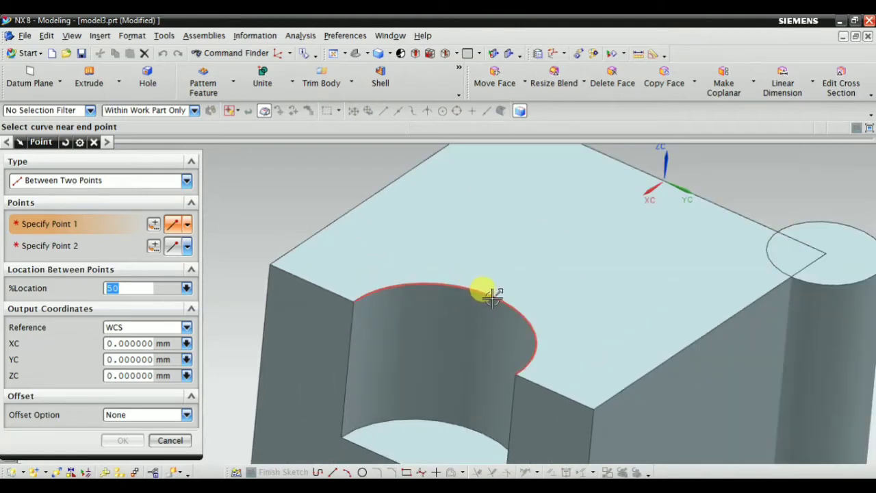
pyautogui.scroll(-4, 493, 299)
pyautogui.scroll(4, 558, 243)
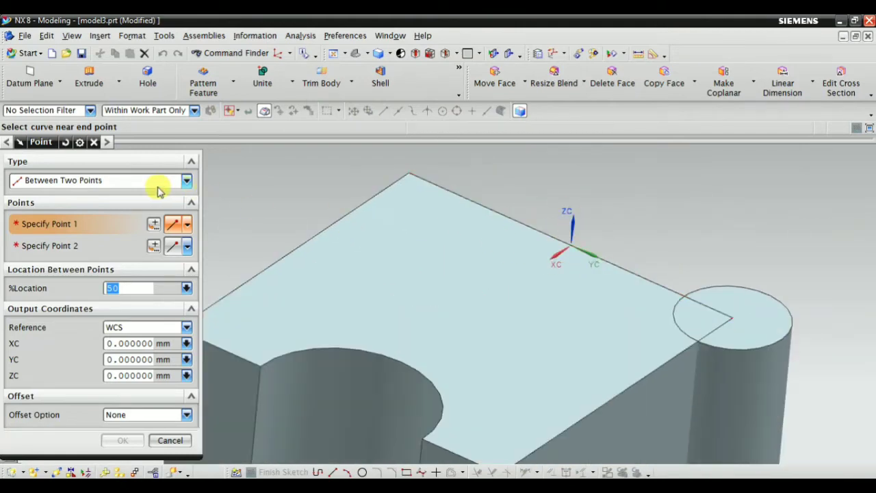
pyautogui.click(188, 224)
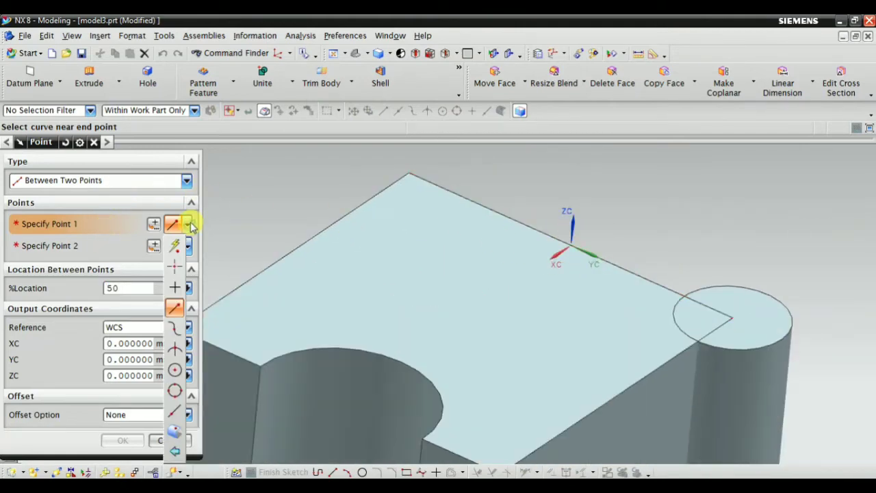
pyautogui.click(174, 390)
pyautogui.click(332, 347)
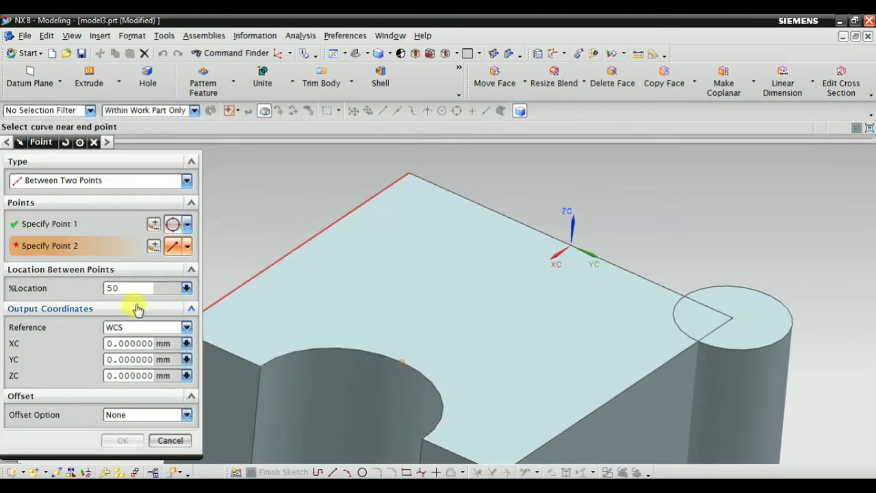
# Specify point 2 as the midpoint control point of the -XC top edge and relocate the WCS origin at 50% between the points
pyautogui.click(187, 246)
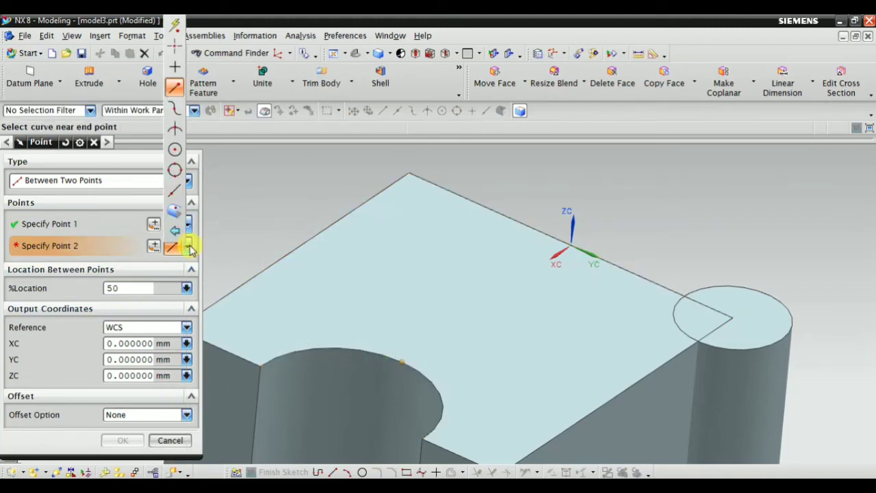
pyautogui.click(175, 108)
pyautogui.click(533, 228)
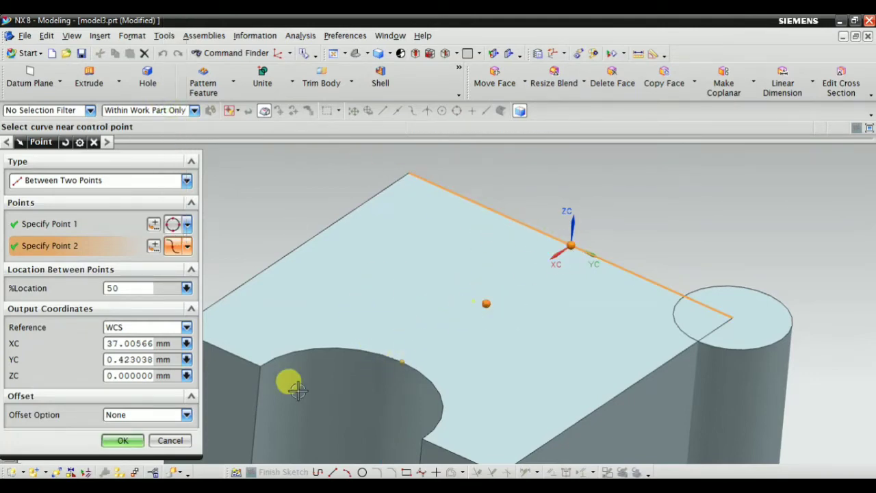
pyautogui.click(123, 442)
# Examine the relocated WCS on the block's top face from another angle and in the restored standard view
pyautogui.moveTo(449, 353); pyautogui.dragTo(561, 304, button='middle')
pyautogui.scroll(-1, 563, 305)
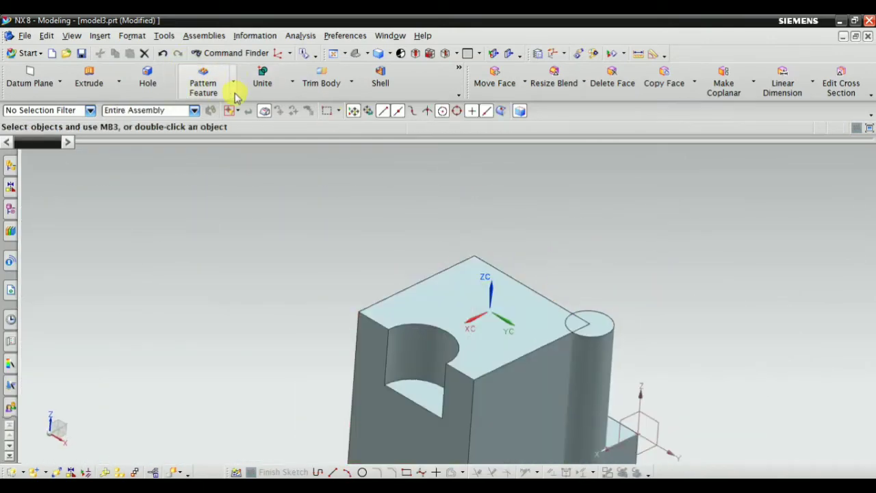
pyautogui.click(356, 57)
pyautogui.scroll(-2, 432, 157)
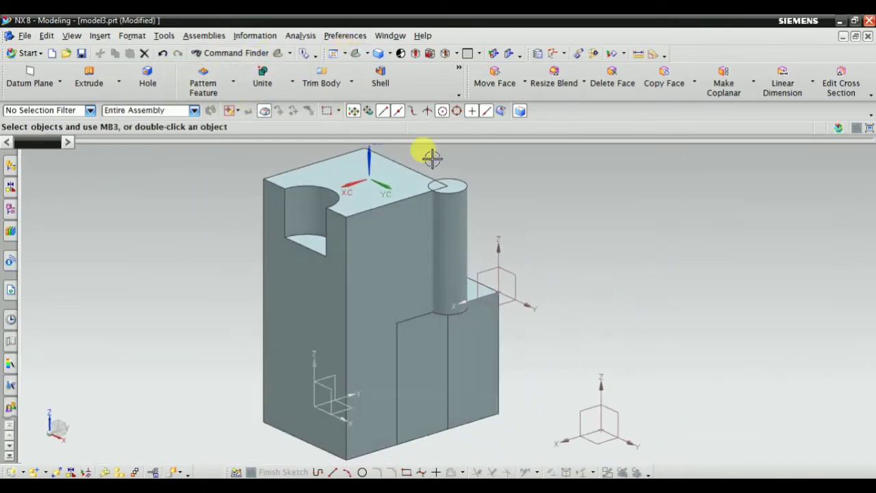
pyautogui.scroll(-1, 591, 265)
pyautogui.scroll(2, 483, 187)
pyautogui.scroll(-2, 363, 191)
pyautogui.scroll(3, 287, 143)
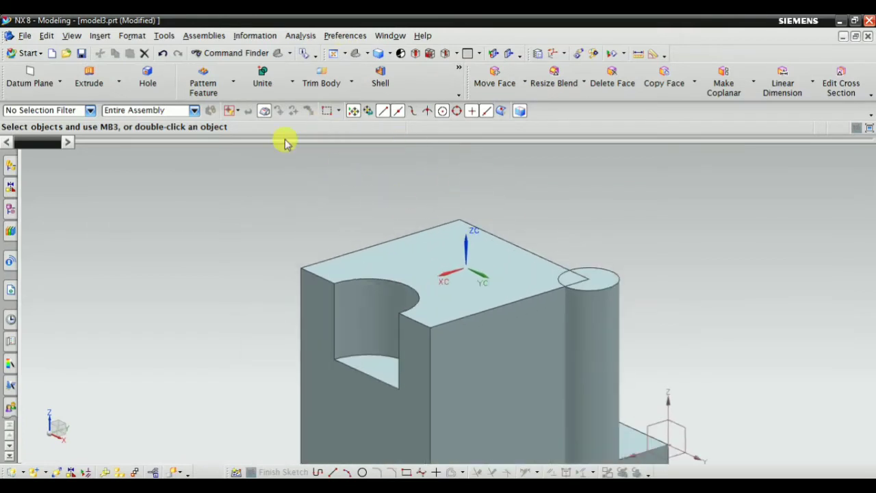
# Start another WCS origin relocation and choose the By Expression point type
pyautogui.click(133, 35)
pyautogui.click(188, 140)
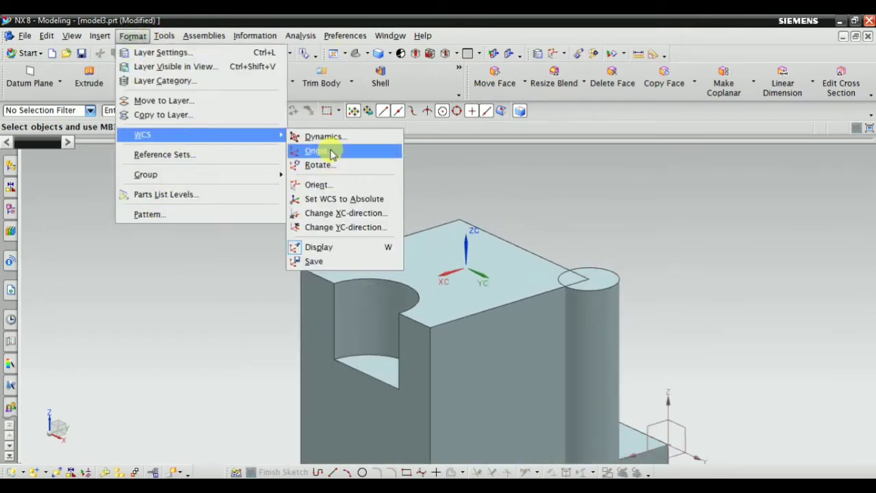
pyautogui.click(325, 151)
pyautogui.click(75, 184)
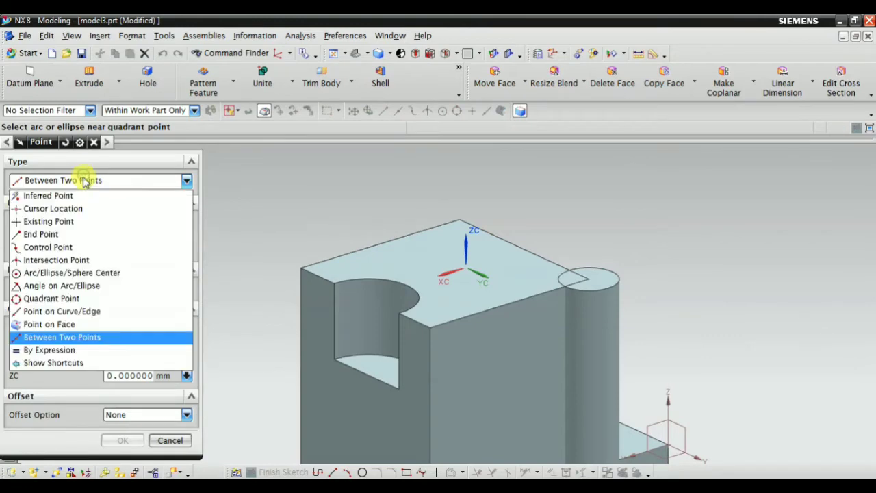
pyautogui.click(76, 350)
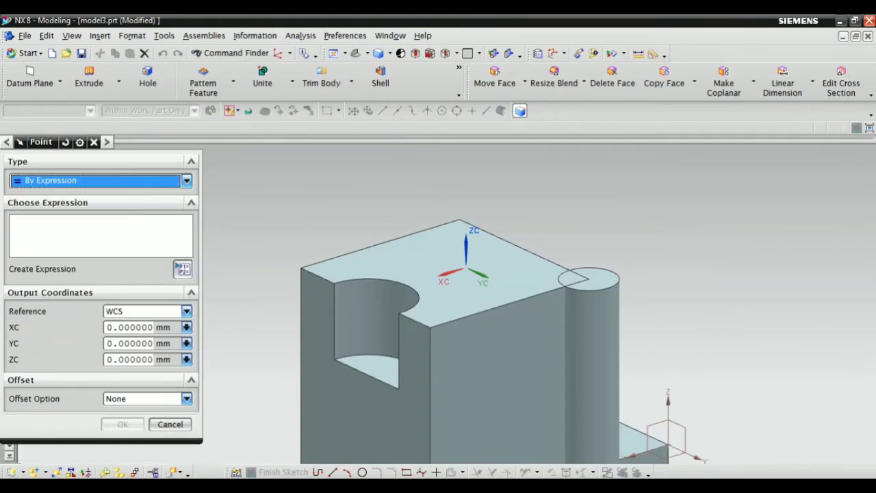
pyautogui.scroll(-2, 356, 290)
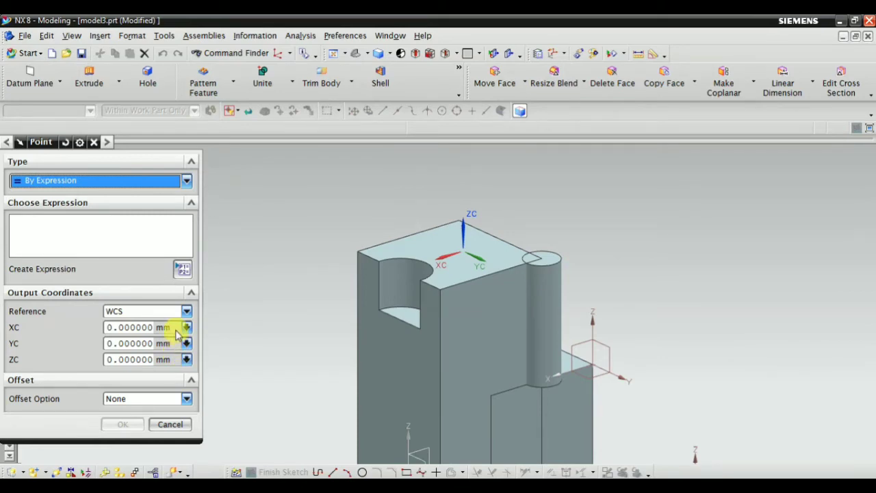
# Relocate the WCS origin by coordinates to XC 45 mm and YC 100 mm, raised above the block along ZC
pyautogui.click(132, 328)
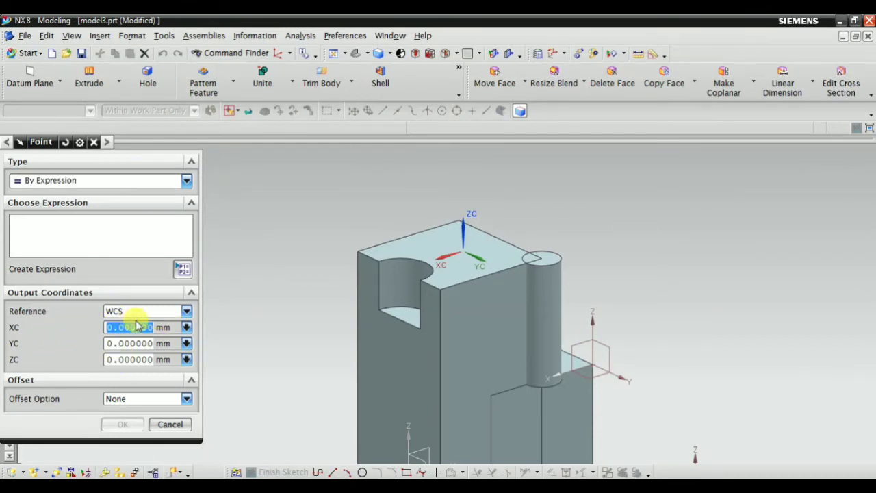
pyautogui.write('45')
pyautogui.press('Tab')
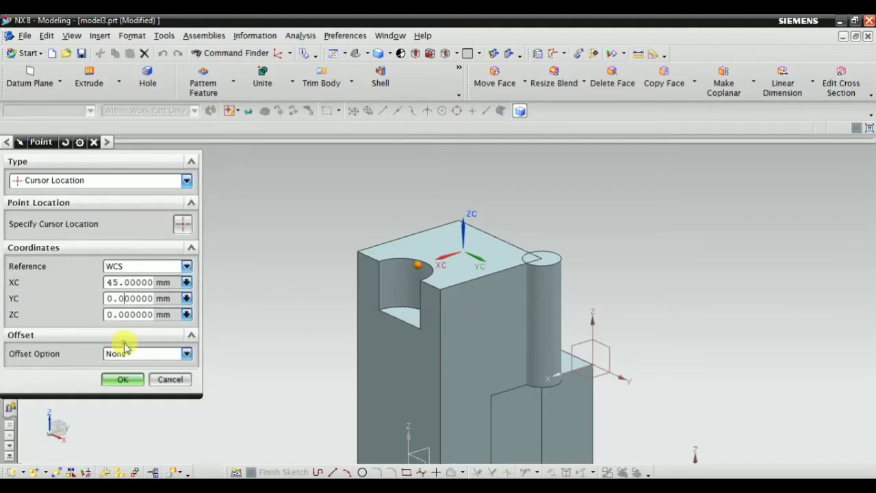
pyautogui.write('1')
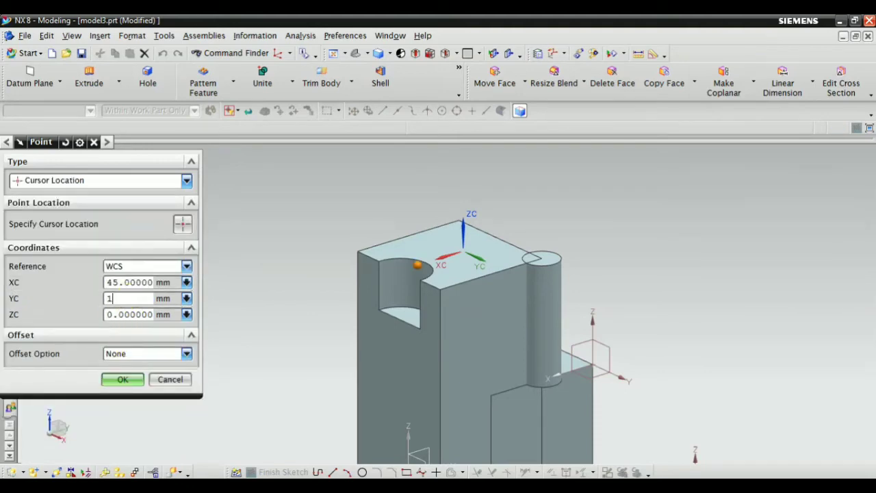
pyautogui.click(133, 314)
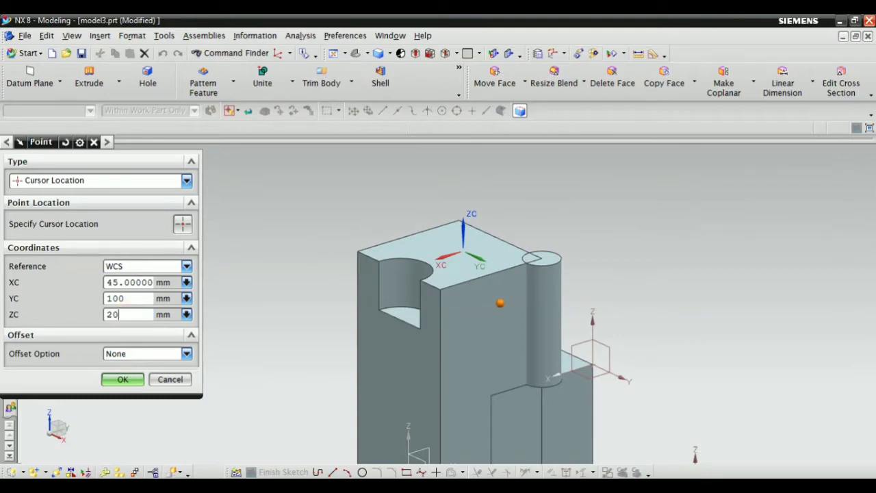
pyautogui.click(121, 379)
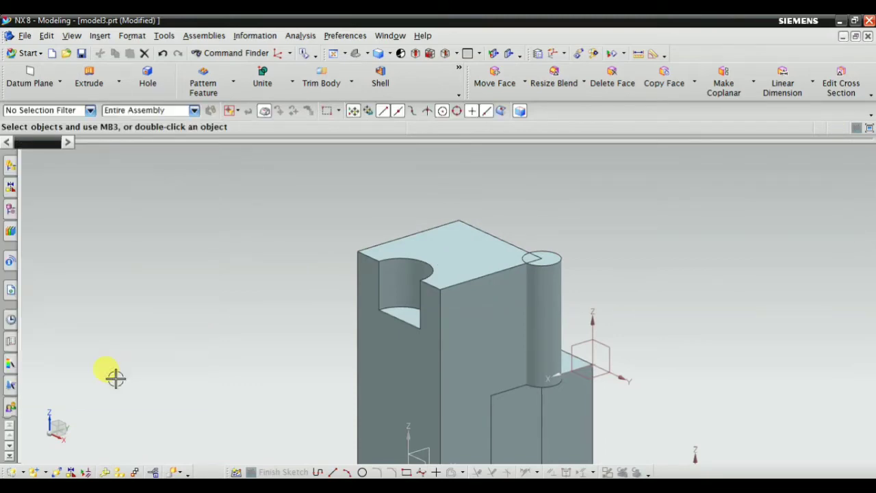
# Examine the whole model and the space around it to find the relocated WCS
pyautogui.click(355, 54)
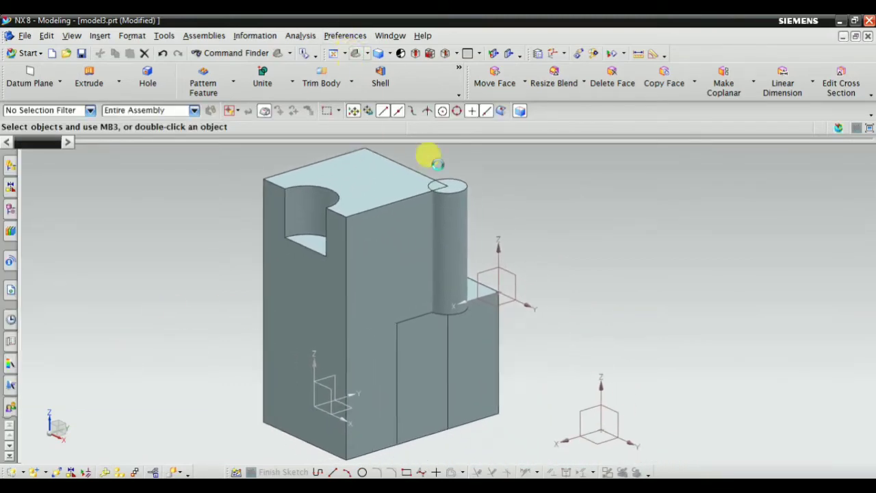
pyautogui.click(643, 260)
pyautogui.scroll(-3, 505, 215)
pyautogui.moveTo(596, 276); pyautogui.dragTo(665, 262, button='middle')
pyautogui.moveTo(622, 291); pyautogui.dragTo(316, 67, button='middle')
pyautogui.click(359, 54)
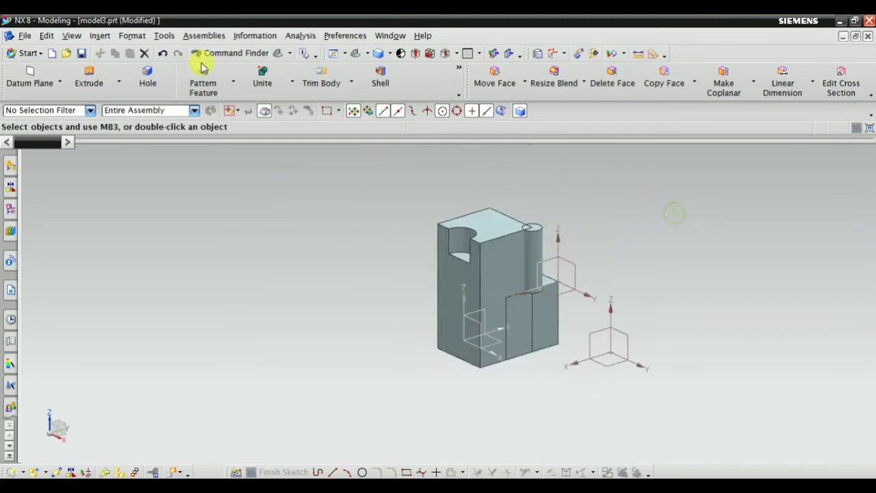
# Rotate the WCS 45 degrees about the +ZC-axis, from XC toward YC
pyautogui.click(132, 35)
pyautogui.moveTo(174, 134)
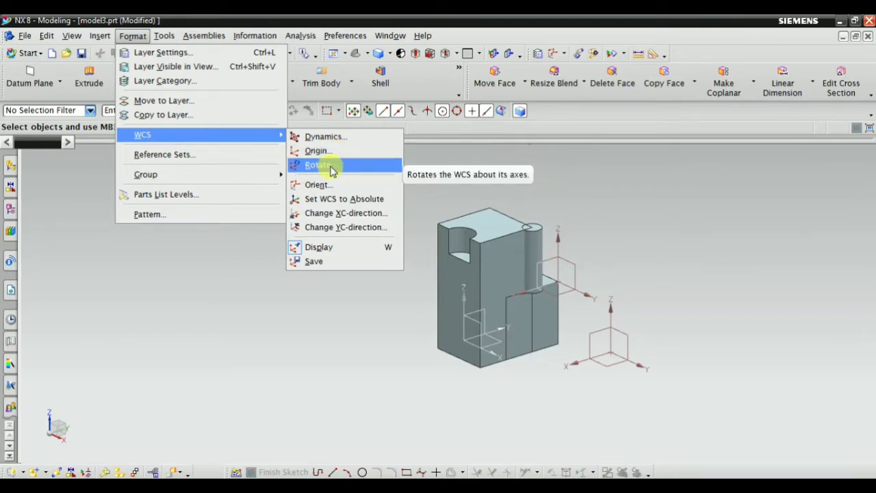
pyautogui.click(331, 168)
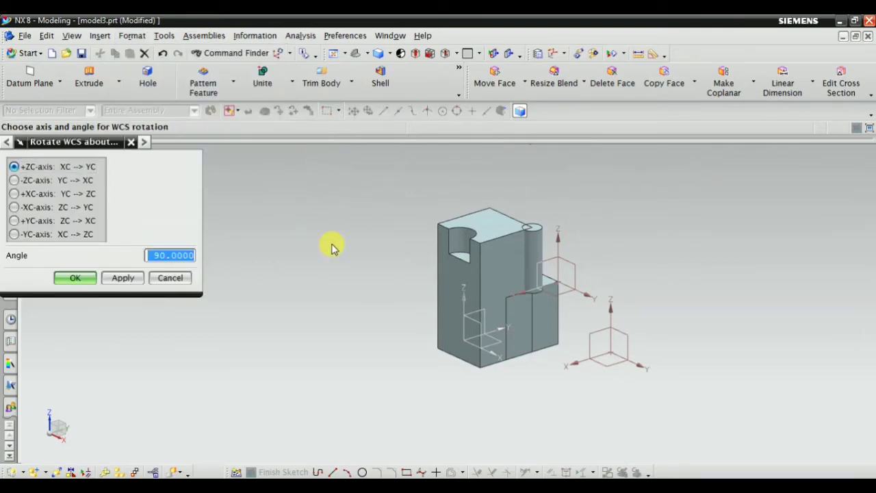
pyautogui.scroll(-4, 366, 294)
pyautogui.scroll(3, 327, 220)
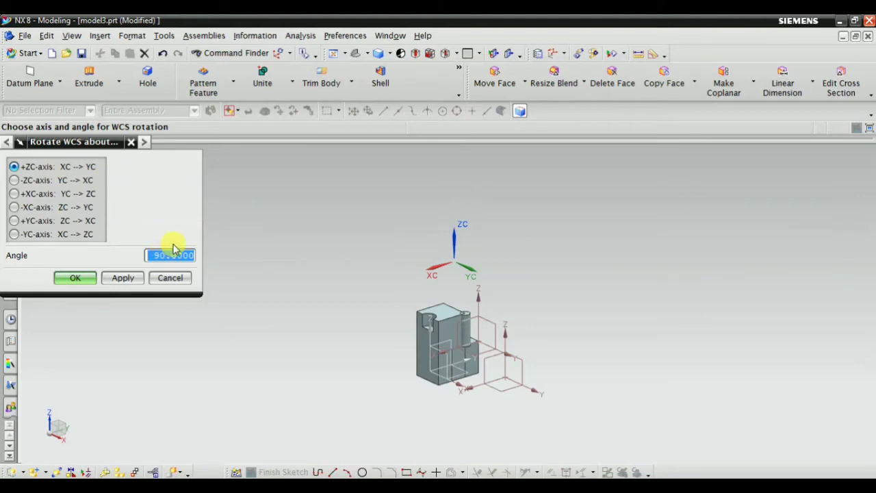
pyautogui.write('45')
pyautogui.click(127, 279)
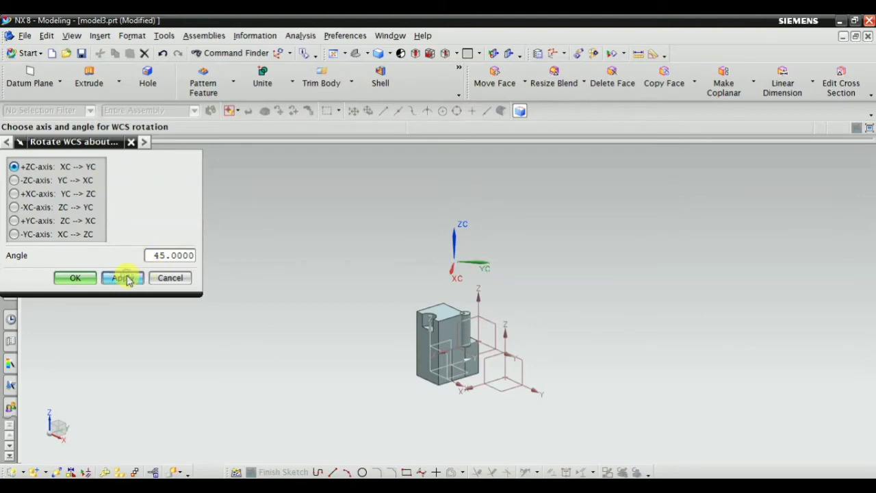
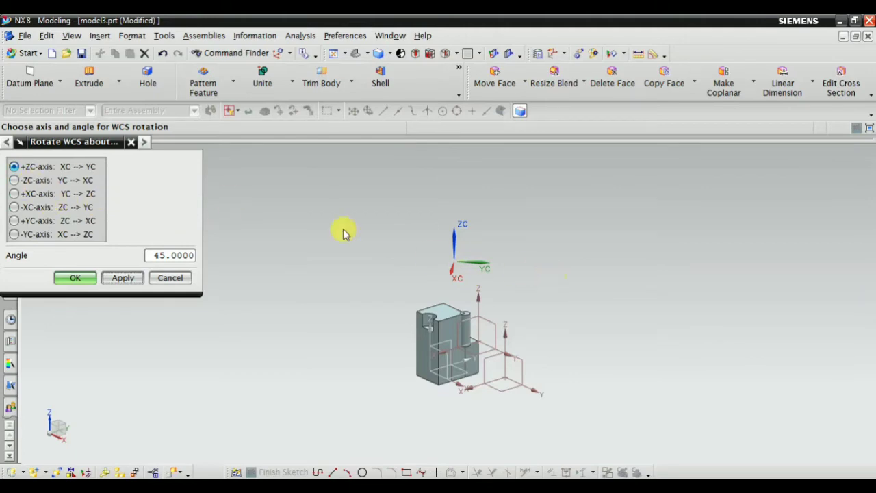
# Choose the -ZC-axis (YC to XC) for the WCS rotation and open its angle for editing
pyautogui.click(33, 181)
pyautogui.doubleClick(172, 255)
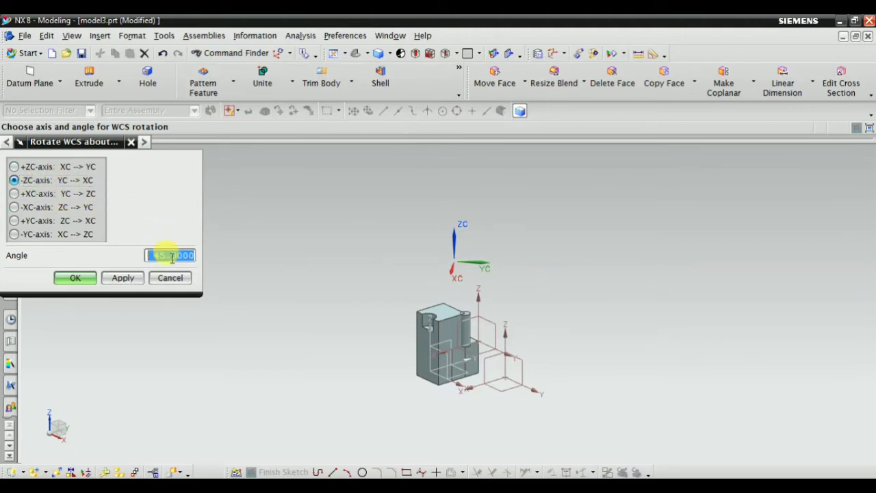
# Set the rotation angle to 30 degrees and rotate the WCS repeatedly about the -ZC axis (YC to XC)
pyautogui.write('30')
pyautogui.click(126, 279)
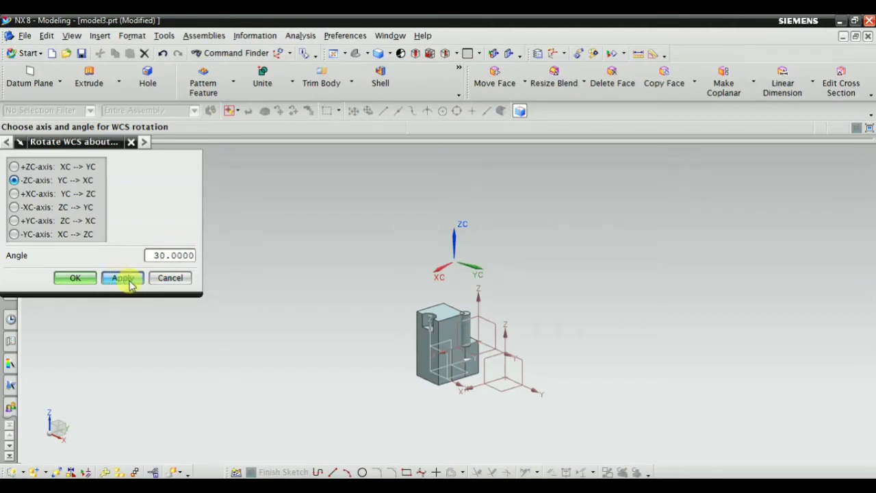
pyautogui.click(130, 282)
pyautogui.click(130, 279)
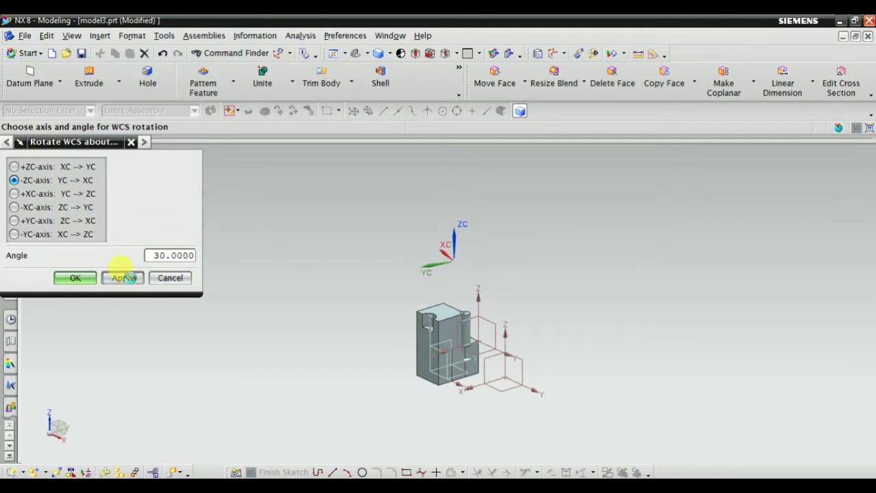
pyautogui.click(130, 280)
pyautogui.click(130, 279)
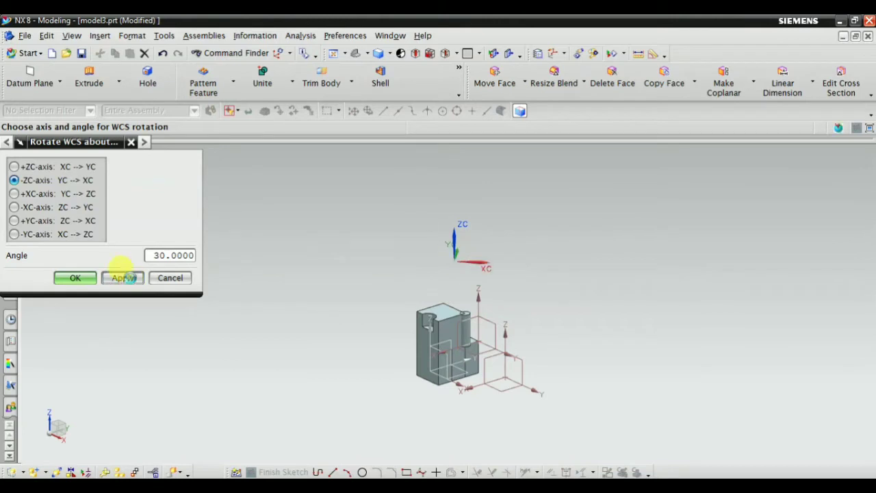
pyautogui.click(130, 279)
# Rotate the WCS repeatedly about the +XC axis (YC to ZC) in 30-degree increments
pyautogui.moveTo(350, 302)
pyautogui.mouseDown(button='middle')
pyautogui.moveTo(338, 305)
pyautogui.moveTo(343, 297)
pyautogui.mouseUp(button='middle')
pyautogui.scroll(5, 441, 248)
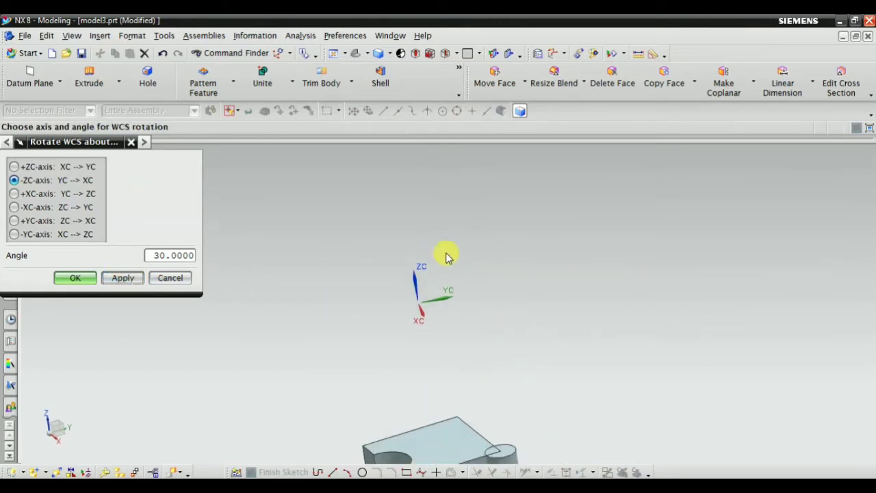
pyautogui.click(34, 195)
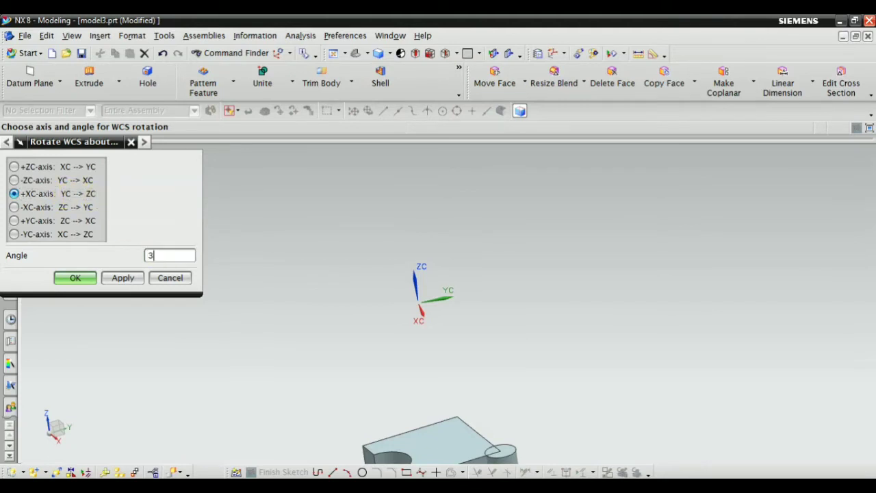
pyautogui.click(124, 279)
pyautogui.click(130, 284)
pyautogui.click(130, 283)
pyautogui.click(130, 283)
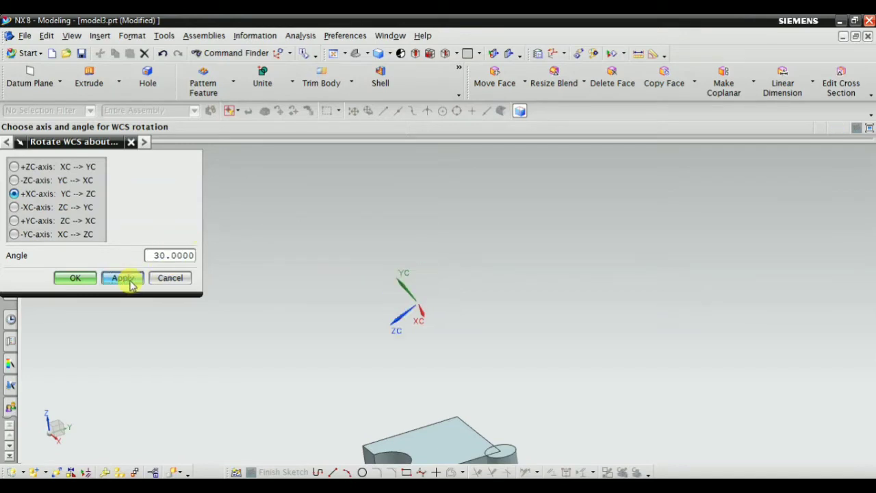
pyautogui.click(130, 283)
# Rotate the WCS back about the -XC axis (ZC to YC) in 30-degree increments
pyautogui.scroll(-4, 385, 297)
pyautogui.moveTo(385, 296); pyautogui.dragTo(462, 333, button='middle')
pyautogui.click(122, 278)
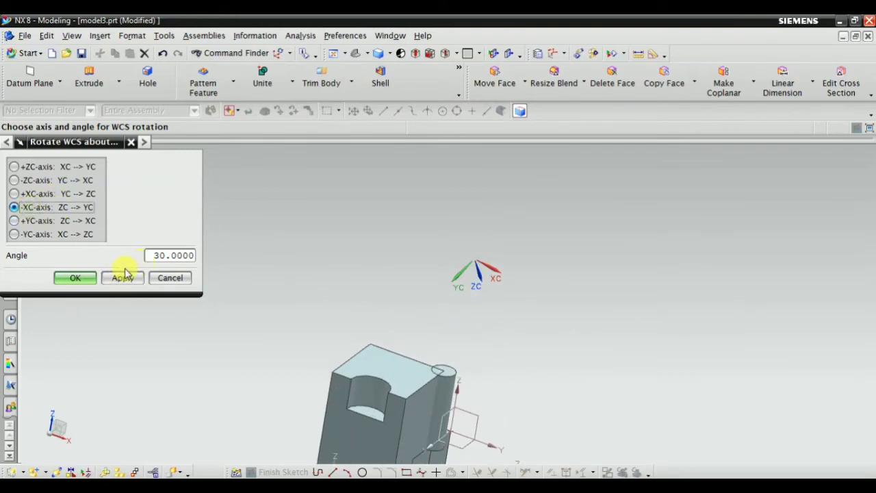
pyautogui.click(122, 278)
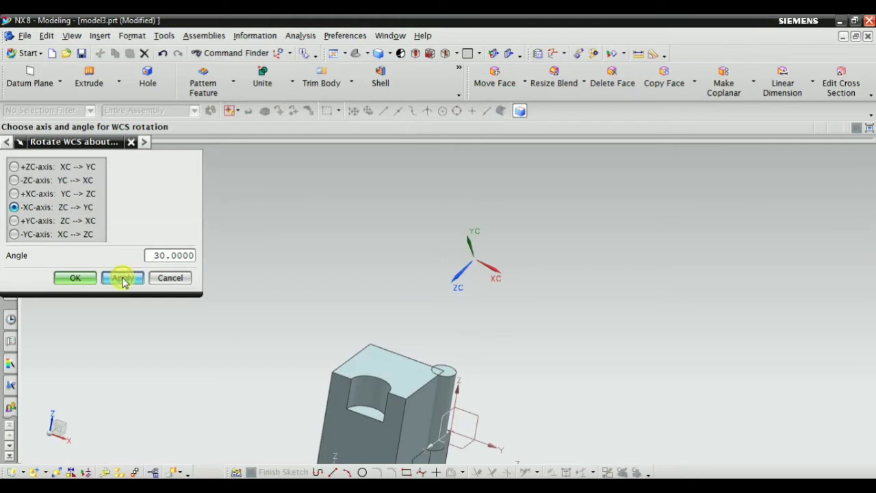
pyautogui.click(123, 278)
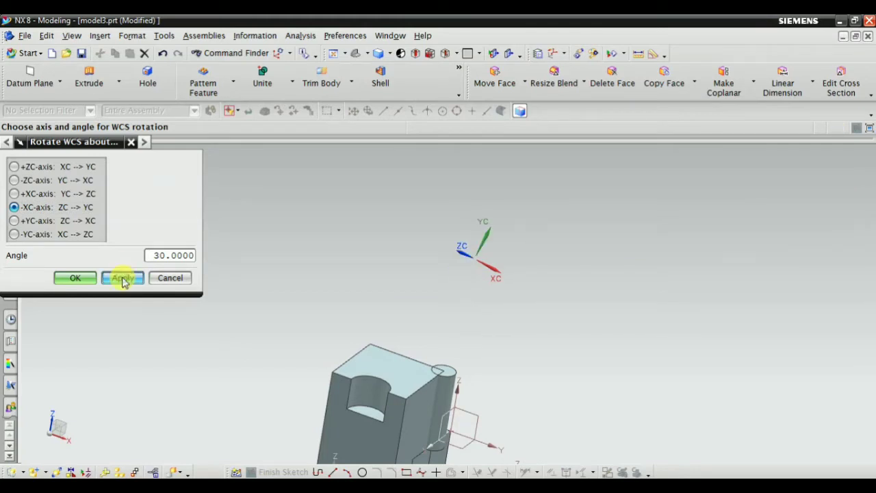
# Rotate the WCS in 30-degree increments about the +YC axis and about the -YC axis, and finish the rotation
pyautogui.click(27, 220)
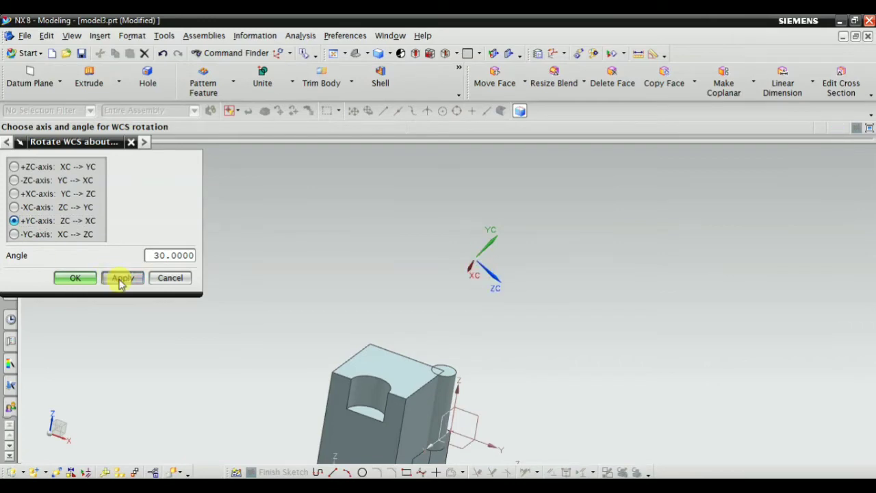
pyautogui.click(27, 234)
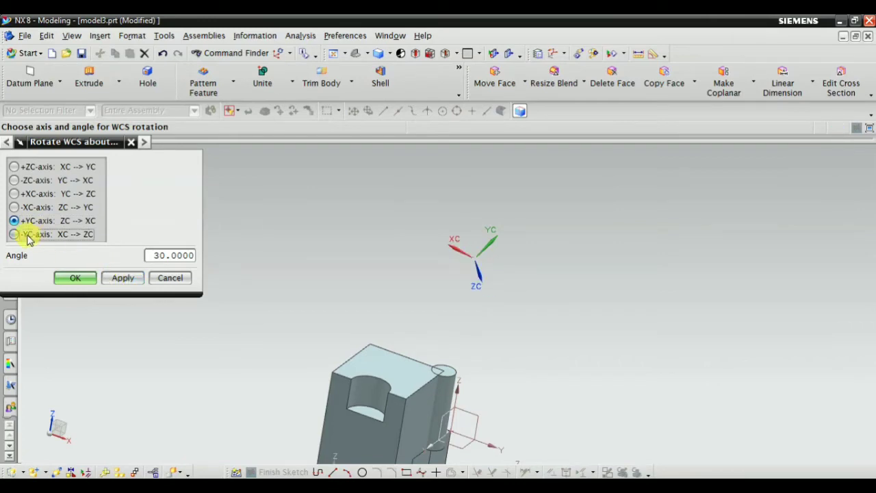
pyautogui.click(120, 278)
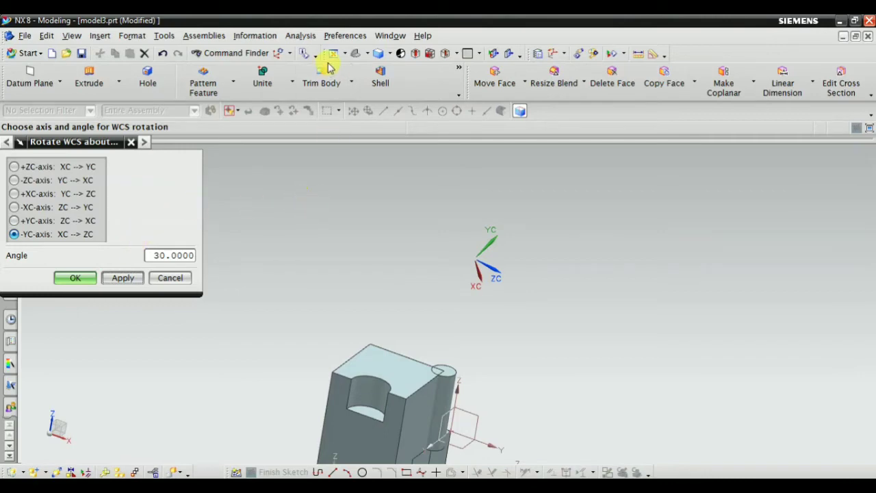
pyautogui.click(354, 54)
pyautogui.scroll(-5, 467, 308)
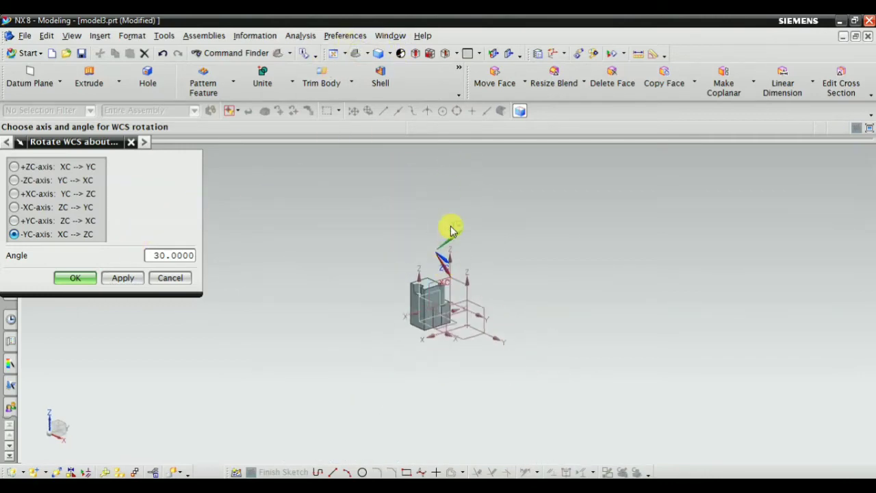
pyautogui.scroll(5, 451, 228)
pyautogui.click(74, 276)
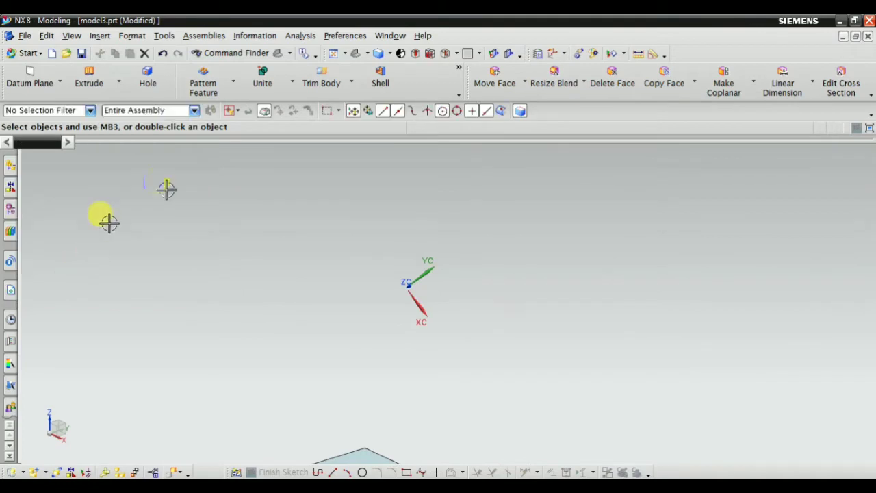
# Start orienting the WCS with the Dynamic type and move its origin to about X 264, Y 195, Z 441
pyautogui.click(132, 37)
pyautogui.moveTo(179, 137)
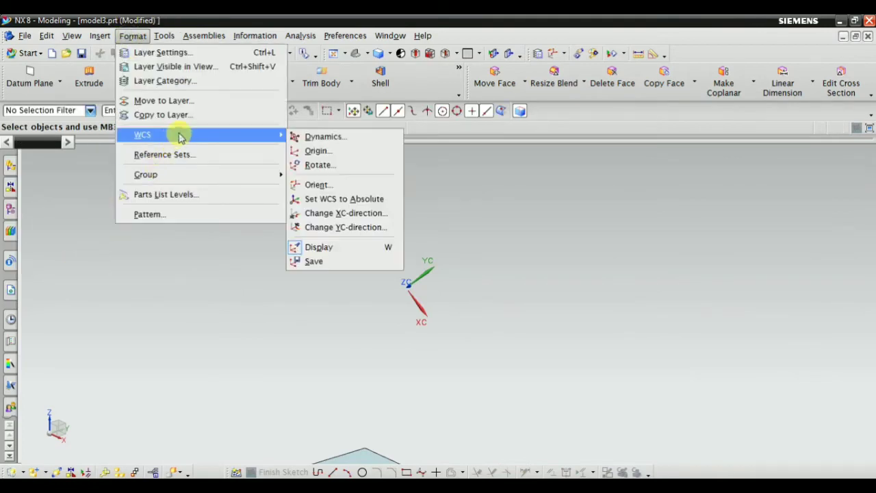
pyautogui.click(319, 190)
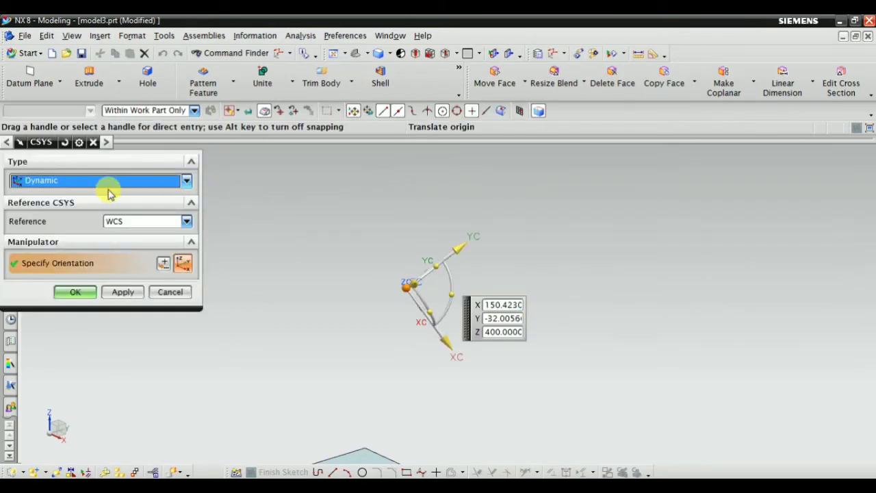
pyautogui.scroll(-2, 481, 265)
pyautogui.click(359, 53)
pyautogui.moveTo(383, 341); pyautogui.dragTo(408, 260)
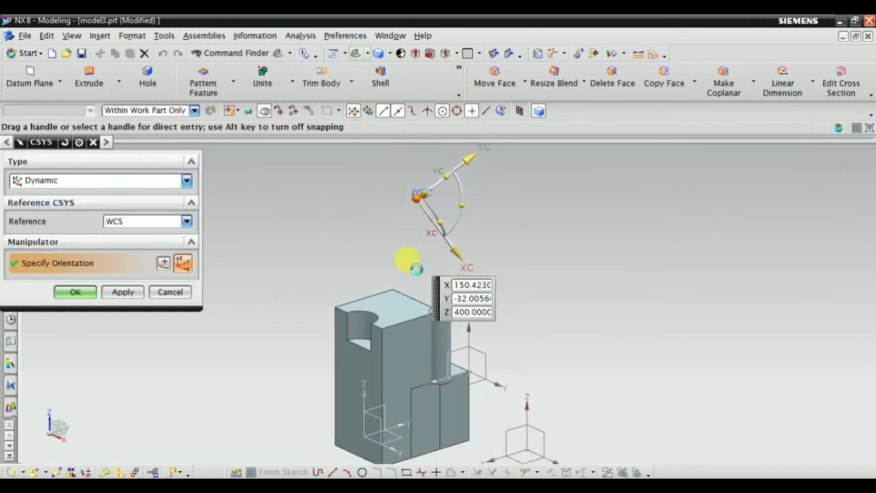
pyautogui.scroll(-2, 408, 262)
pyautogui.scroll(1, 442, 193)
pyautogui.click(96, 182)
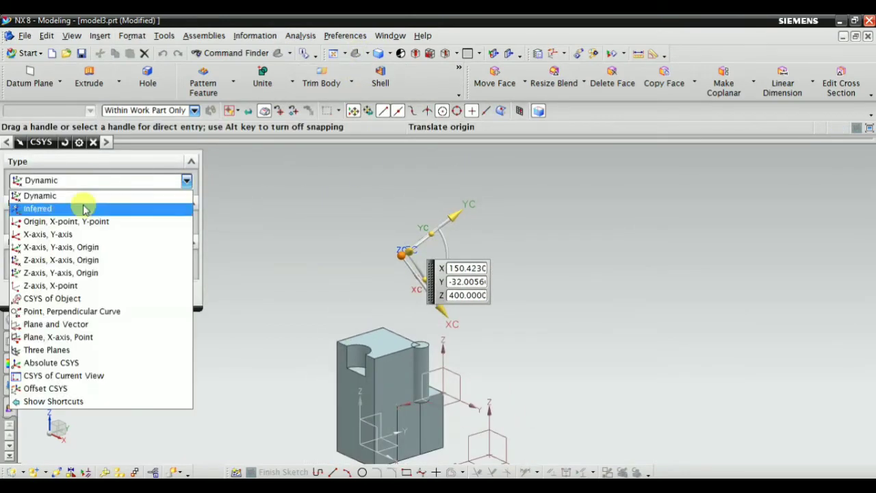
pyautogui.click(451, 215)
pyautogui.moveTo(453, 216); pyautogui.dragTo(594, 176)
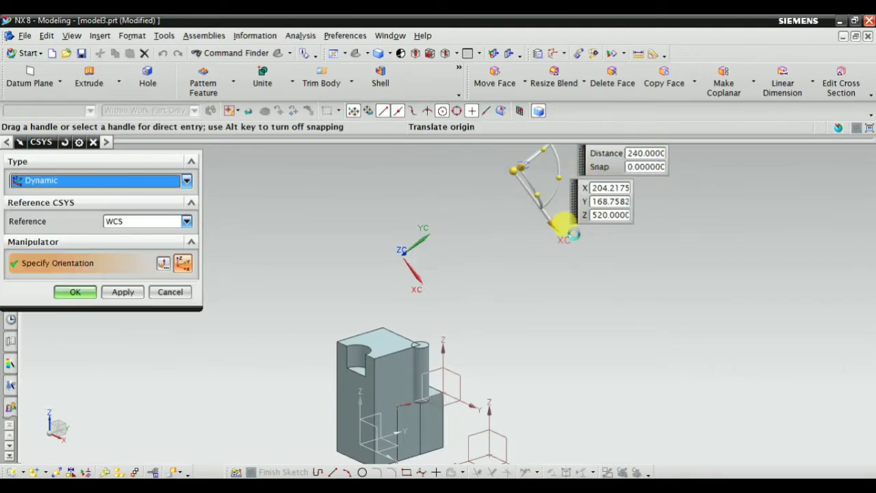
pyautogui.moveTo(558, 243); pyautogui.dragTo(639, 345)
pyautogui.click(548, 222)
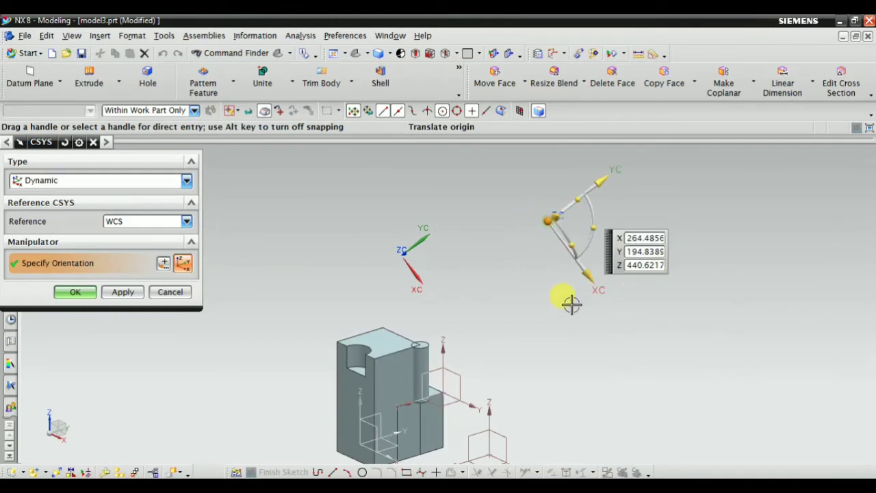
# Rotate the dynamic WCS manipulator freehand with its rotation handles and apply the new orientation
pyautogui.moveTo(592, 226); pyautogui.dragTo(608, 260)
pyautogui.moveTo(655, 297); pyautogui.dragTo(554, 274, button='middle')
pyautogui.scroll(2, 522, 238)
pyautogui.moveTo(507, 235)
pyautogui.mouseDown()
pyautogui.moveTo(497, 217)
pyautogui.moveTo(503, 242)
pyautogui.mouseUp()
pyautogui.moveTo(555, 230)
pyautogui.mouseDown()
pyautogui.moveTo(561, 211)
pyautogui.moveTo(555, 226)
pyautogui.mouseUp()
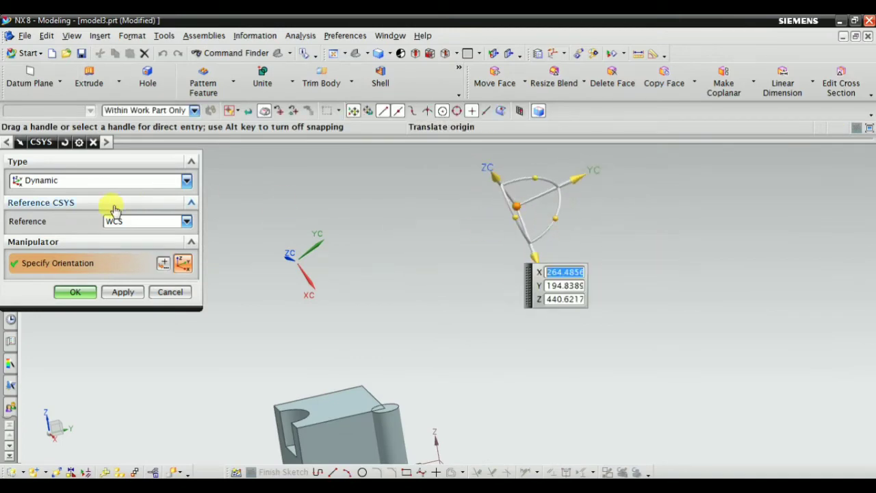
pyautogui.click(121, 293)
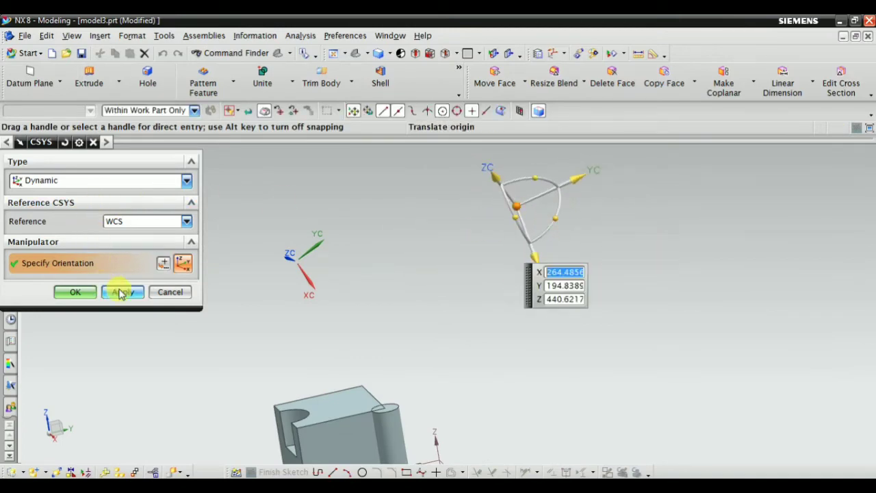
pyautogui.click(65, 183)
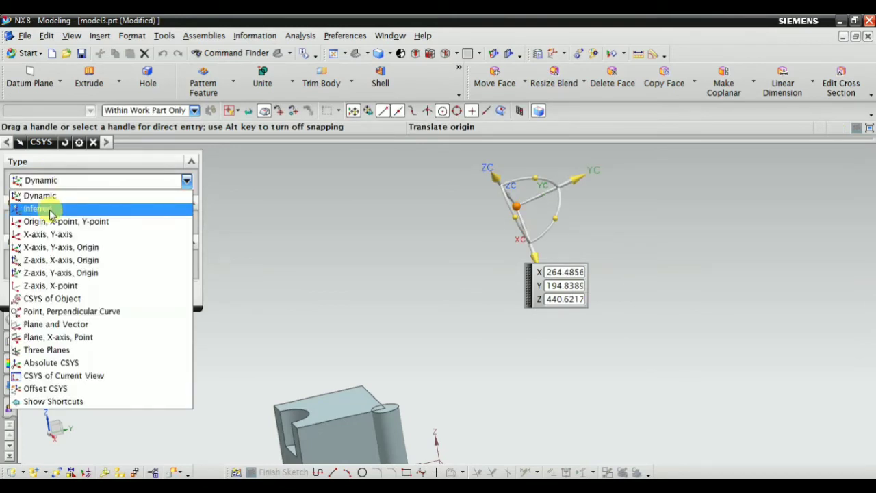
pyautogui.click(51, 209)
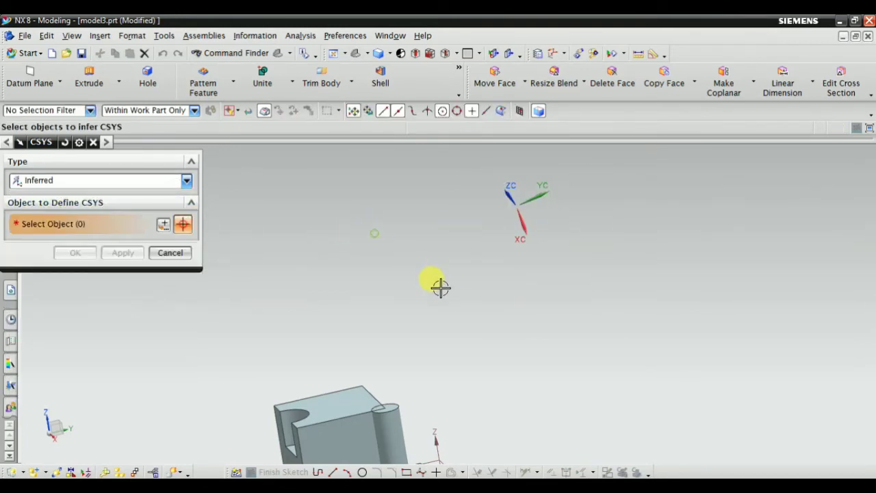
pyautogui.scroll(-3, 483, 251)
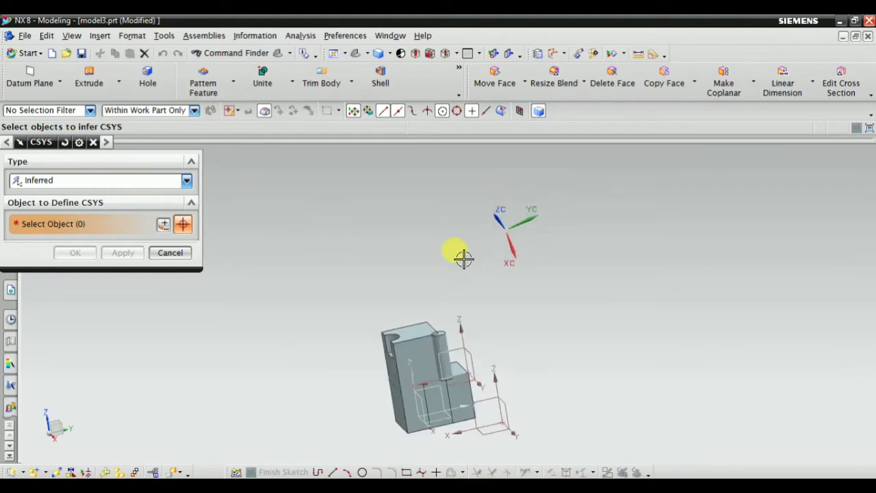
pyautogui.scroll(4, 467, 294)
pyautogui.moveTo(416, 271); pyautogui.dragTo(432, 278, button='middle')
pyautogui.scroll(-6, 481, 276)
pyautogui.scroll(3, 480, 275)
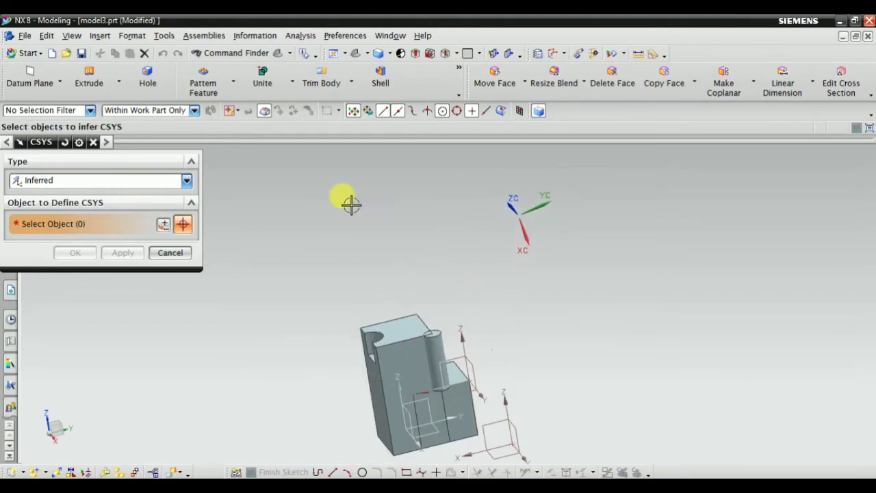
# Set the CSYS type to Origin, X-point, Y-point and pick the block's top-face corner beside the half-round cutout as the origin
pyautogui.click(92, 180)
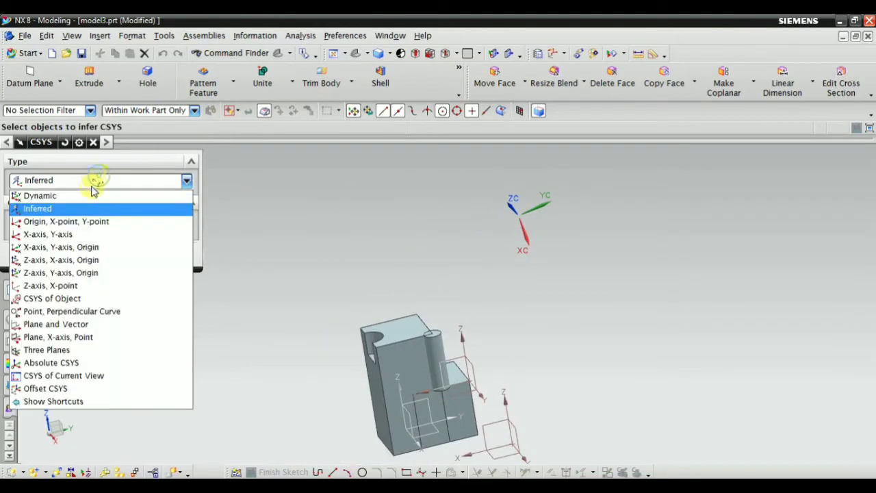
pyautogui.click(81, 221)
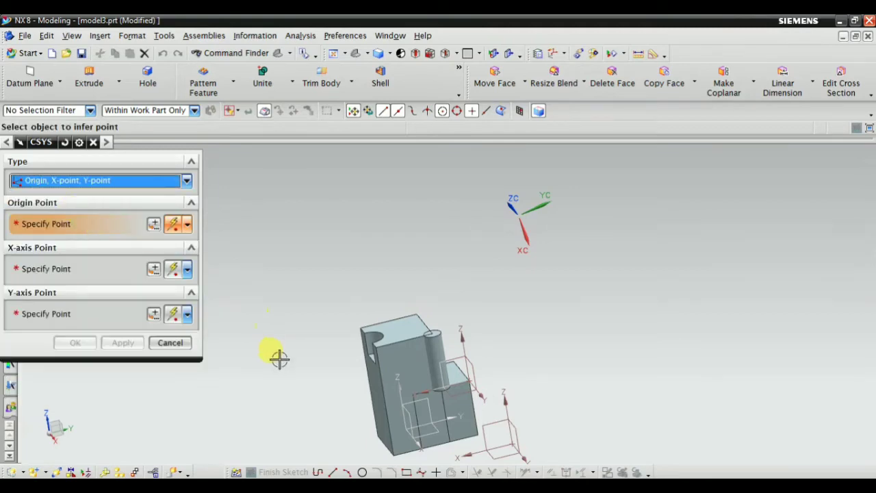
pyautogui.scroll(-2, 367, 303)
pyautogui.scroll(3, 356, 241)
pyautogui.moveTo(356, 241); pyautogui.dragTo(356, 286, button='middle')
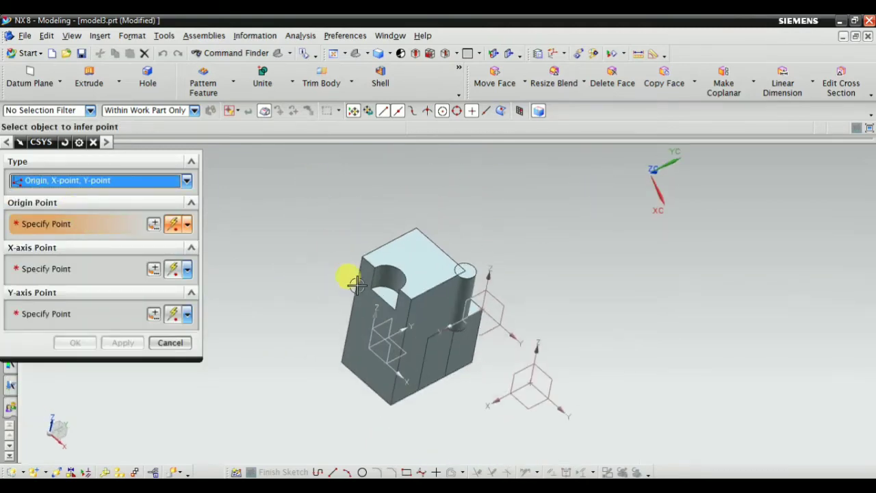
pyautogui.scroll(5, 357, 285)
pyautogui.scroll(1, 375, 257)
pyautogui.scroll(2, 375, 257)
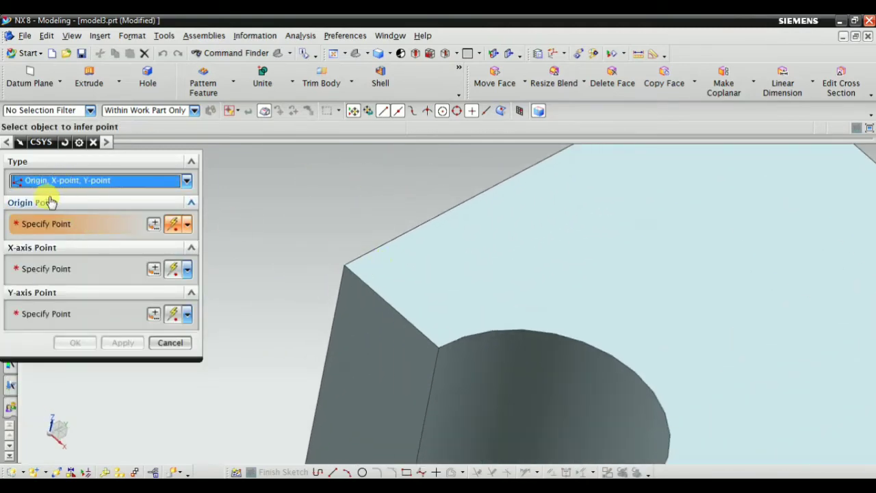
pyautogui.click(341, 265)
# Specify the block's rear top corner as the X-axis point and the cylinder's top centre as the Y-axis point, and apply the WCS orientation
pyautogui.scroll(-5, 344, 294)
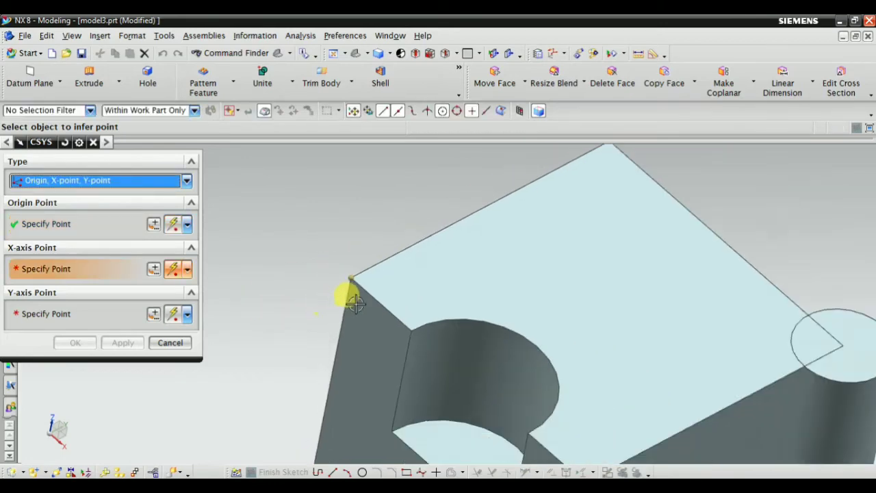
pyautogui.scroll(1, 446, 232)
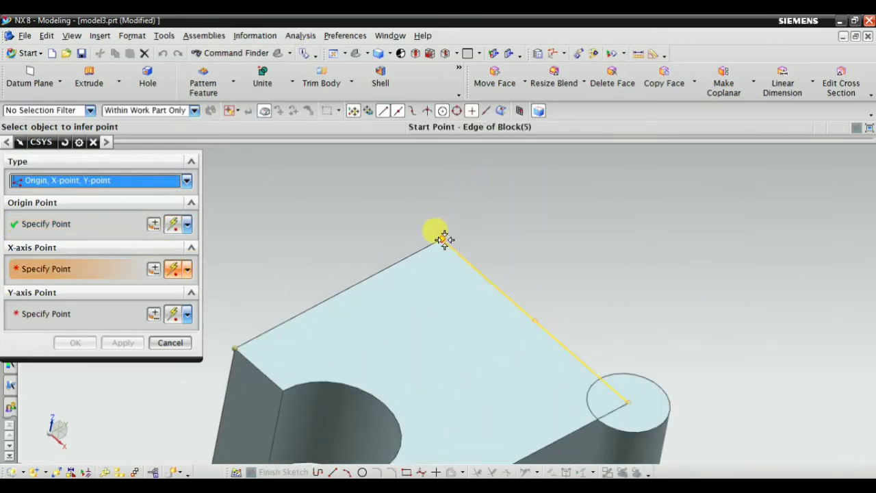
pyautogui.click(446, 236)
pyautogui.scroll(-4, 446, 231)
pyautogui.click(529, 293)
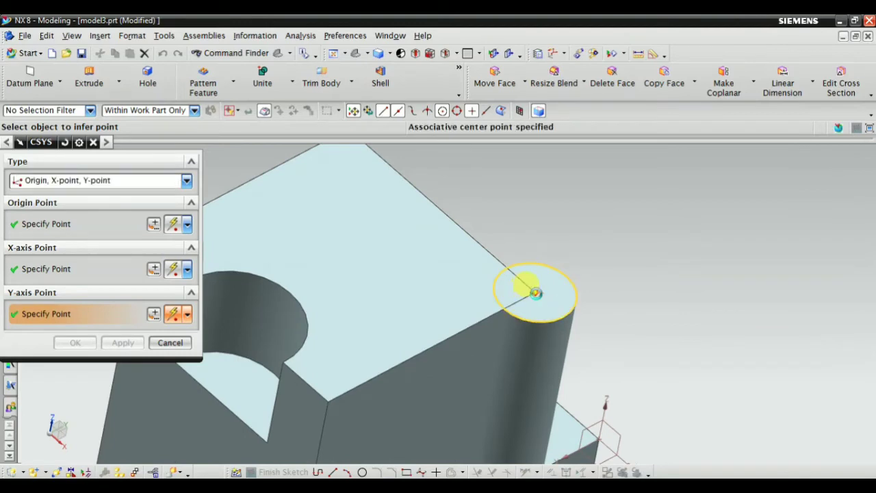
pyautogui.scroll(-3, 531, 301)
pyautogui.moveTo(335, 236); pyautogui.dragTo(397, 262, button='middle')
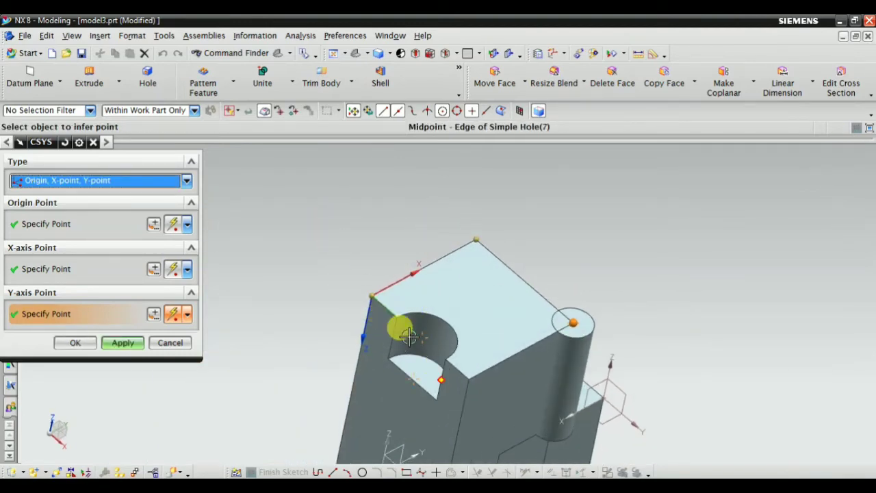
pyautogui.click(122, 343)
pyautogui.click(356, 53)
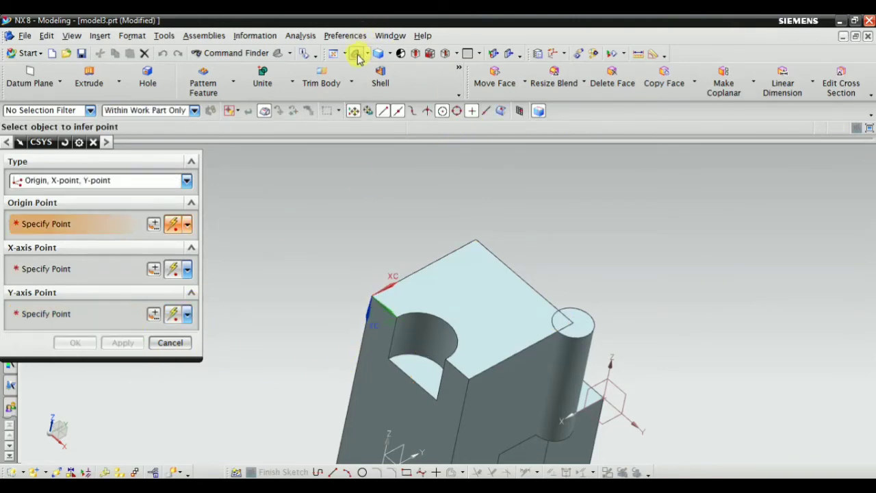
# Using Origin, X-point, Y-point, pick the block's bottom front corner as the origin and the cutout face's other bottom corner as the X-axis point
pyautogui.click(119, 183)
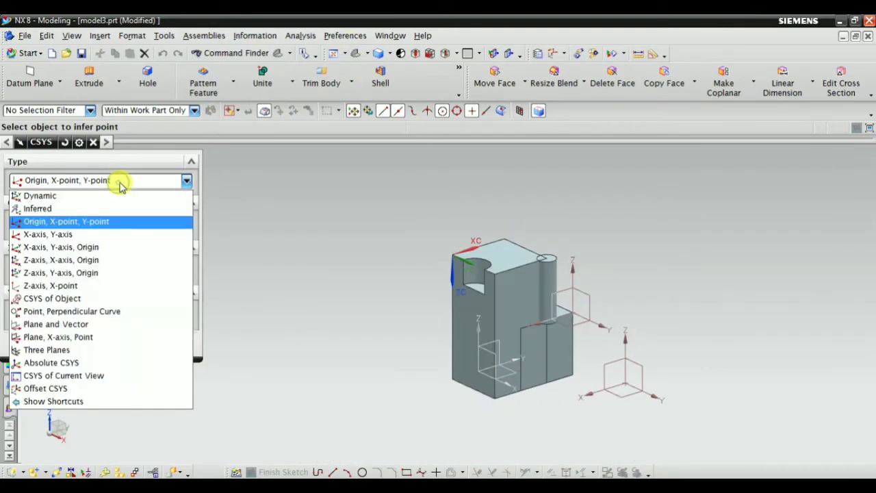
pyautogui.click(74, 223)
pyautogui.scroll(4, 492, 414)
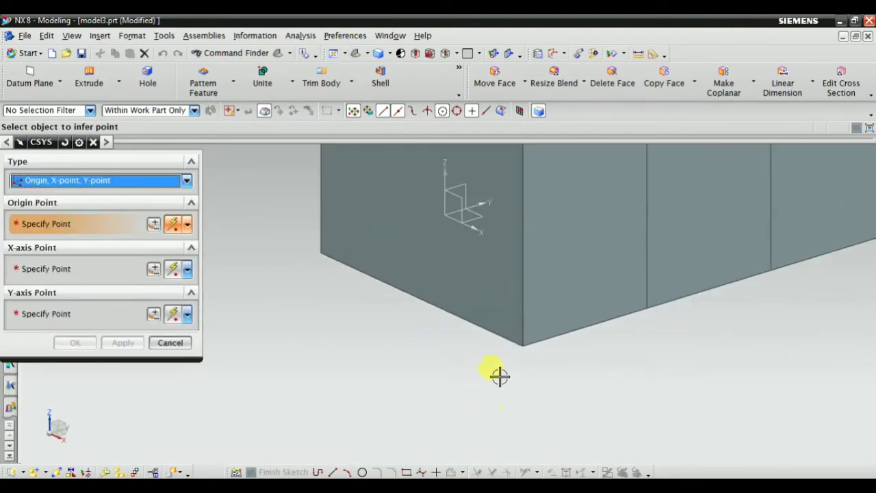
pyautogui.click(518, 348)
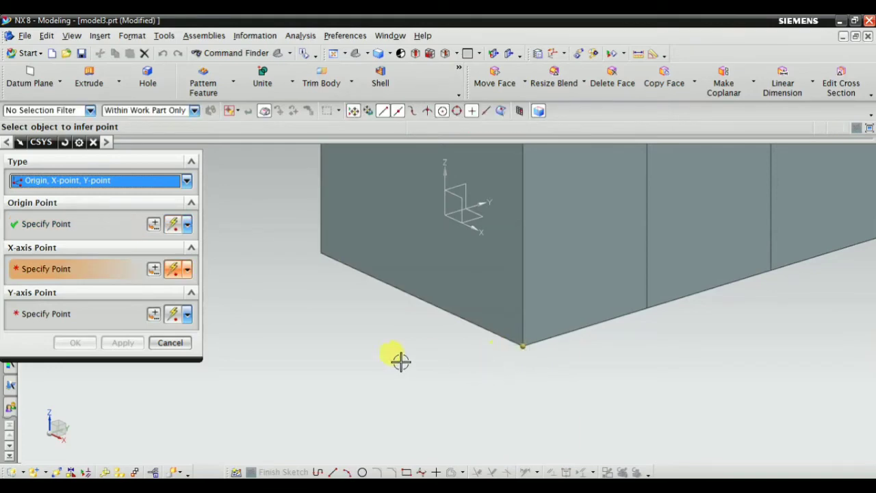
pyautogui.scroll(2, 348, 329)
pyautogui.click(364, 293)
# Specify the cutout face's far top corner, at the current WCS origin, as the Y-axis point and apply the WCS orientation
pyautogui.scroll(-5, 365, 369)
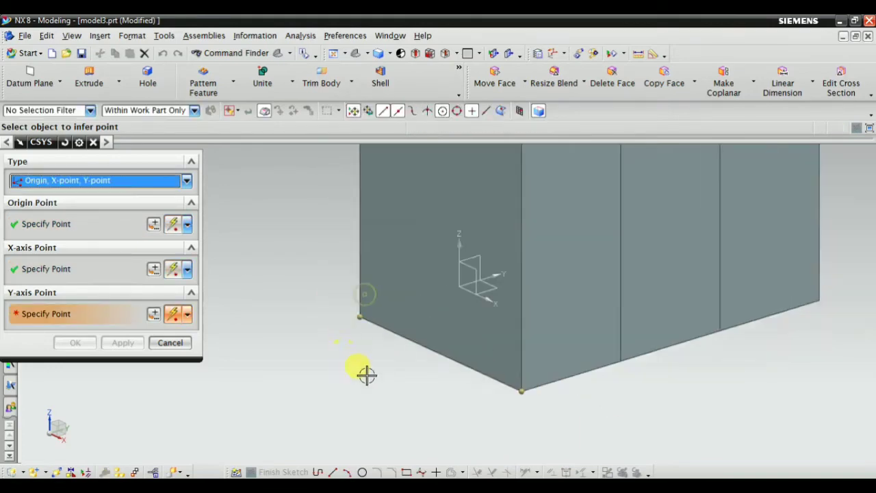
pyautogui.scroll(3, 387, 156)
pyautogui.scroll(2, 388, 156)
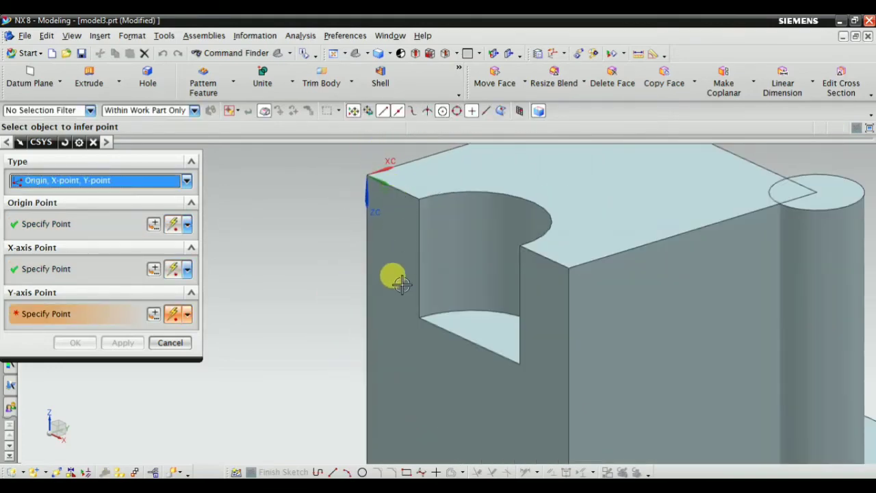
pyautogui.scroll(3, 358, 176)
pyautogui.click(419, 178)
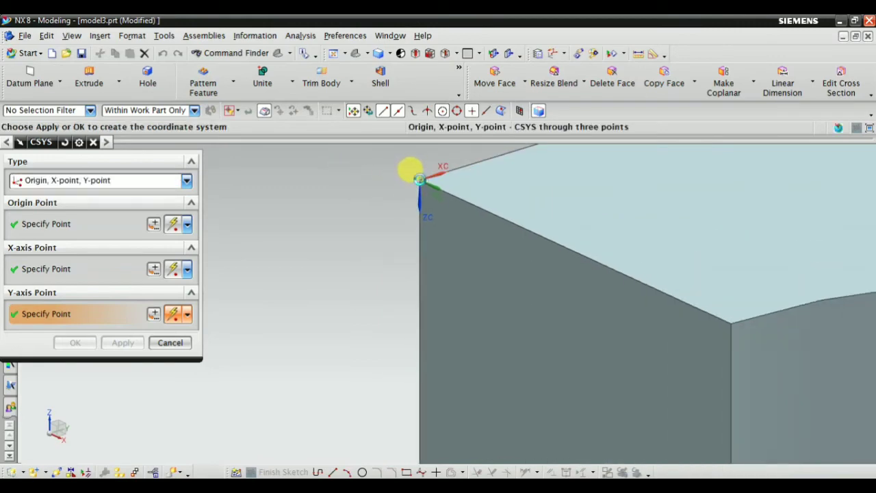
pyautogui.scroll(-4, 357, 199)
pyautogui.scroll(3, 363, 301)
pyautogui.scroll(1, 365, 315)
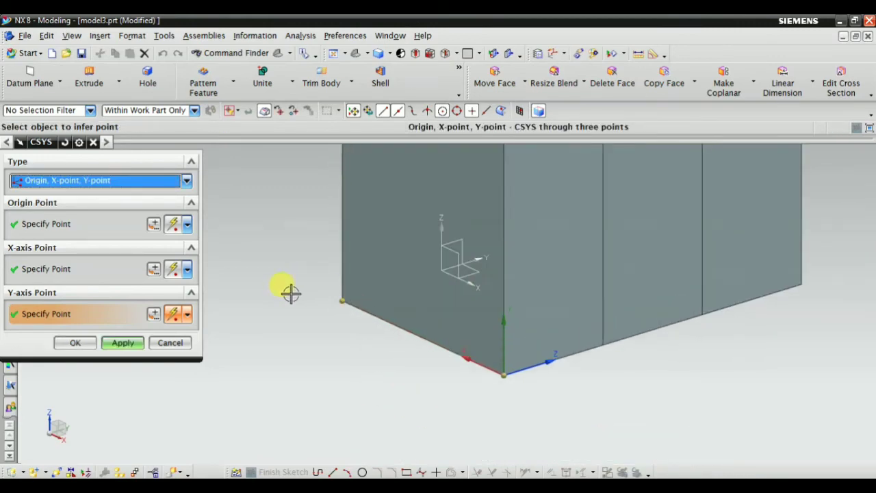
pyautogui.scroll(1, 289, 294)
pyautogui.scroll(-5, 512, 353)
pyautogui.scroll(3, 525, 382)
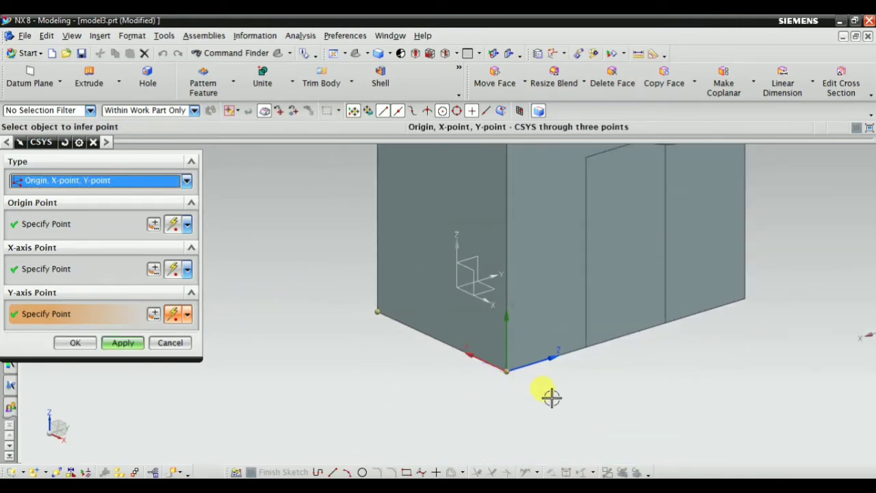
pyautogui.click(123, 342)
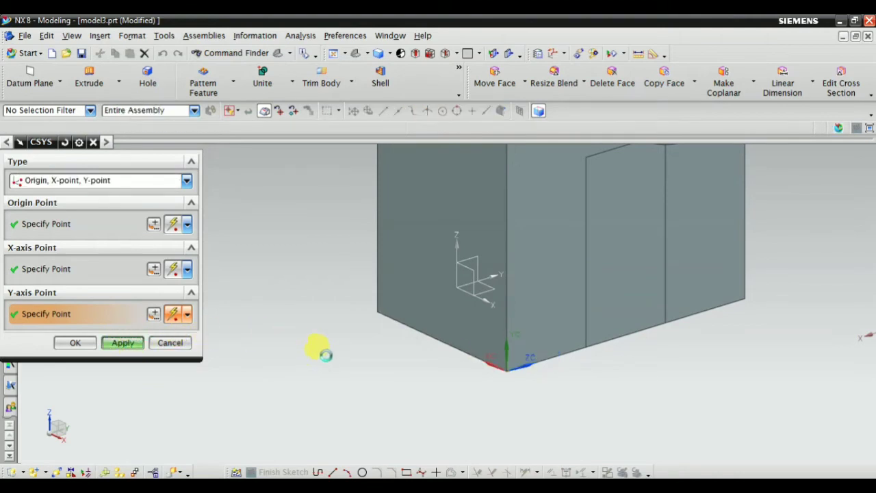
# Set the CSYS type to X-axis, Y-axis and pick the block's top edge running from the front corner to the cylinder as the X-axis
pyautogui.click(66, 180)
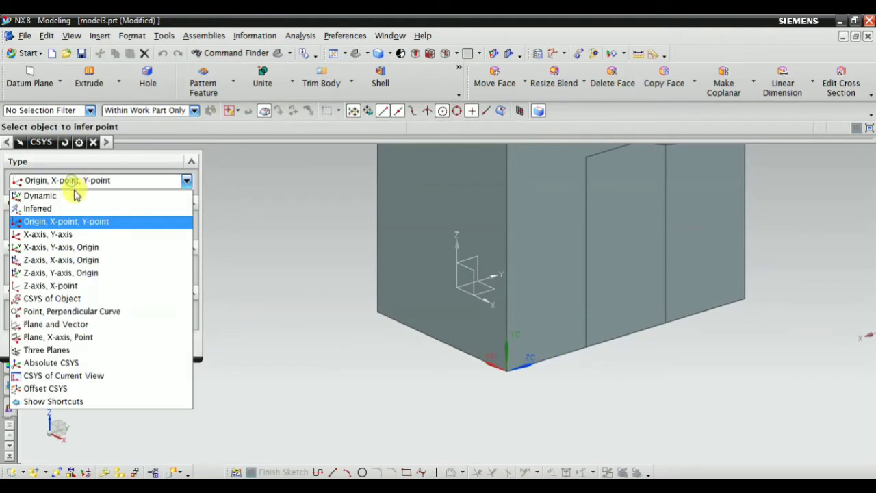
pyautogui.click(67, 237)
pyautogui.scroll(-5, 265, 339)
pyautogui.scroll(4, 319, 209)
pyautogui.scroll(2, 458, 228)
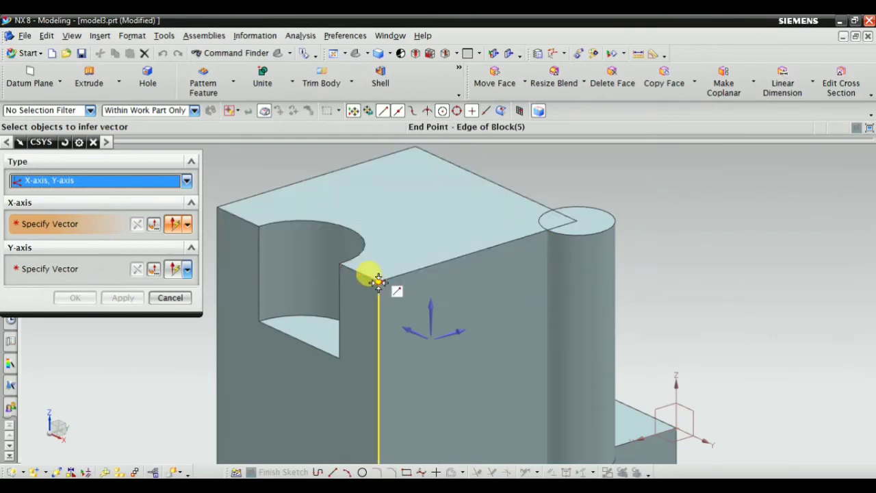
pyautogui.click(411, 270)
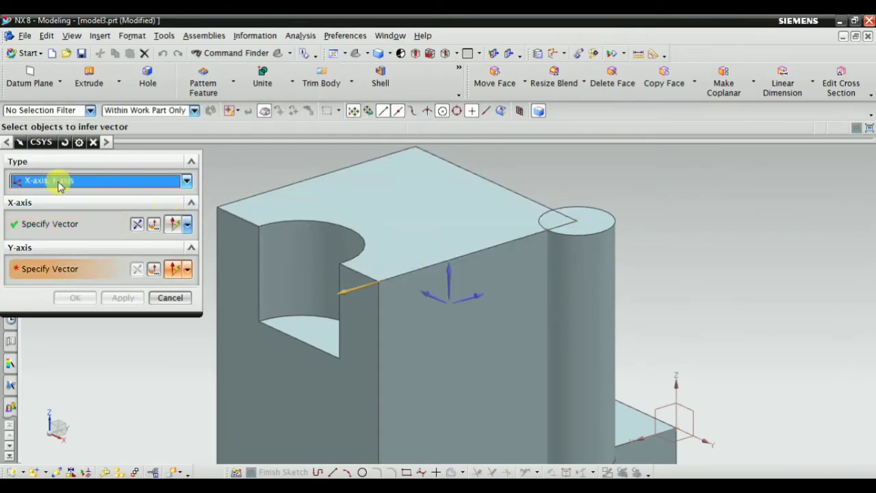
# Try to define the Y-axis with the opposite parallel top edge and with the vertical edge of the half-round cutout
pyautogui.scroll(2, 205, 218)
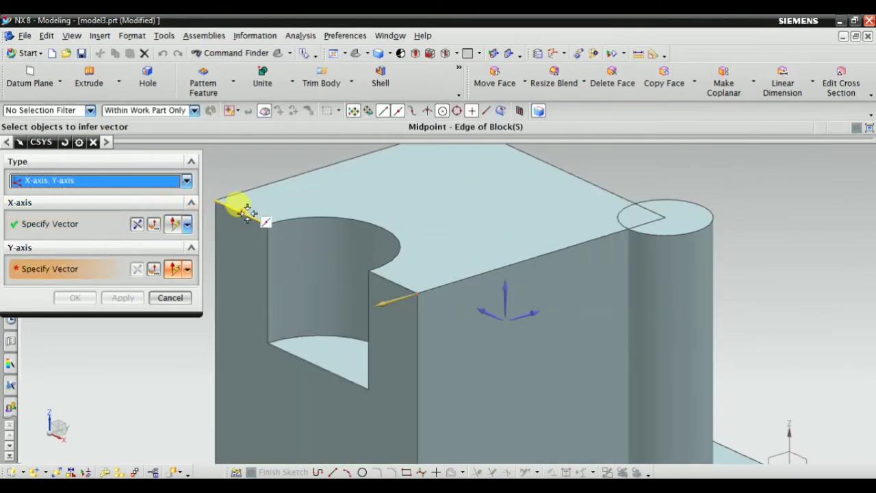
pyautogui.scroll(3, 247, 210)
pyautogui.click(241, 211)
pyautogui.scroll(-5, 340, 258)
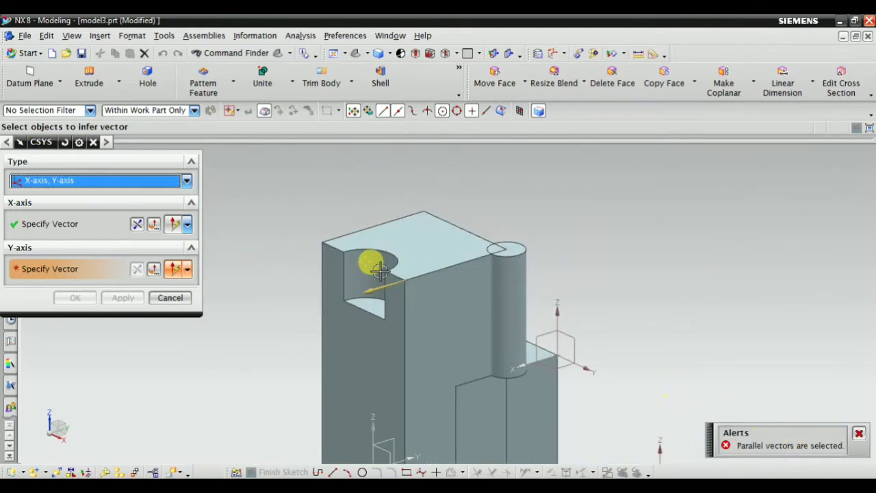
pyautogui.scroll(3, 333, 214)
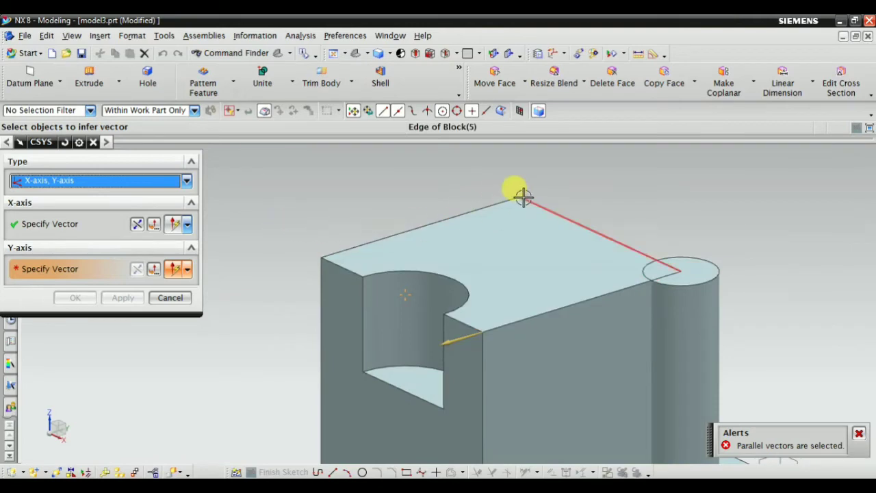
pyautogui.scroll(1, 310, 297)
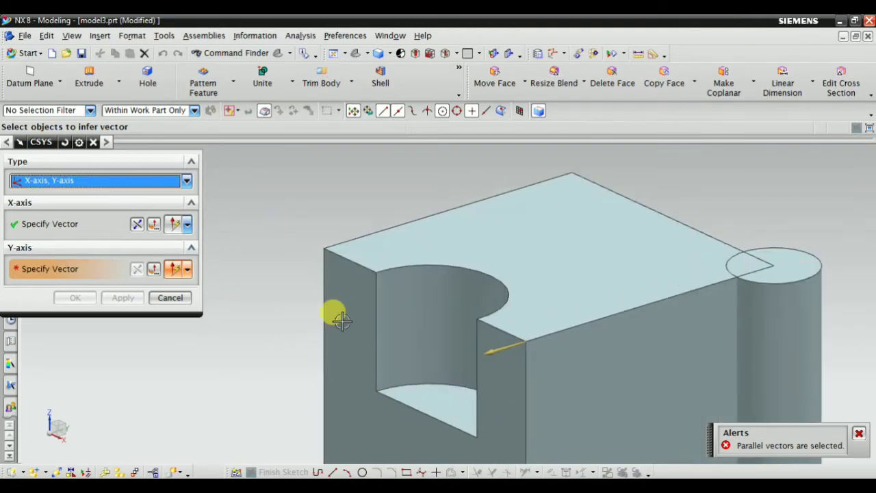
pyautogui.click(371, 291)
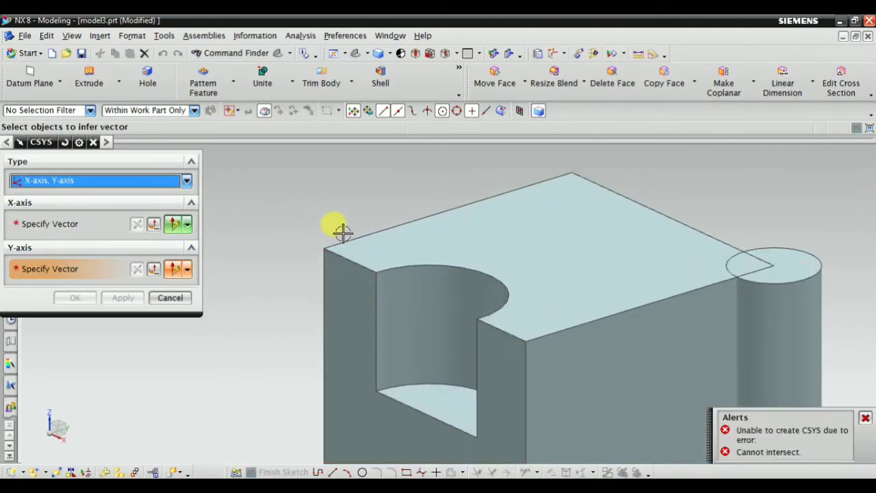
# Specify the block's front vertical edge, pointing upward, as the Y-axis vector
pyautogui.scroll(-6, 373, 206)
pyautogui.scroll(2, 451, 330)
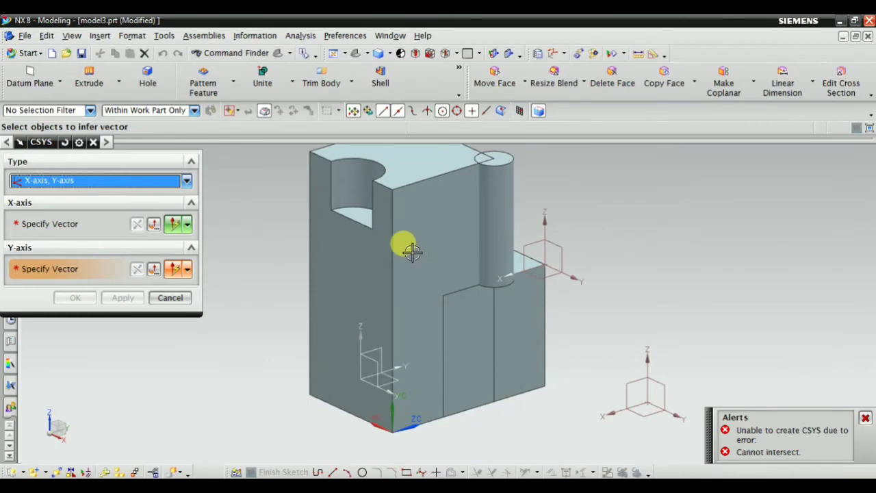
pyautogui.click(391, 220)
pyautogui.scroll(-4, 341, 305)
pyautogui.scroll(4, 351, 229)
pyautogui.scroll(1, 352, 334)
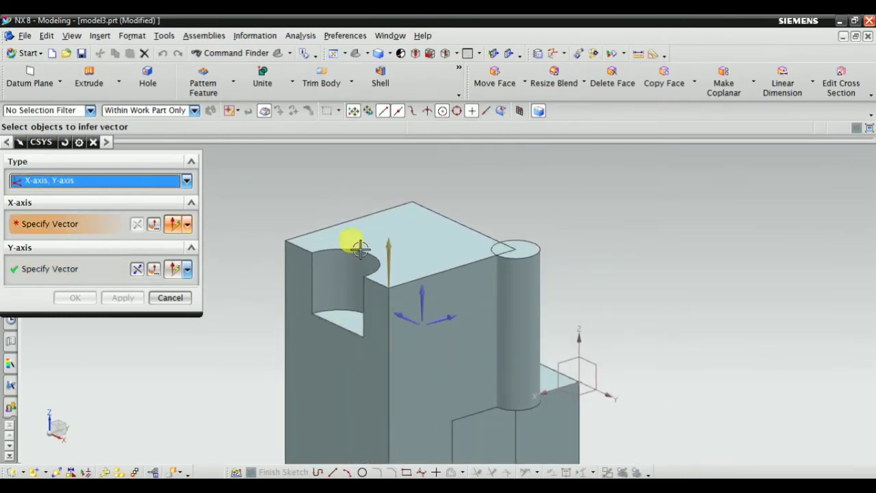
pyautogui.scroll(-4, 362, 250)
pyautogui.scroll(2, 354, 248)
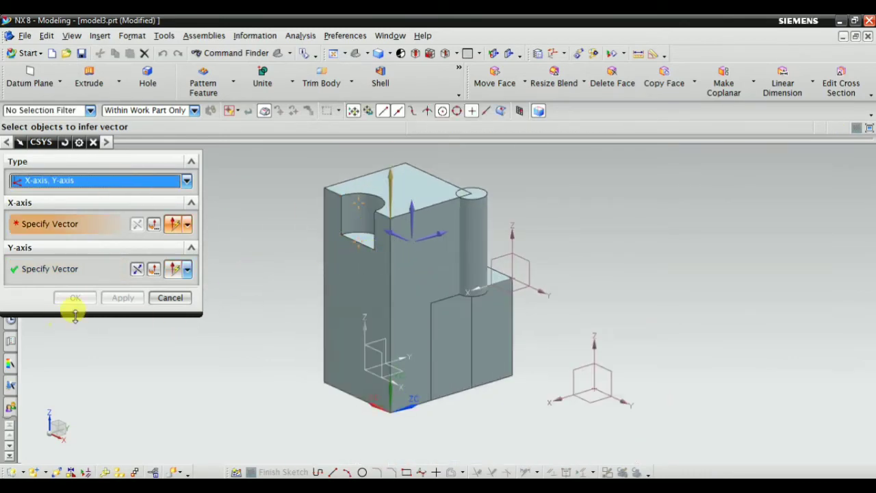
pyautogui.click(55, 269)
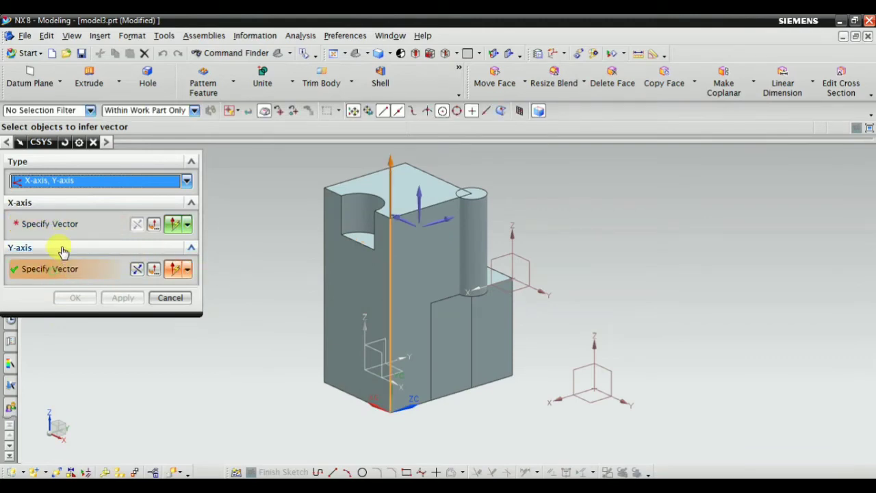
# Specify the top edge running from the front corner toward the cylinder as the X-axis vector and apply the WCS orientation
pyautogui.click(60, 224)
pyautogui.scroll(4, 453, 189)
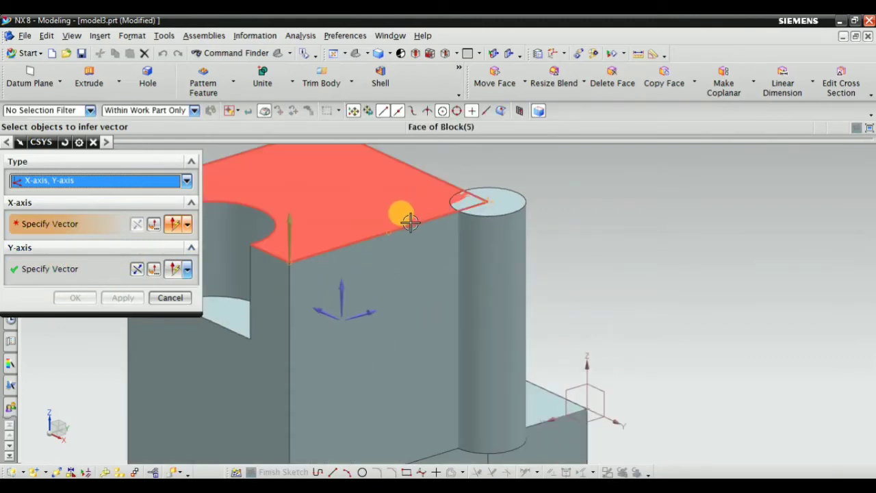
pyautogui.click(407, 222)
pyautogui.scroll(-5, 410, 226)
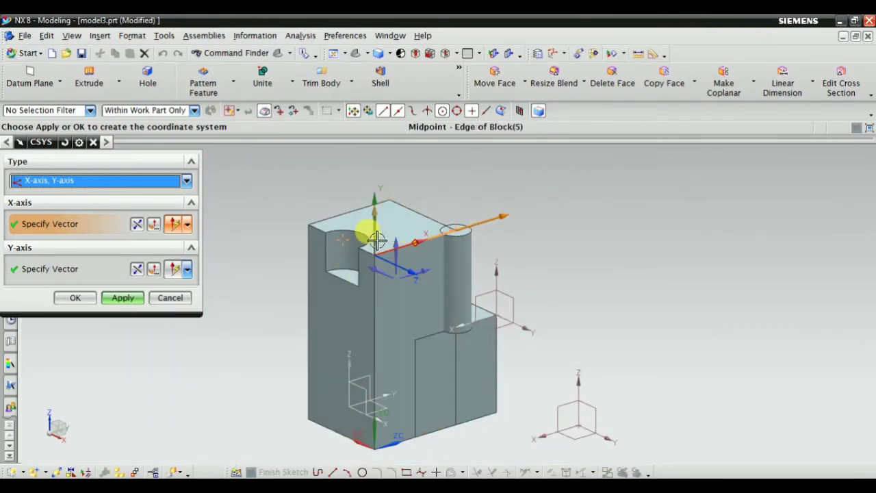
pyautogui.scroll(5, 388, 251)
pyautogui.scroll(-6, 518, 215)
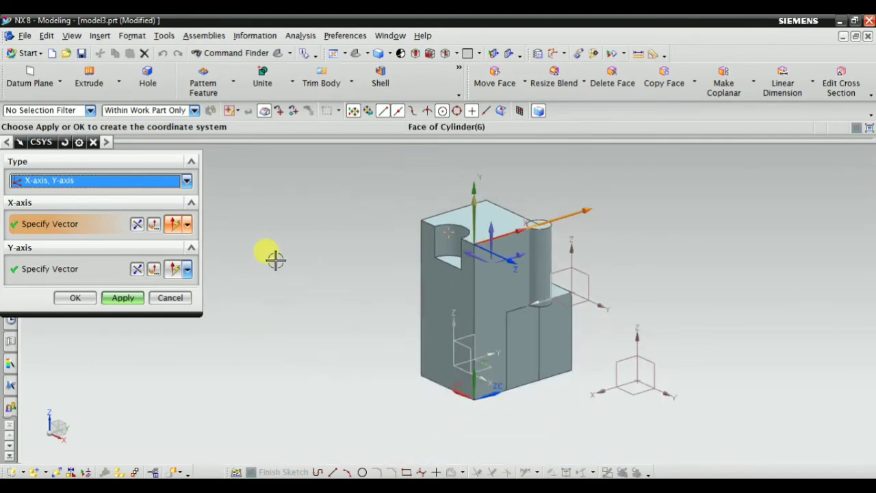
pyautogui.click(123, 297)
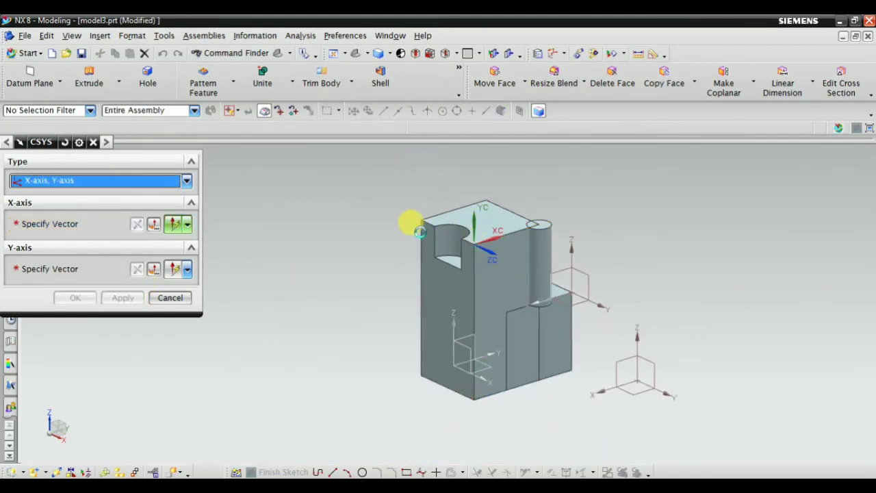
# Set the CSYS type to X-axis, Y-axis, Origin and pick the midpoint of the block's rear top edge beside the cylinder as the origin
pyautogui.click(69, 182)
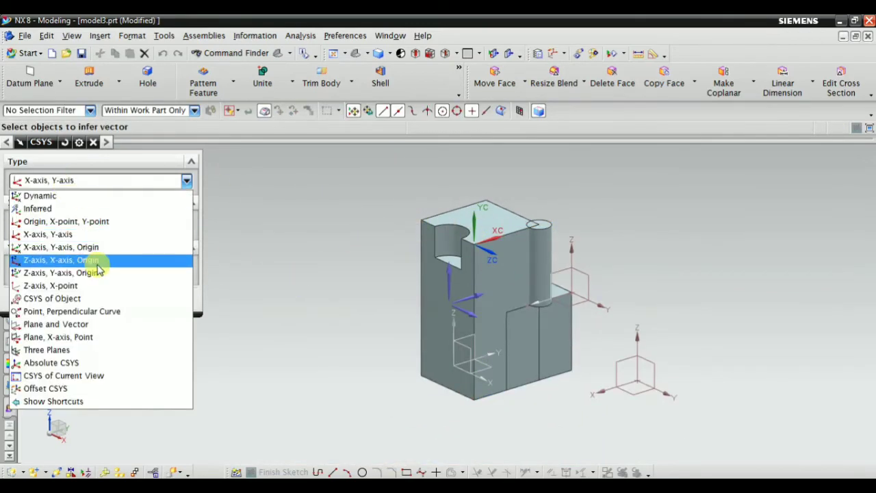
pyautogui.click(109, 247)
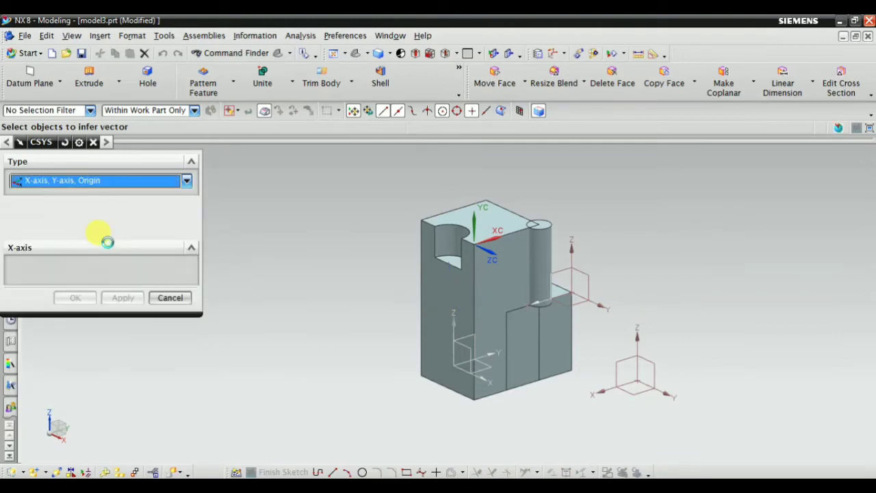
pyautogui.scroll(3, 448, 165)
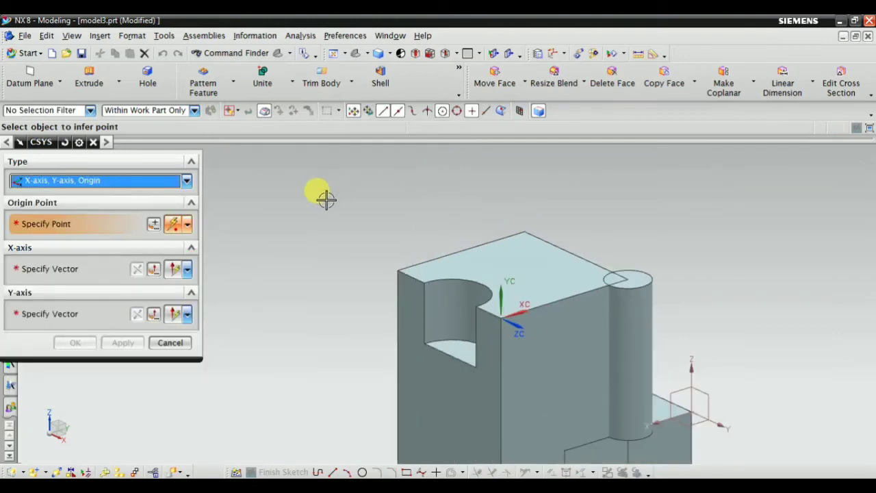
pyautogui.click(576, 252)
# Specify the long top edge opposite the cylinder as the X-axis vector and the vertical edge at its cutout-side corner as the Y-axis vector
pyautogui.scroll(2, 446, 240)
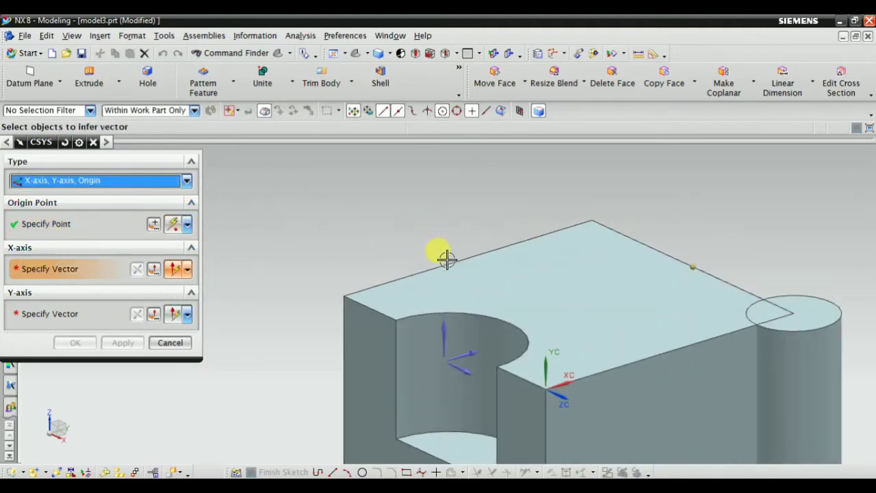
pyautogui.click(445, 259)
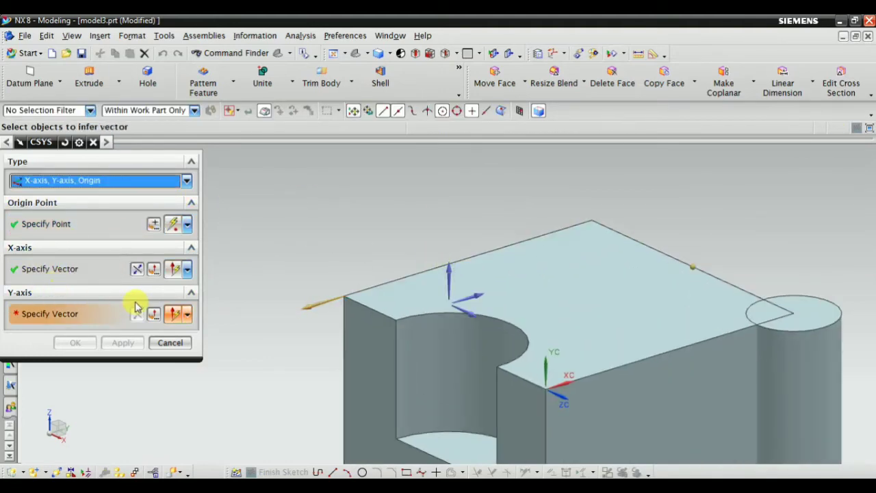
pyautogui.scroll(3, 366, 318)
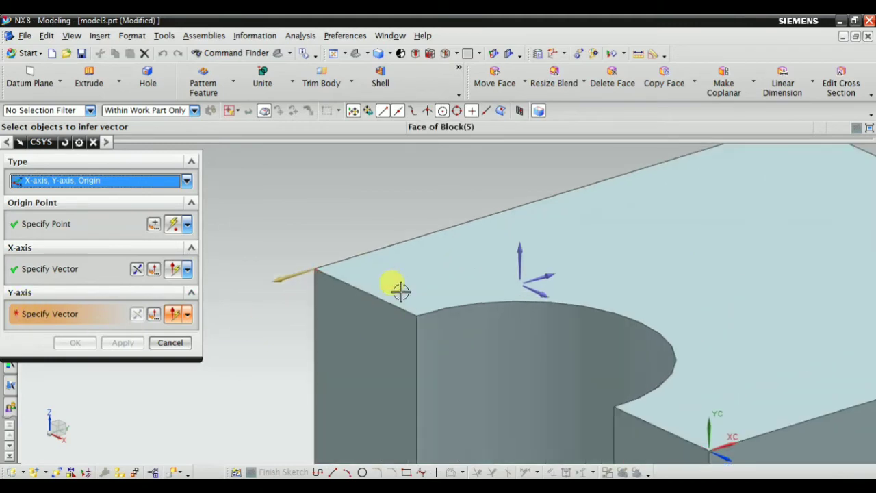
pyautogui.scroll(-4, 411, 326)
pyautogui.scroll(2, 414, 327)
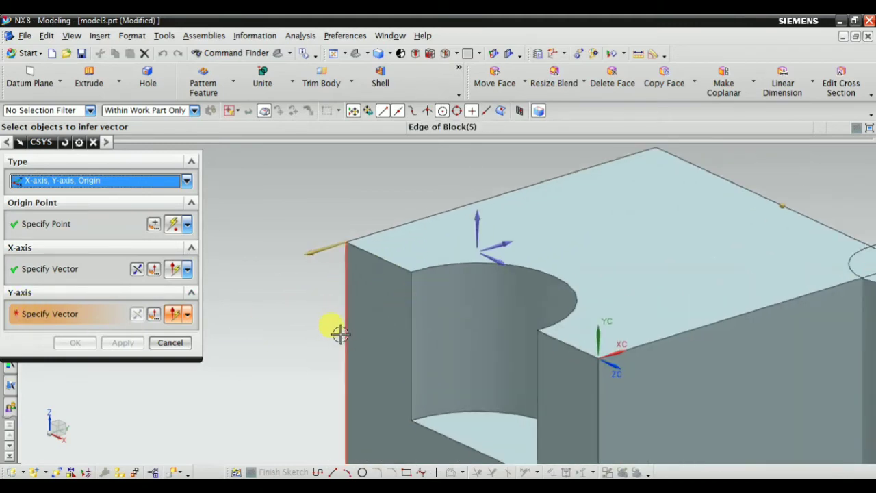
pyautogui.click(340, 331)
pyautogui.scroll(-2, 420, 248)
pyautogui.scroll(-2, 420, 248)
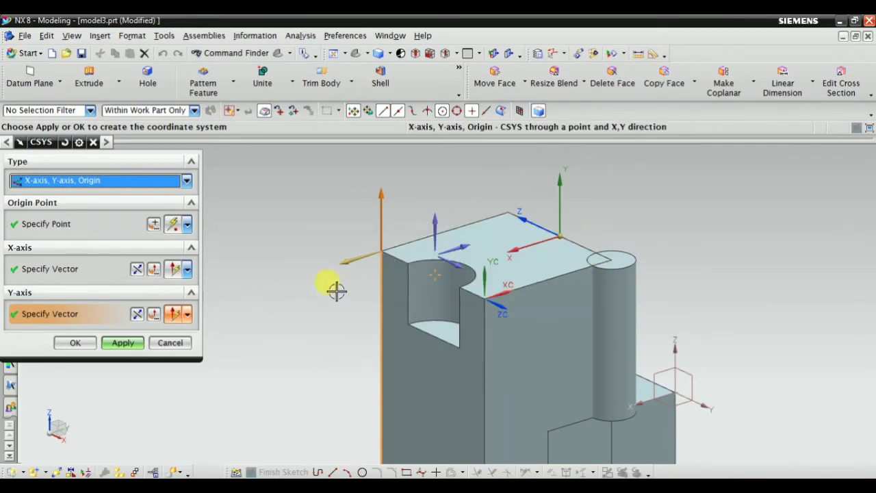
pyautogui.scroll(2, 507, 240)
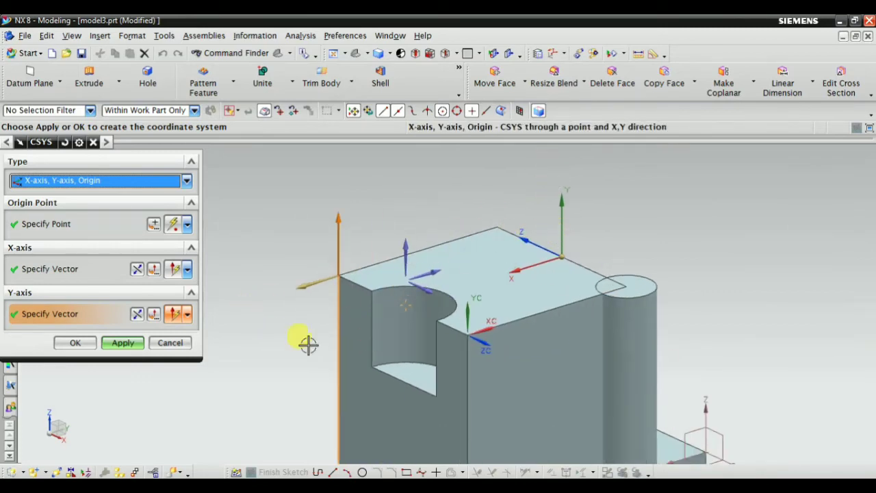
pyautogui.scroll(-3, 329, 325)
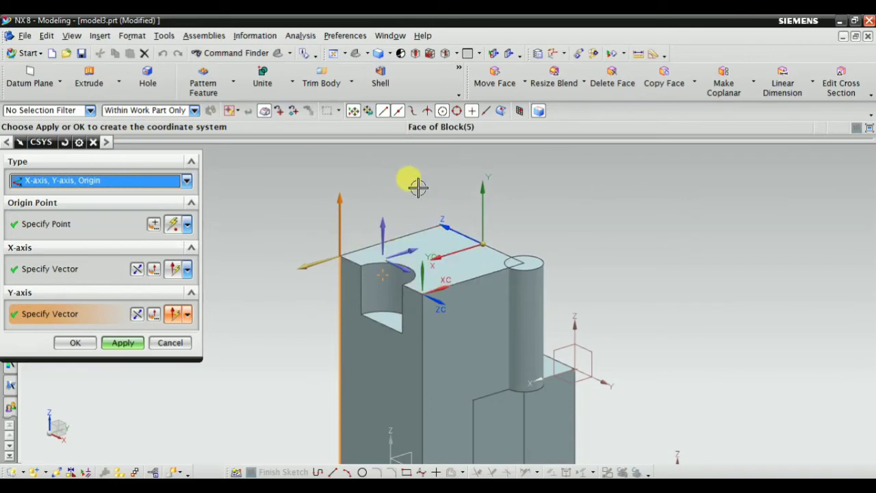
# Return to the origin point selection and apply the X-axis, Y-axis, Origin orientation to the WCS
pyautogui.click(66, 226)
pyautogui.scroll(3, 479, 191)
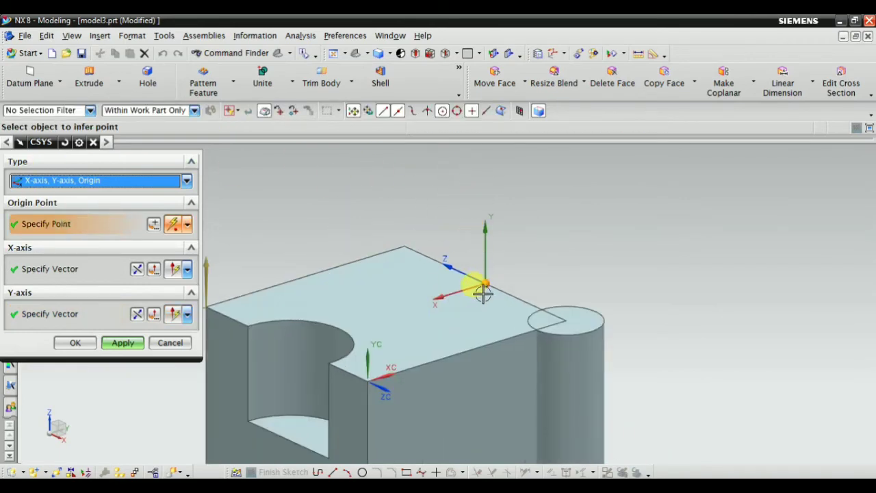
pyautogui.click(112, 342)
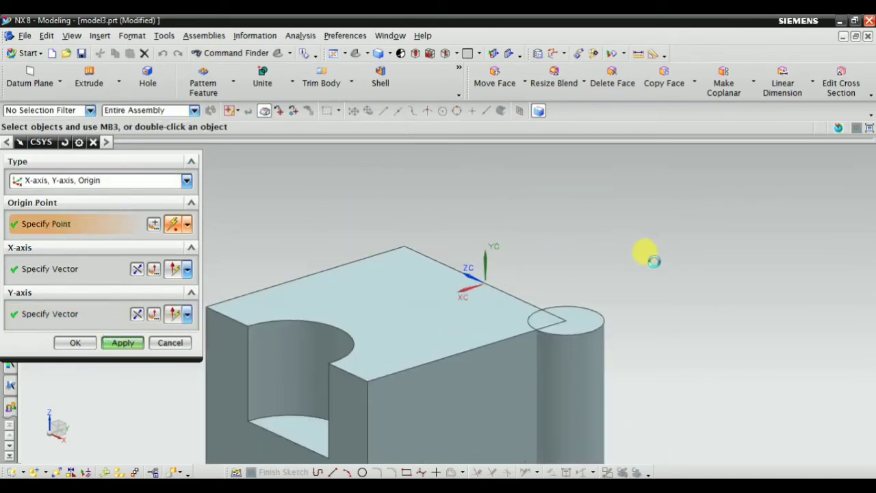
# Set the CSYS type to Z-axis, X-axis, Origin and pick the midpoint of the front top edge leading to the cylinder as the origin
pyautogui.click(95, 180)
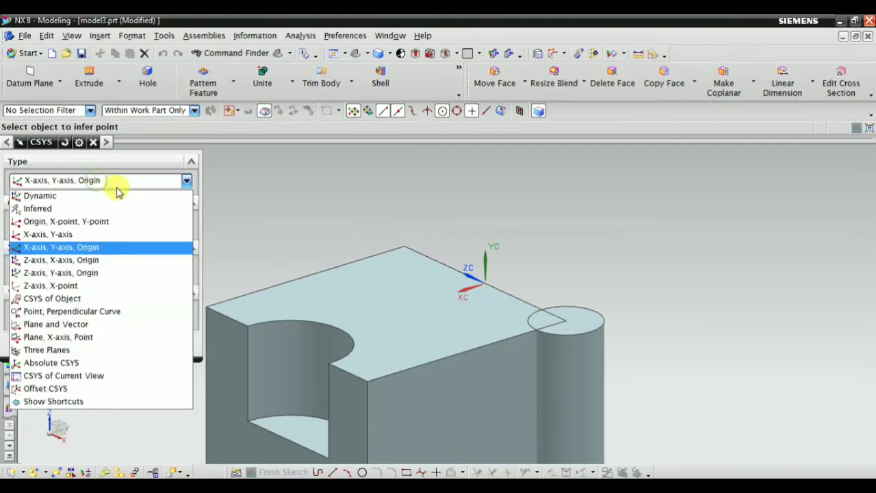
pyautogui.click(76, 260)
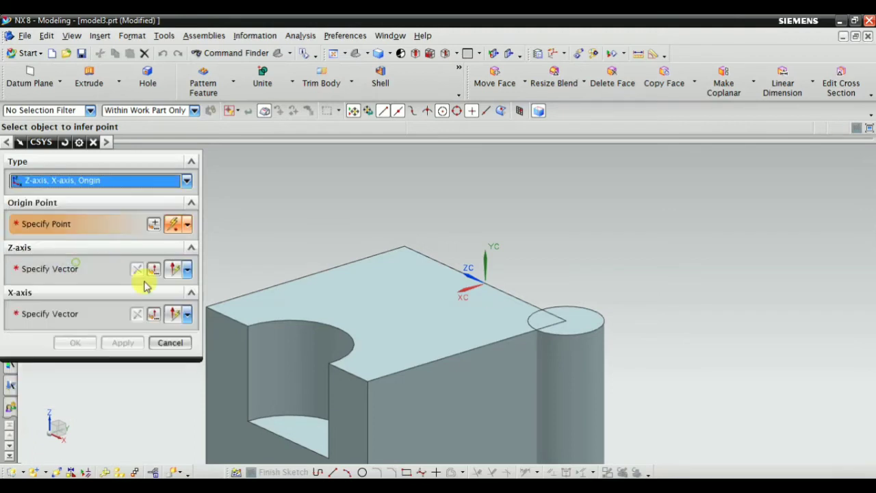
pyautogui.click(464, 350)
pyautogui.moveTo(285, 219); pyautogui.dragTo(445, 377, button='middle')
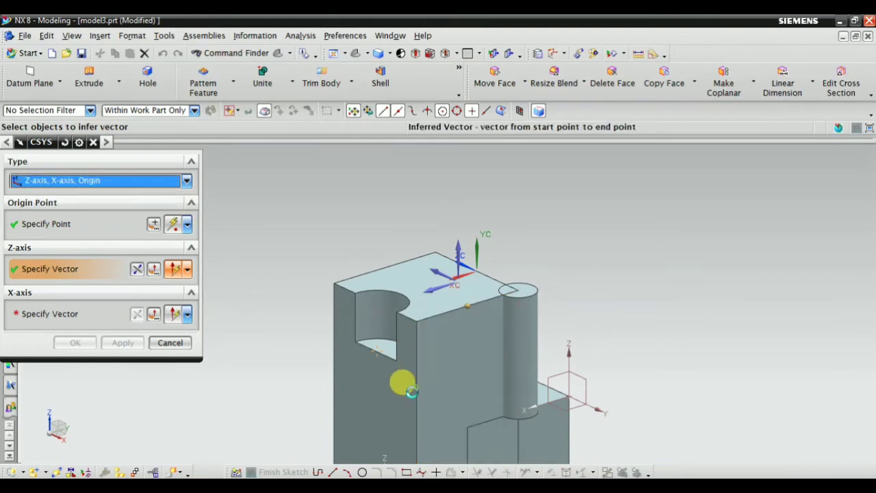
# Specify the front vertical edge as the Z-axis vector and the long top edge opposite the cylinder as the X-axis vector, and apply
pyautogui.click(413, 388)
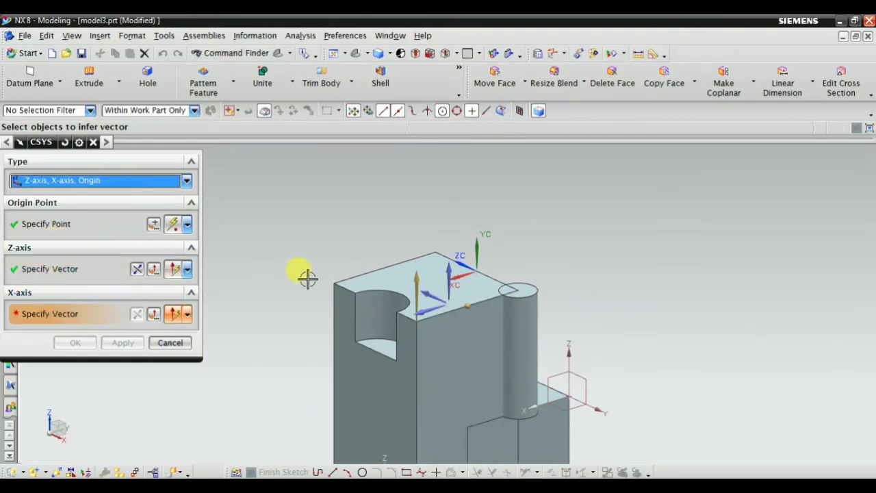
pyautogui.scroll(3, 307, 277)
pyautogui.click(371, 251)
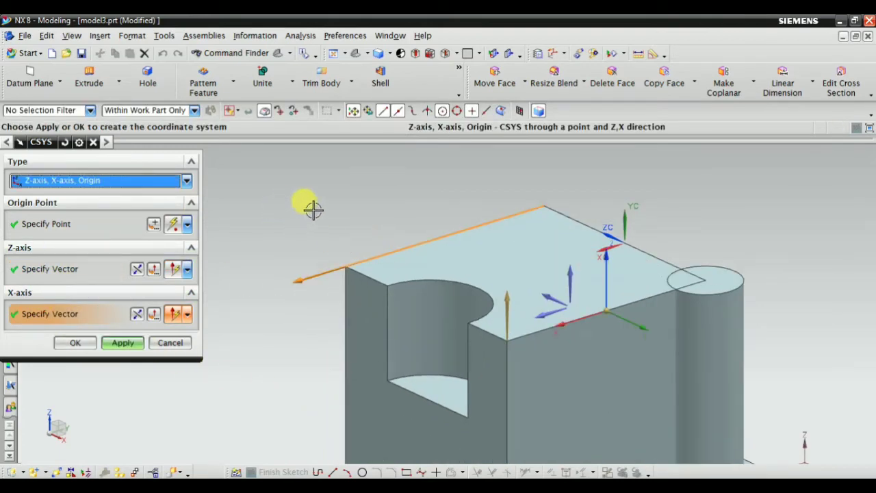
pyautogui.scroll(-3, 314, 209)
pyautogui.scroll(3, 442, 253)
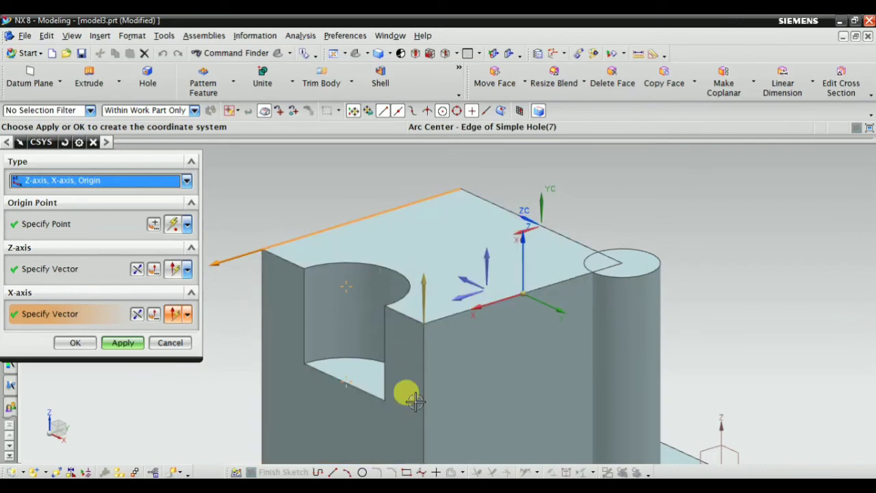
pyautogui.click(122, 342)
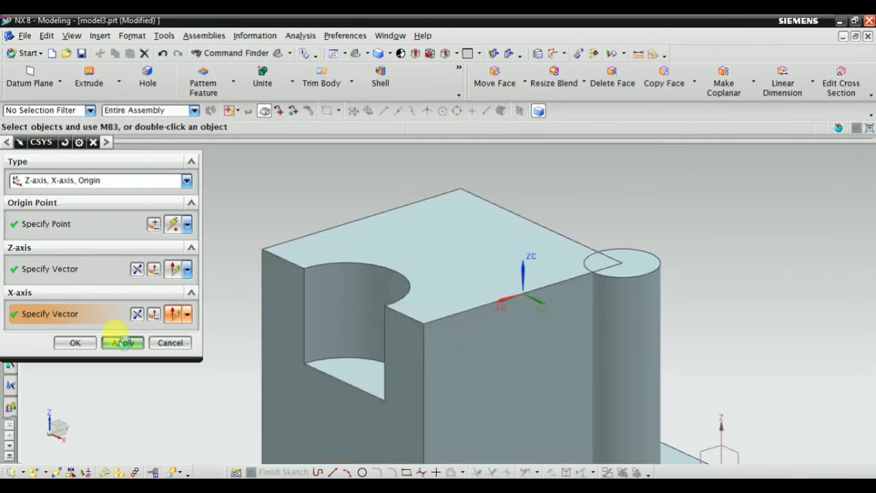
# Set the CSYS type to Z-axis, Y-axis, Origin and pick the midpoint of the cutout's straight bottom edge as the origin
pyautogui.click(93, 181)
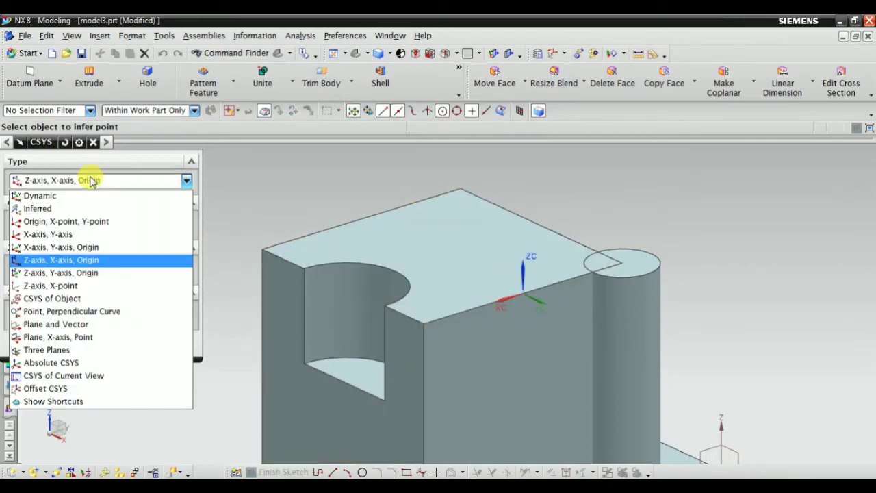
pyautogui.click(74, 277)
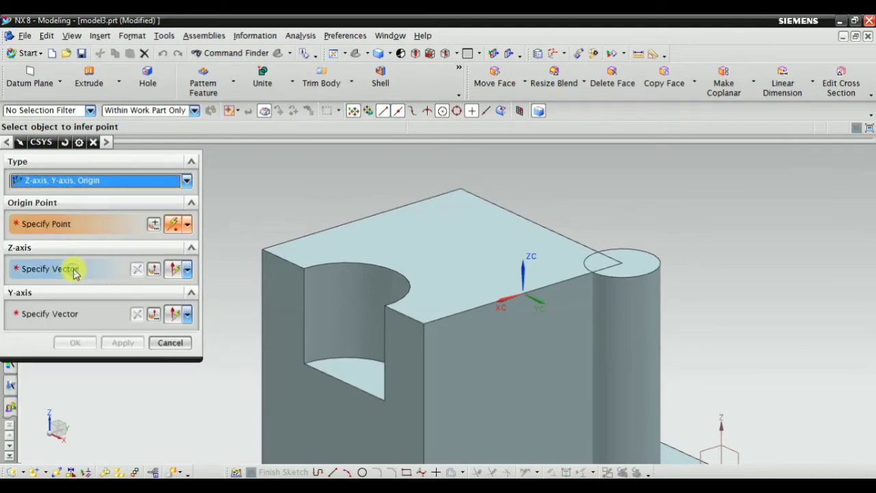
pyautogui.click(307, 390)
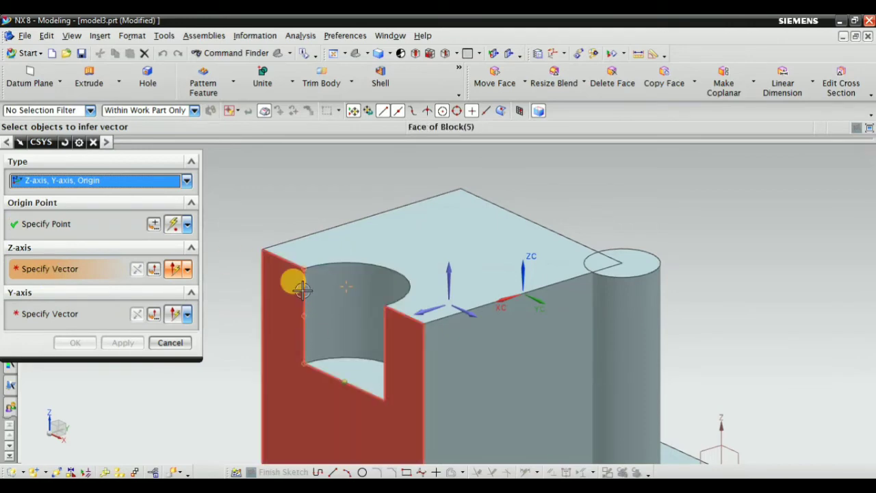
# Specify the short top edge beside the cutout as the Z-axis vector and the front vertical edge as the Y-axis vector, and apply
pyautogui.scroll(-3, 390, 240)
pyautogui.scroll(6, 342, 236)
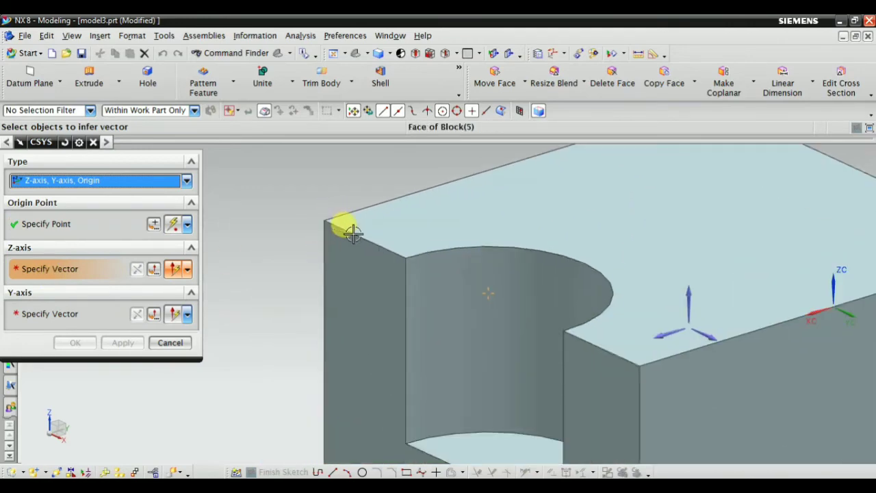
pyautogui.click(378, 245)
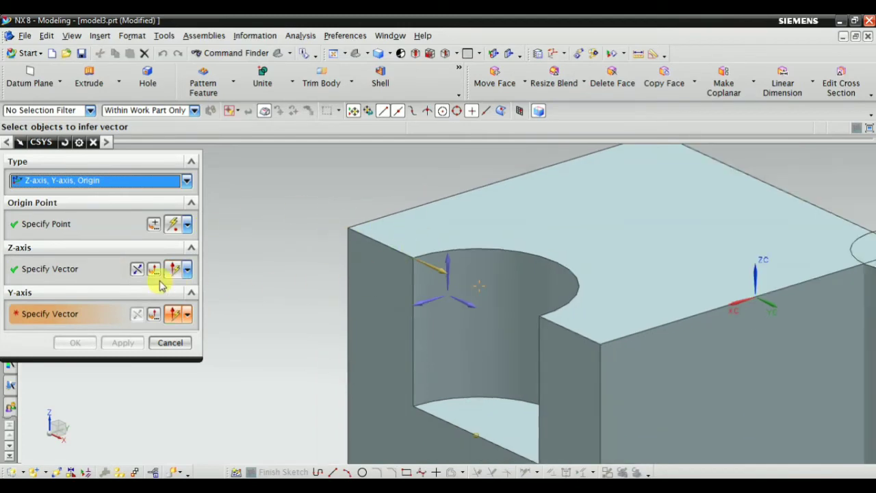
pyautogui.scroll(-3, 445, 370)
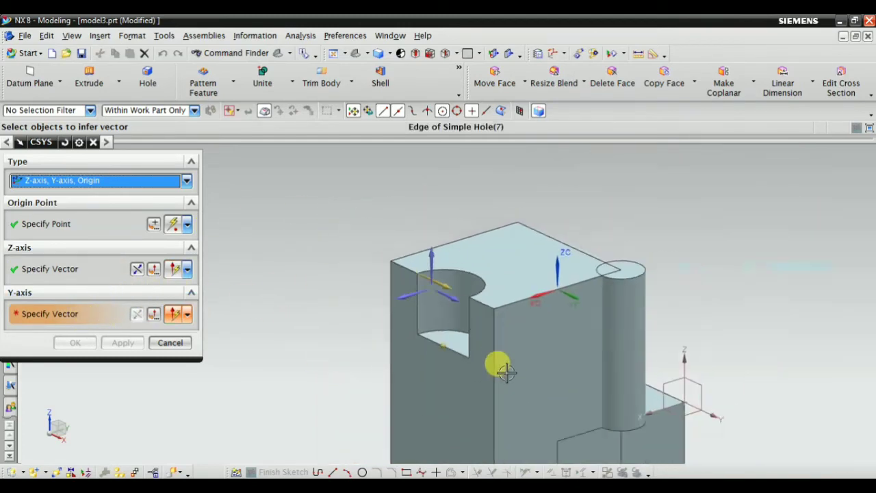
pyautogui.scroll(4, 430, 333)
pyautogui.click(477, 334)
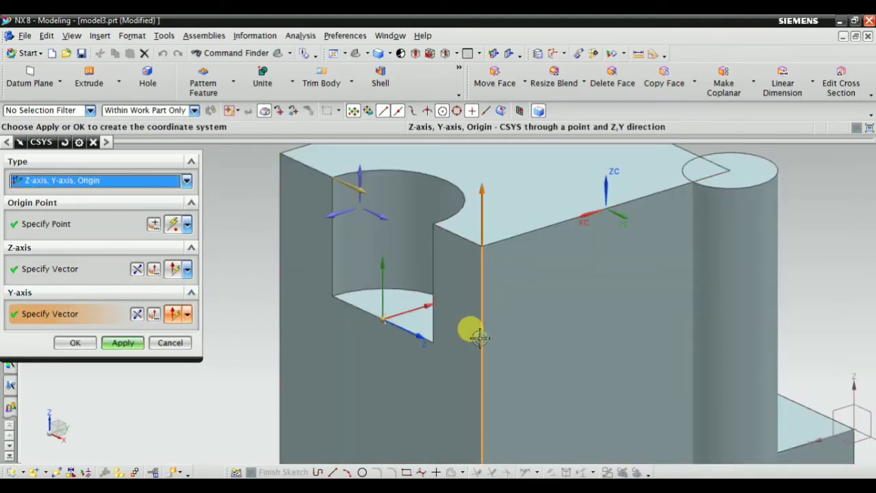
pyautogui.scroll(-3, 438, 321)
pyautogui.scroll(2, 379, 293)
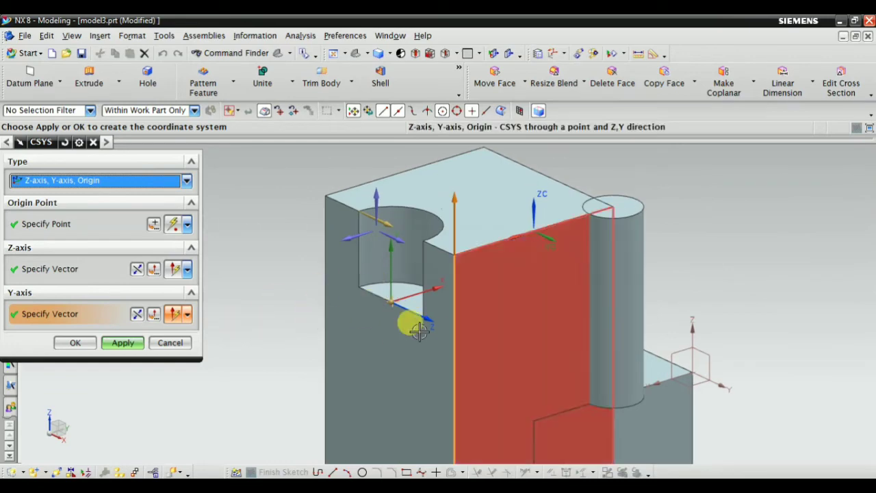
pyautogui.click(115, 341)
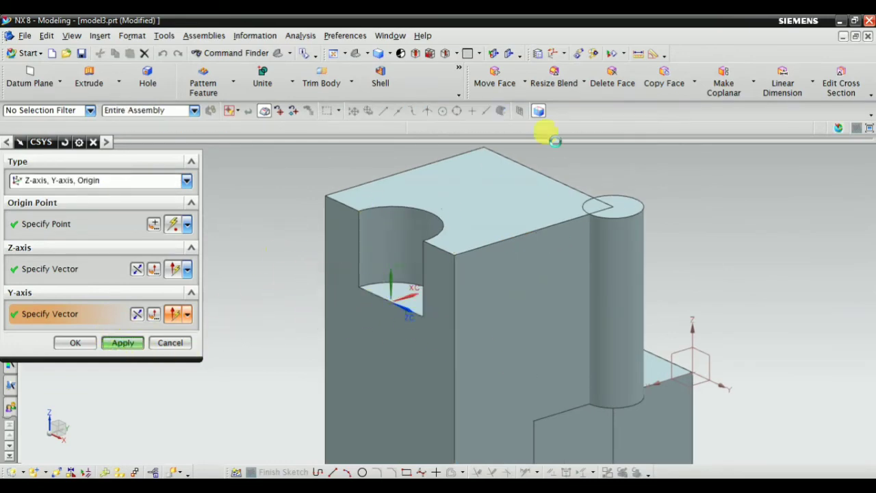
# Orient the WCS with the CSYS of Object type, using the YZ plane of the datum CSYS at the ledge corner beside the cylinder
pyautogui.click(355, 53)
pyautogui.scroll(3, 246, 192)
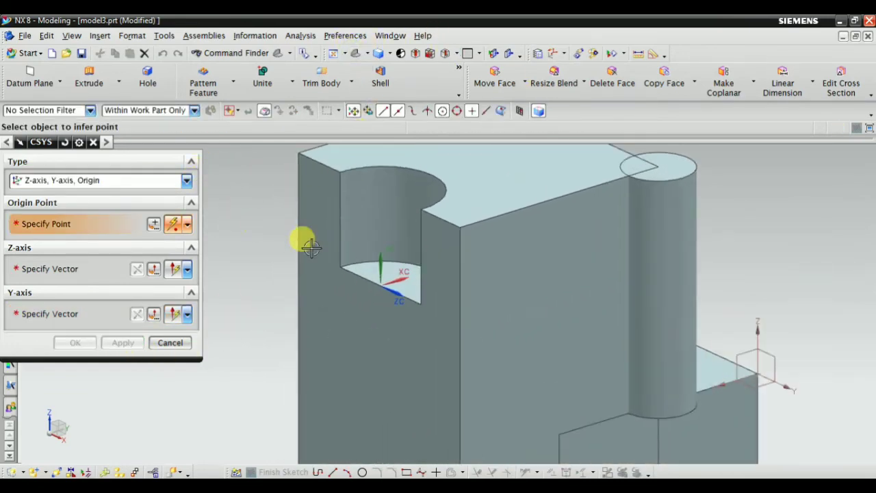
pyautogui.click(81, 182)
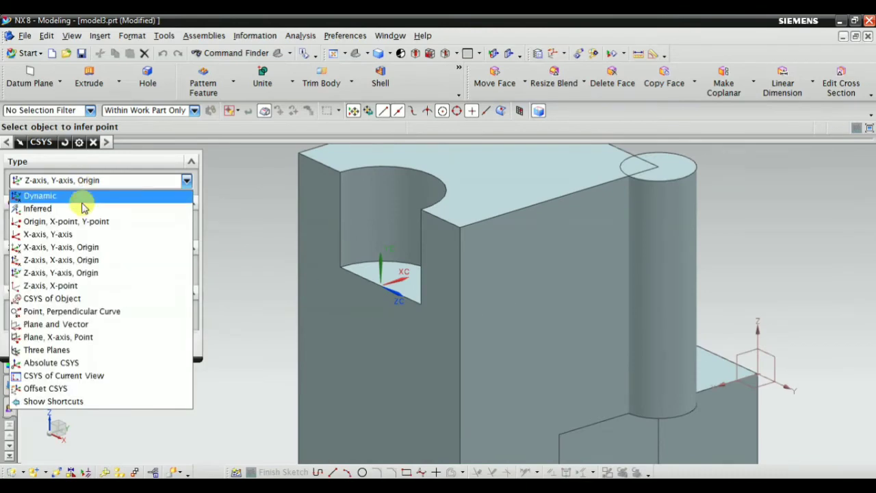
pyautogui.click(87, 301)
pyautogui.scroll(-4, 450, 211)
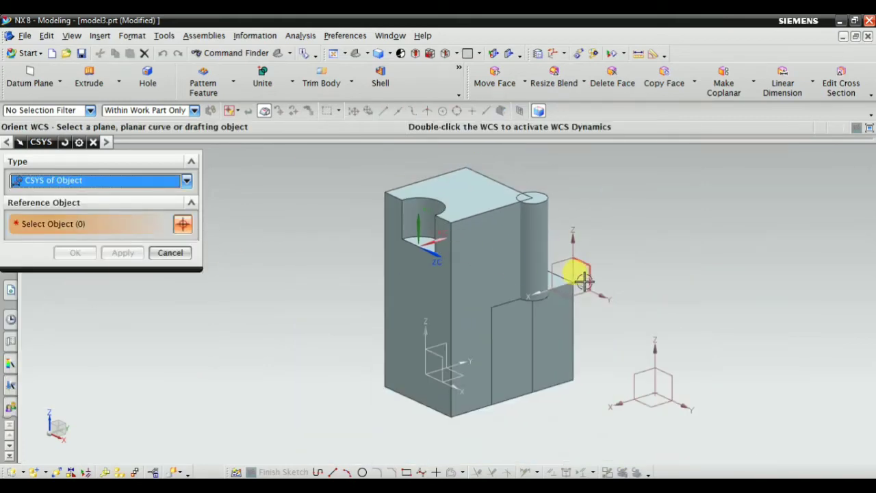
pyautogui.click(594, 266)
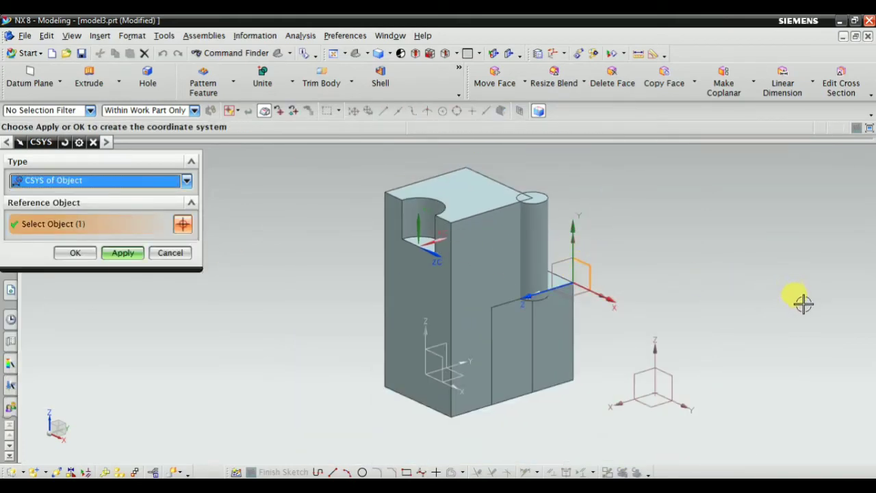
pyautogui.scroll(-2, 797, 312)
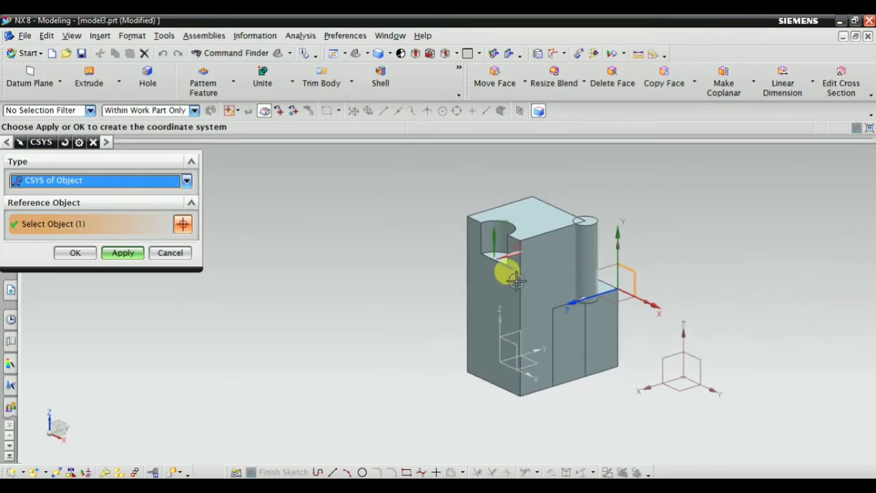
pyautogui.click(118, 255)
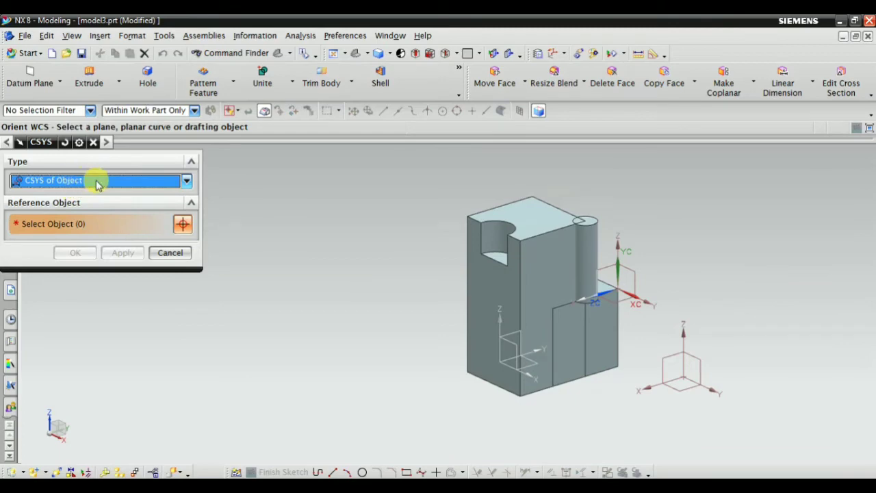
# Orient the WCS with the Point, Perpendicular Curve type, using the block's long bottom edge as curve and the front vertical edge's midpoint as point
pyautogui.click(98, 181)
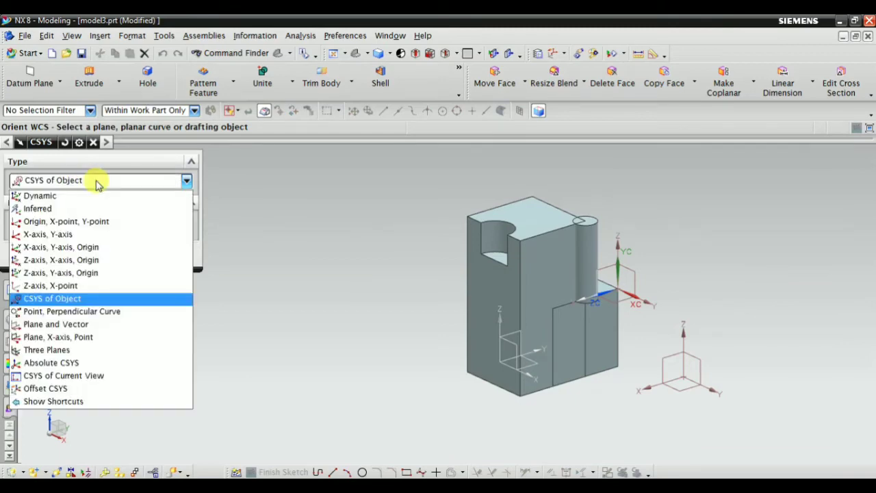
pyautogui.click(102, 312)
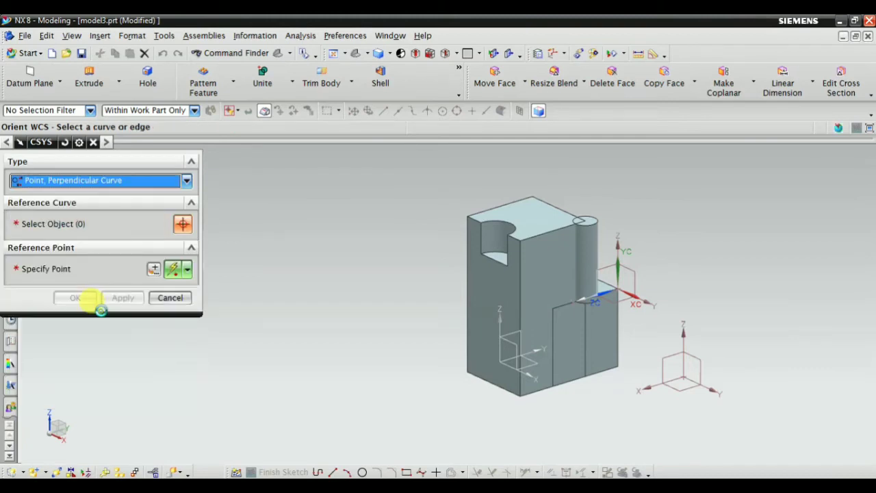
pyautogui.scroll(5, 546, 390)
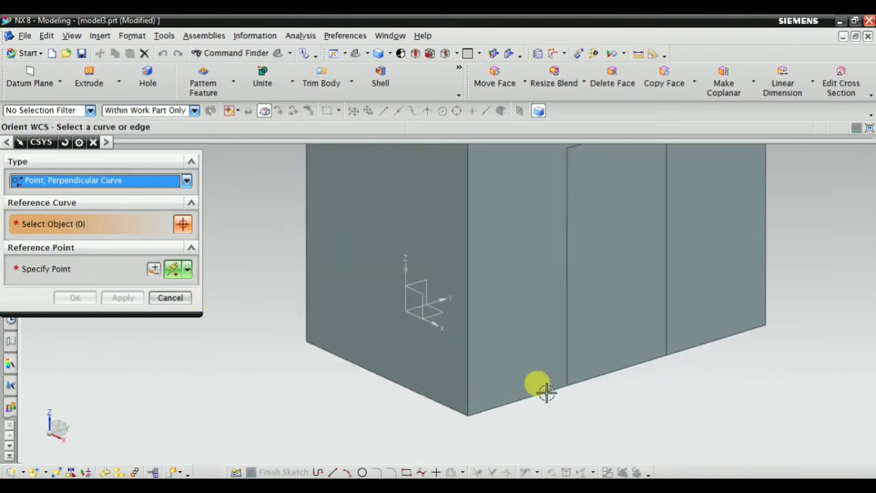
pyautogui.click(546, 391)
pyautogui.scroll(-4, 606, 401)
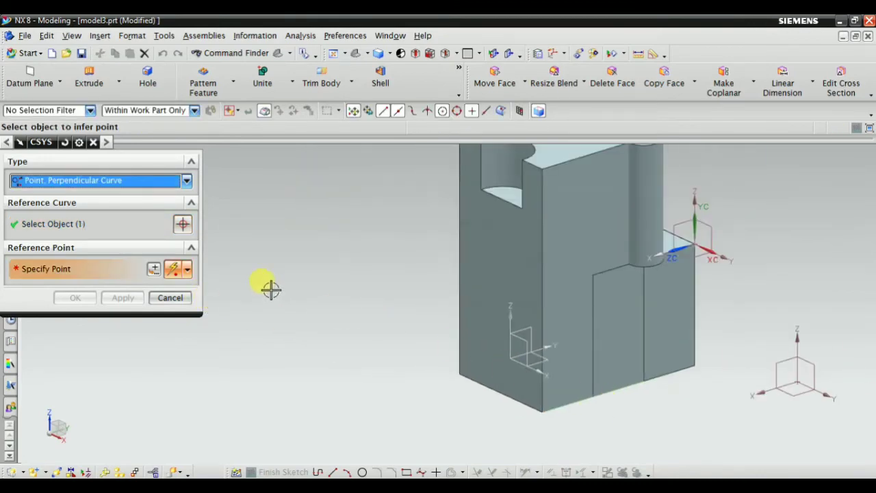
pyautogui.click(541, 290)
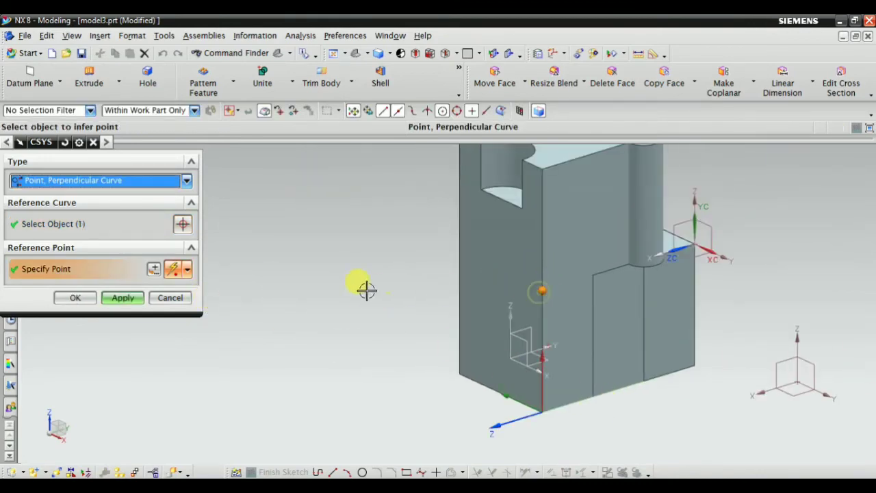
pyautogui.click(121, 304)
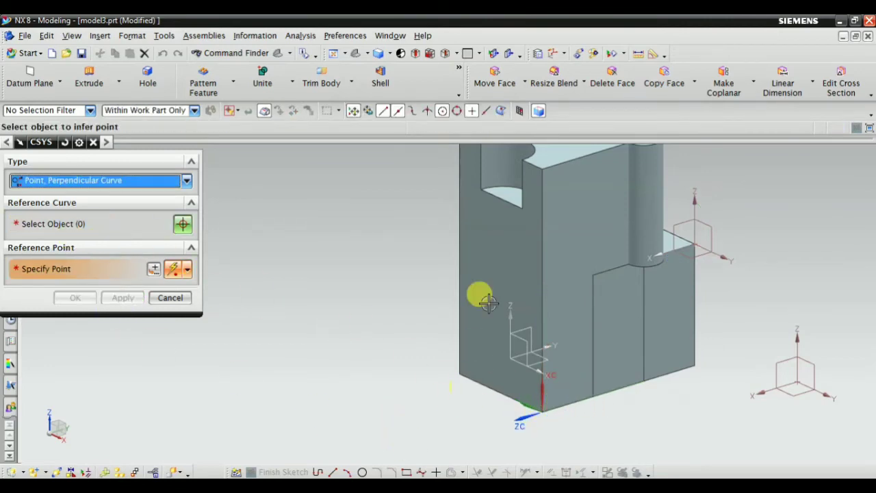
# Set the CSYS type to Plane and Vector and pick the block's top face as the plane for the X-direction
pyautogui.click(68, 180)
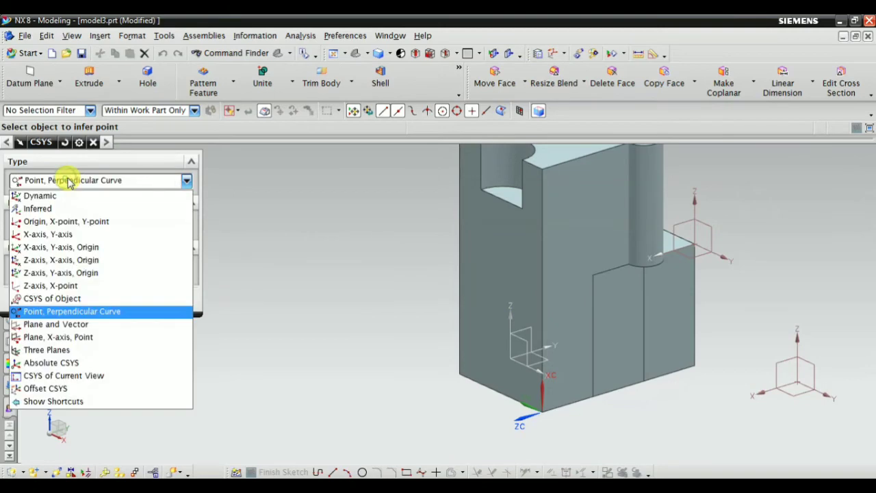
pyautogui.click(68, 324)
pyautogui.scroll(-3, 429, 395)
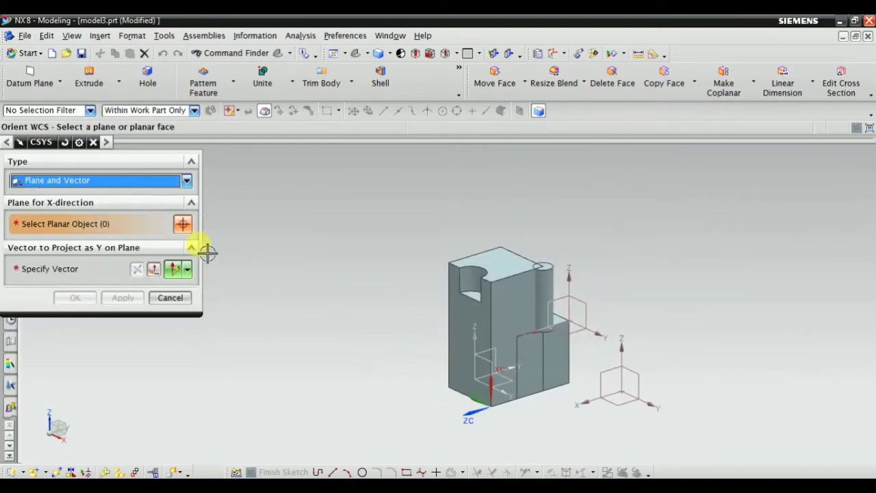
pyautogui.scroll(5, 489, 268)
pyautogui.click(538, 231)
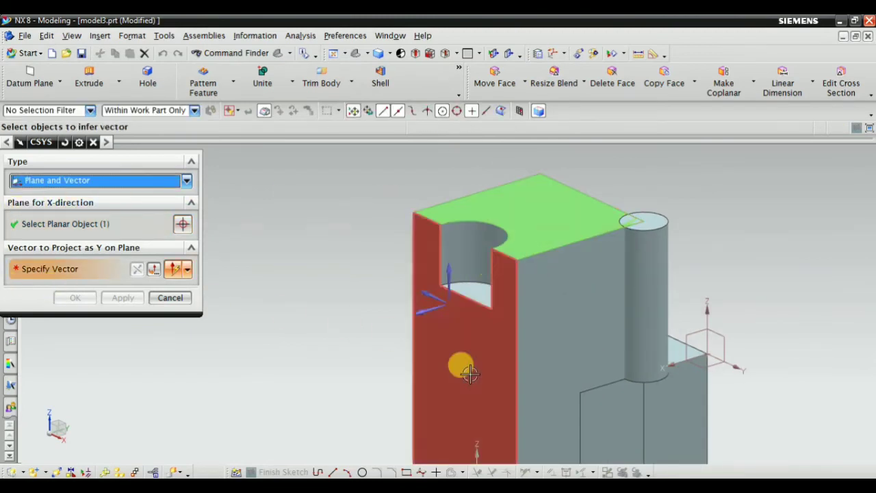
# Try the cutout-side face, the adjacent tall side face and the cutout floor as the Y vector, deselecting each one
pyautogui.click(496, 336)
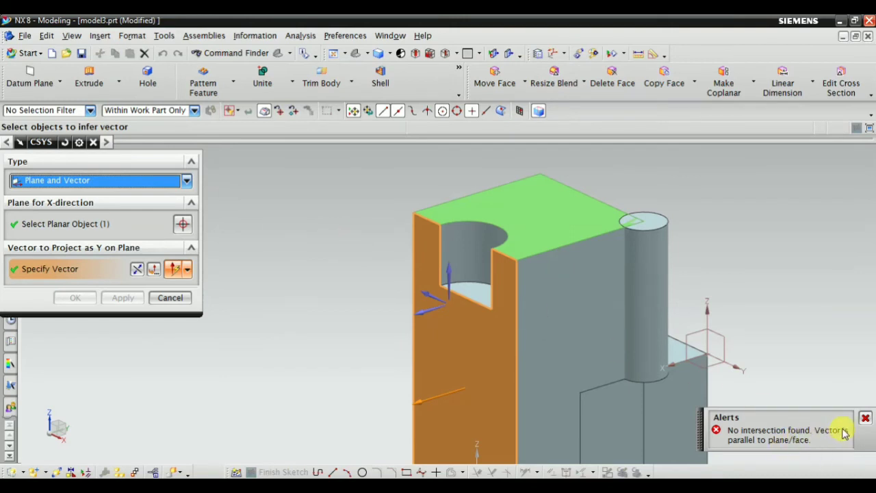
pyautogui.keyDown('shift'); pyautogui.click(466, 336); pyautogui.keyUp('shift')
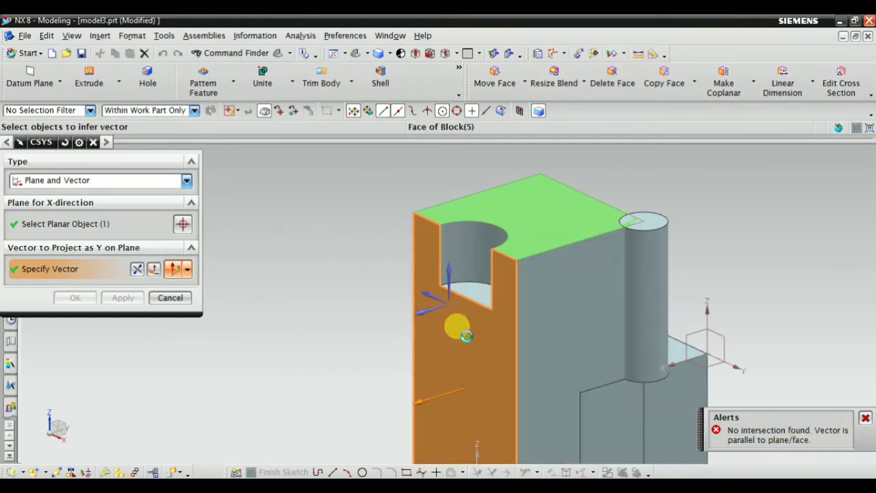
pyautogui.click(556, 299)
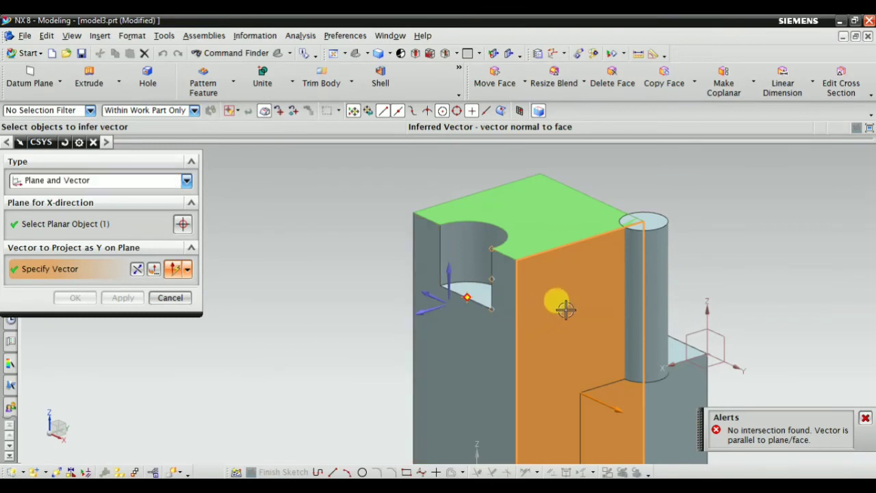
pyautogui.keyDown('shift'); pyautogui.click(563, 307); pyautogui.keyUp('shift')
pyautogui.scroll(3, 473, 290)
pyautogui.click(472, 290)
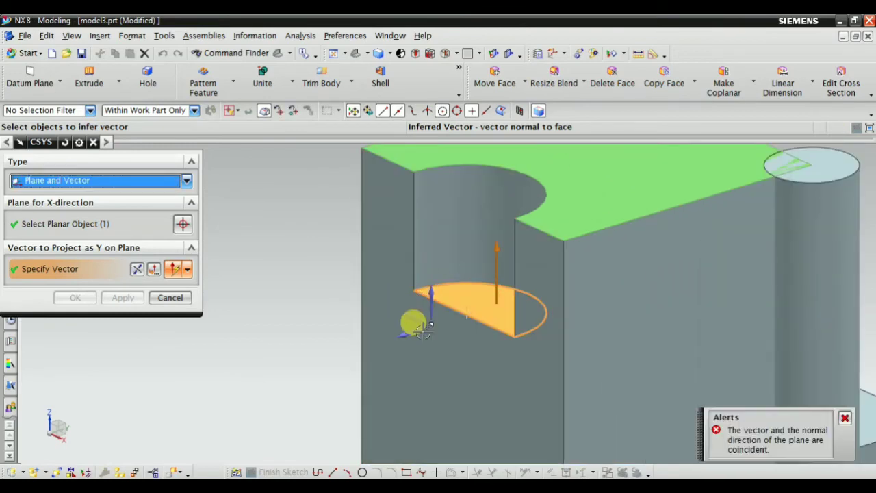
pyautogui.keyDown('shift'); pyautogui.click(477, 319); pyautogui.keyUp('shift')
# Try the lower block's side face beneath the cylinder as the Y vector and deselect it
pyautogui.scroll(-3, 493, 270)
pyautogui.scroll(3, 487, 267)
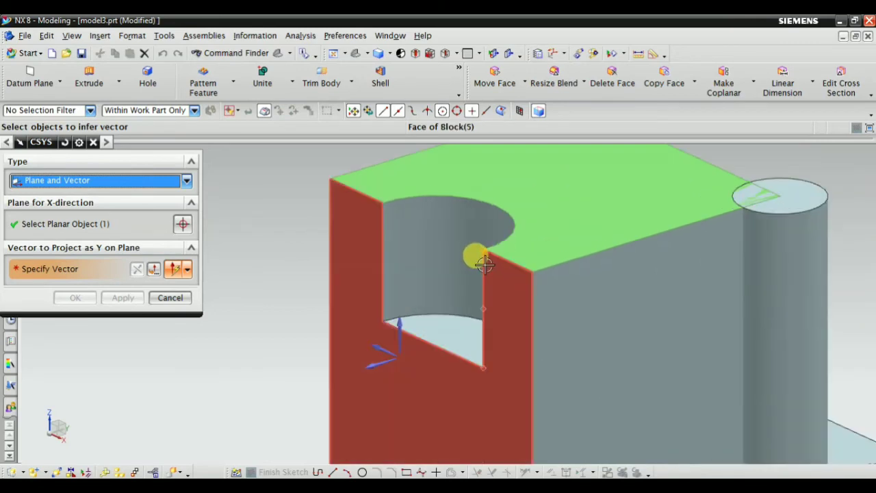
pyautogui.scroll(-5, 474, 253)
pyautogui.scroll(1, 576, 312)
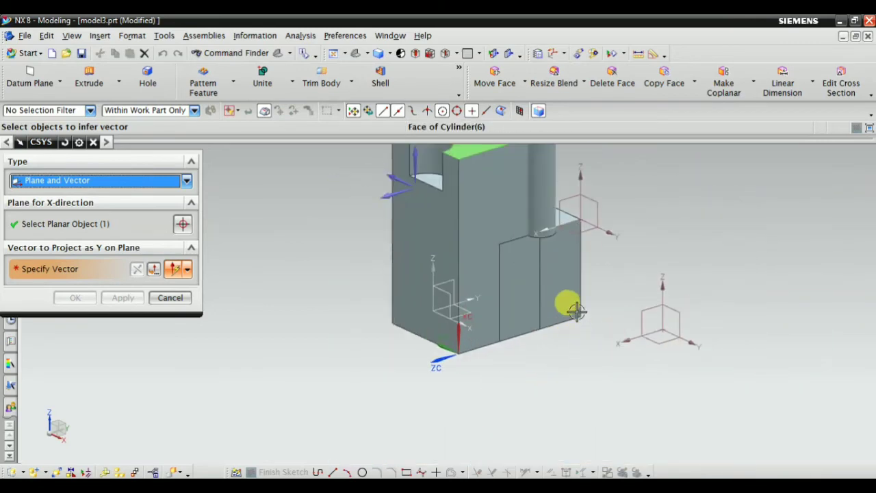
pyautogui.click(565, 275)
pyautogui.scroll(1, 507, 249)
pyautogui.scroll(-1, 571, 290)
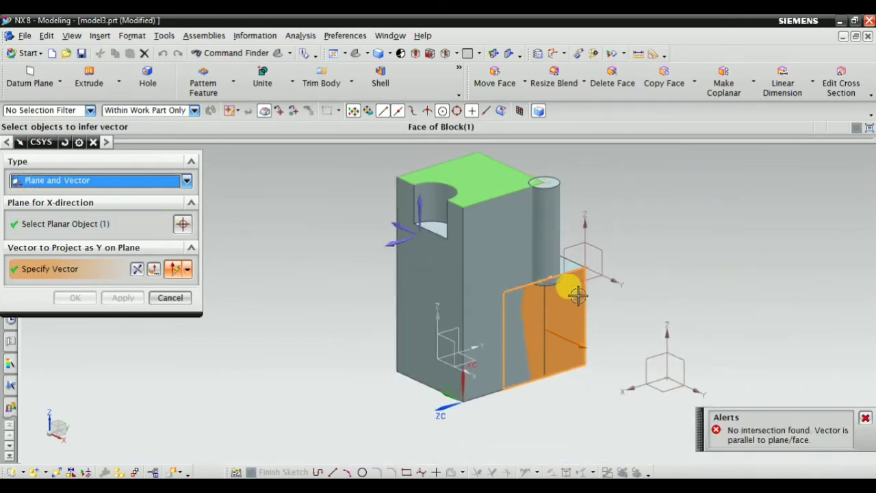
pyautogui.keyDown('shift'); pyautogui.click(571, 290); pyautogui.keyUp('shift')
# Try the vertical axis of the vector triad as the Y vector, reverse it, and try the triad's Z-axis instead
pyautogui.click(60, 226)
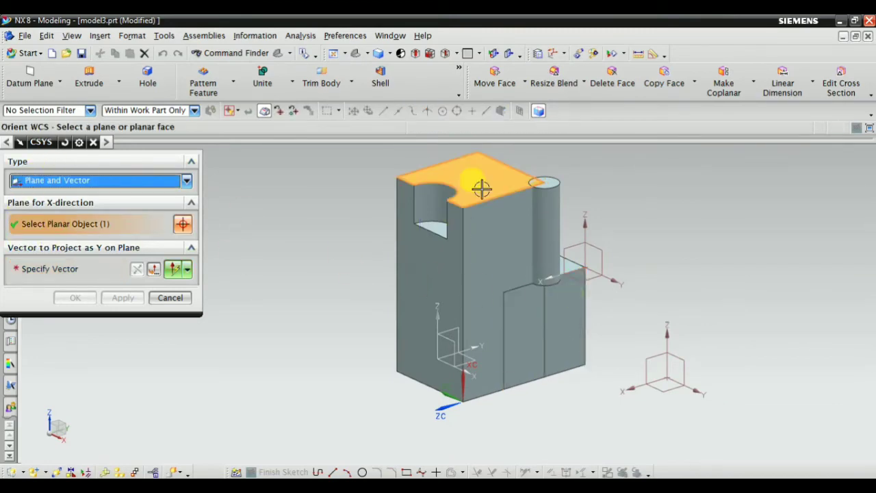
pyautogui.click(71, 269)
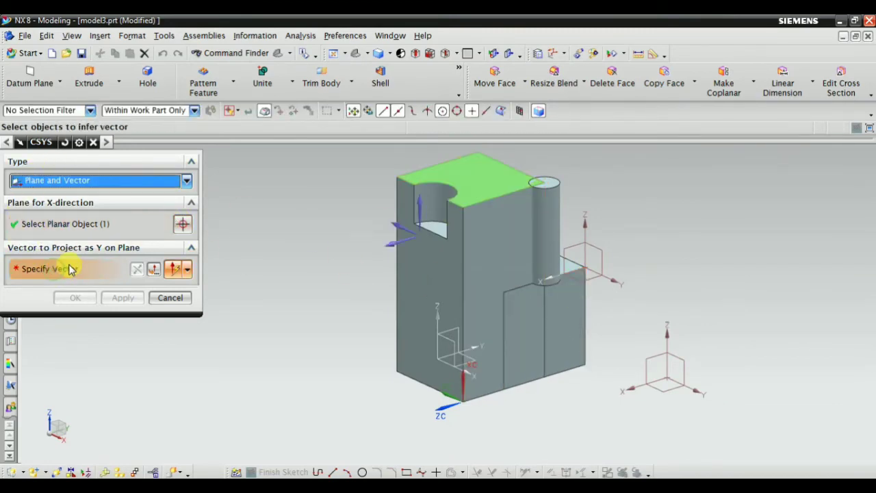
pyautogui.click(423, 203)
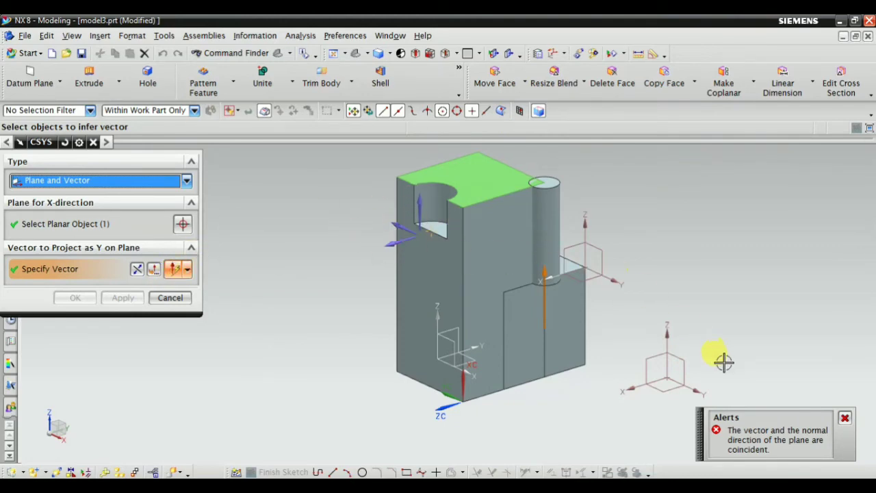
pyautogui.scroll(-2, 723, 361)
pyautogui.click(136, 269)
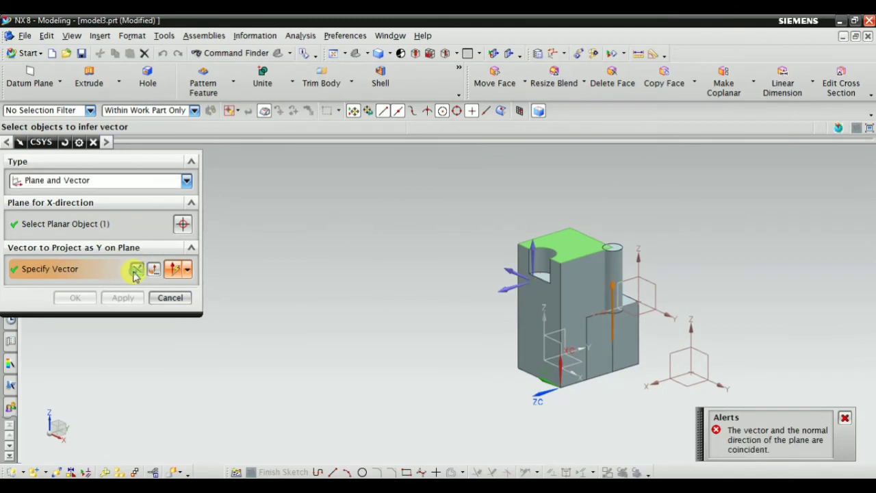
pyautogui.scroll(2, 541, 256)
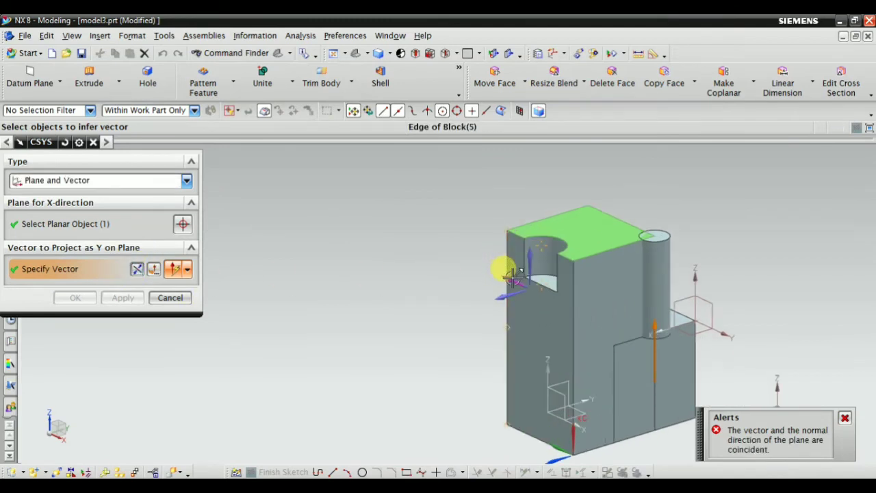
pyautogui.click(513, 276)
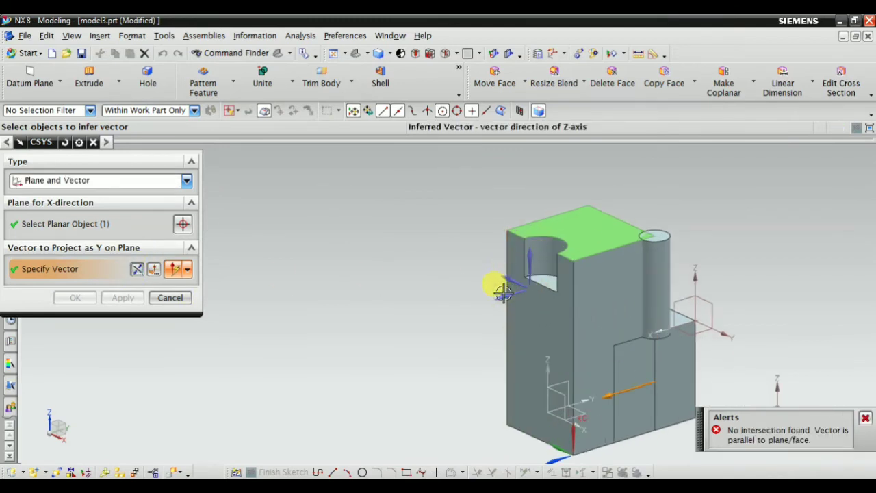
# Deselect the top face as the plane for the X-direction and try the cutout-side face instead
pyautogui.click(52, 218)
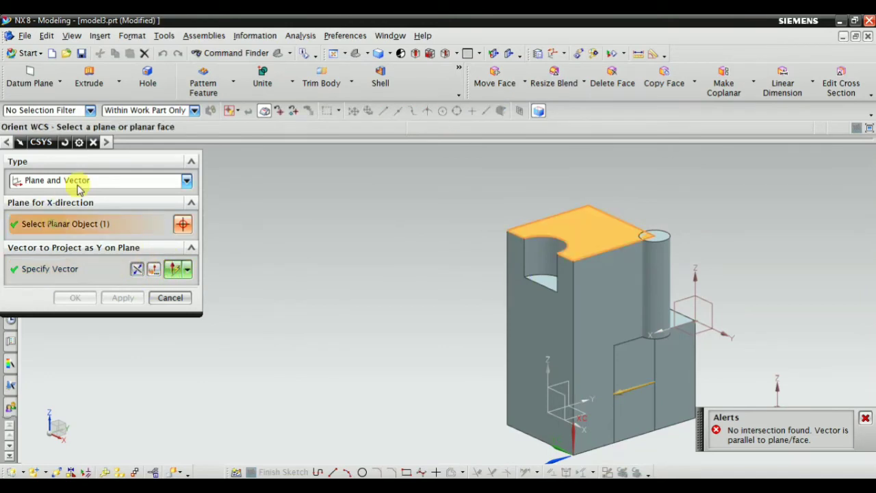
pyautogui.click(51, 202)
pyautogui.scroll(2, 596, 247)
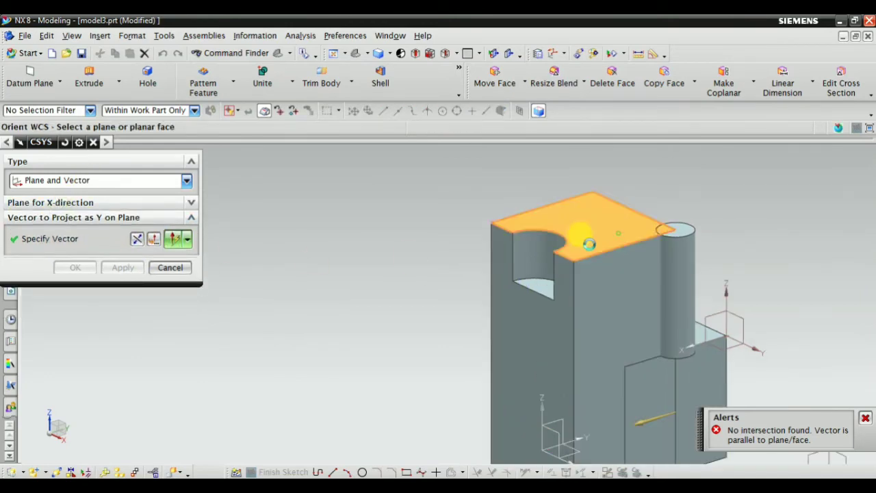
pyautogui.scroll(-2, 463, 301)
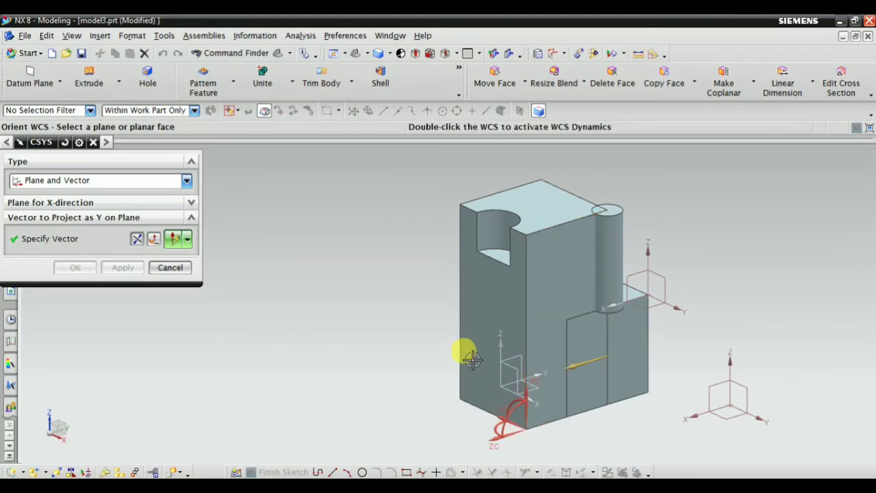
pyautogui.click(470, 254)
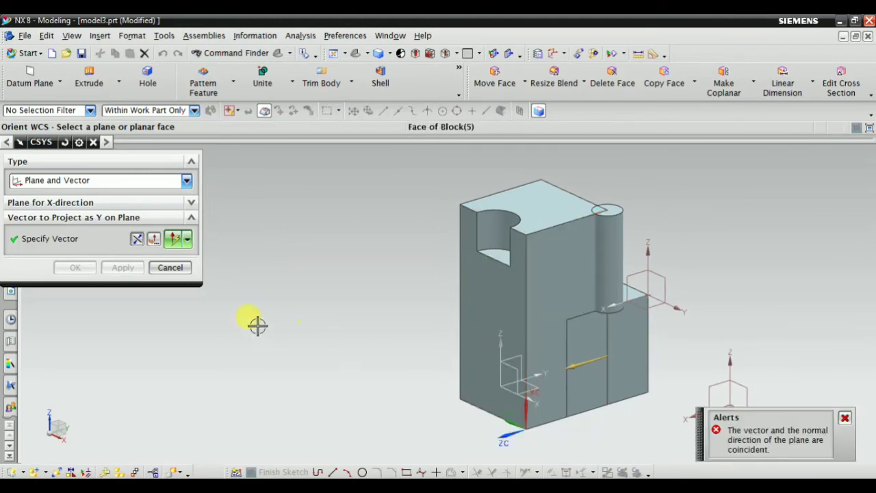
# Retry the cutout-side face as the plane, specify the top face's normal as the Y vector, and cancel the CSYS definition
pyautogui.click(82, 202)
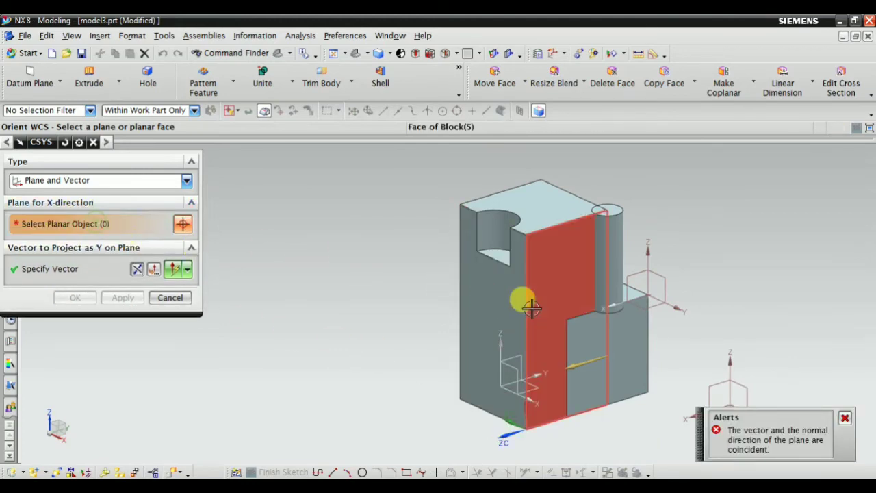
pyautogui.click(479, 295)
pyautogui.click(41, 268)
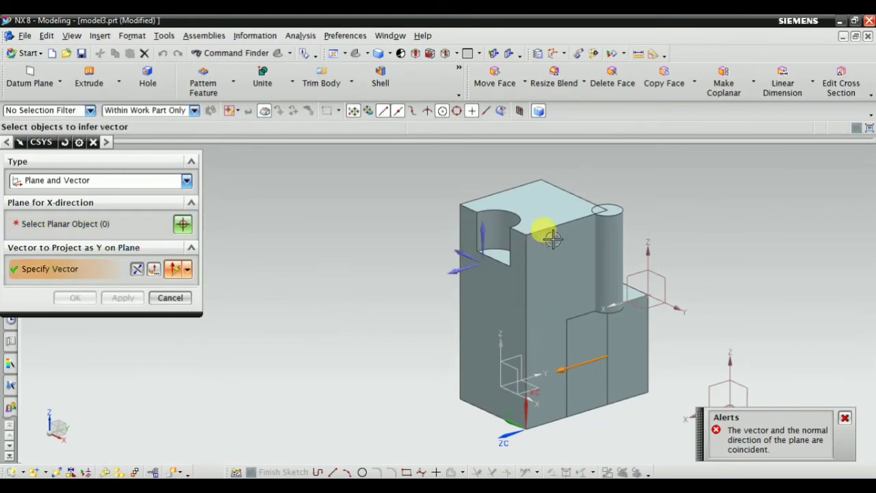
pyautogui.click(550, 217)
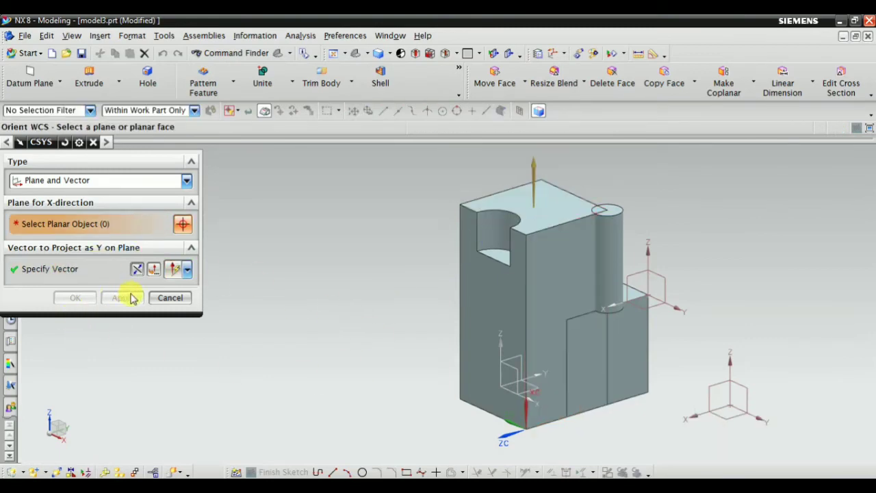
pyautogui.click(170, 298)
pyautogui.moveTo(221, 258); pyautogui.dragTo(495, 291, button='middle')
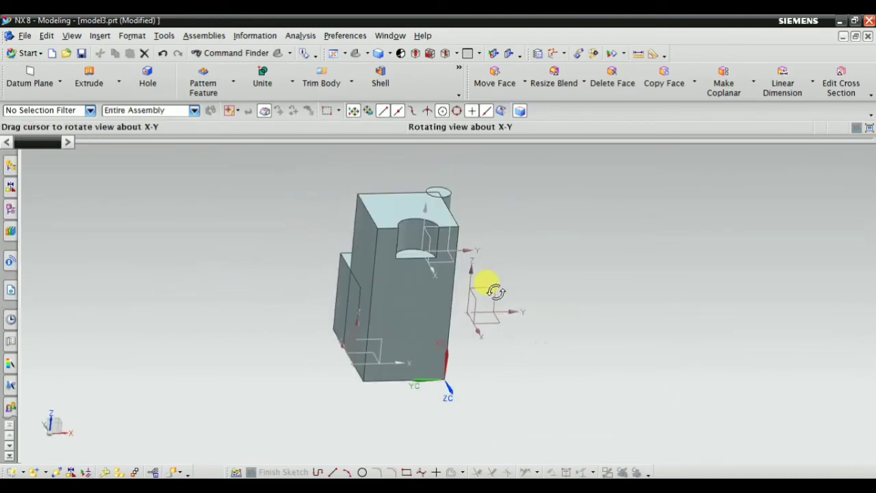
pyautogui.click(378, 54)
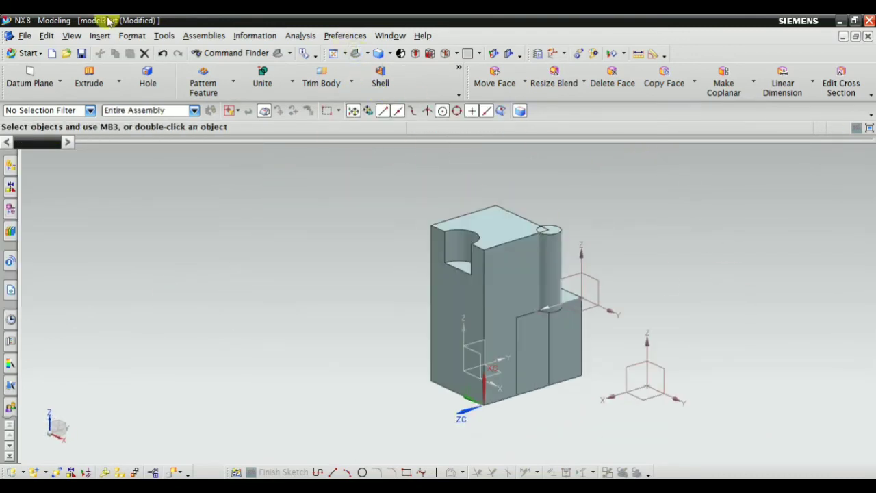
pyautogui.click(132, 35)
pyautogui.moveTo(185, 134)
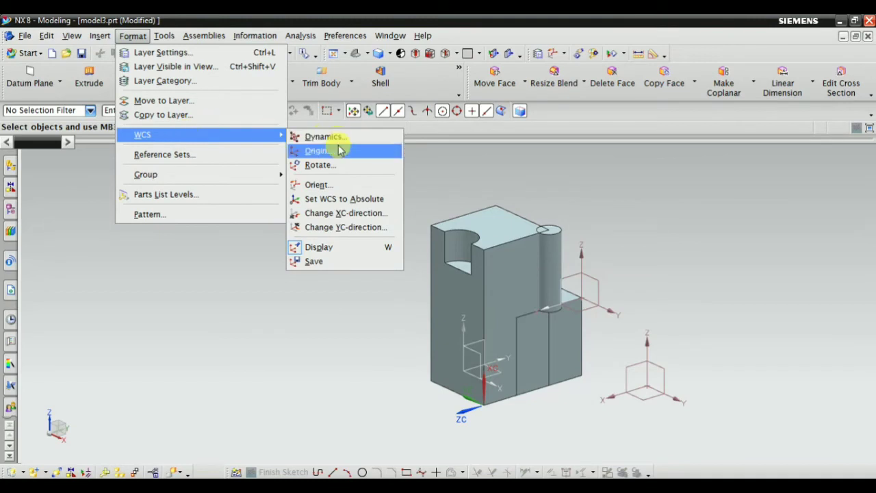
pyautogui.click(347, 167)
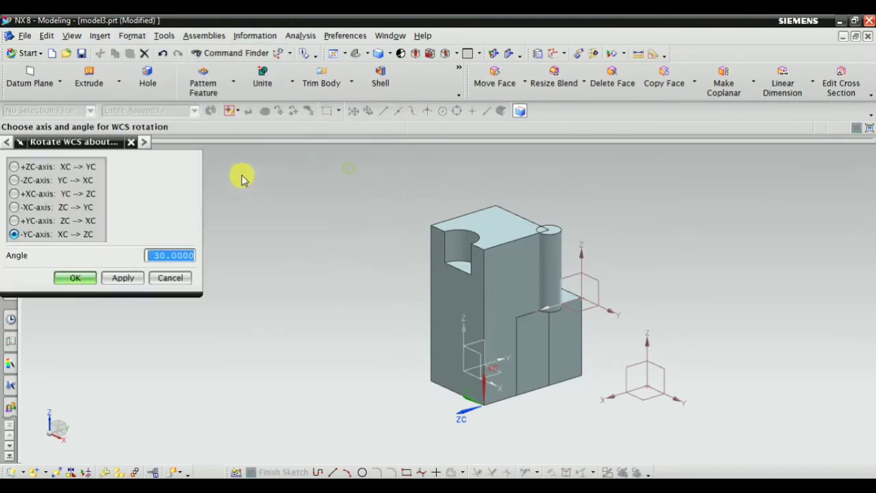
pyautogui.click(170, 278)
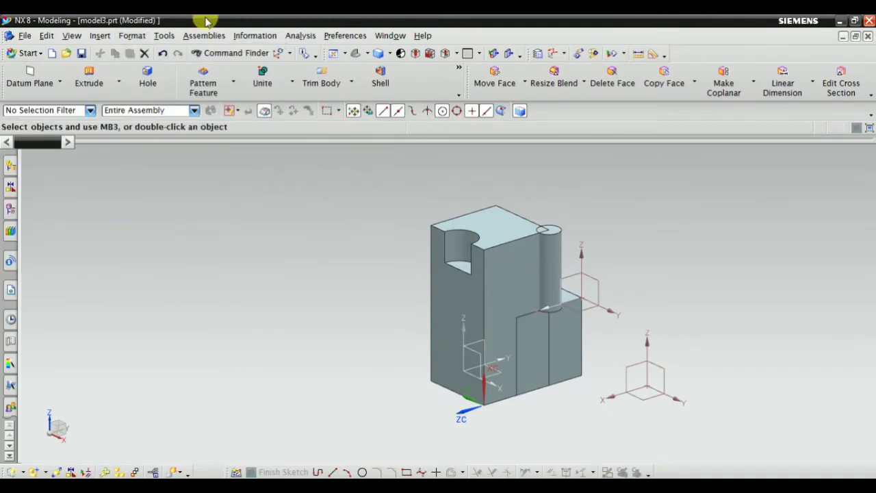
# Orient the WCS using the Plane and Vector type and select the cylinder's top face as the plane for the X-direction
pyautogui.click(118, 37)
pyautogui.moveTo(157, 133)
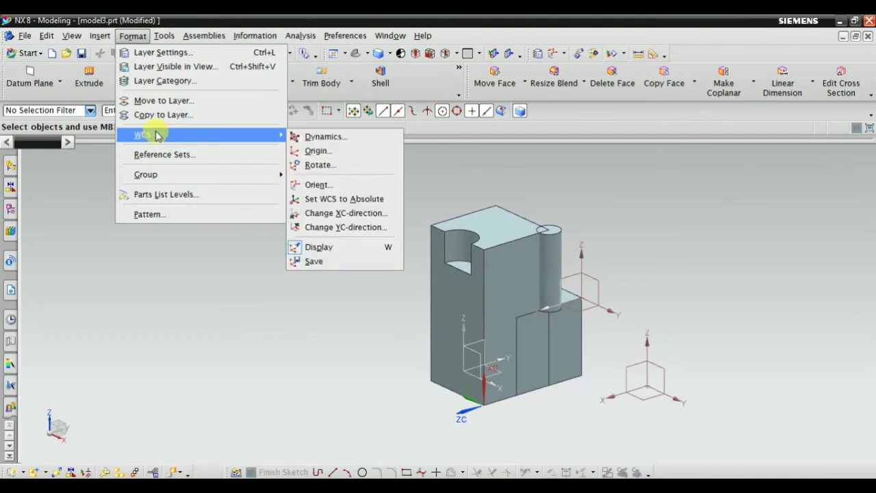
pyautogui.click(323, 184)
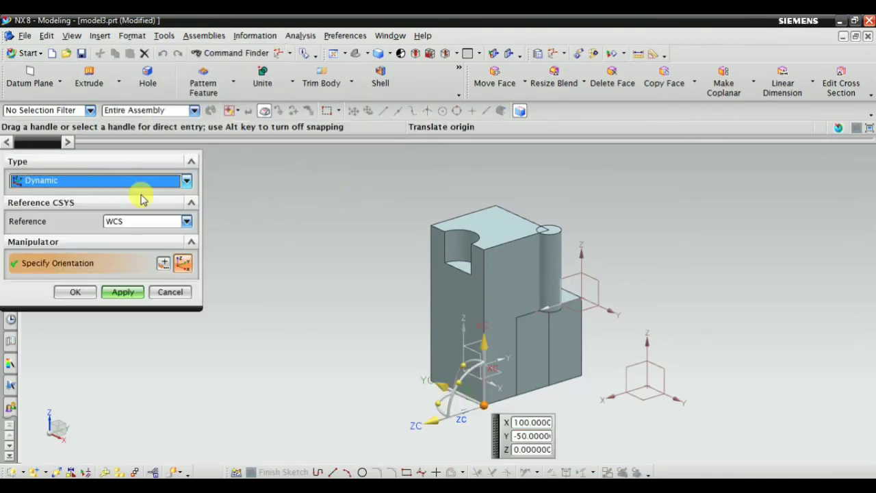
pyautogui.click(119, 180)
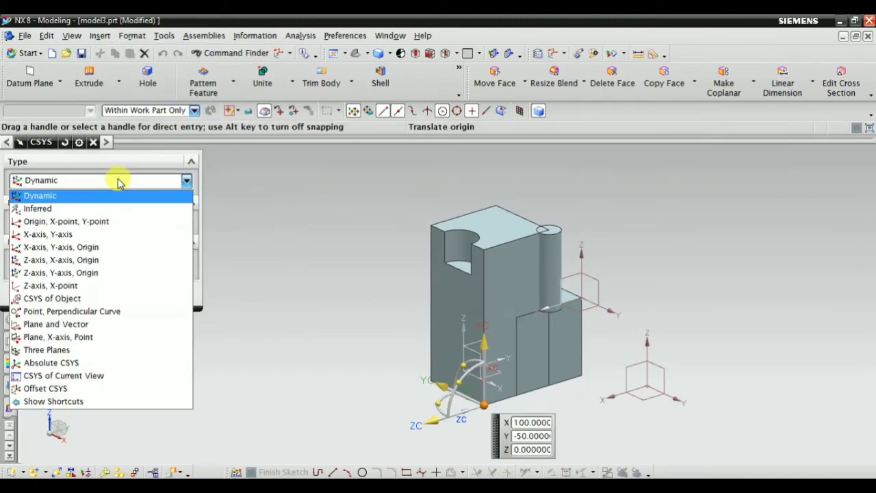
pyautogui.click(106, 326)
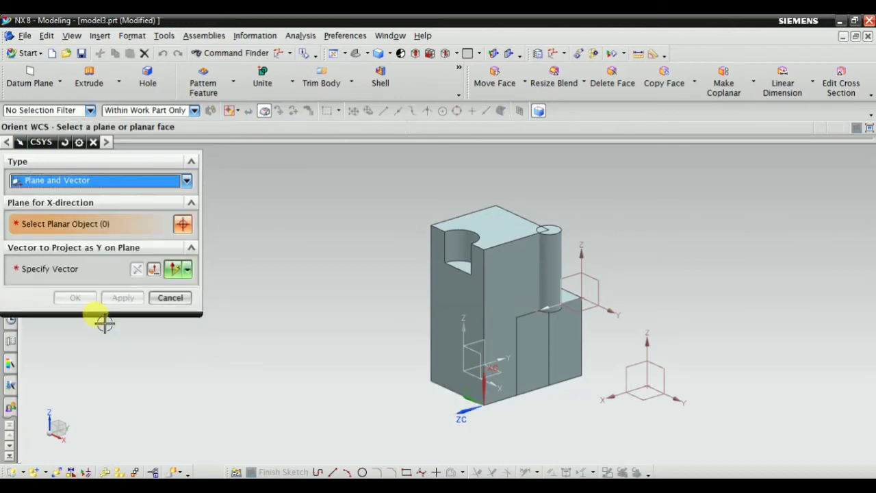
pyautogui.scroll(3, 518, 244)
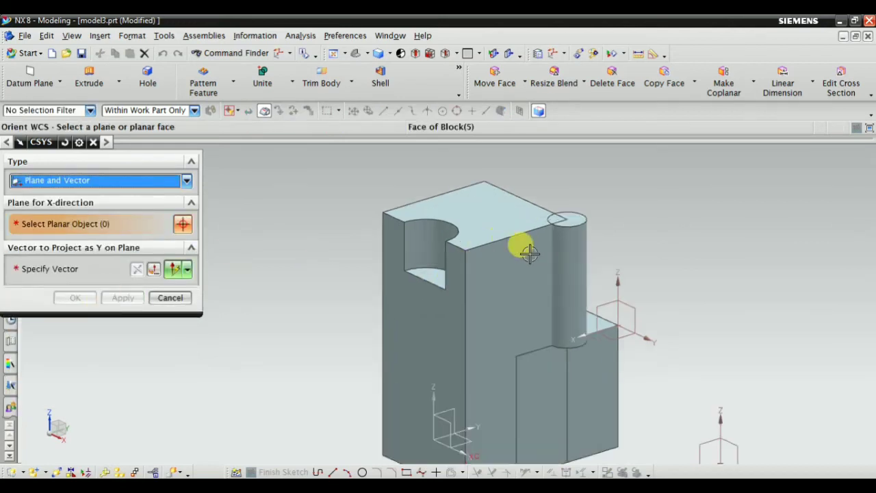
pyautogui.click(589, 211)
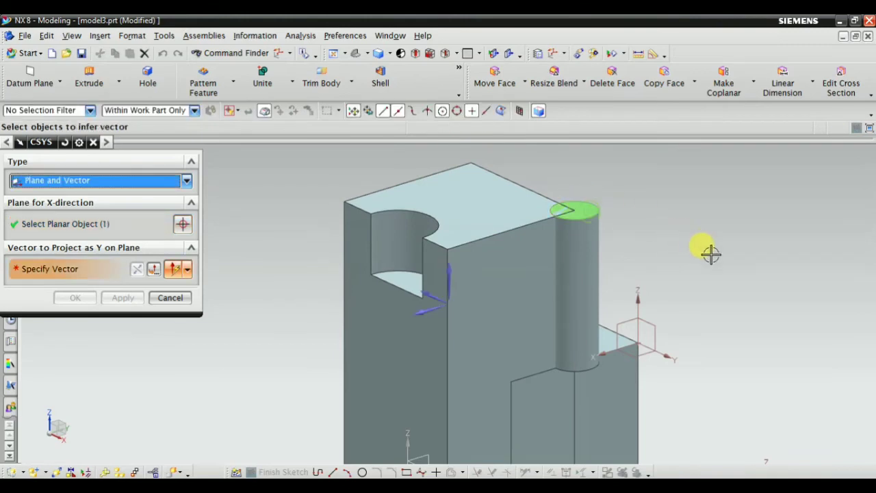
# Try the block's long top edge, its vertical corner edge and the cutout's faces as the Y vector
pyautogui.scroll(2, 482, 243)
pyautogui.click(469, 237)
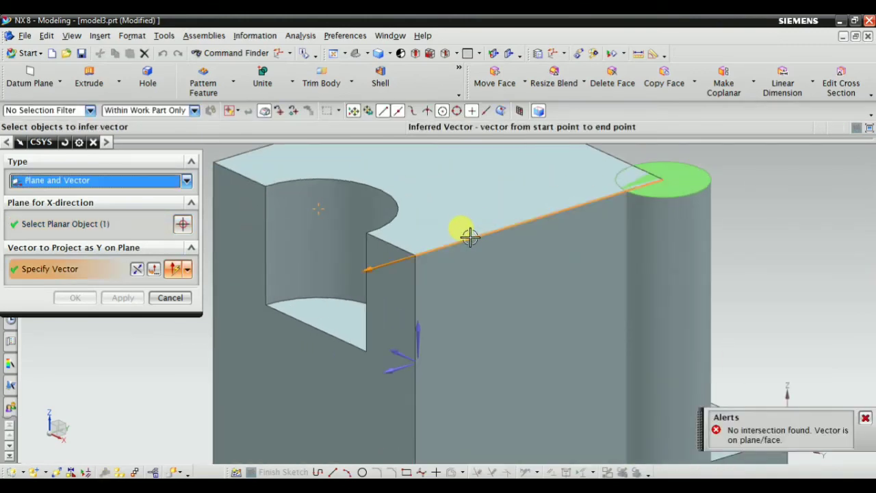
pyautogui.click(415, 274)
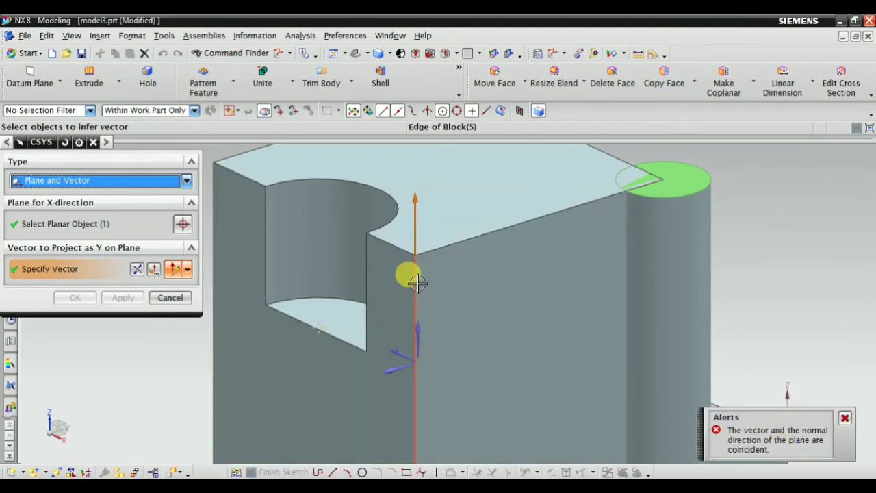
pyautogui.click(288, 305)
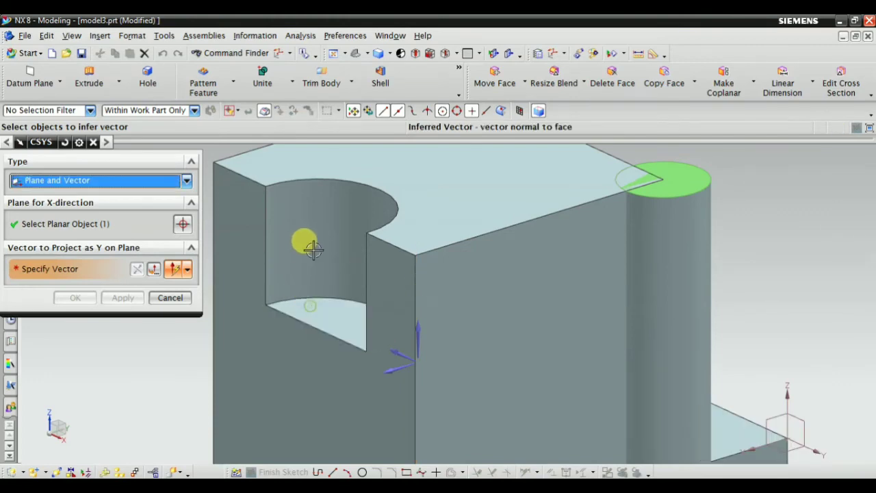
pyautogui.click(304, 229)
pyautogui.scroll(-3, 390, 254)
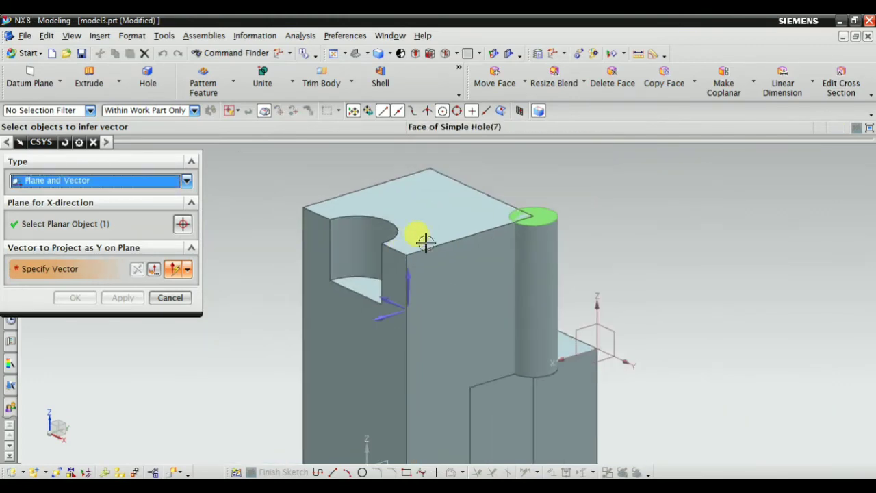
# Try the normal of the lower block's side face beneath the cylinder as the Y vector
pyautogui.scroll(-5, 416, 220)
pyautogui.scroll(7, 452, 260)
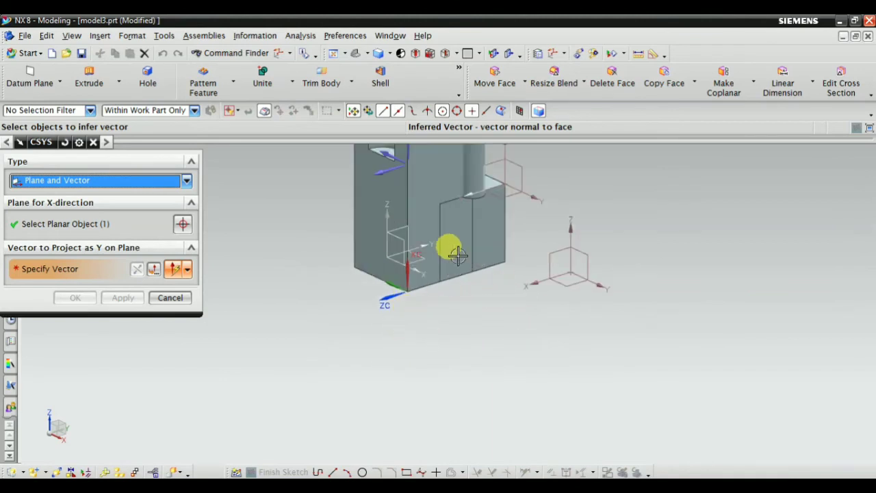
pyautogui.scroll(-4, 489, 315)
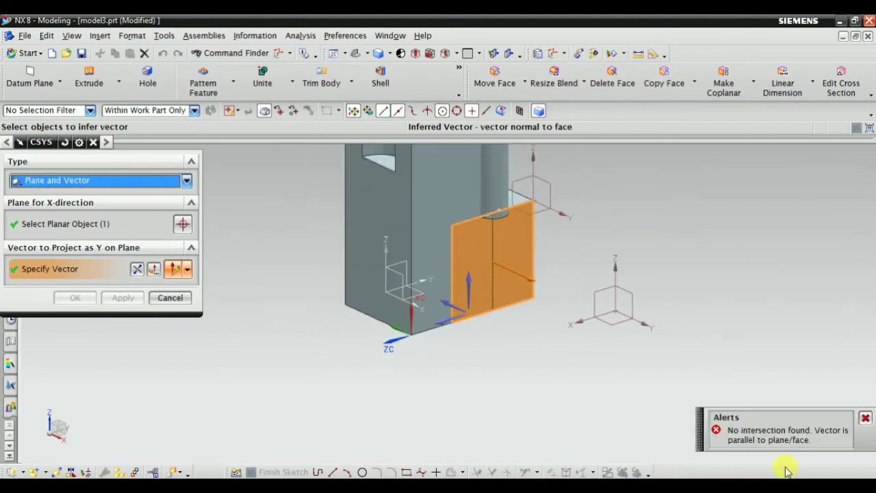
pyautogui.scroll(-3, 647, 274)
pyautogui.scroll(5, 552, 332)
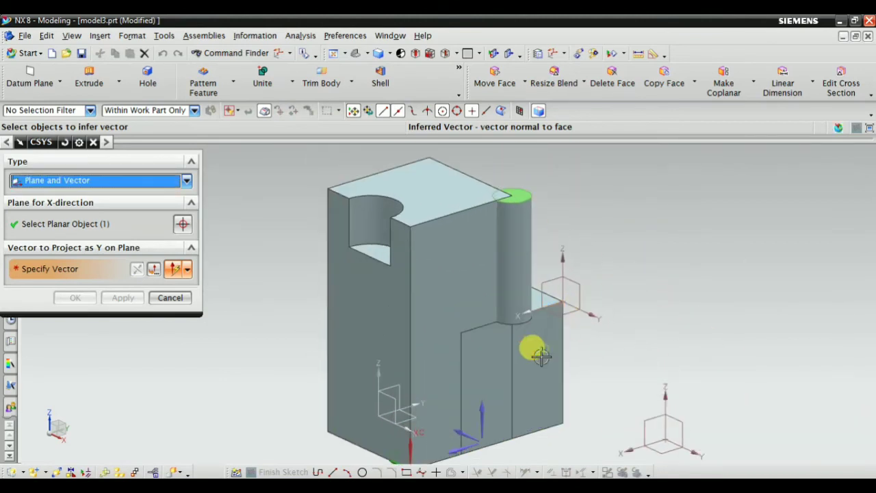
# Deselect the cylinder's top face and select the tall block's side face next to the cylinder as the plane for the X-direction
pyautogui.click(77, 225)
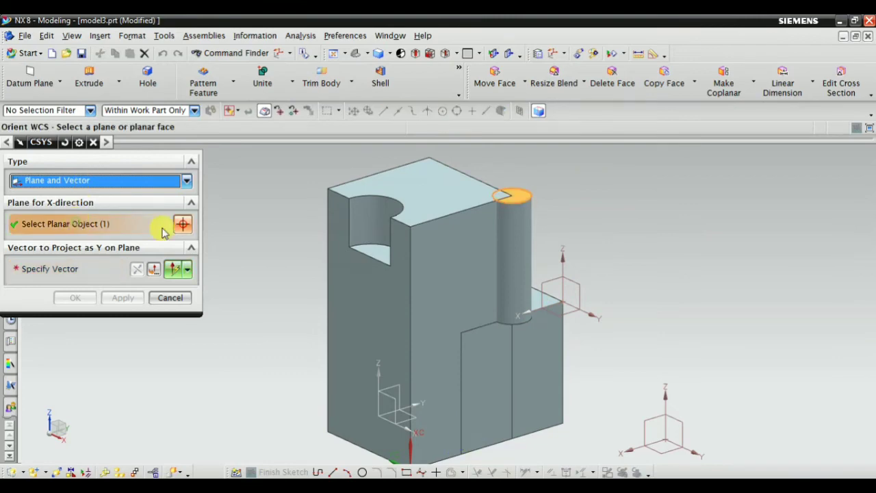
pyautogui.keyDown('shift'); pyautogui.click(525, 196); pyautogui.keyUp('shift')
pyautogui.scroll(-1, 429, 237)
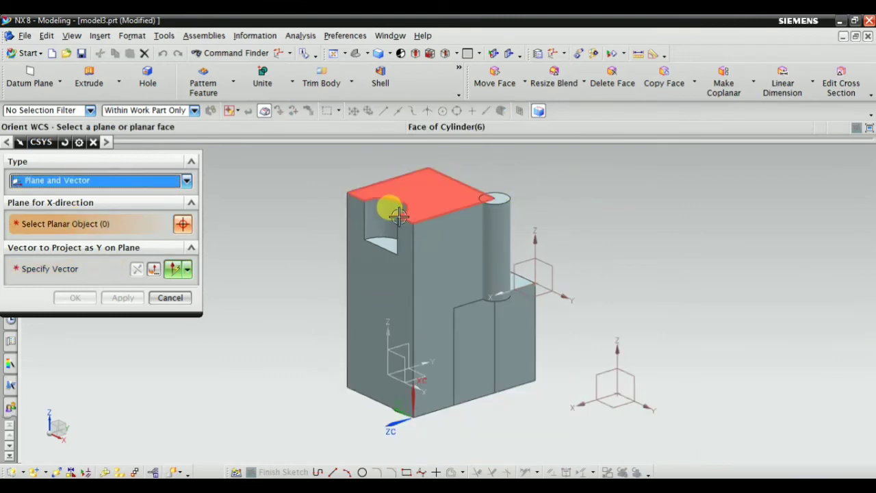
pyautogui.scroll(4, 391, 236)
pyautogui.scroll(-2, 512, 244)
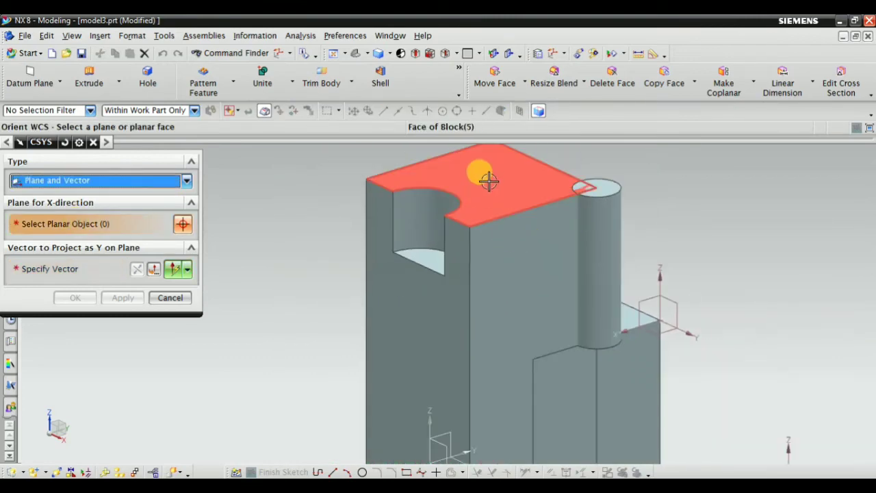
pyautogui.click(485, 180)
pyautogui.click(507, 272)
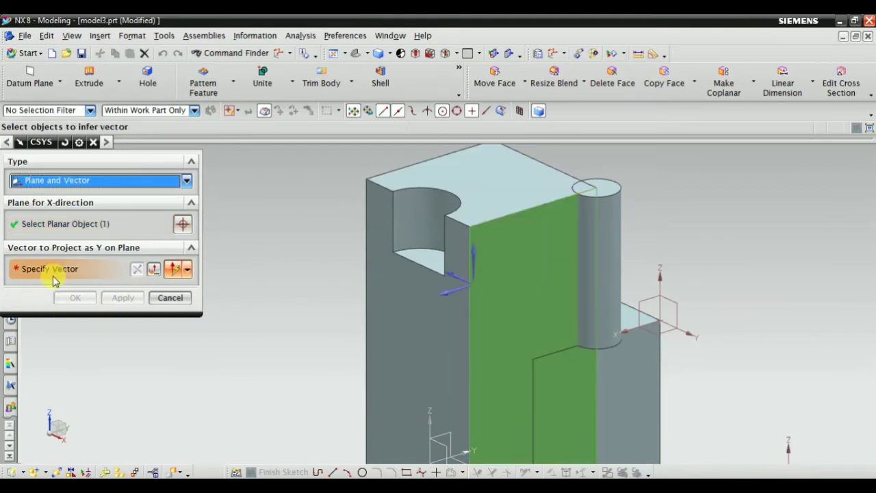
# Try the triad's Z-axis, the lower block's far vertical edge and its bottom edge as the Y vector
pyautogui.click(441, 291)
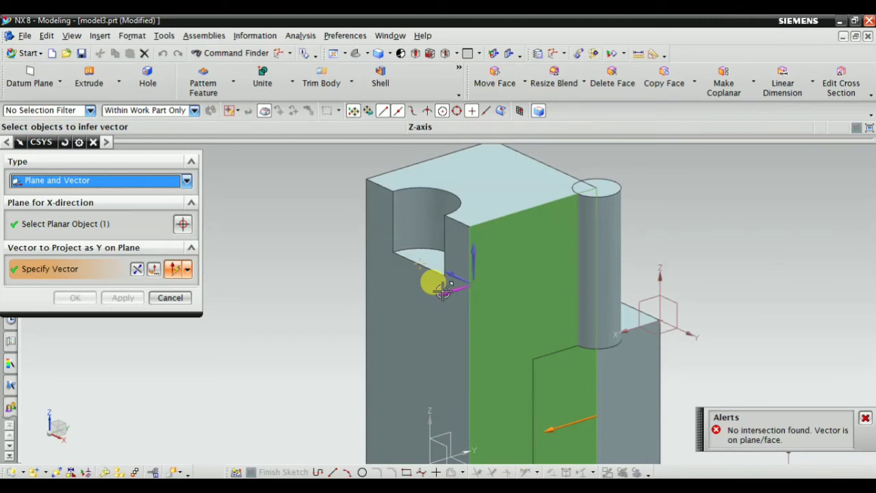
pyautogui.moveTo(586, 283); pyautogui.dragTo(589, 244, button='middle')
pyautogui.click(597, 301)
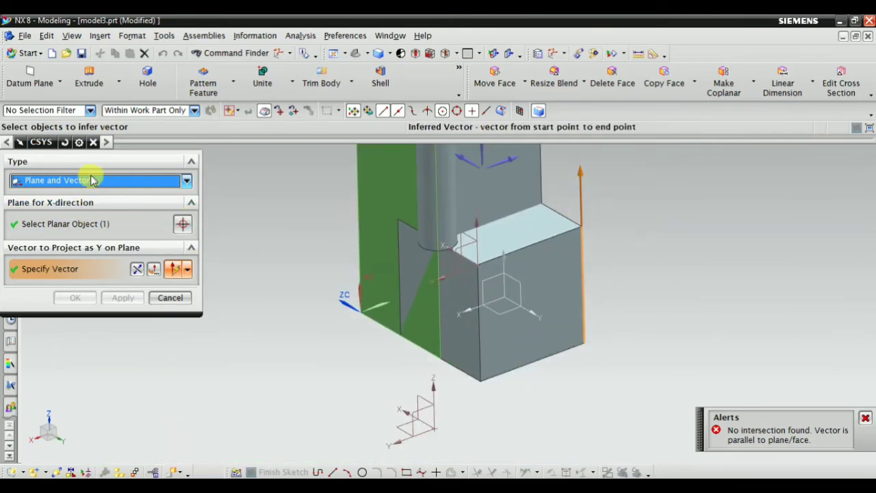
pyautogui.click(76, 231)
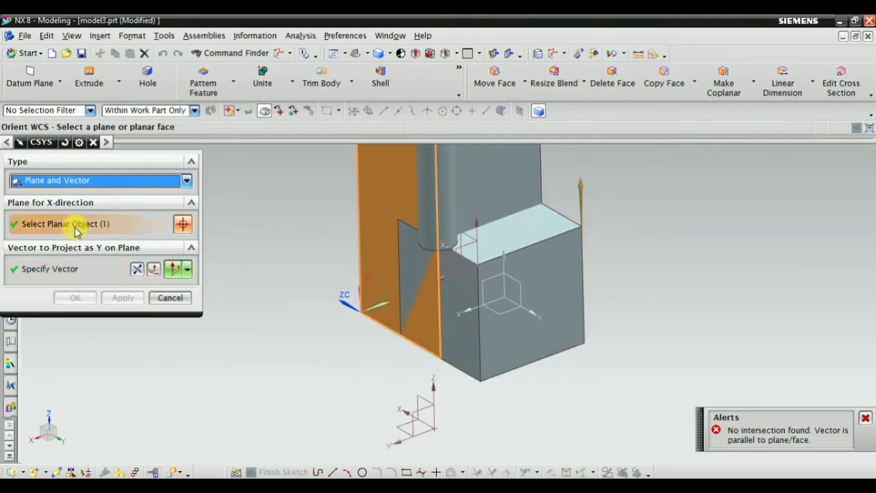
pyautogui.click(77, 269)
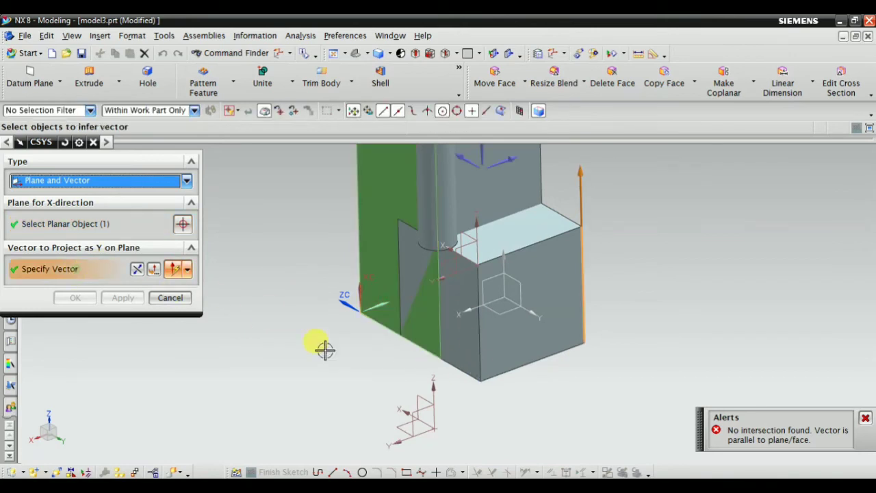
pyautogui.click(472, 377)
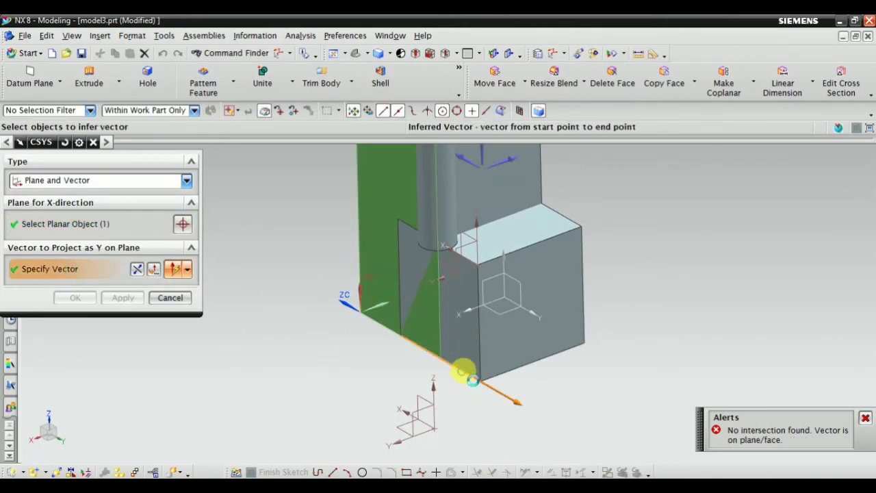
pyautogui.keyDown('shift'); pyautogui.click(468, 374); pyautogui.keyUp('shift')
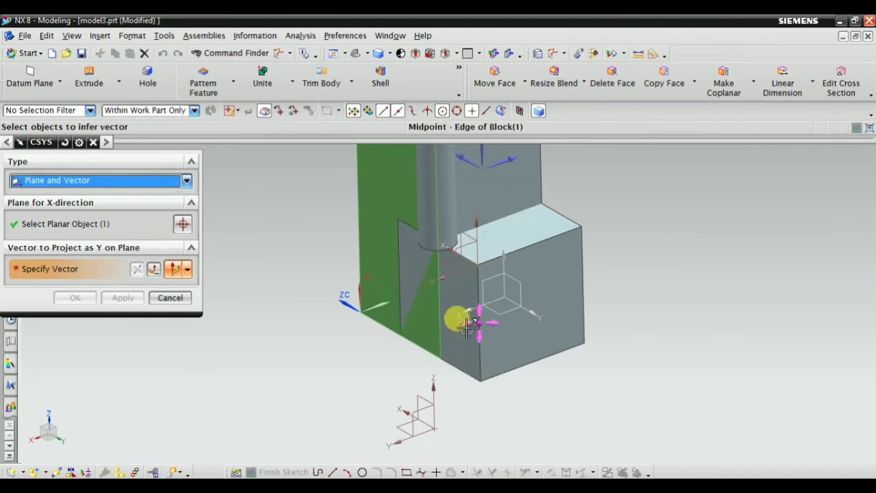
# Define the Y vector from the midpoint of the lower block's near vertical edge to its far top corner instead of the point beneath the cylinder
pyautogui.click(430, 238)
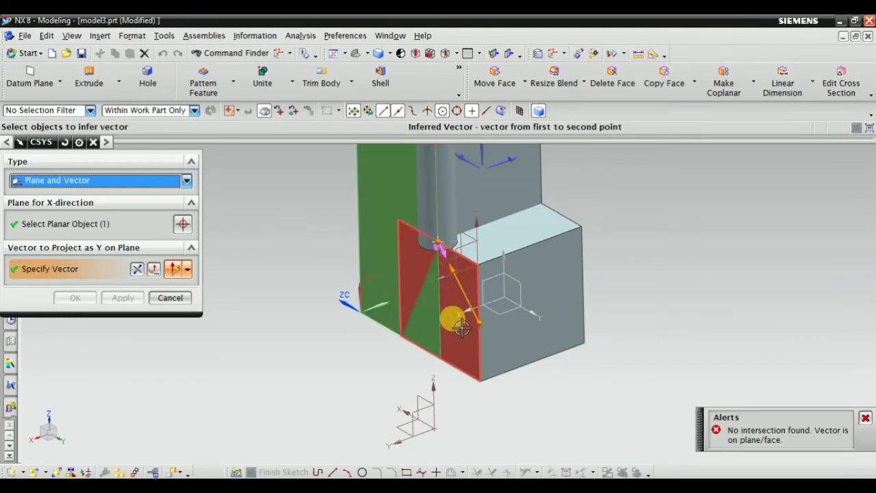
pyautogui.keyDown('shift'); pyautogui.click(442, 242); pyautogui.keyUp('shift')
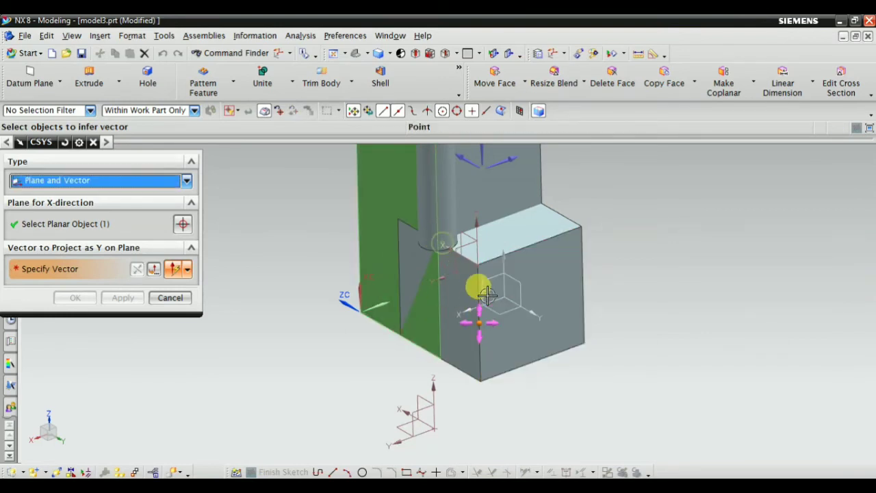
pyautogui.click(581, 227)
pyautogui.moveTo(469, 376); pyautogui.dragTo(466, 313, button='middle')
# Try the lower block's near bottom corner as the vector's end point, return it to the far top corner, and apply the WCS orientation
pyautogui.click(59, 227)
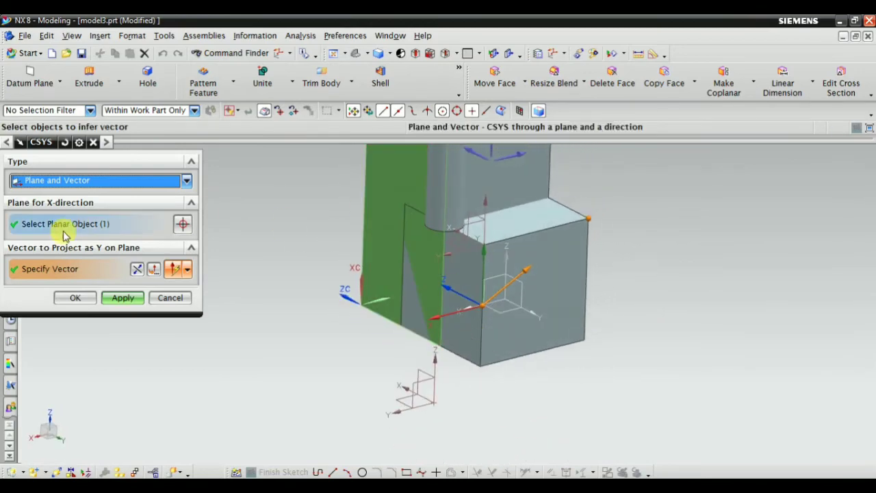
pyautogui.click(365, 293)
pyautogui.click(54, 274)
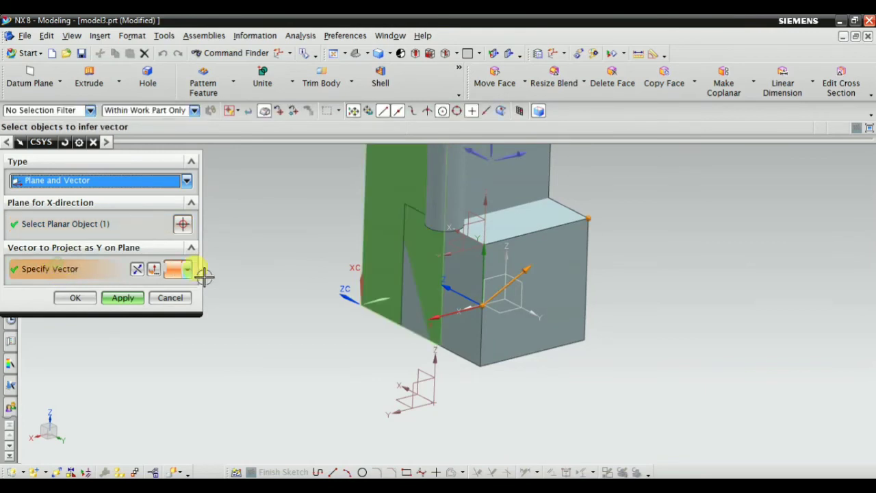
pyautogui.click(478, 364)
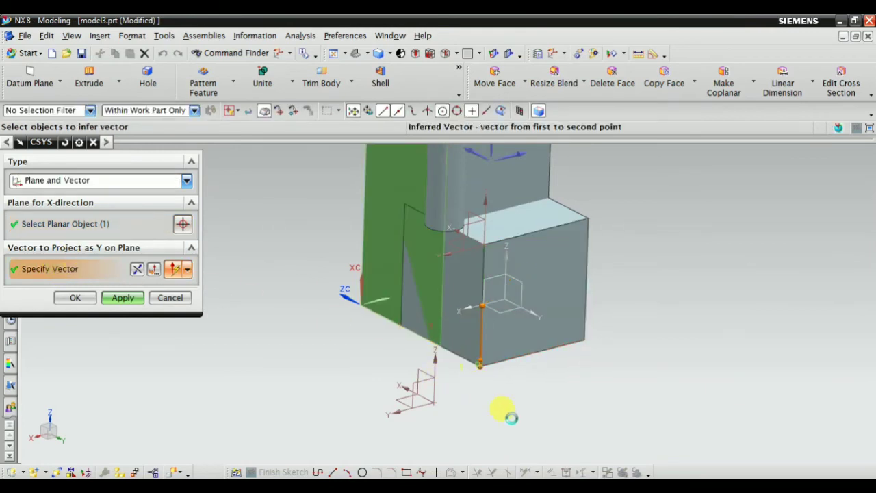
pyautogui.click(589, 218)
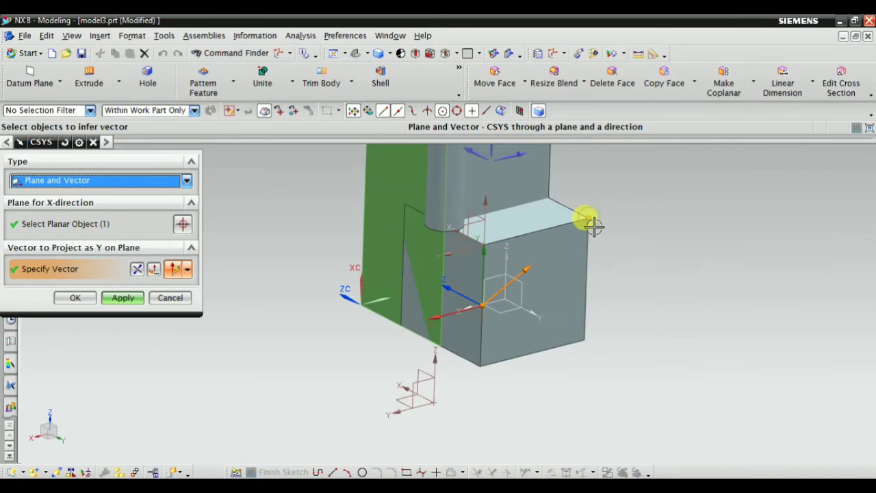
pyautogui.click(113, 296)
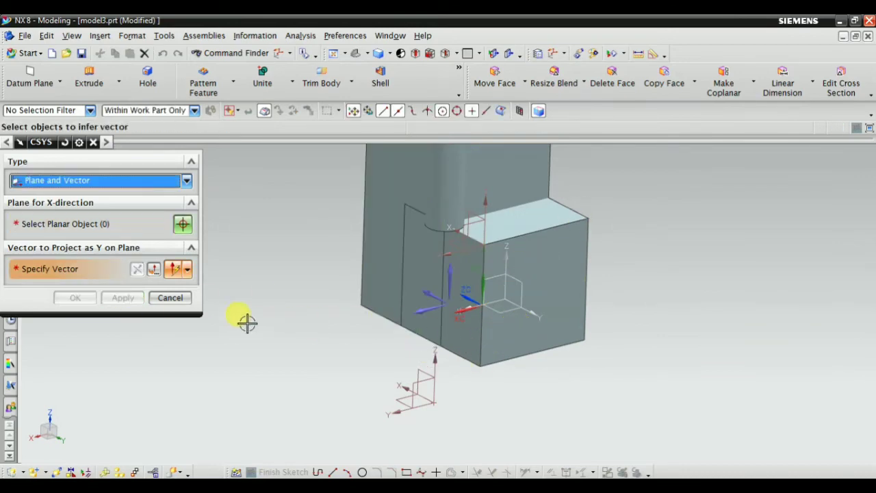
pyautogui.click(163, 297)
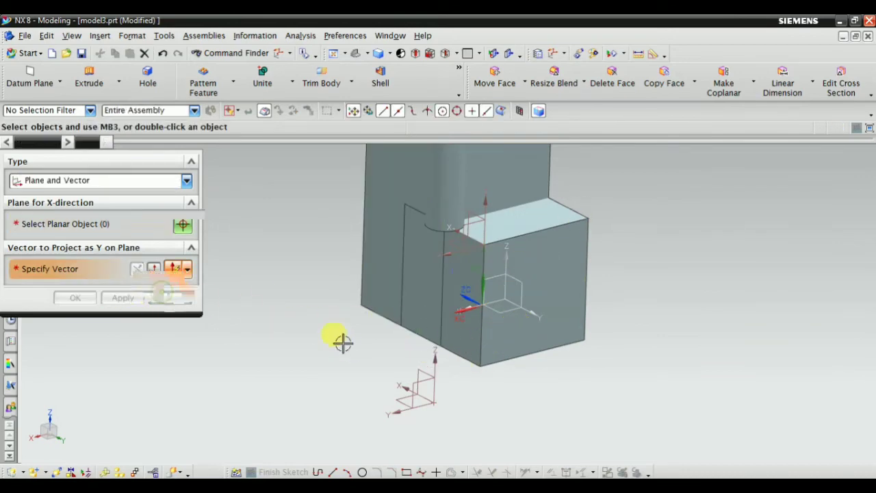
# Orient the WCS using the Plane, X-axis, Point type and select the lower block's top face as the plane for the Z-axis
pyautogui.click(127, 37)
pyautogui.moveTo(193, 134)
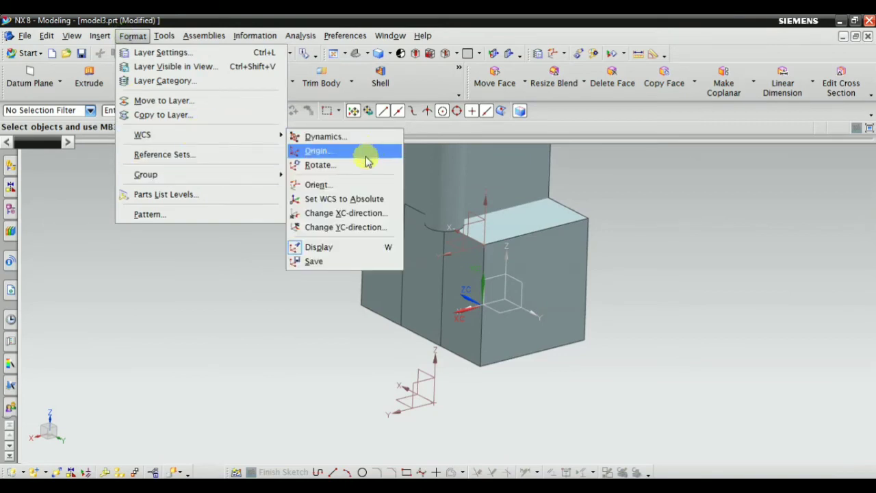
pyautogui.click(337, 186)
pyautogui.click(107, 180)
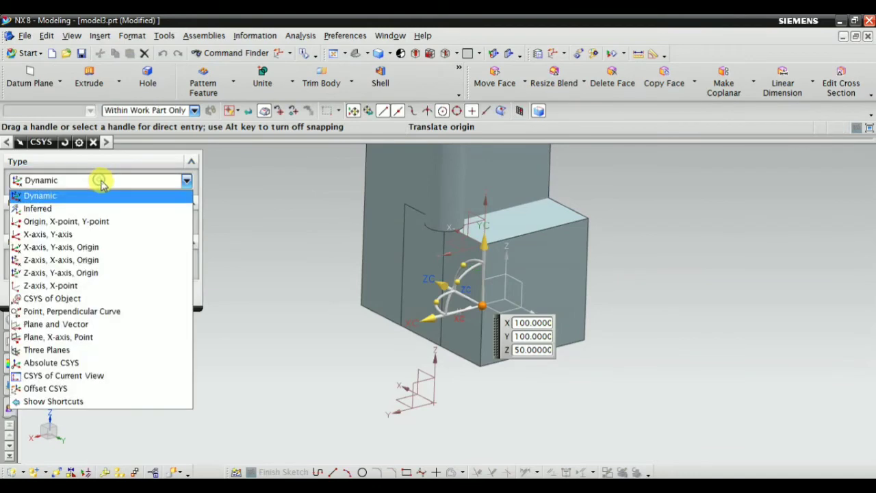
pyautogui.click(96, 340)
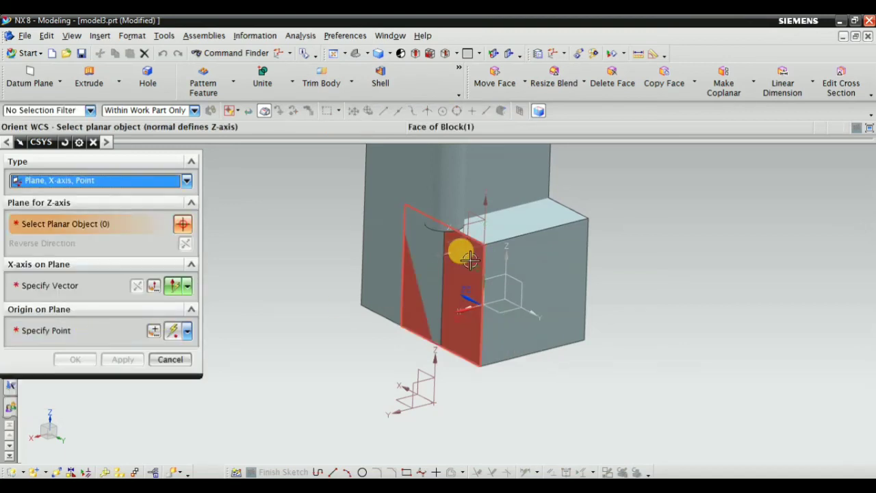
pyautogui.moveTo(647, 287); pyautogui.dragTo(588, 257, button='middle')
pyautogui.click(527, 197)
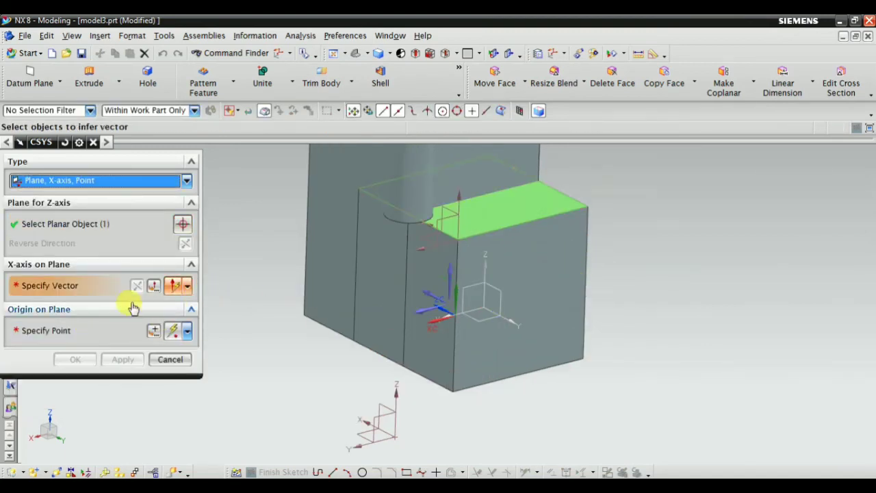
# Set the lower block's front bottom edge as the X-axis vector and its far bottom corner as the origin point, and apply the orientation
pyautogui.click(477, 380)
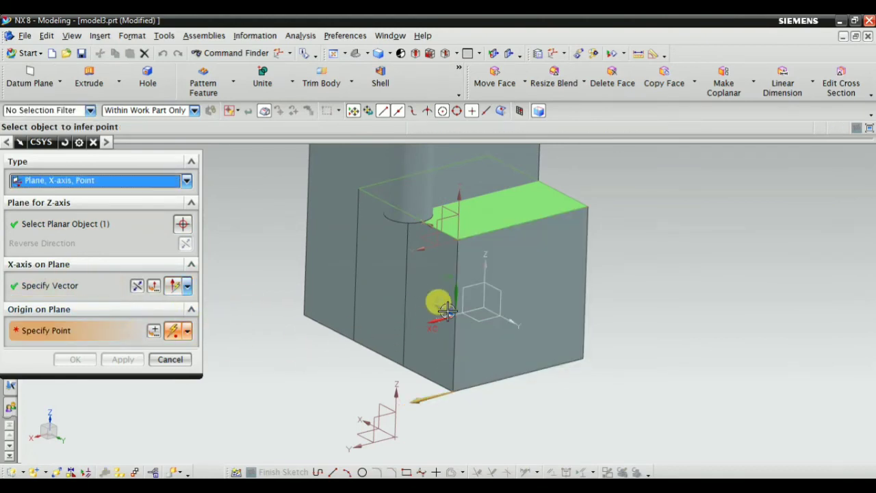
pyautogui.click(587, 359)
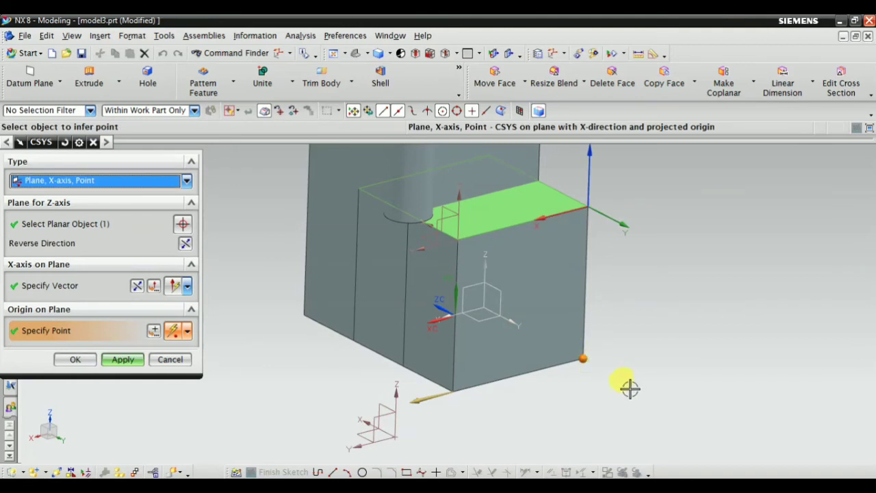
pyautogui.scroll(-2, 472, 375)
pyautogui.scroll(2, 617, 334)
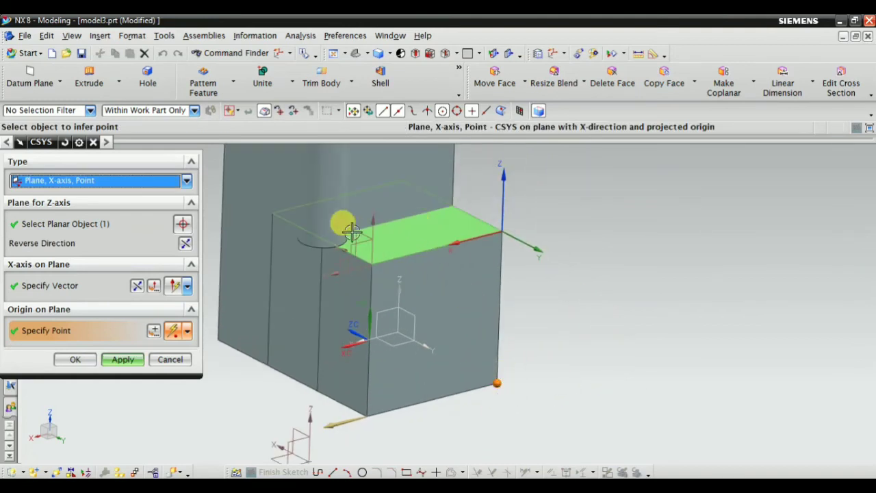
pyautogui.click(120, 359)
# Change the CSYS type to Three Planes and select the taller block's top face as the plane for the X-direction
pyautogui.click(186, 180)
pyautogui.click(109, 323)
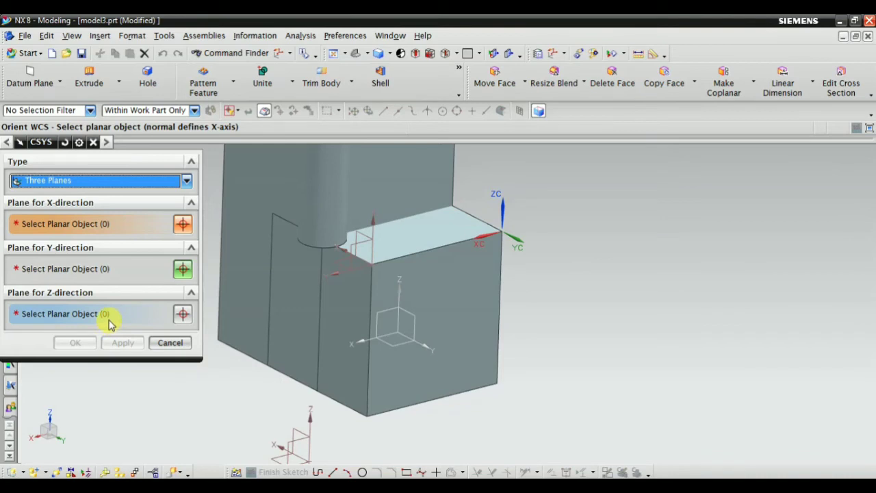
pyautogui.scroll(-3, 525, 347)
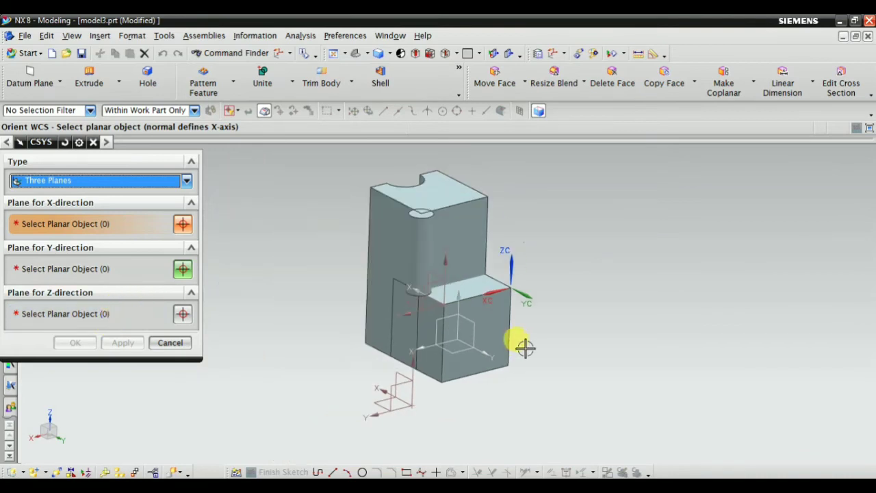
pyautogui.scroll(4, 540, 193)
pyautogui.moveTo(526, 185); pyautogui.dragTo(469, 237, button='middle')
pyautogui.scroll(-4, 508, 280)
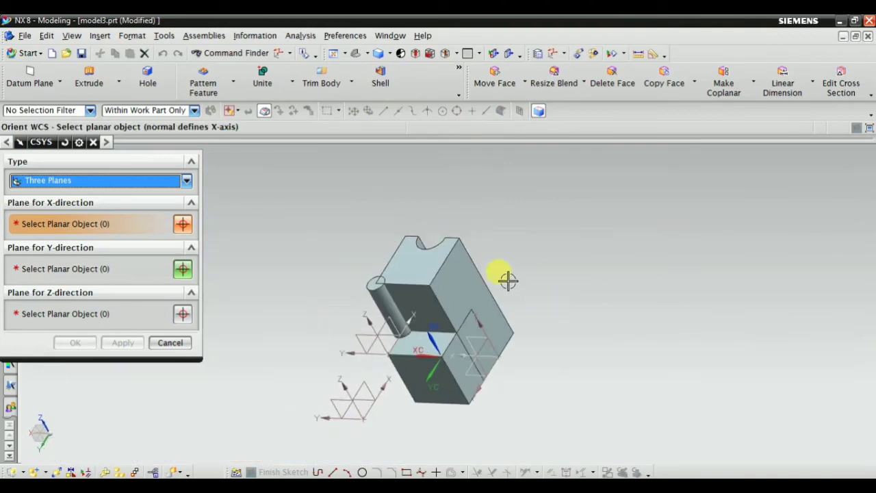
pyautogui.scroll(5, 486, 306)
pyautogui.scroll(2, 531, 351)
pyautogui.scroll(-3, 381, 245)
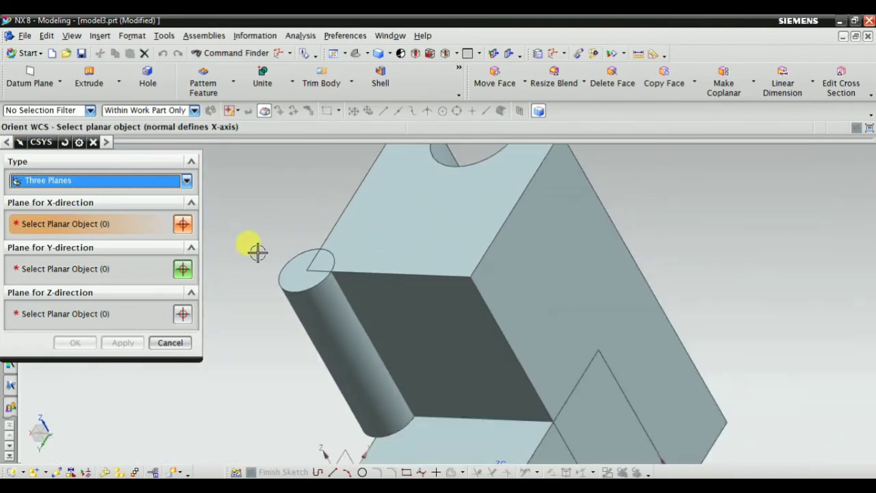
pyautogui.click(425, 215)
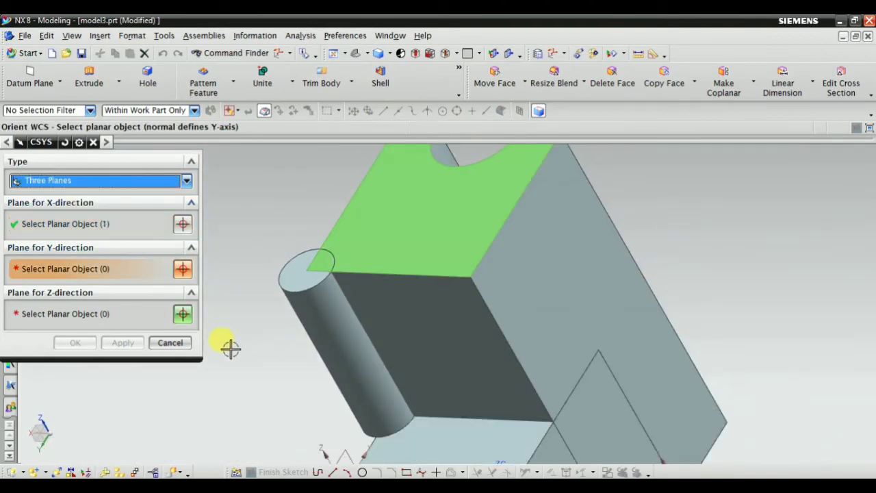
# Select the taller block's face behind the cylinder for the Y-direction and its adjacent side face for the Z-direction, and apply the orientation
pyautogui.click(452, 315)
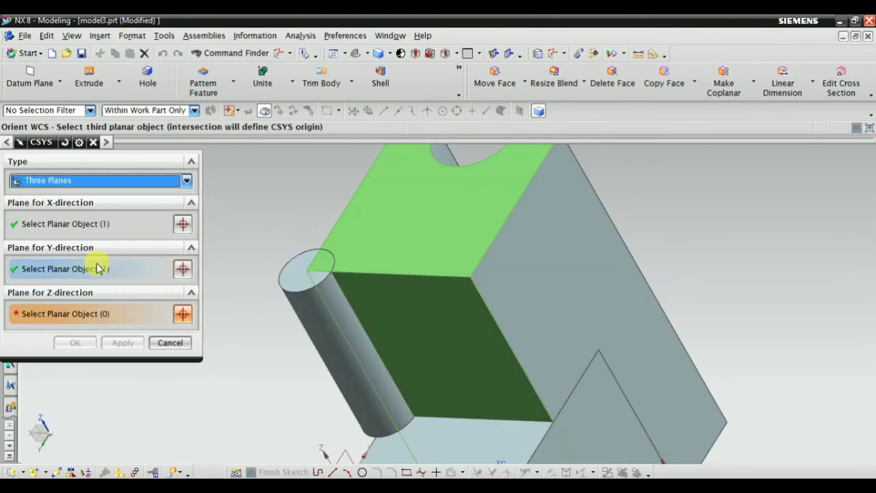
pyautogui.click(520, 281)
pyautogui.moveTo(497, 303); pyautogui.dragTo(530, 271, button='middle')
pyautogui.scroll(5, 512, 247)
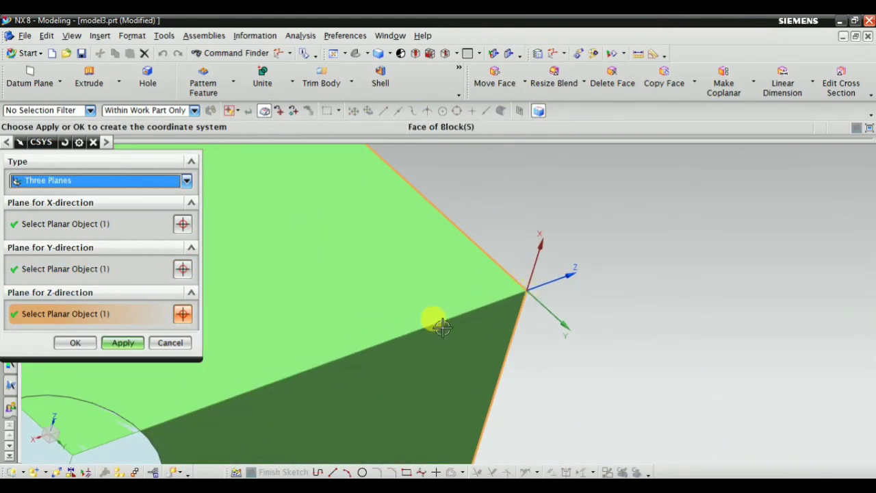
pyautogui.click(120, 344)
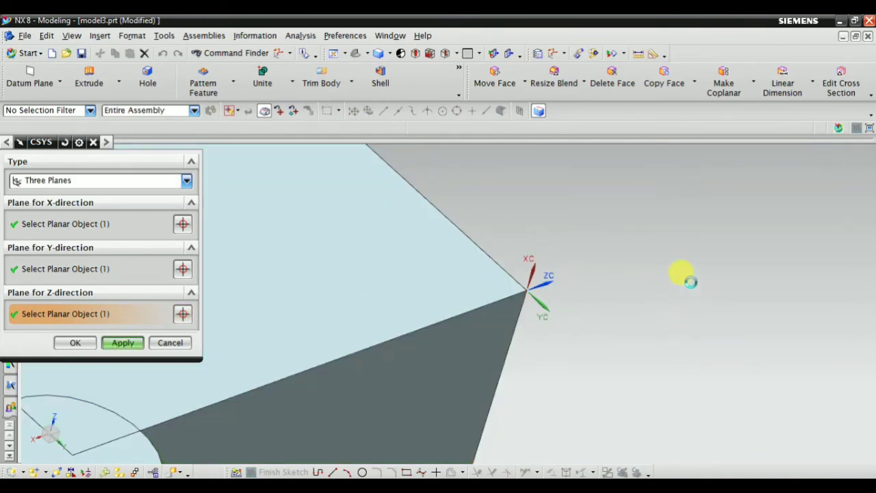
# Select the taller block's large side face beside the cylinder as the X-direction plane for another Three Planes orientation
pyautogui.scroll(-6, 695, 261)
pyautogui.scroll(2, 411, 195)
pyautogui.scroll(-2, 487, 260)
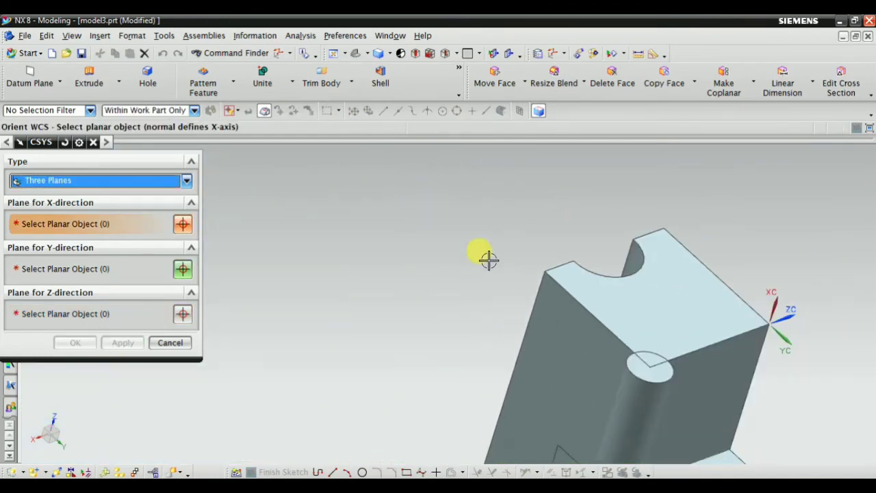
pyautogui.moveTo(486, 260); pyautogui.dragTo(530, 244, button='middle')
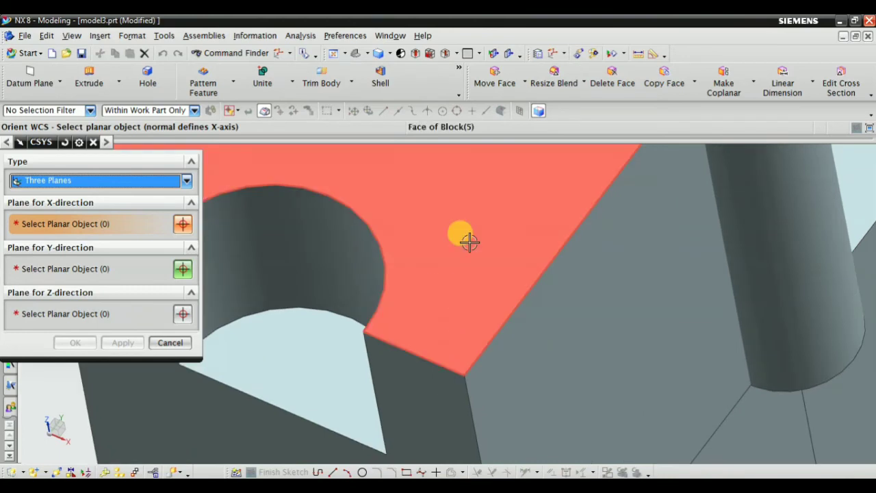
pyautogui.scroll(-3, 479, 254)
pyautogui.click(518, 279)
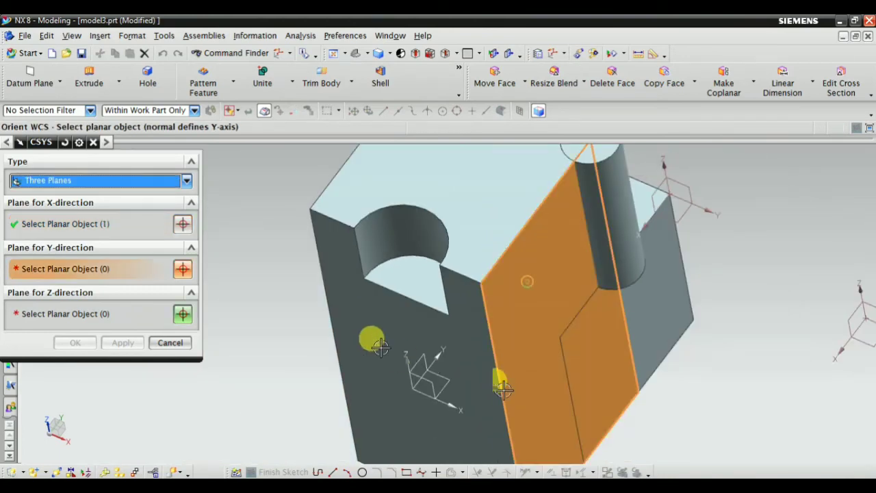
# Select the taller block's top face for the Y-direction and the notched face for the Z-direction, and apply the WCS orientation
pyautogui.click(489, 254)
pyautogui.click(459, 302)
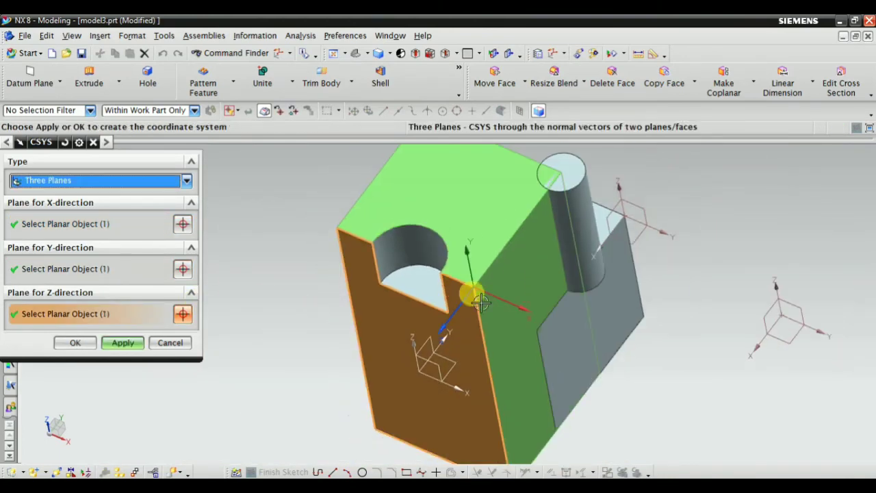
pyautogui.moveTo(469, 294); pyautogui.dragTo(465, 339, button='middle')
pyautogui.scroll(3, 464, 339)
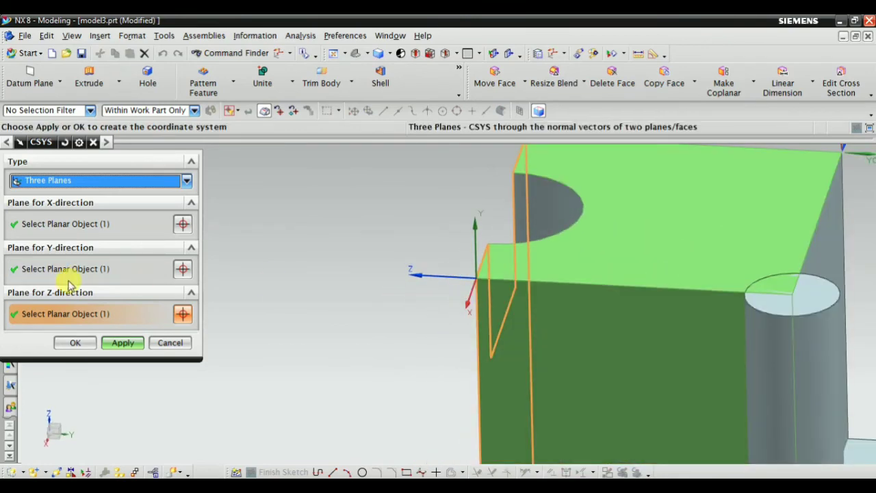
pyautogui.click(122, 342)
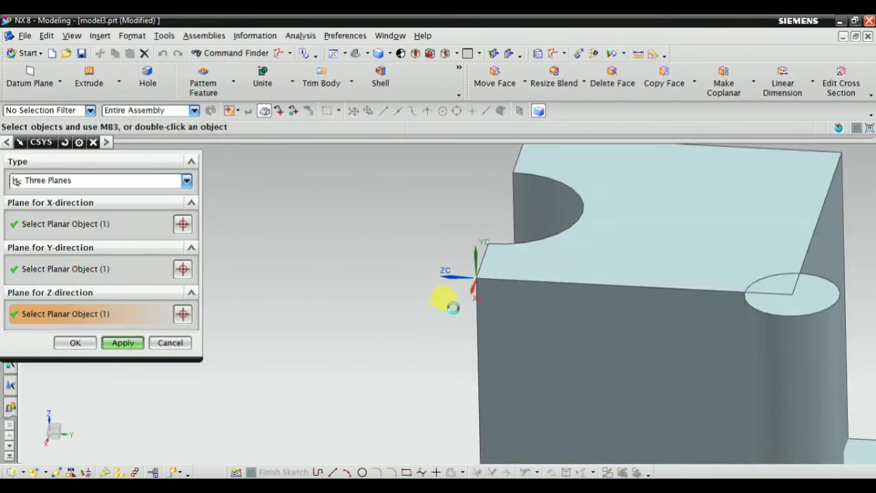
# Change the CSYS type to Absolute CSYS and apply it to the WCS
pyautogui.moveTo(327, 252); pyautogui.dragTo(455, 248, button='middle')
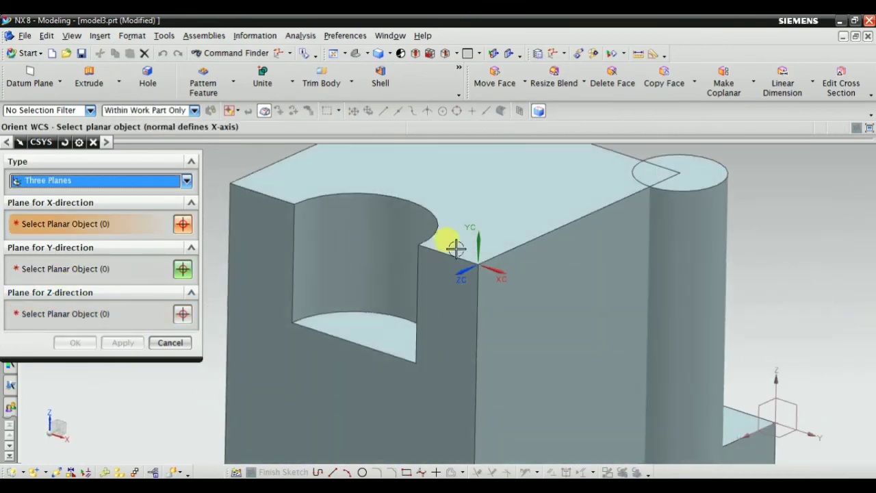
pyautogui.click(75, 180)
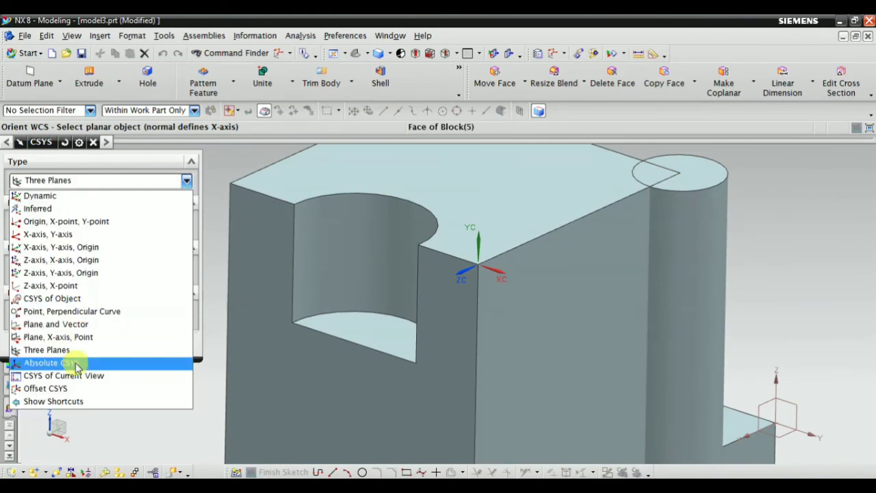
pyautogui.click(77, 365)
pyautogui.scroll(-5, 372, 215)
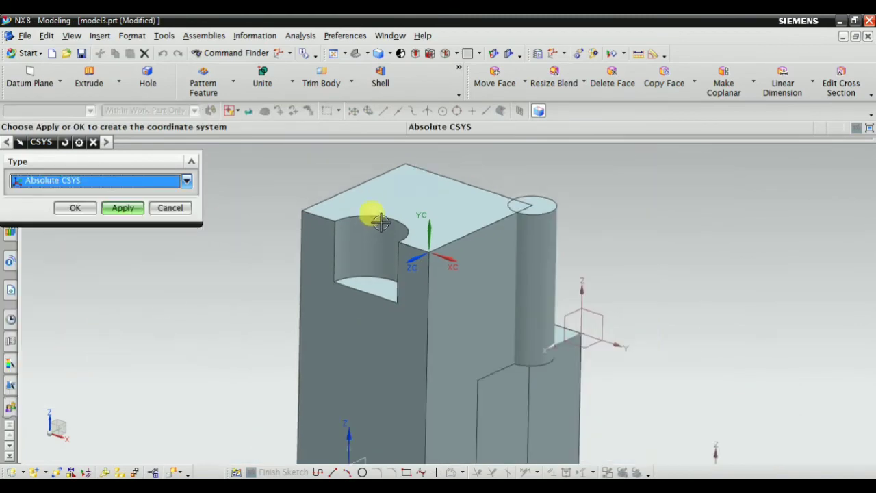
pyautogui.scroll(3, 498, 269)
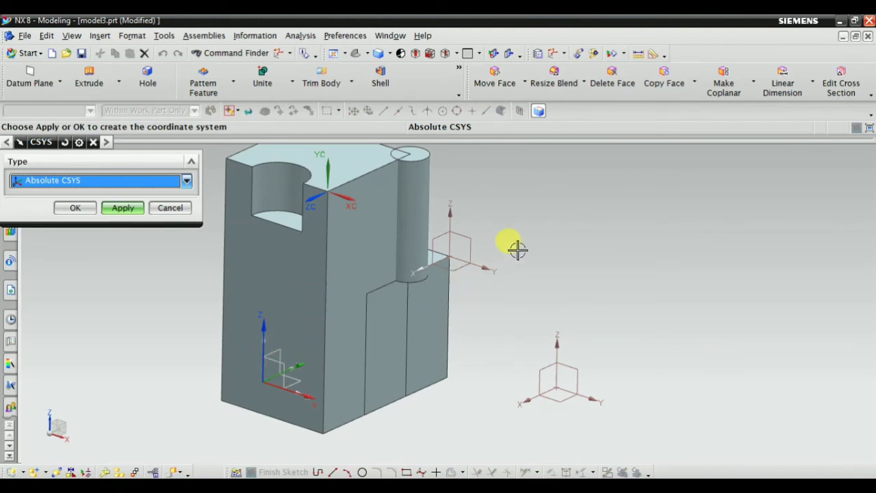
pyautogui.click(123, 208)
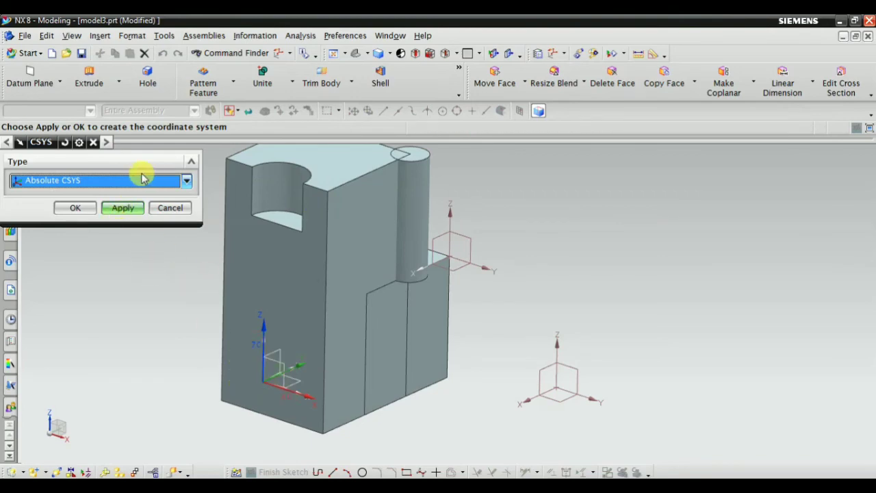
# Change the CSYS type to CSYS of Current View, reorient the model, and apply the view-based orientation to the WCS
pyautogui.click(96, 179)
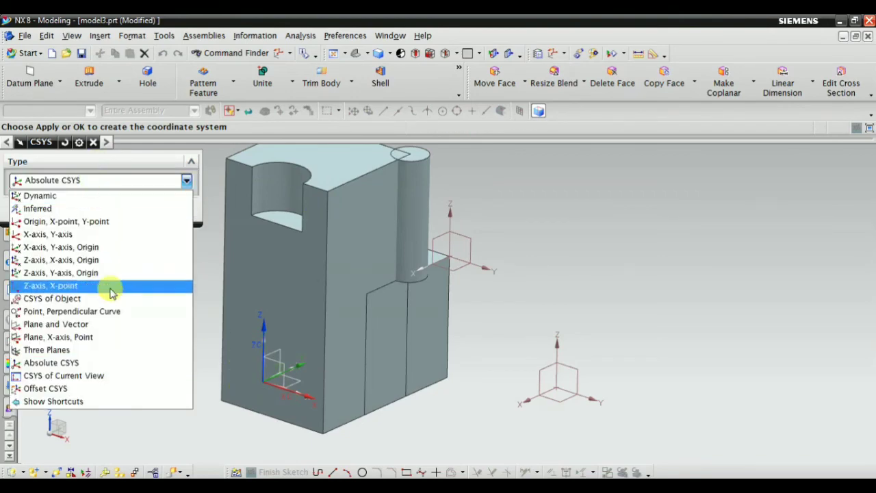
pyautogui.click(151, 364)
pyautogui.click(117, 180)
pyautogui.click(96, 375)
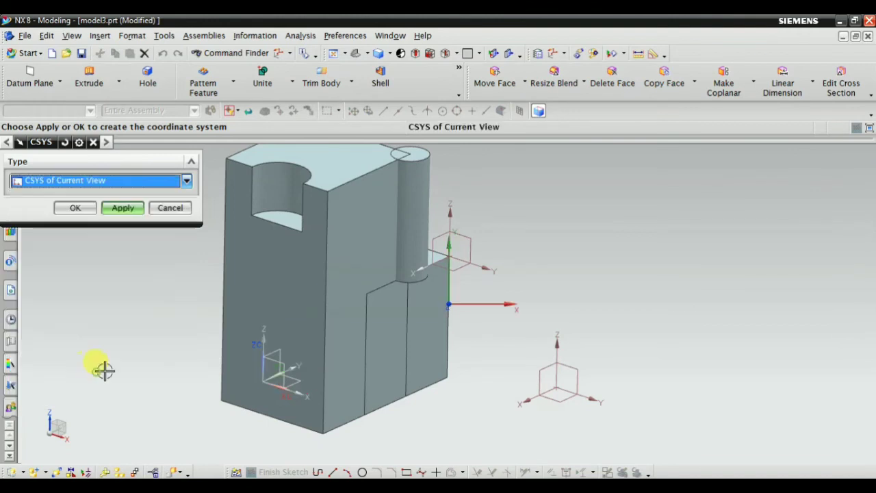
pyautogui.moveTo(565, 319); pyautogui.dragTo(503, 308, button='middle')
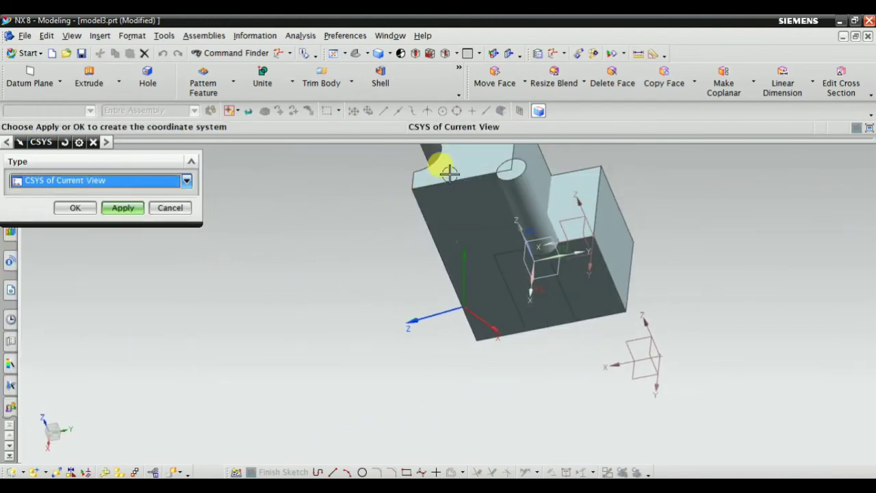
pyautogui.click(355, 54)
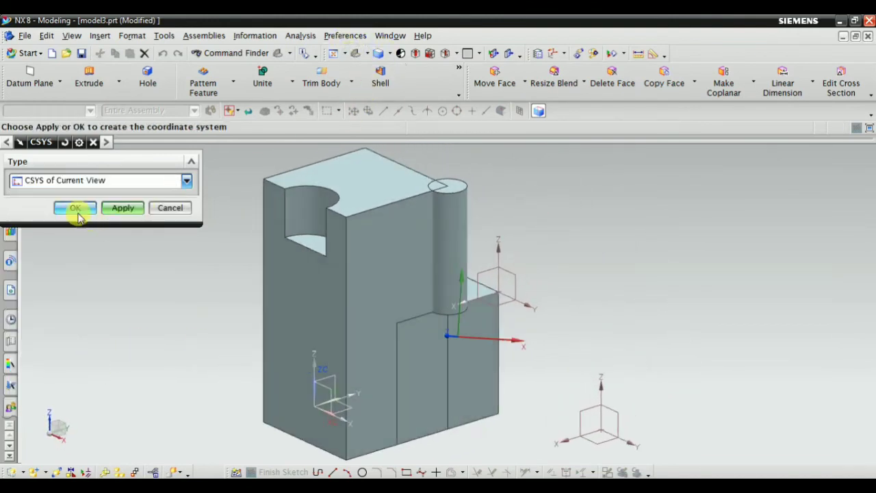
pyautogui.click(123, 207)
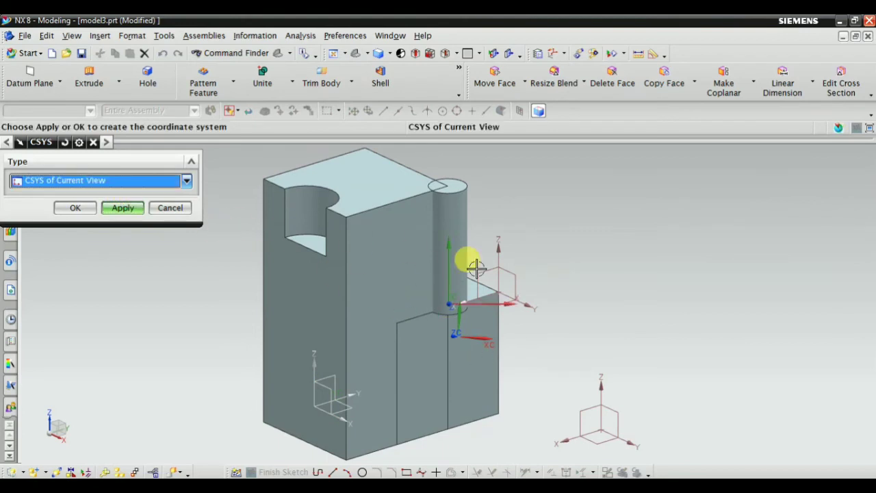
# Change the CSYS type to Offset CSYS and set the translation from the WCS to X 33, Y 22 and Z 22 mm
pyautogui.moveTo(473, 260); pyautogui.dragTo(568, 281, button='middle')
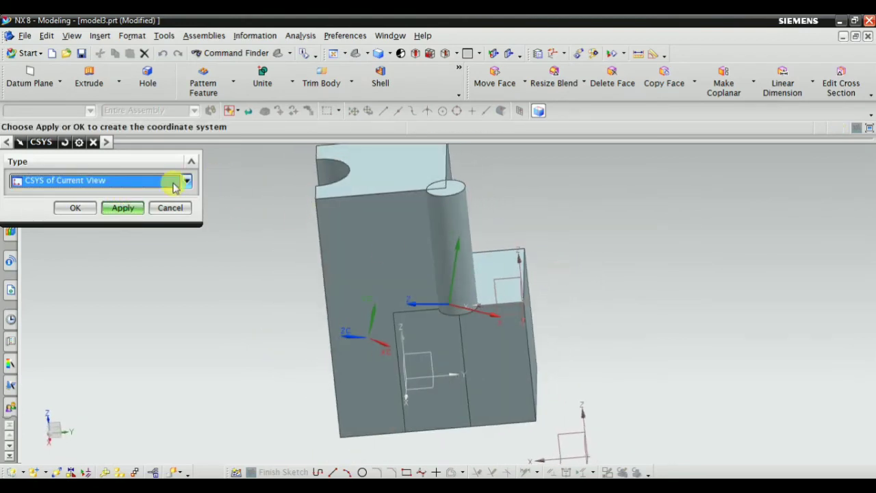
pyautogui.click(103, 179)
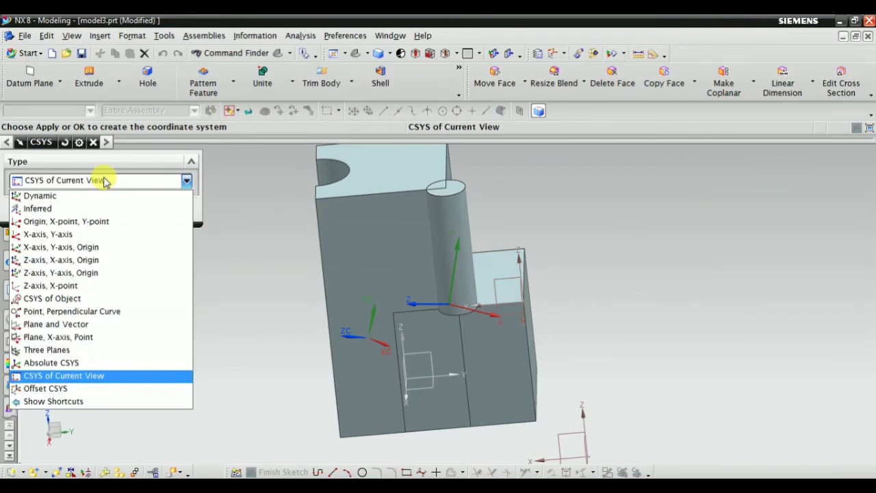
pyautogui.click(83, 393)
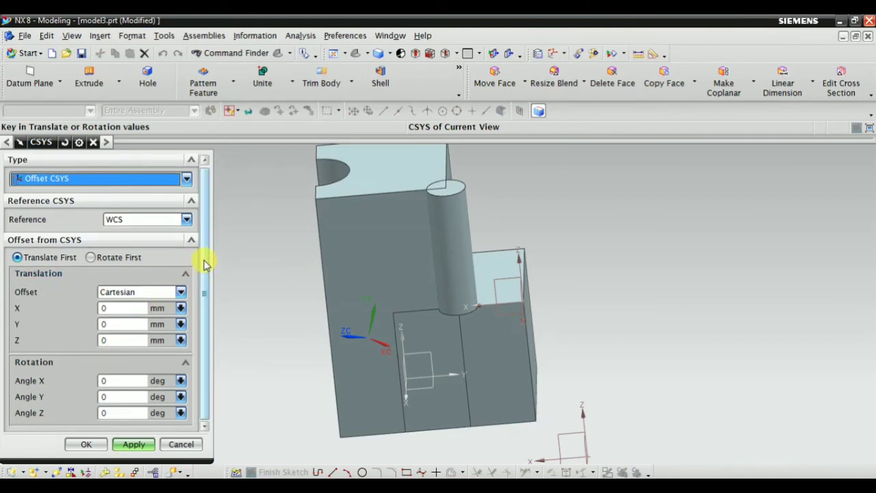
pyautogui.click(115, 307)
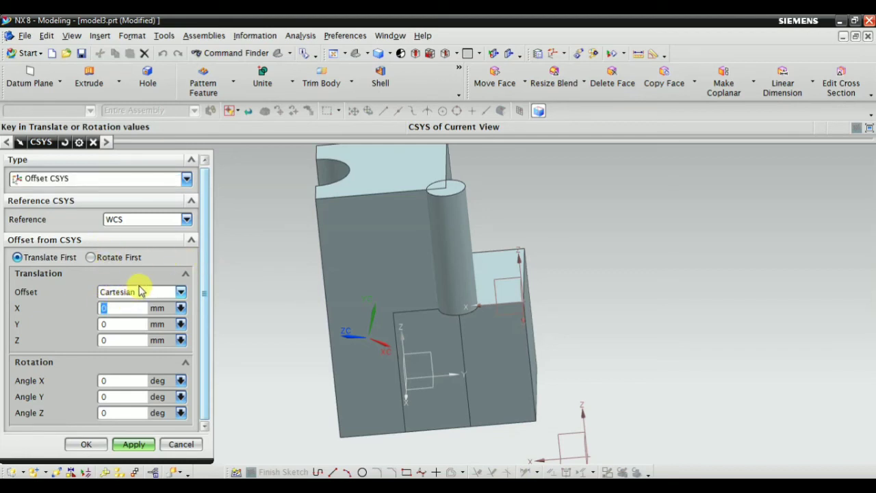
pyautogui.click(113, 325)
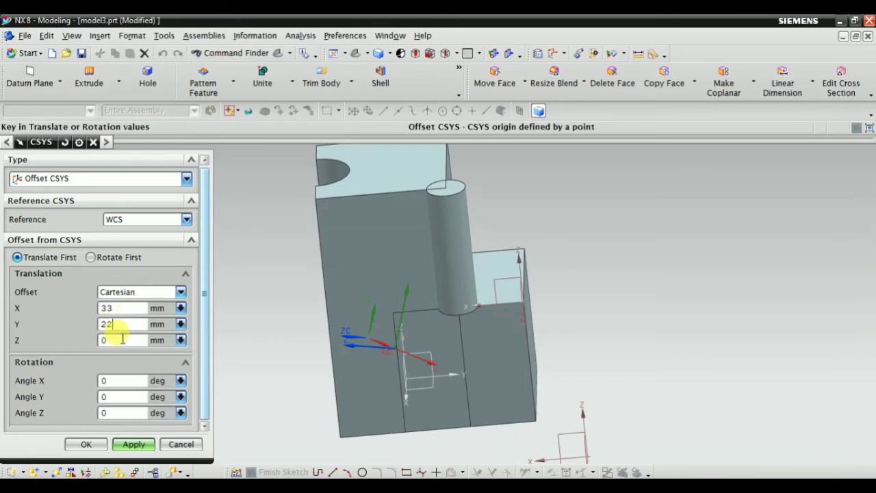
pyautogui.click(121, 339)
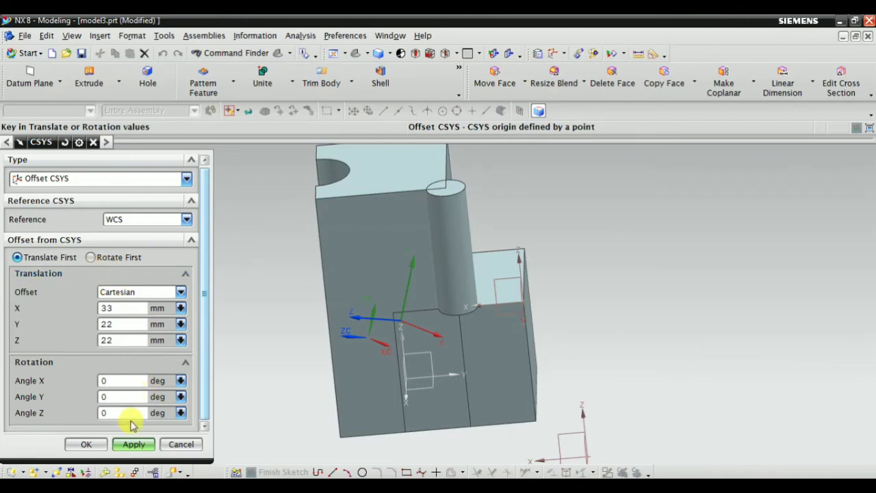
# Set the offset rotation from the WCS to Angle X 45, Angle Y 44 and Angle Z 10 deg, and apply it
pyautogui.click(125, 381)
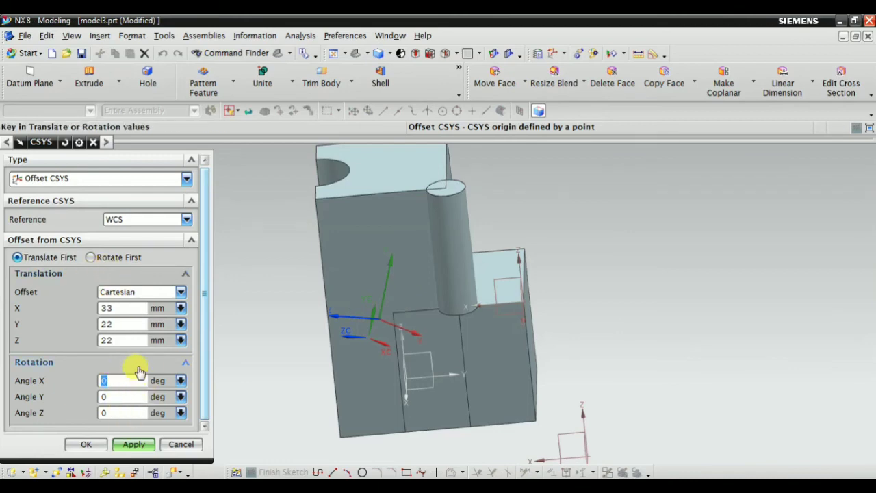
pyautogui.click(129, 396)
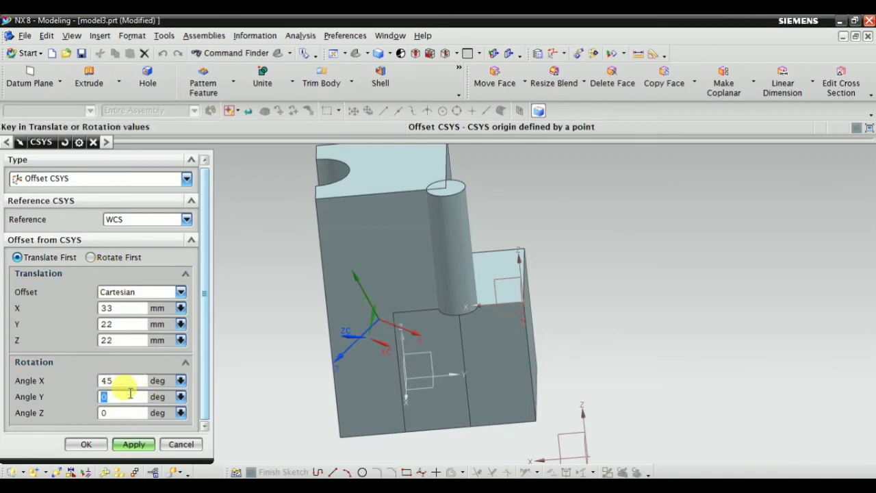
pyautogui.click(127, 410)
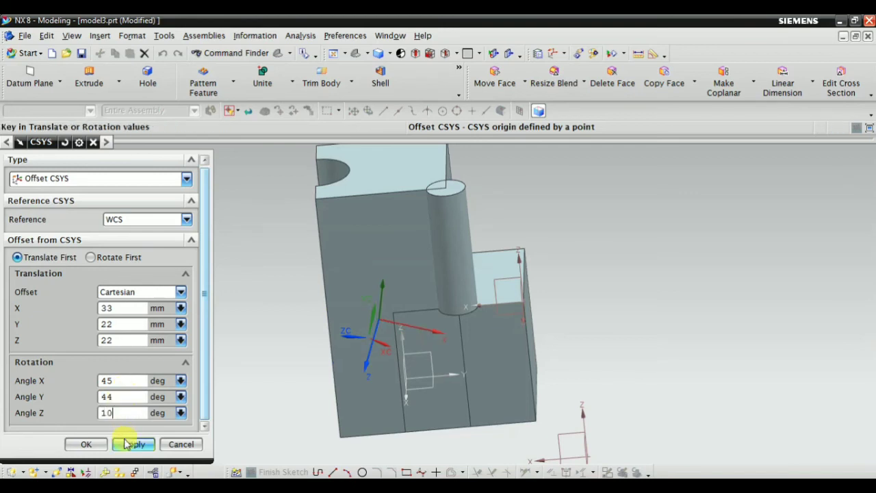
pyautogui.click(128, 443)
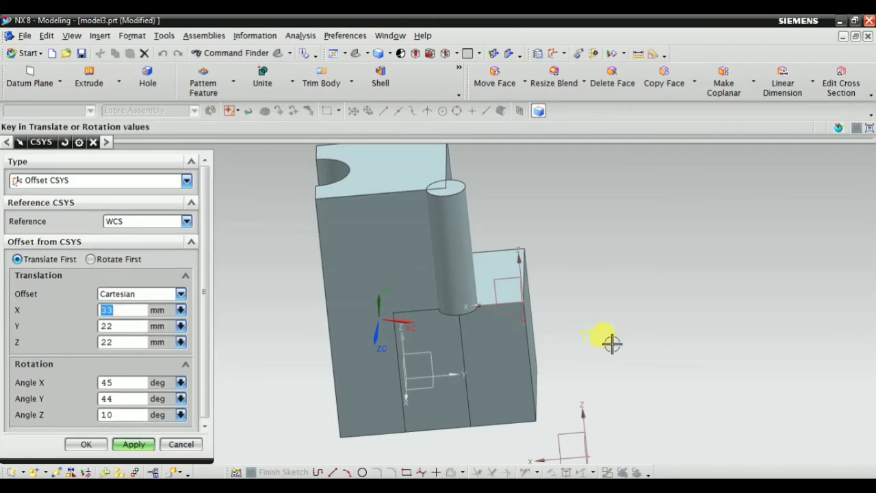
# Switch the offset order to Rotate First and accept the new WCS orientation
pyautogui.moveTo(604, 335); pyautogui.dragTo(554, 319, button='middle')
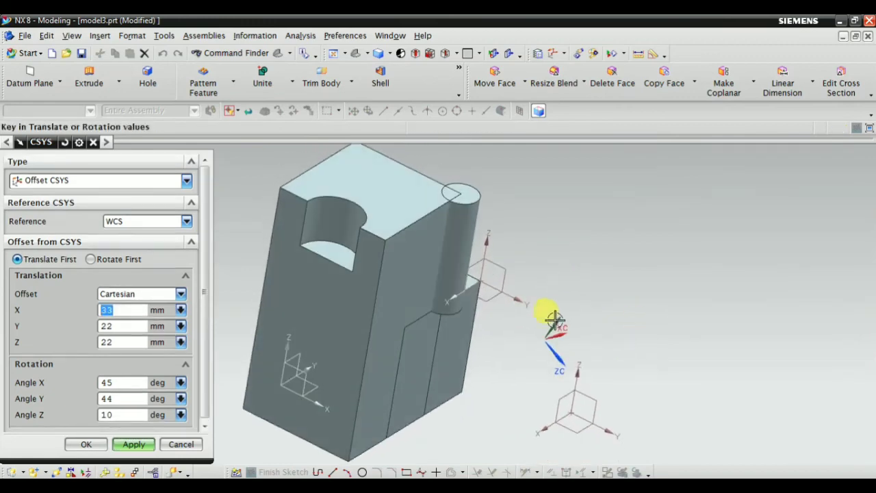
pyautogui.click(91, 259)
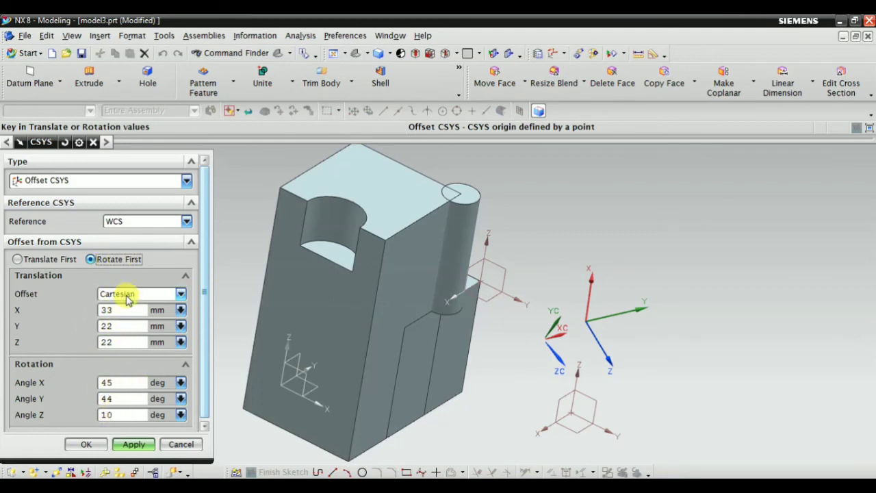
pyautogui.click(86, 444)
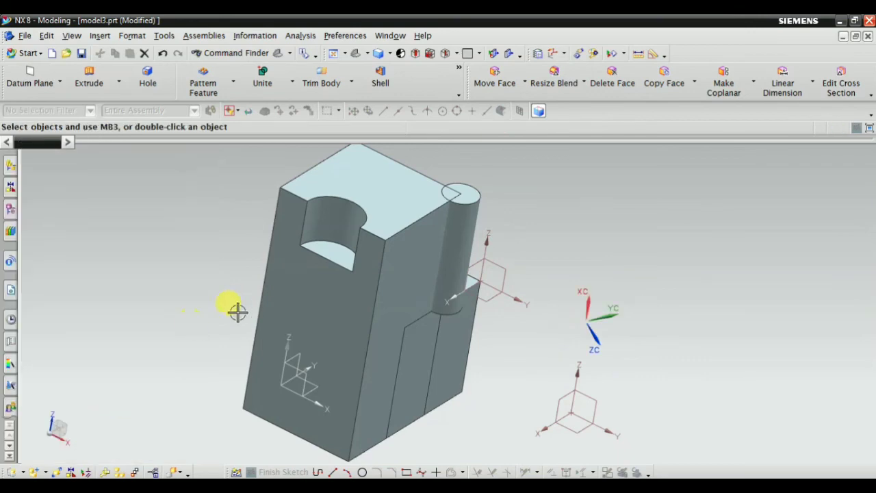
# Reset the WCS to the absolute coordinate system
pyautogui.click(133, 38)
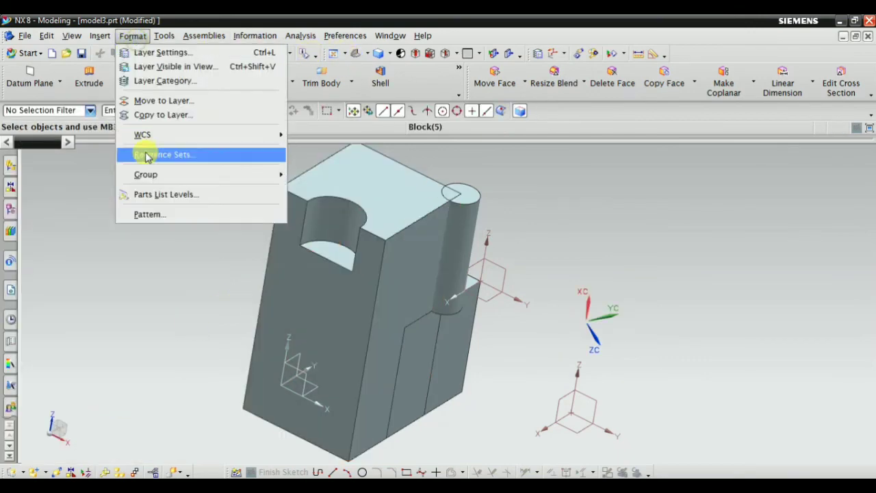
pyautogui.moveTo(160, 134)
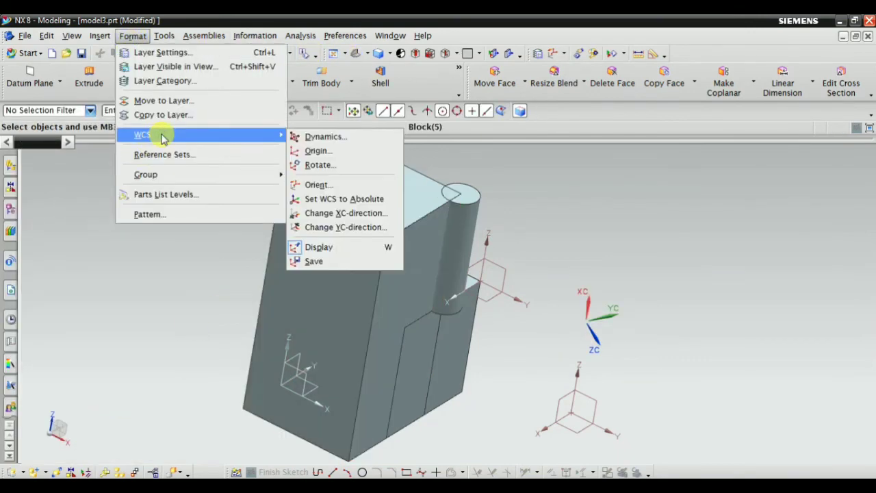
pyautogui.click(360, 205)
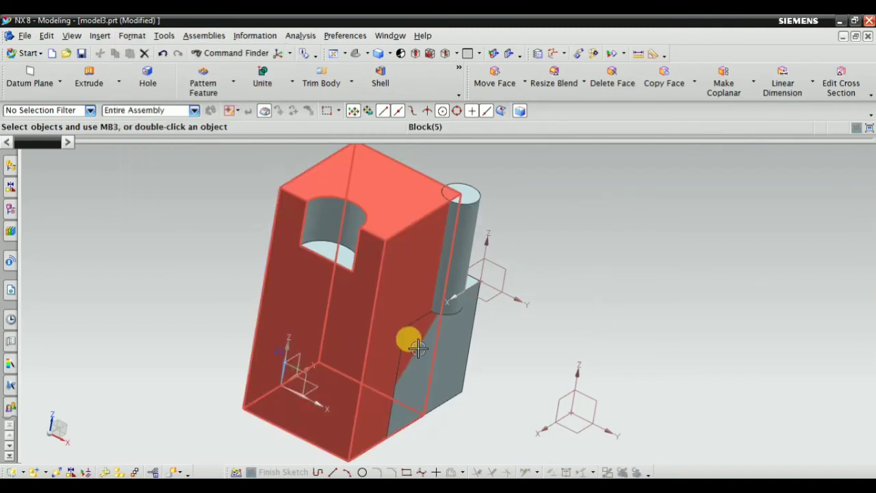
# Change the WCS XC-direction to point toward the tall block's top corner between the notch and the cylinder
pyautogui.moveTo(418, 376); pyautogui.dragTo(375, 301, button='middle')
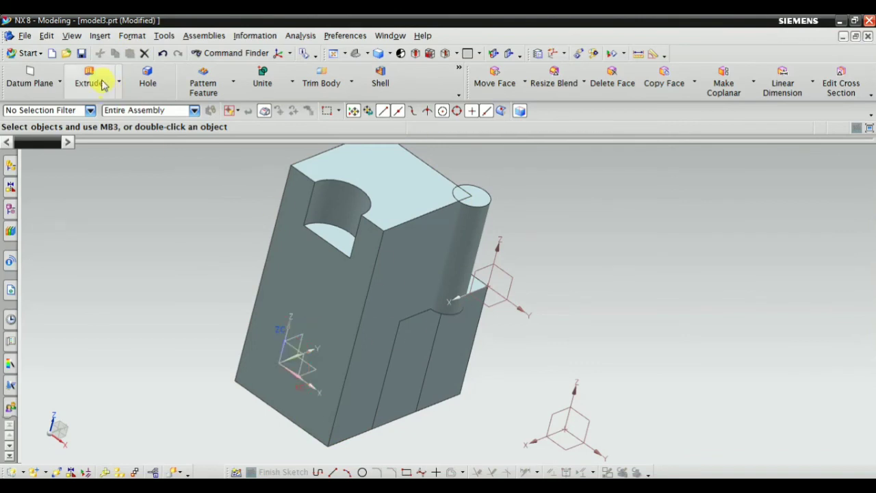
pyautogui.click(126, 35)
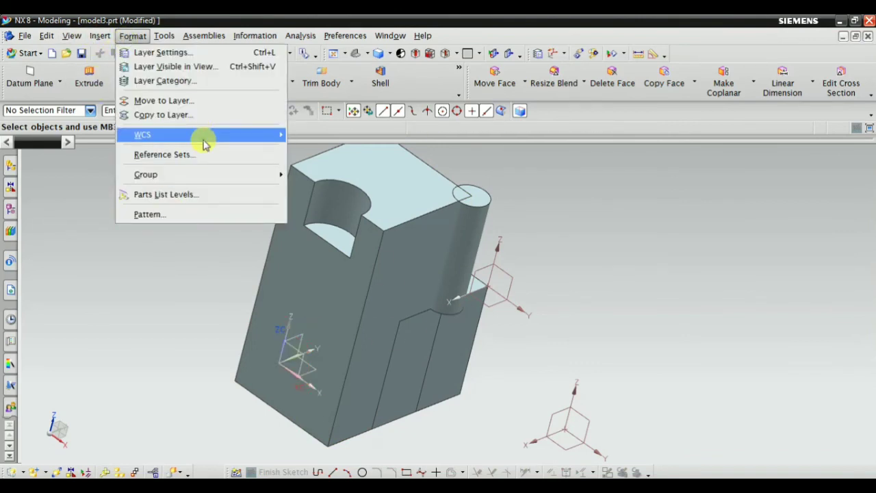
pyautogui.moveTo(203, 143)
pyautogui.click(391, 213)
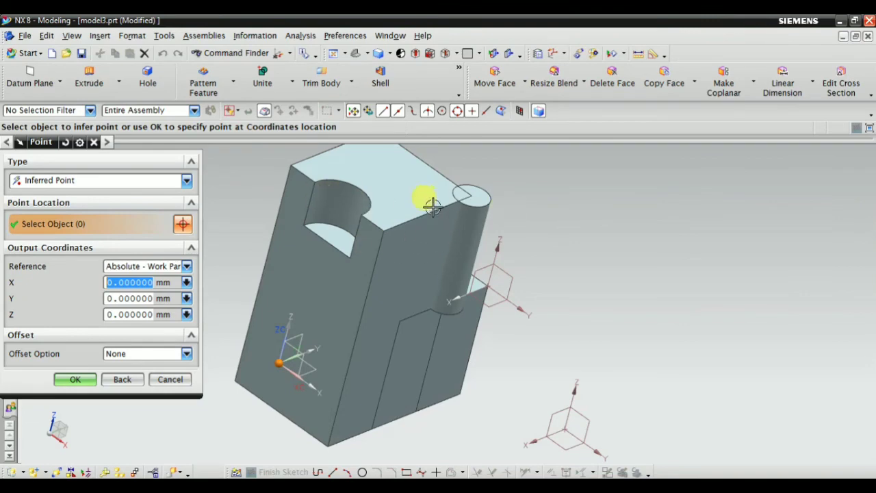
pyautogui.scroll(5, 424, 215)
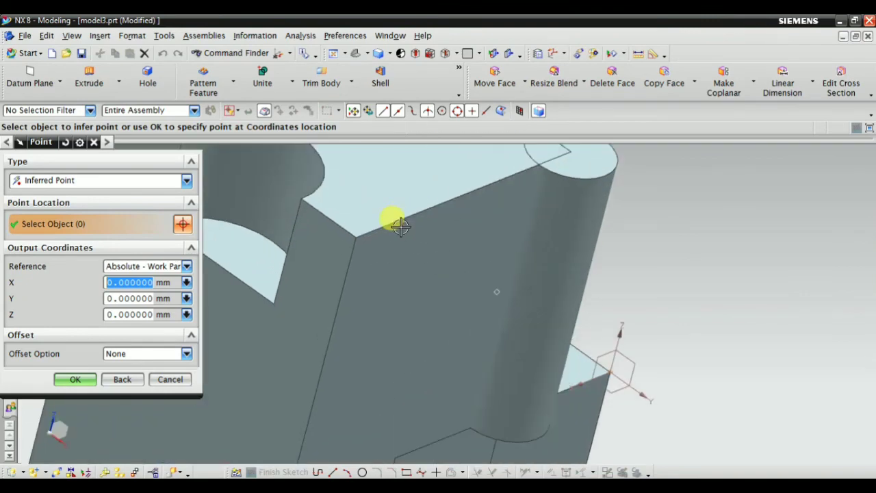
pyautogui.click(344, 229)
pyautogui.scroll(-5, 466, 225)
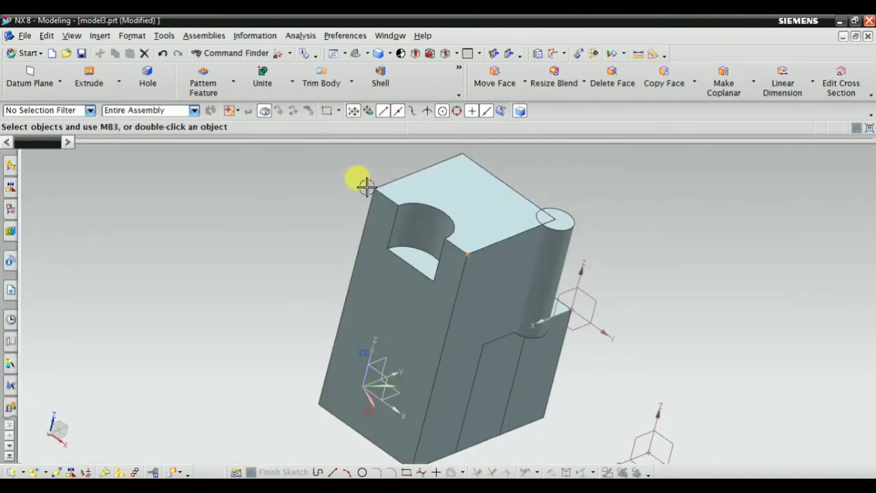
pyautogui.click(359, 186)
# Change the WCS YC-direction using the tall block's rear top corner at X 0, Y -50, Z 200 mm
pyautogui.click(133, 36)
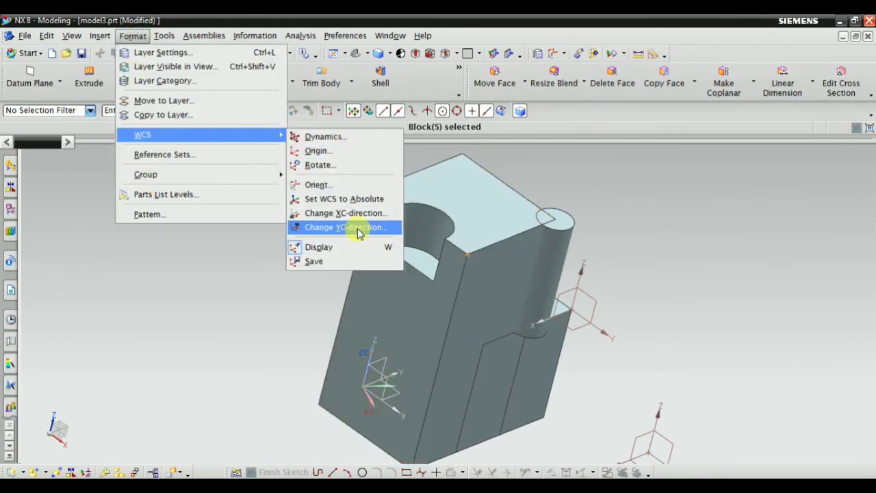
pyautogui.click(359, 232)
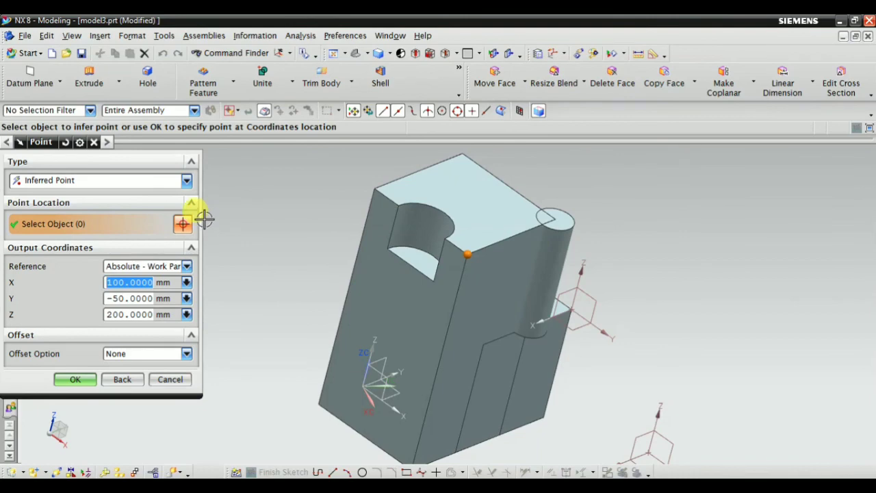
pyautogui.scroll(-3, 314, 253)
pyautogui.scroll(5, 358, 166)
pyautogui.click(469, 270)
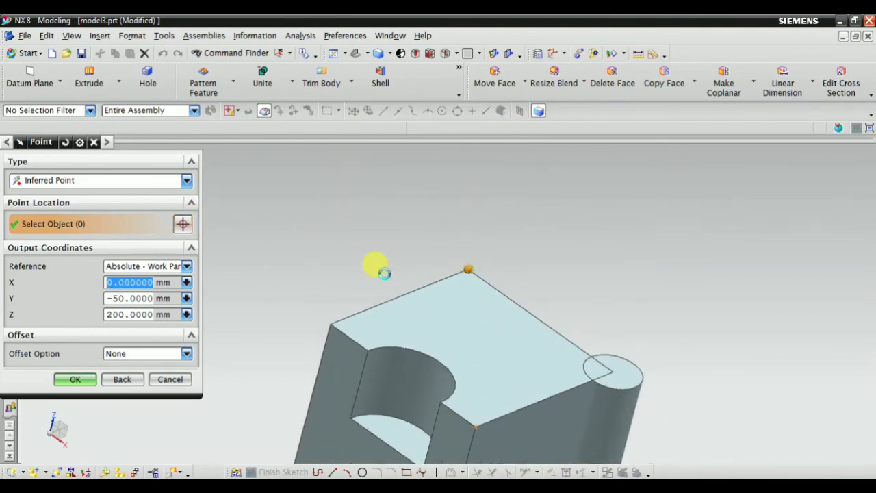
pyautogui.moveTo(370, 198); pyautogui.dragTo(540, 301, button='middle')
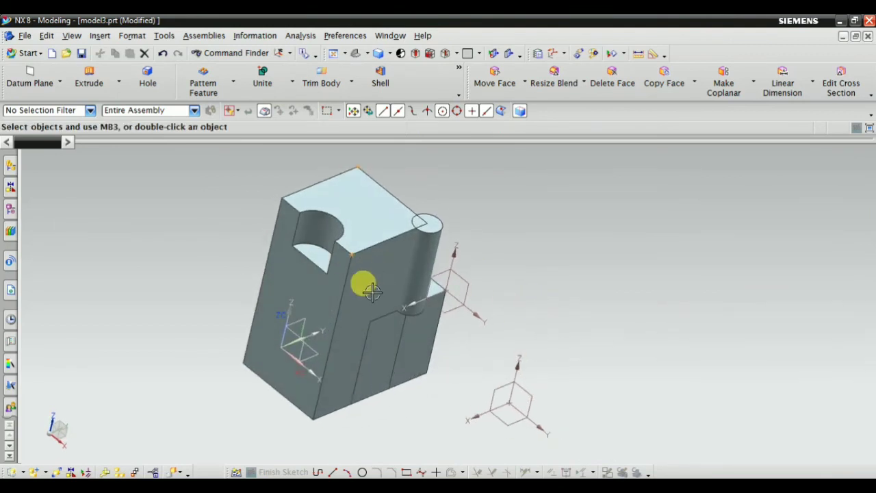
# Turn off the WCS display and turn it back on with the blocks still visible
pyautogui.click(134, 40)
pyautogui.moveTo(171, 137)
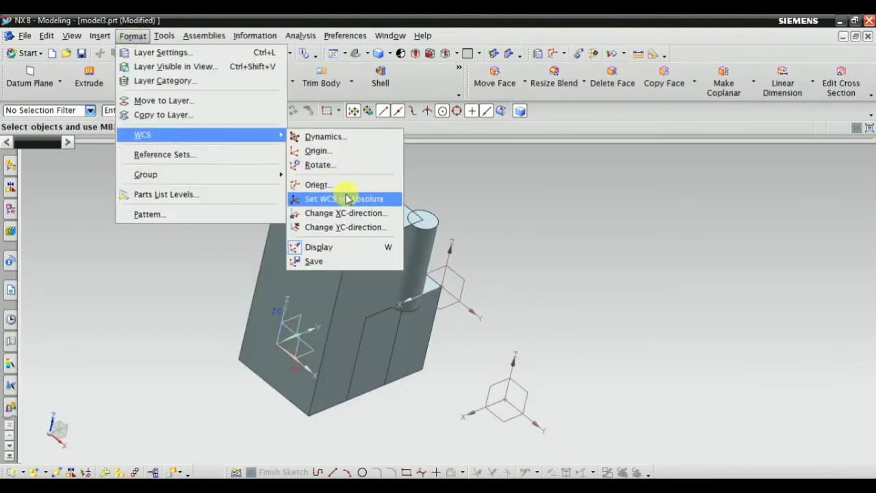
pyautogui.click(353, 252)
pyautogui.scroll(-3, 690, 297)
pyautogui.scroll(2, 582, 260)
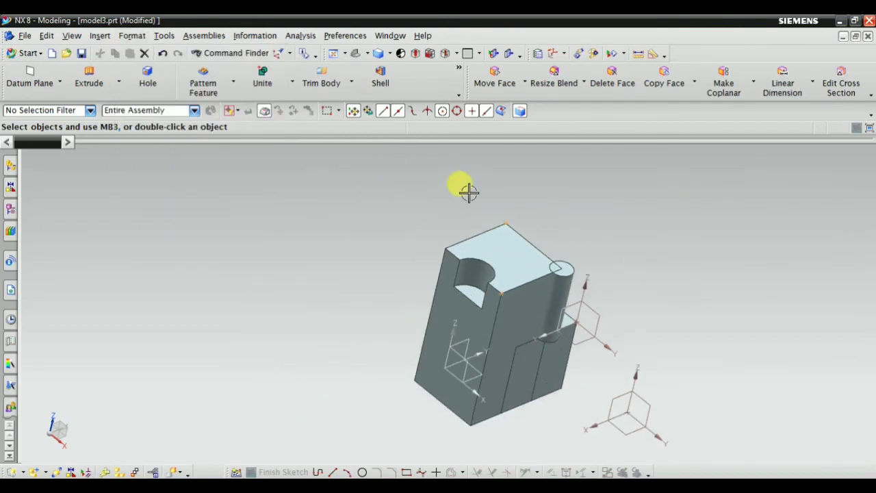
pyautogui.click(139, 38)
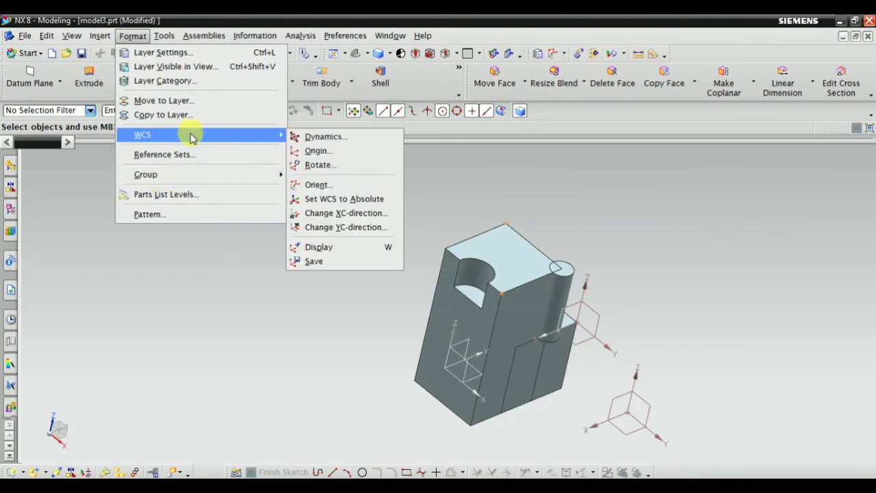
pyautogui.click(388, 249)
# Hide the tall notched block, the cylinder and the smaller block
pyautogui.scroll(-1, 213, 235)
pyautogui.moveTo(467, 351); pyautogui.dragTo(447, 317, button='middle')
pyautogui.scroll(3, 442, 273)
pyautogui.rightClick(443, 249)
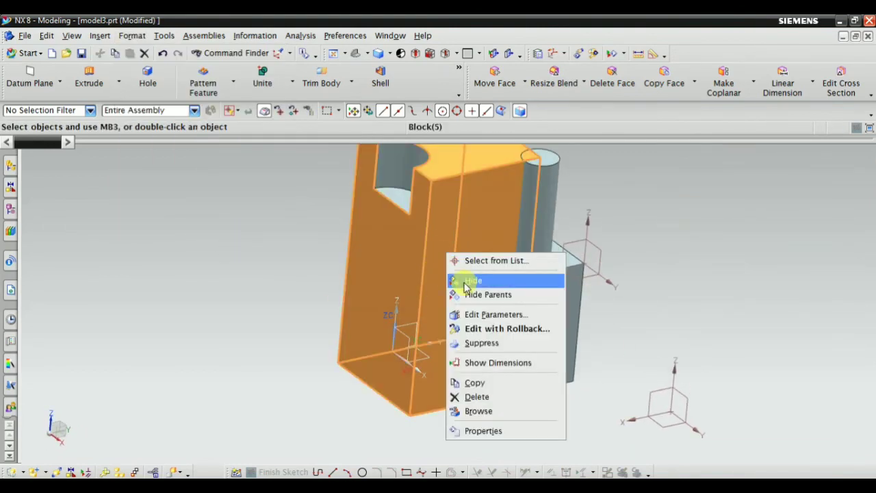
pyautogui.click(464, 283)
pyautogui.rightClick(529, 219)
pyautogui.click(547, 252)
pyautogui.rightClick(518, 256)
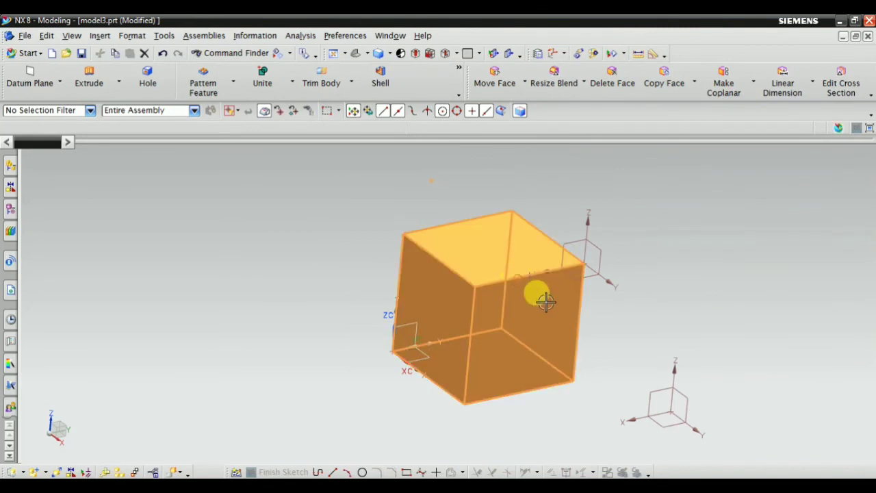
pyautogui.click(559, 312)
pyautogui.scroll(1, 363, 348)
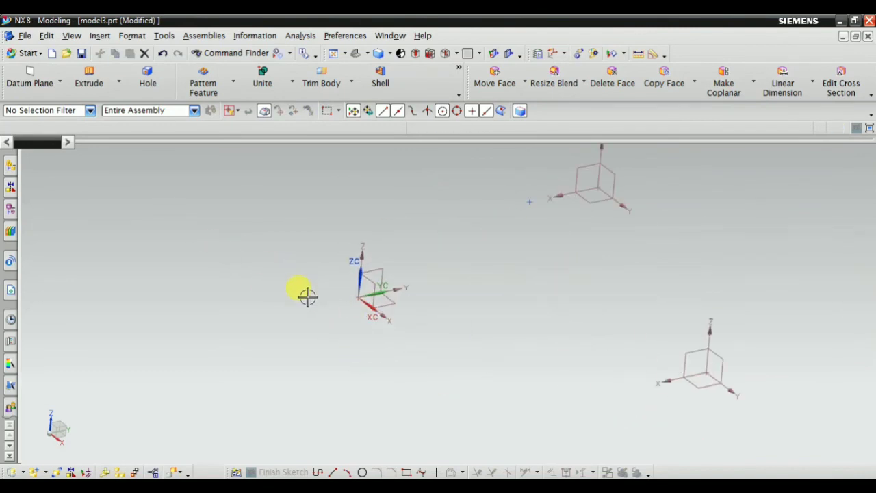
# Move the WCS origin with the Cursor Location type to a free point at about XC -489, YC -244, ZC 0 mm
pyautogui.click(132, 35)
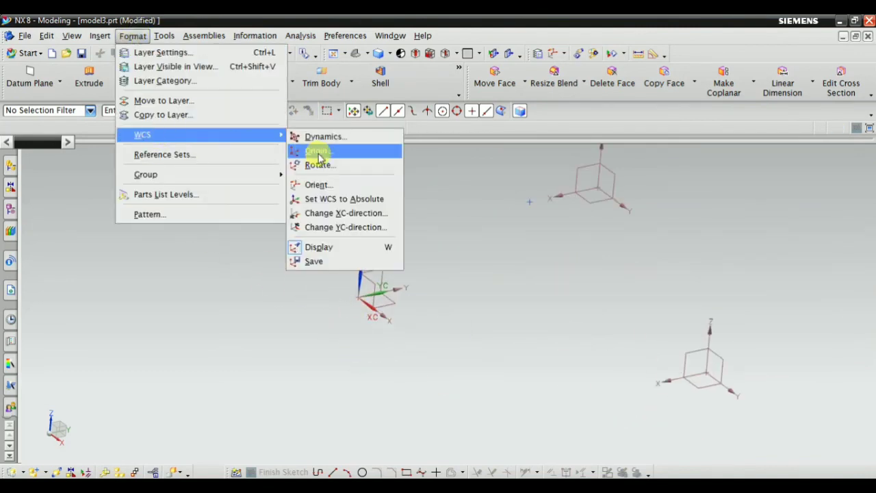
pyautogui.click(318, 158)
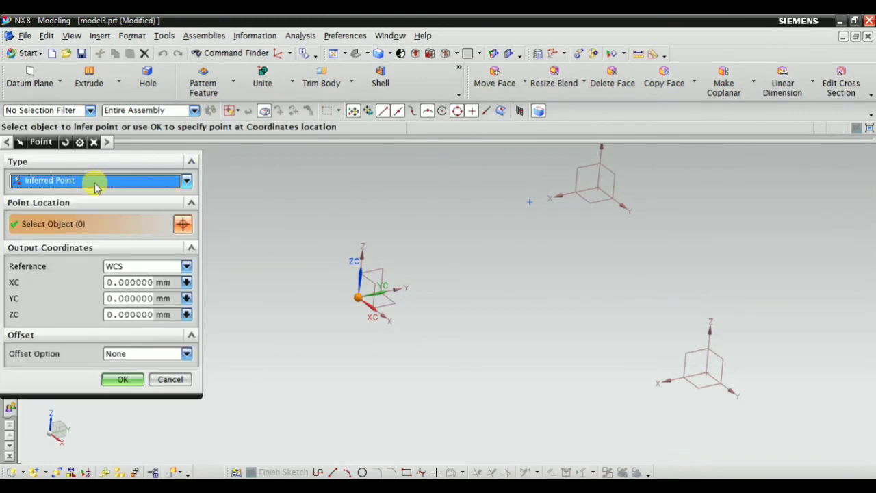
pyautogui.click(95, 184)
pyautogui.click(70, 210)
pyautogui.scroll(-3, 417, 291)
pyautogui.click(345, 257)
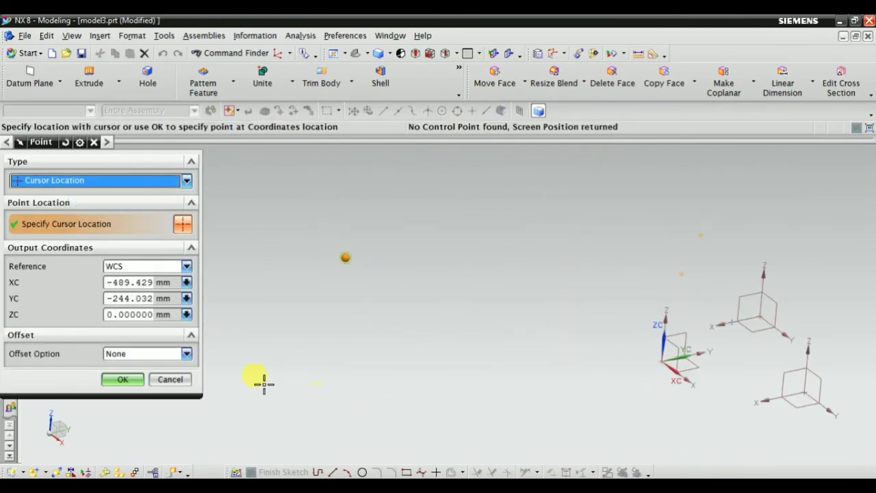
pyautogui.click(123, 381)
pyautogui.scroll(2, 297, 326)
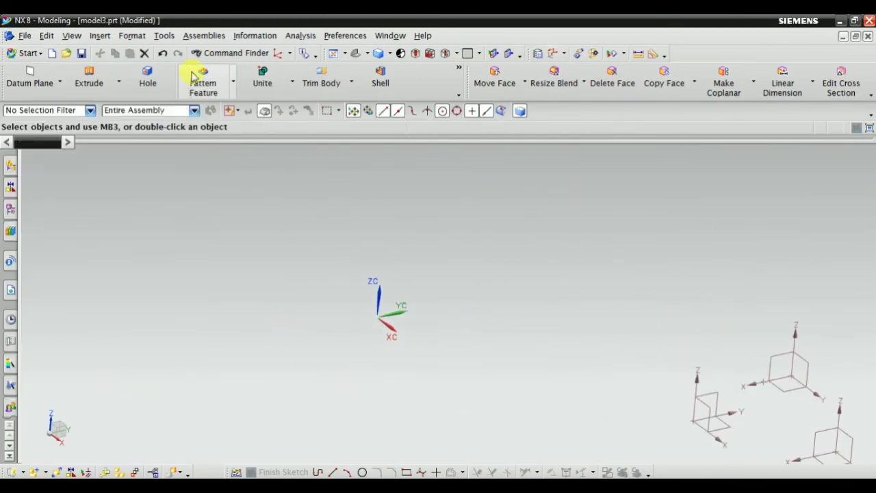
# Hide the relocated WCS and display it again in the empty area
pyautogui.click(136, 36)
pyautogui.moveTo(140, 135)
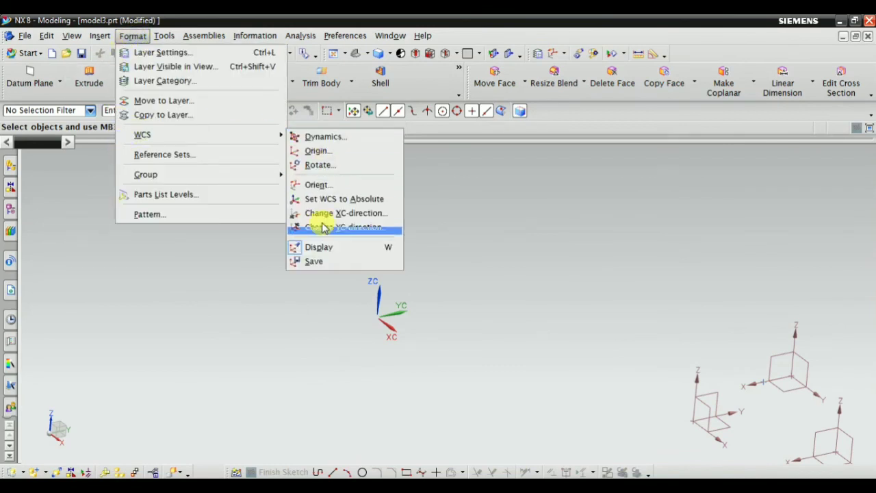
pyautogui.click(316, 244)
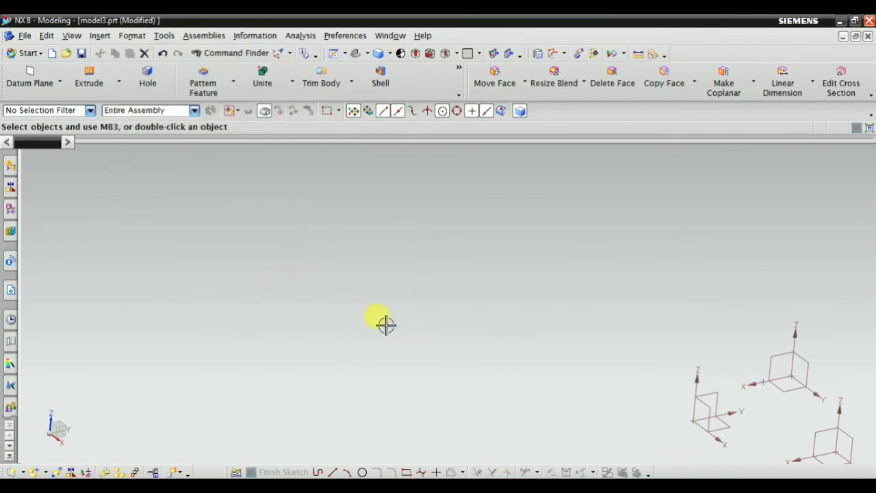
pyautogui.click(132, 35)
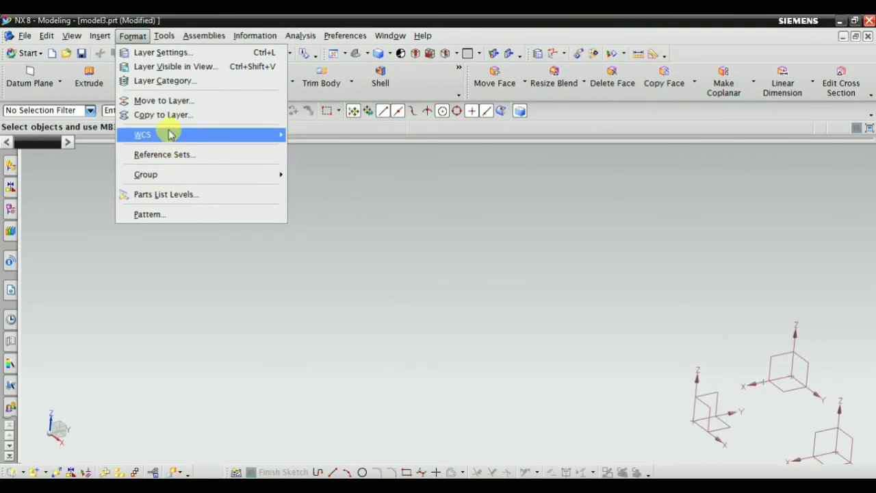
pyautogui.moveTo(170, 134)
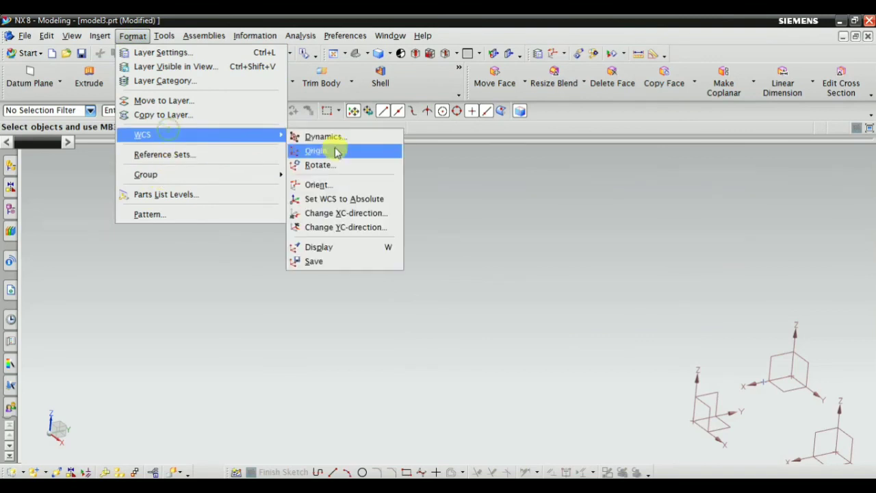
pyautogui.click(328, 248)
pyautogui.scroll(2, 392, 321)
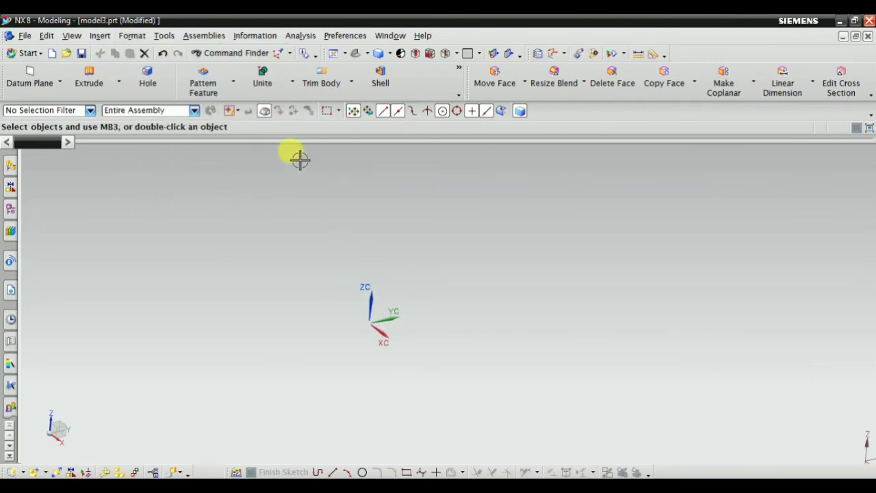
# Save the current WCS position and orientation as a coordinate system in the empty area
pyautogui.click(132, 40)
pyautogui.moveTo(172, 137)
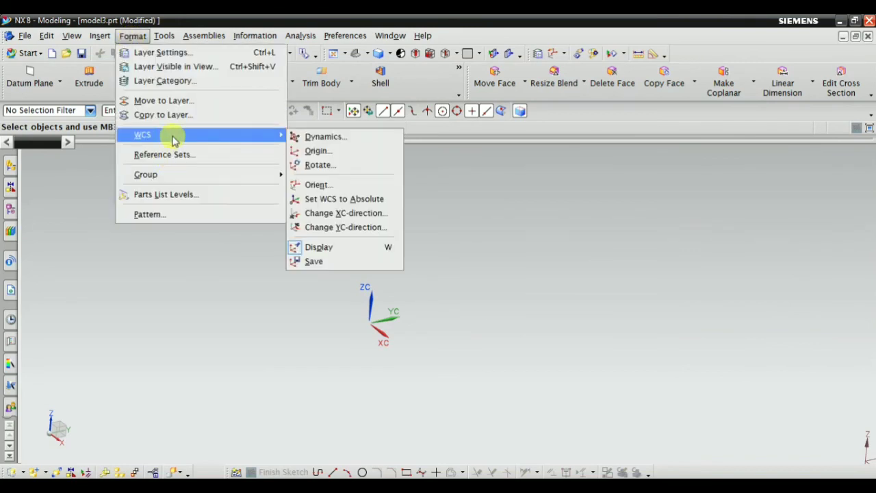
pyautogui.click(335, 264)
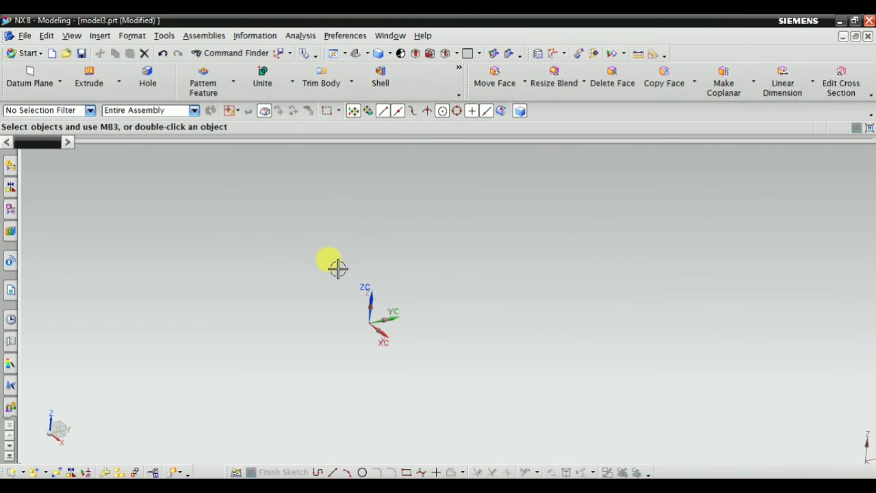
# Move the WCS origin with the Cursor Location type to a free point at about XC -27, YC 268, ZC 0 mm
pyautogui.click(132, 36)
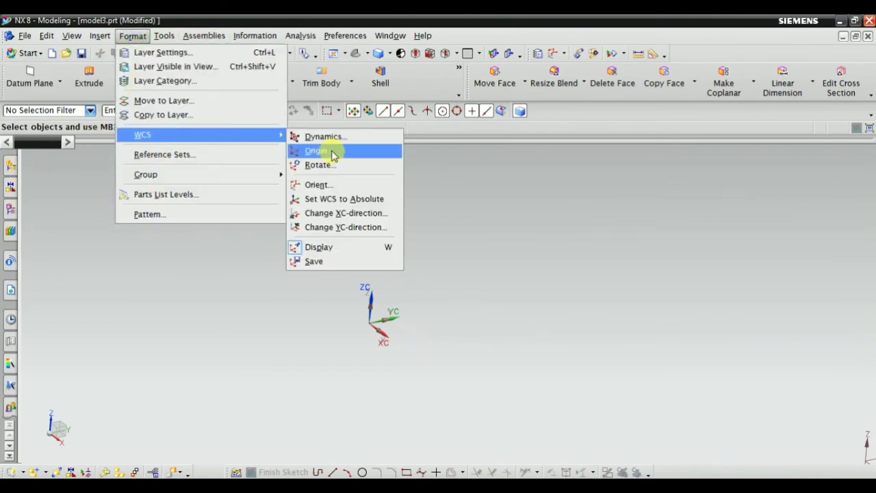
pyautogui.click(333, 155)
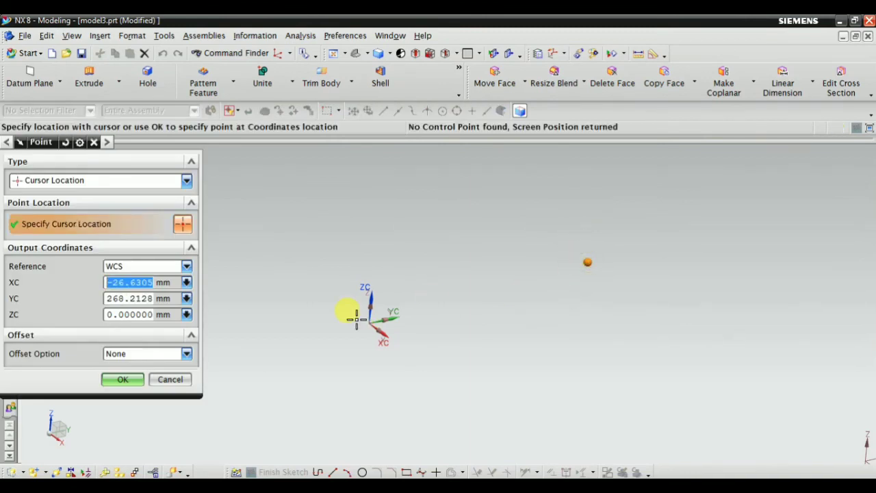
pyautogui.click(123, 379)
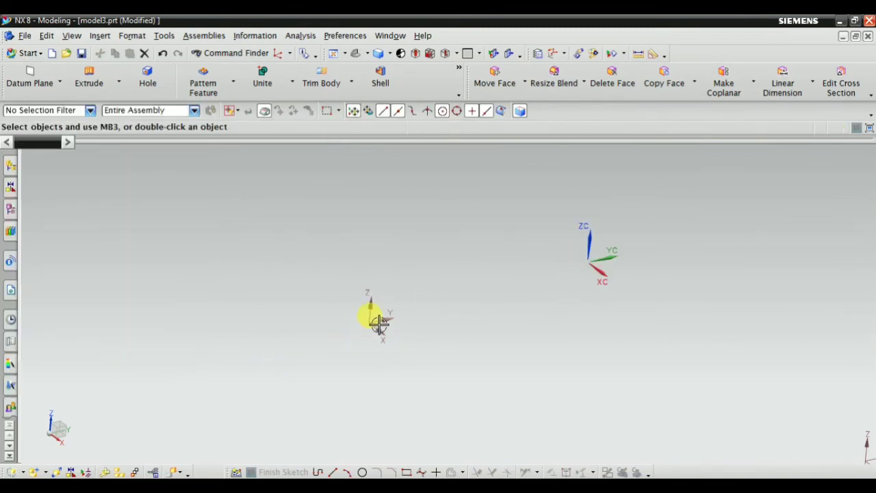
# Examine the saved coordinate system at the former WCS position and compare it with the moved WCS and the datum coordinate systems
pyautogui.rightClick(370, 319)
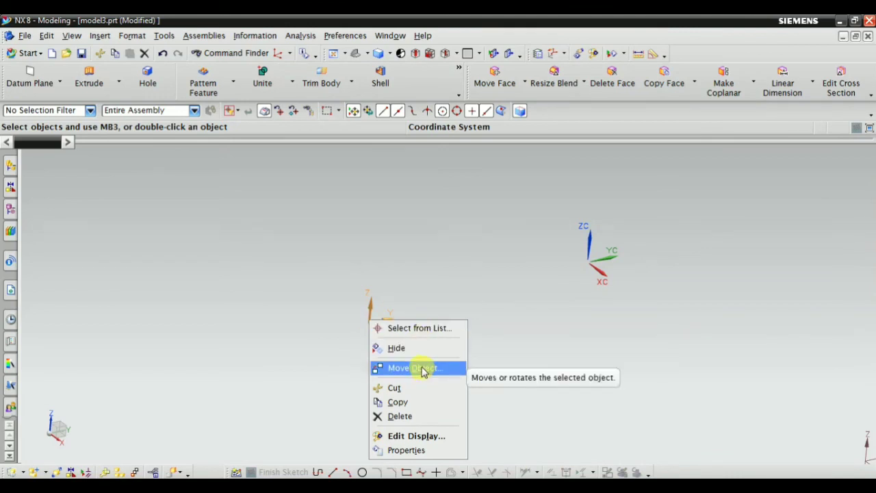
pyautogui.click(574, 379)
pyautogui.scroll(4, 413, 322)
pyautogui.scroll(1, 402, 315)
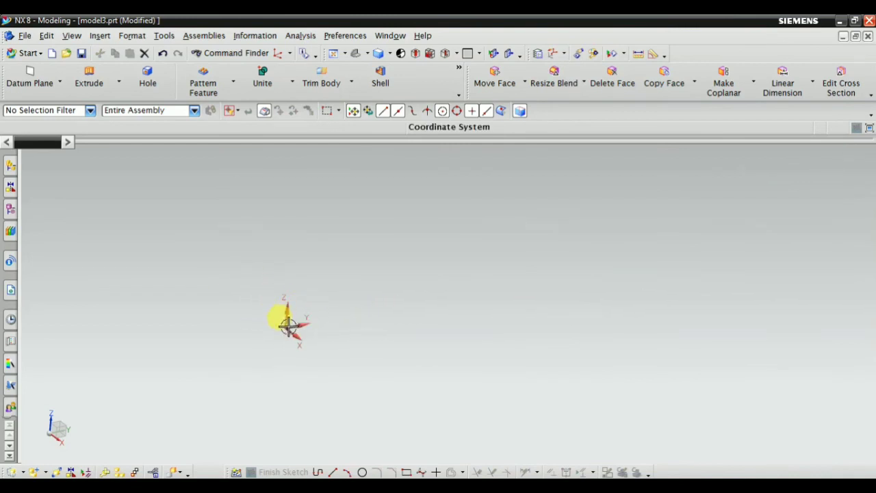
pyautogui.scroll(-8, 305, 324)
pyautogui.scroll(2, 498, 221)
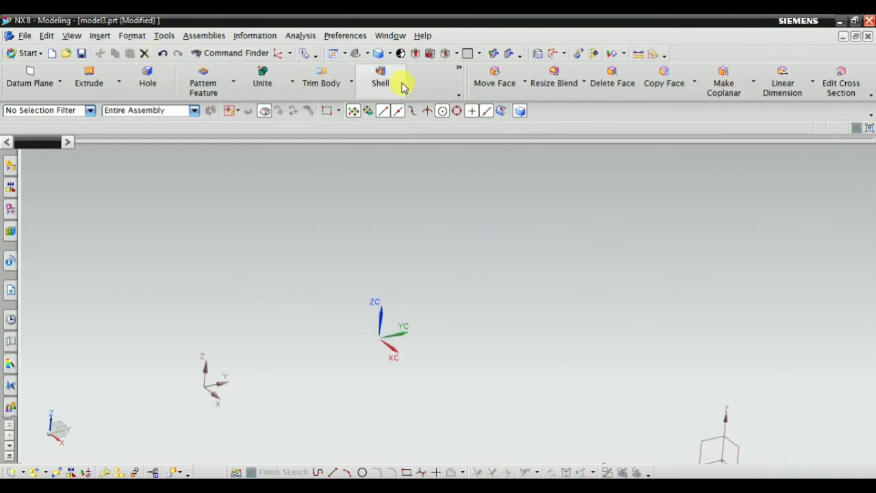
pyautogui.click(342, 53)
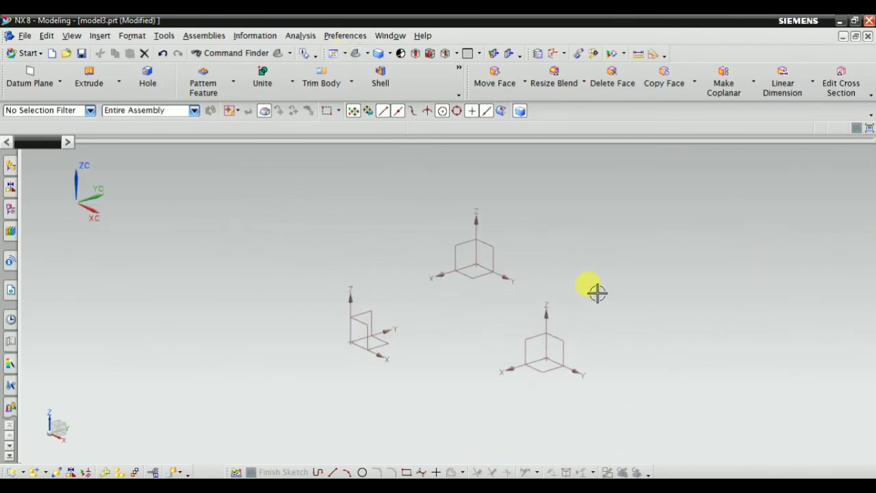
# Bring up the list of WCS commands for the relocated coordinate system
pyautogui.click(132, 36)
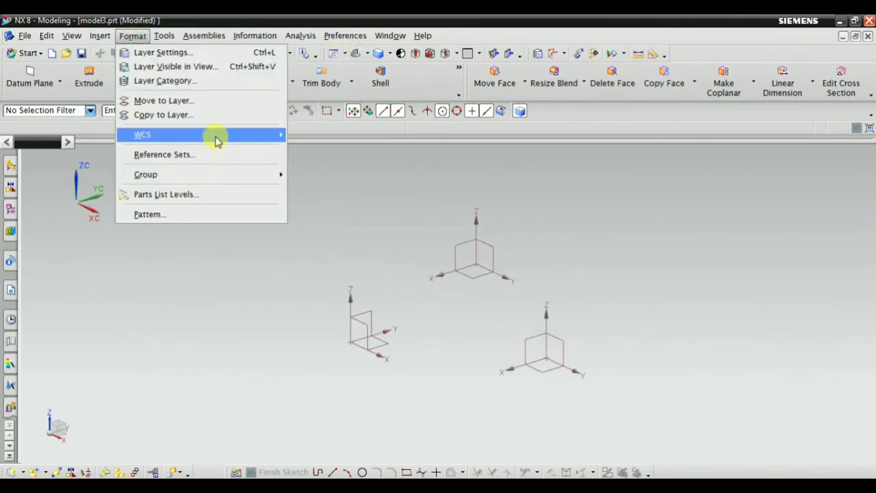
pyautogui.moveTo(215, 137)
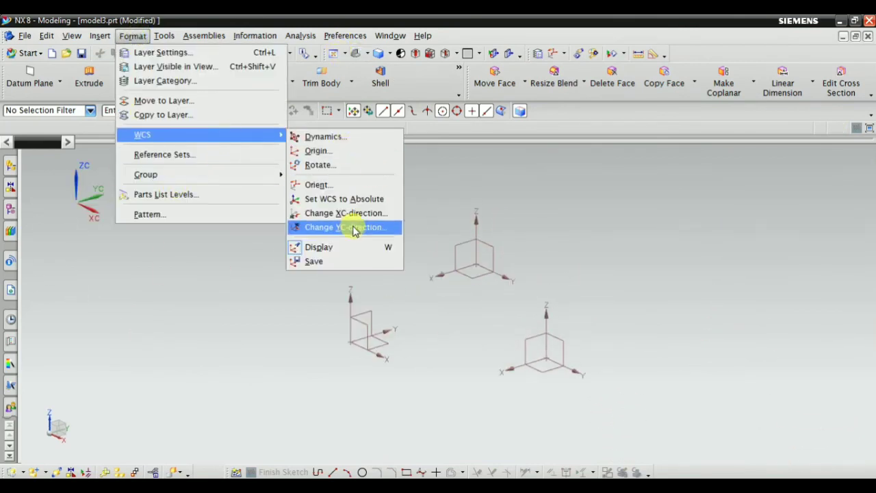